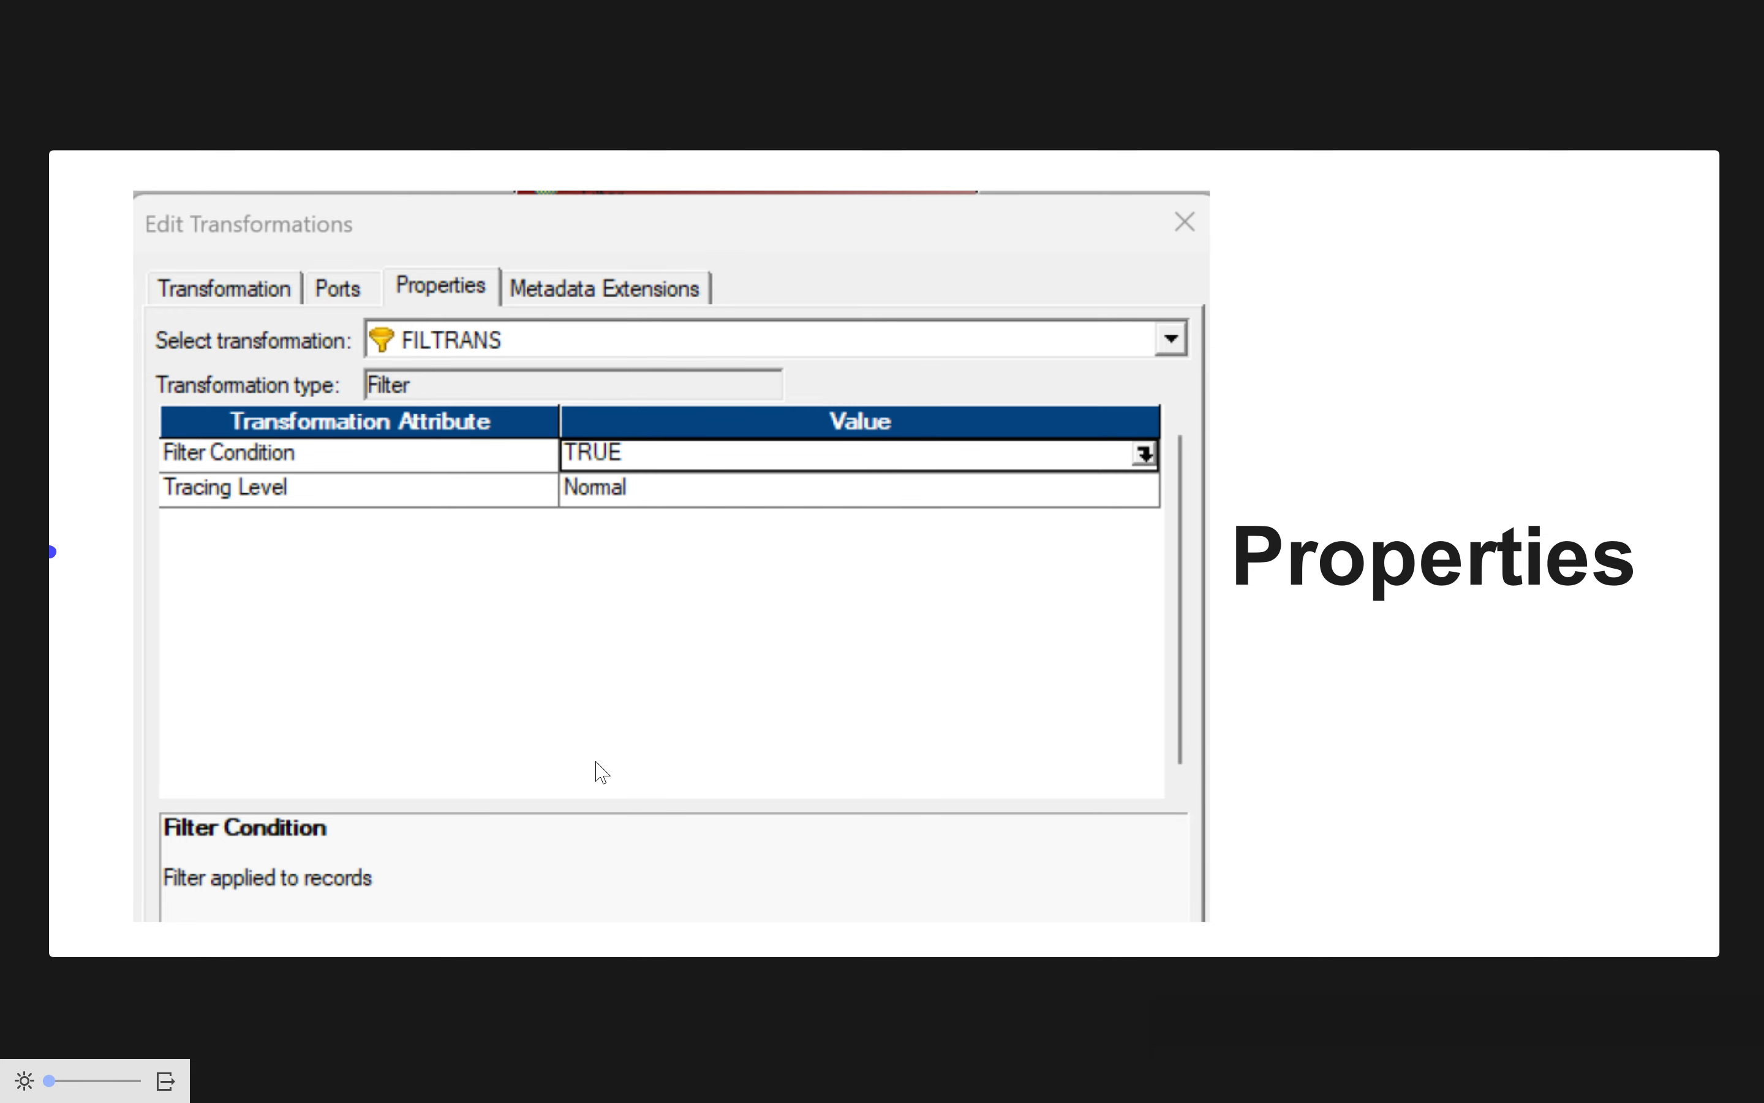
- Leave the presentation, switch to Informatica PowerCenter Designer and review the EMP source and EMP_TGT target of the Training folder
{"action": "key", "text": "Escape"}
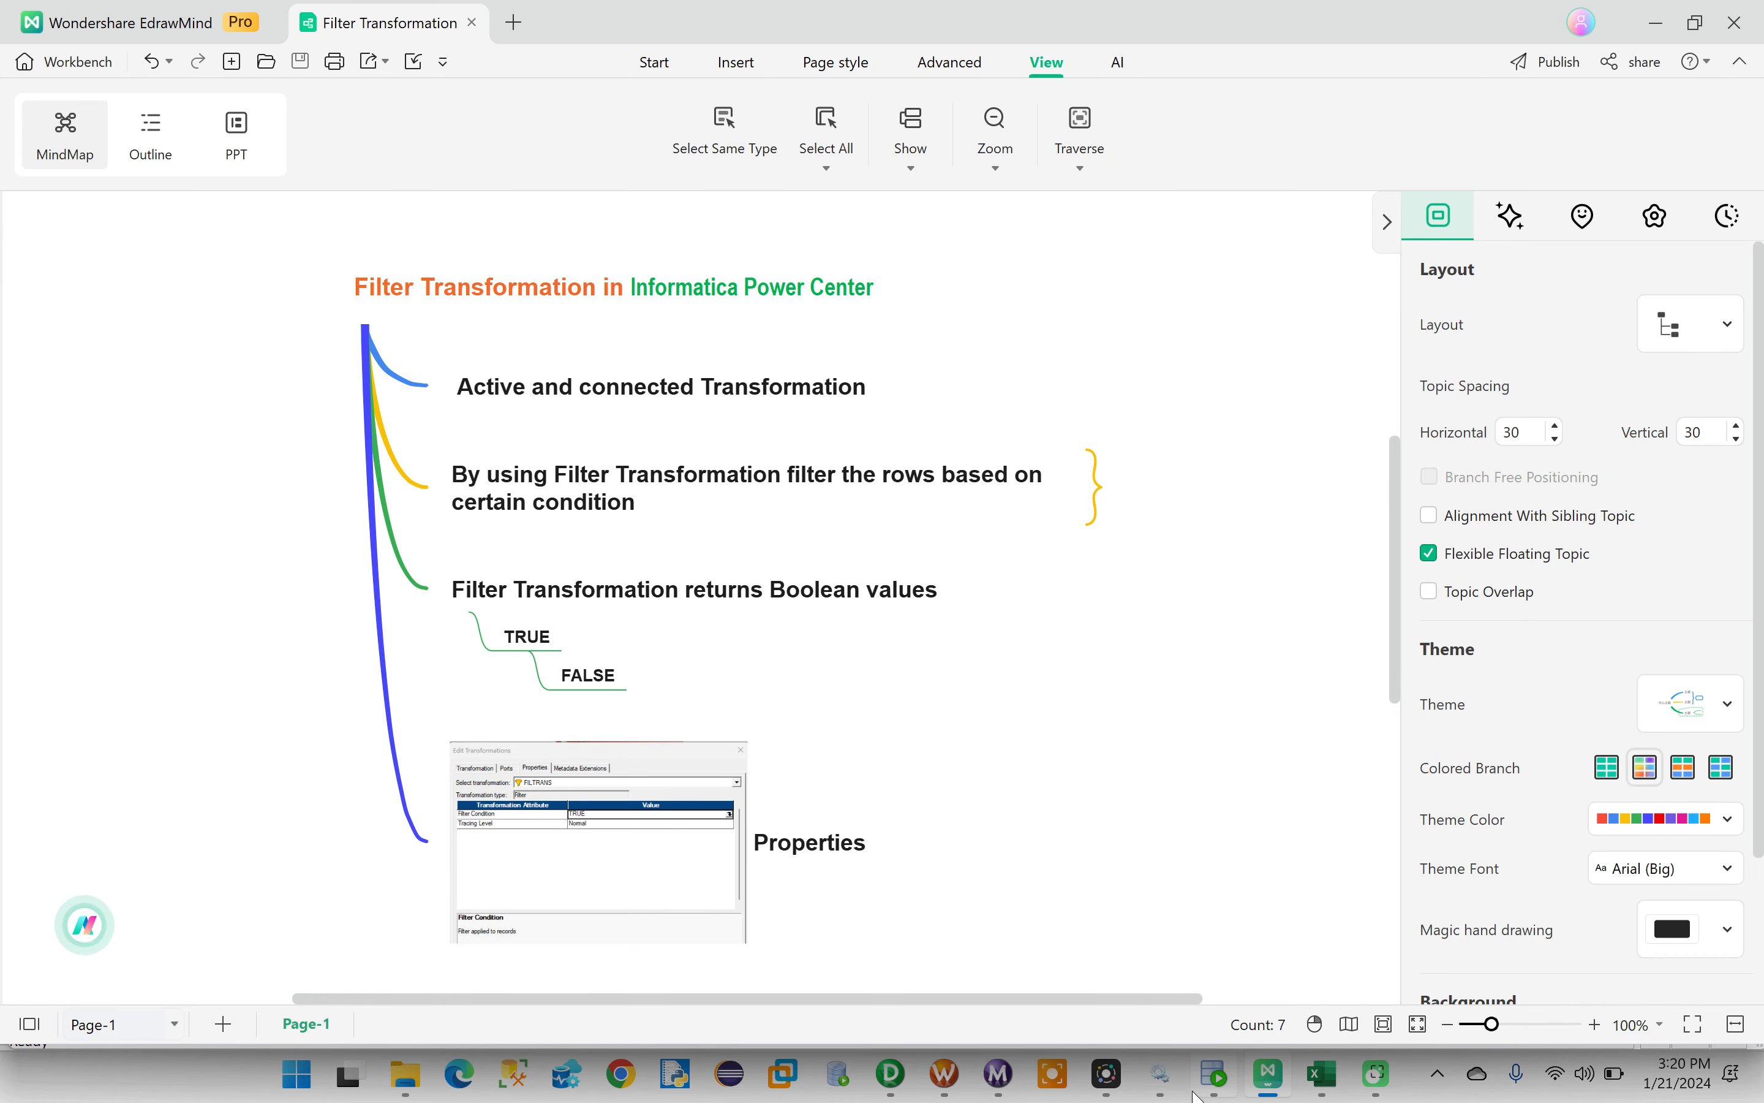
{"action": "mouse_move", "coordinate": [1213, 1088]}
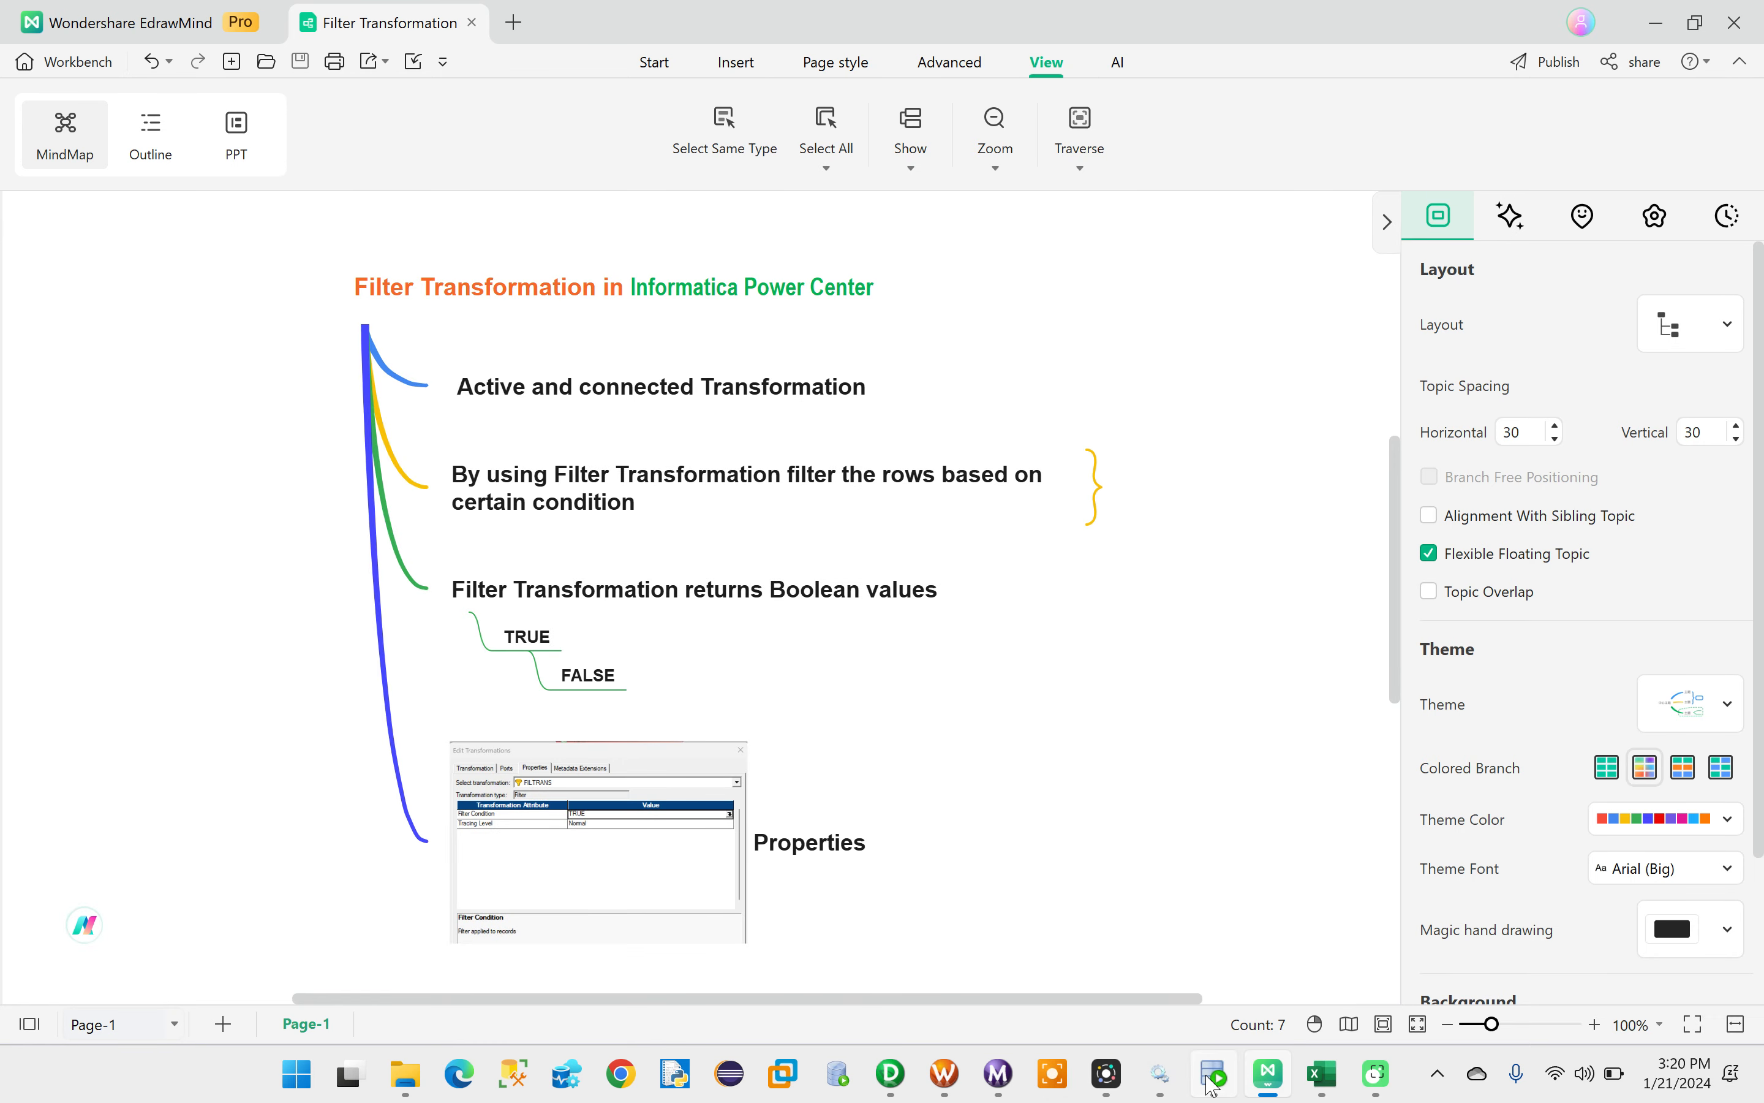
{"action": "left_click", "coordinate": [891, 1078]}
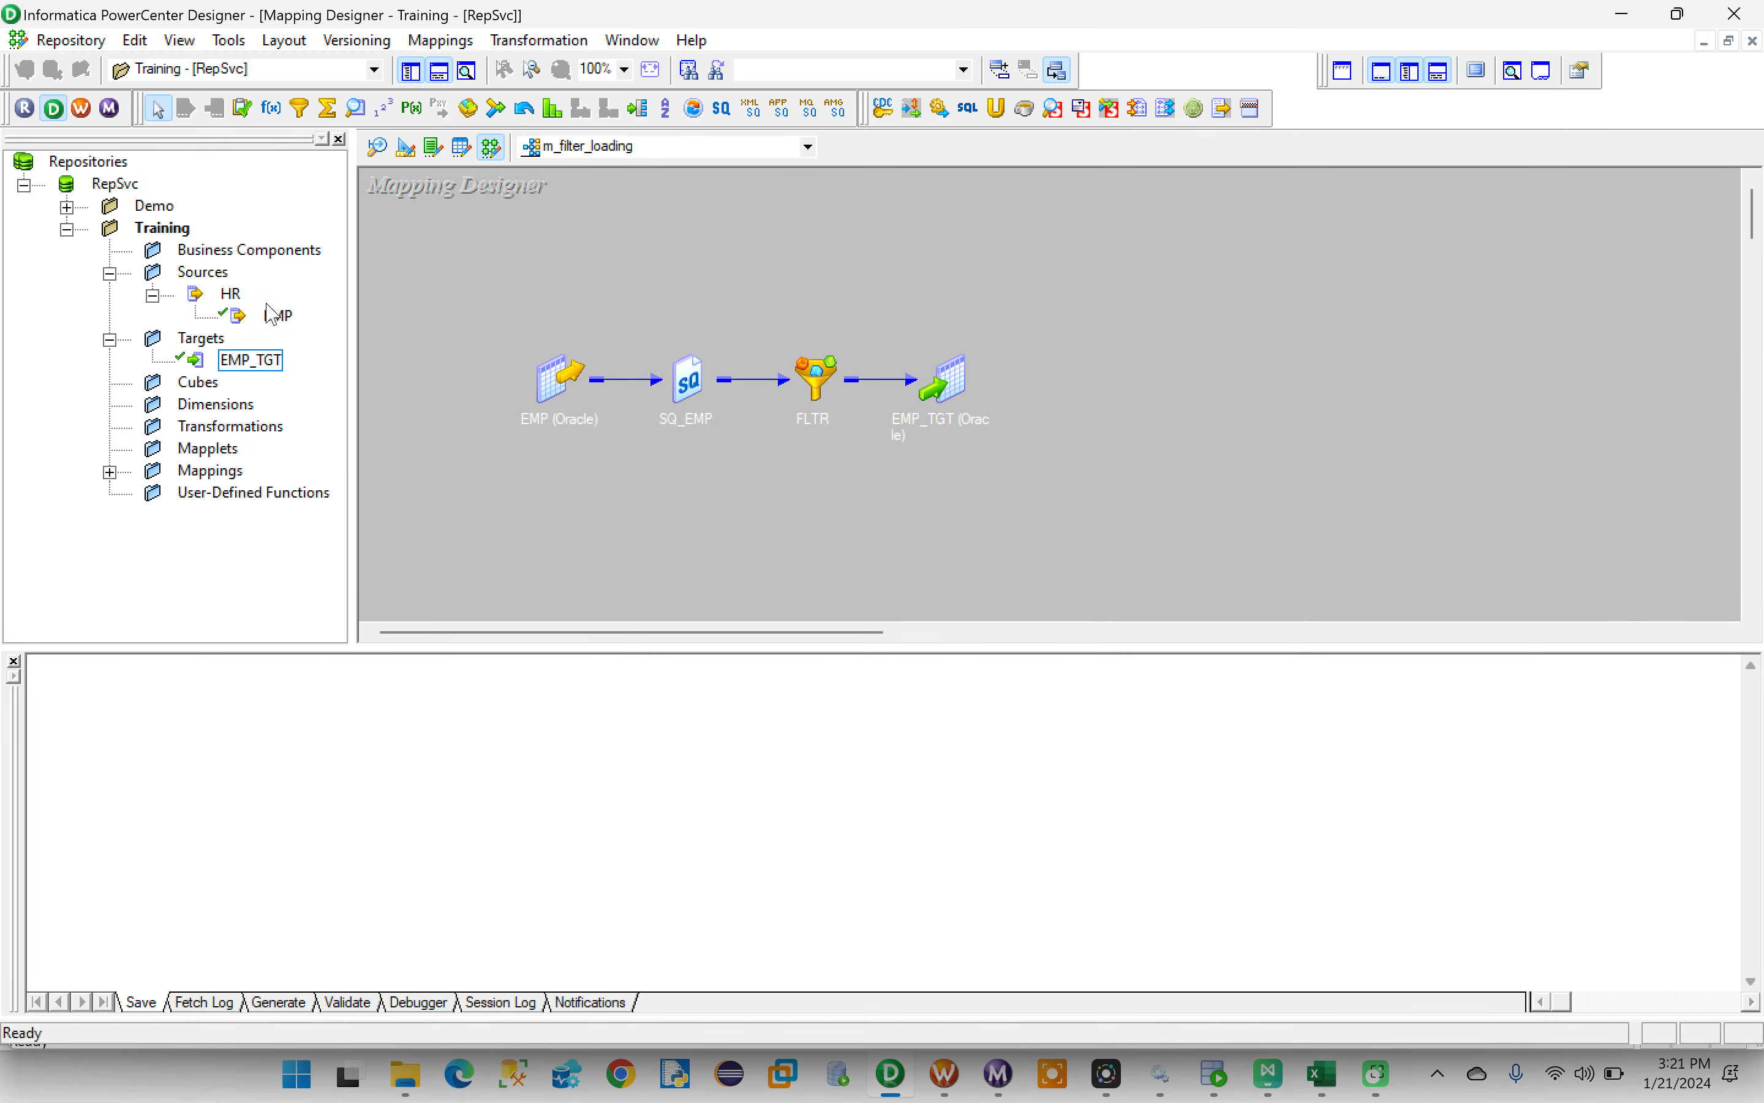
{"action": "left_click", "coordinate": [277, 321]}
{"action": "left_click", "coordinate": [259, 361]}
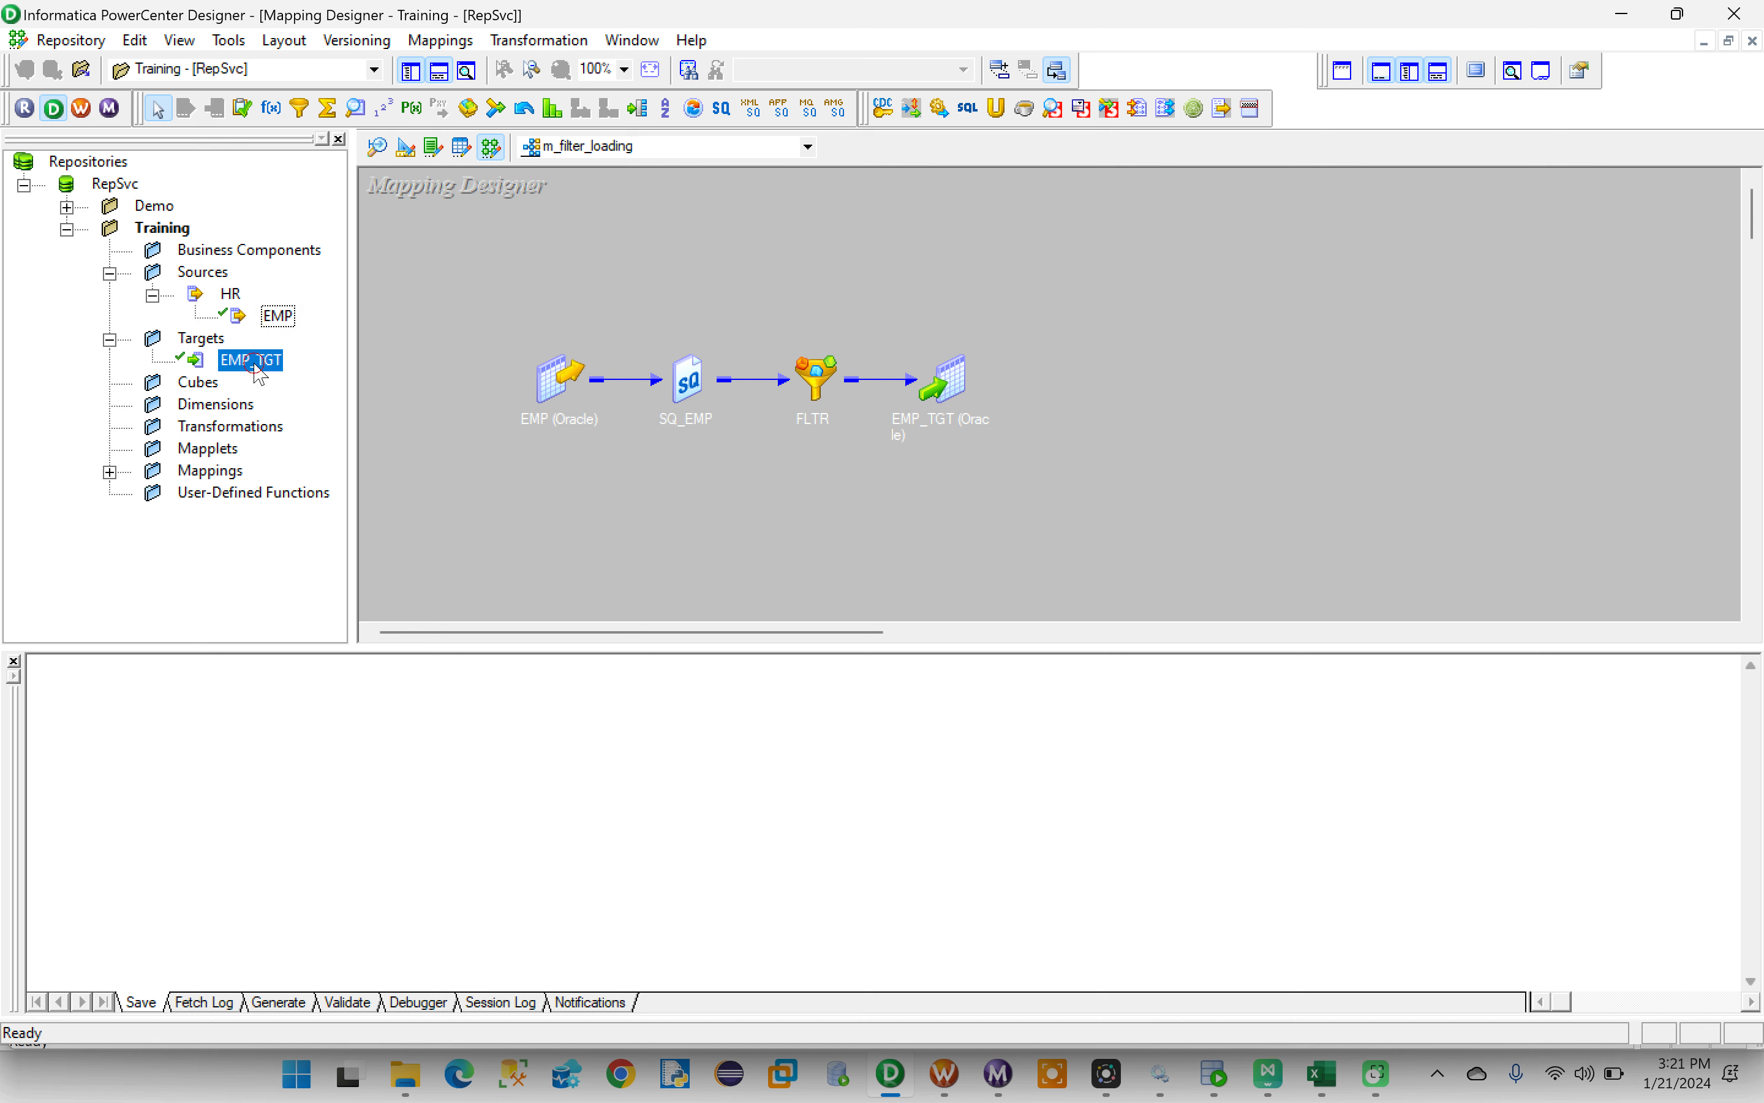
{"action": "left_click", "coordinate": [276, 318]}
{"action": "left_click", "coordinate": [260, 363]}
{"action": "left_click", "coordinate": [281, 319]}
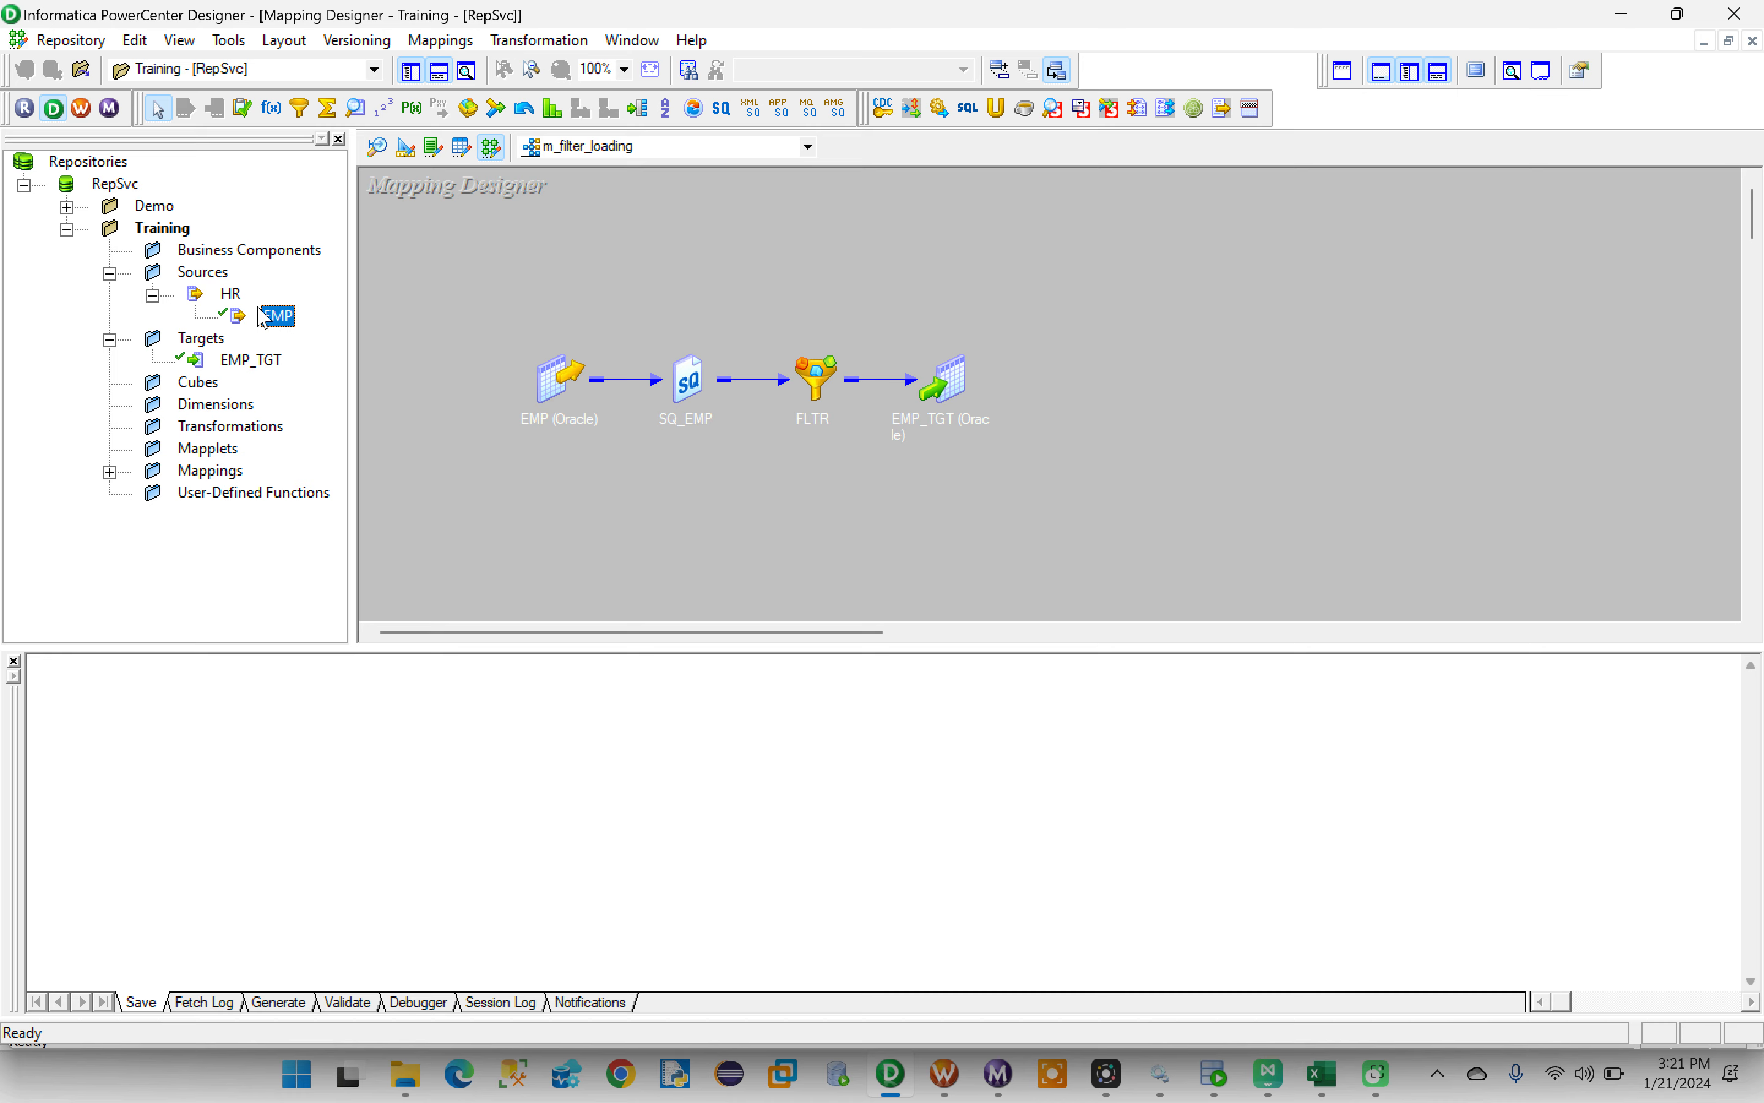
- Switch to Oracle SQL Developer, query all rows of EMP in the HR worksheet and enlarge the result area
{"action": "left_click", "coordinate": [1214, 1076]}
{"action": "left_click", "coordinate": [297, 122]}
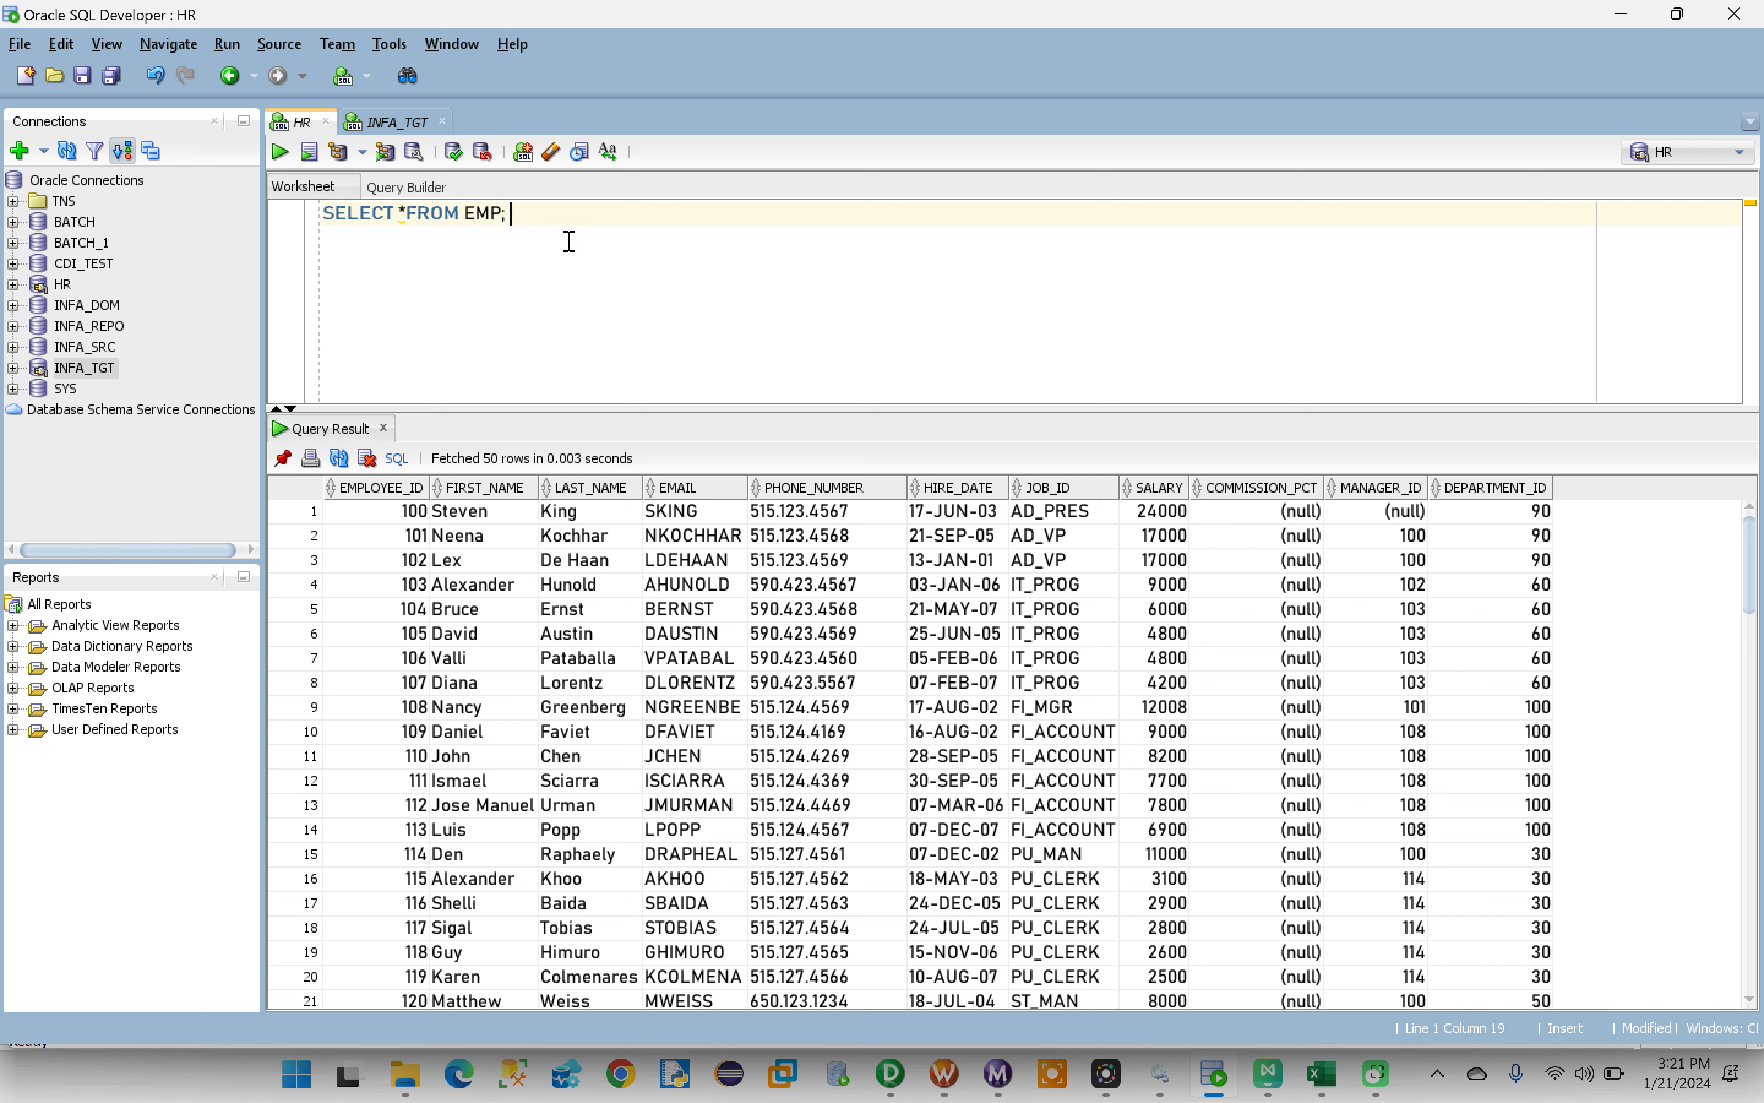
{"action": "key", "text": "ctrl+Return"}
{"action": "left_click_drag", "start_coordinate": [737, 410], "coordinate": [736, 305]}
- Remove the Truncate table EMP_TGT statement from the INFA_TGT worksheet, keeping only the SELECT query
{"action": "left_click", "coordinate": [399, 123]}
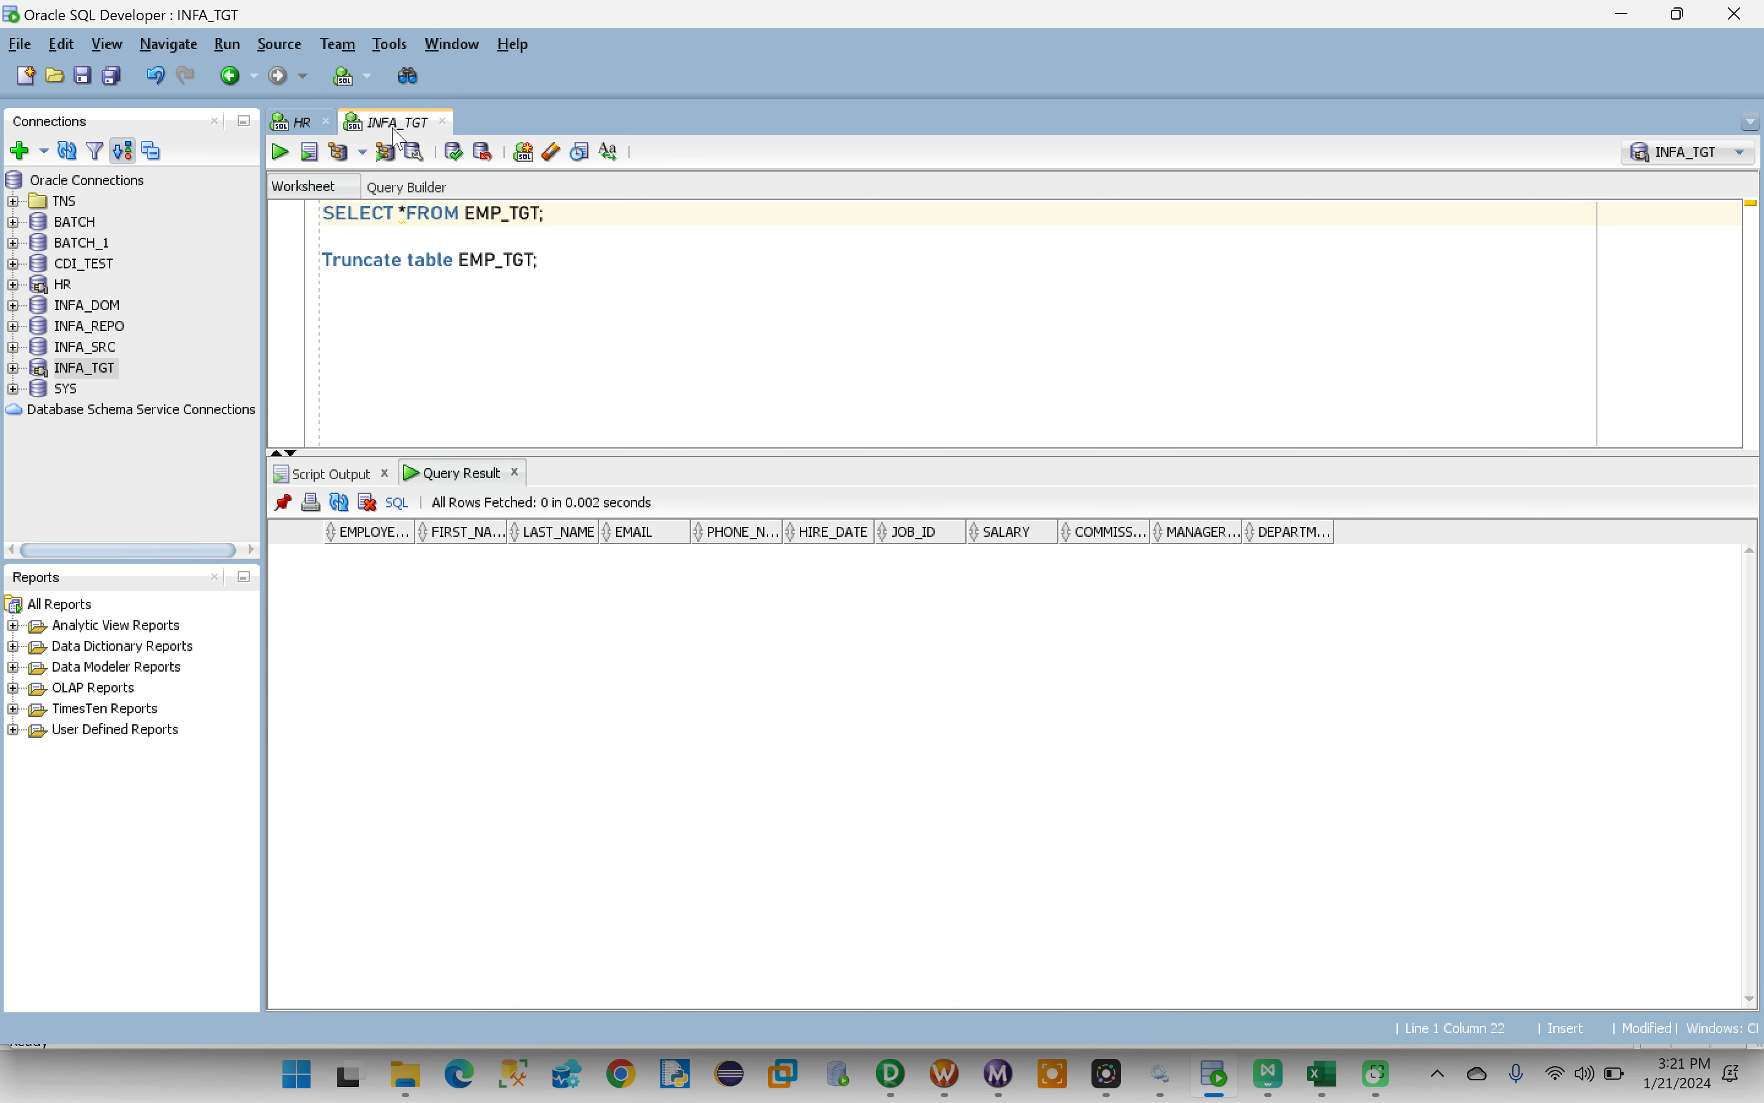
{"action": "left_click_drag", "start_coordinate": [554, 260], "coordinate": [313, 269]}
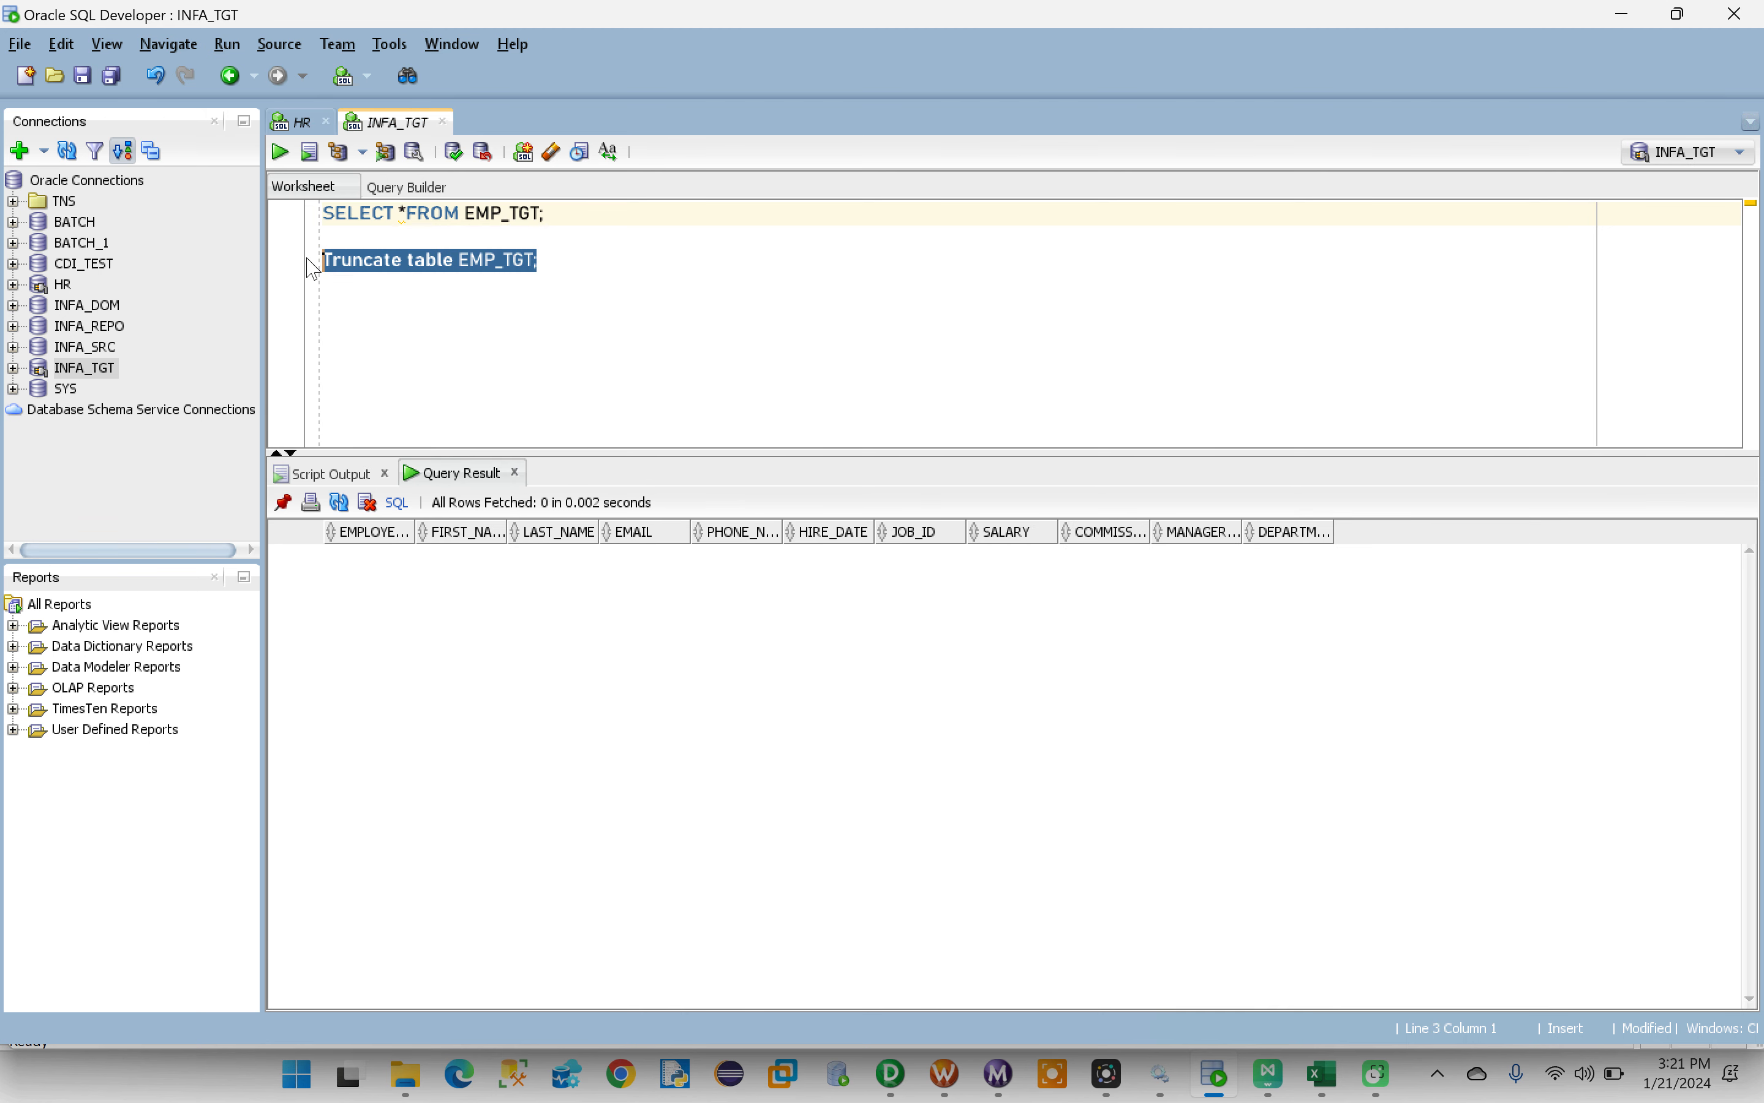
{"action": "key", "text": "BackSpace"}
{"action": "key", "text": "BackSpace"}
{"action": "key", "text": "BackSpace"}
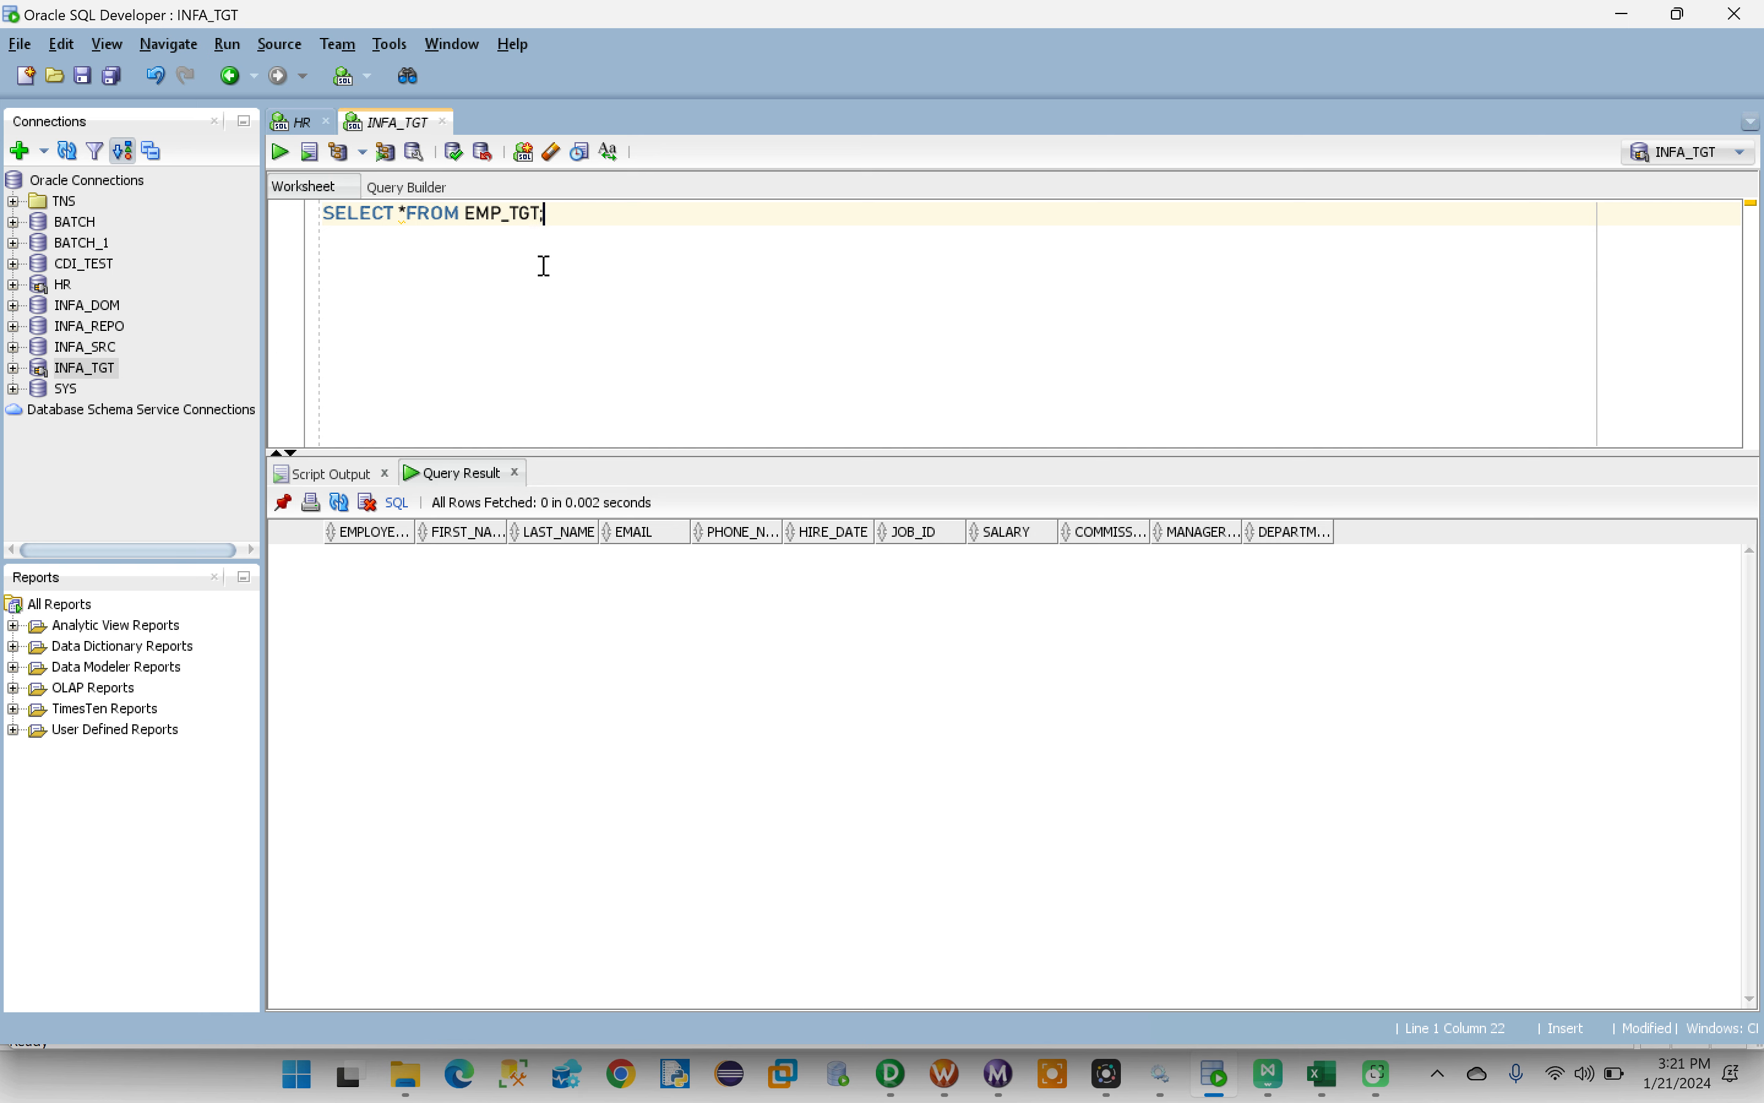
- Add the condition WHERE MANAGER_ID =100 to the HR worksheet's EMP query, run it and compare with the INFA_TGT worksheet's EMP_TGT results
{"action": "left_click", "coordinate": [301, 123]}
{"action": "left_click", "coordinate": [542, 221]}
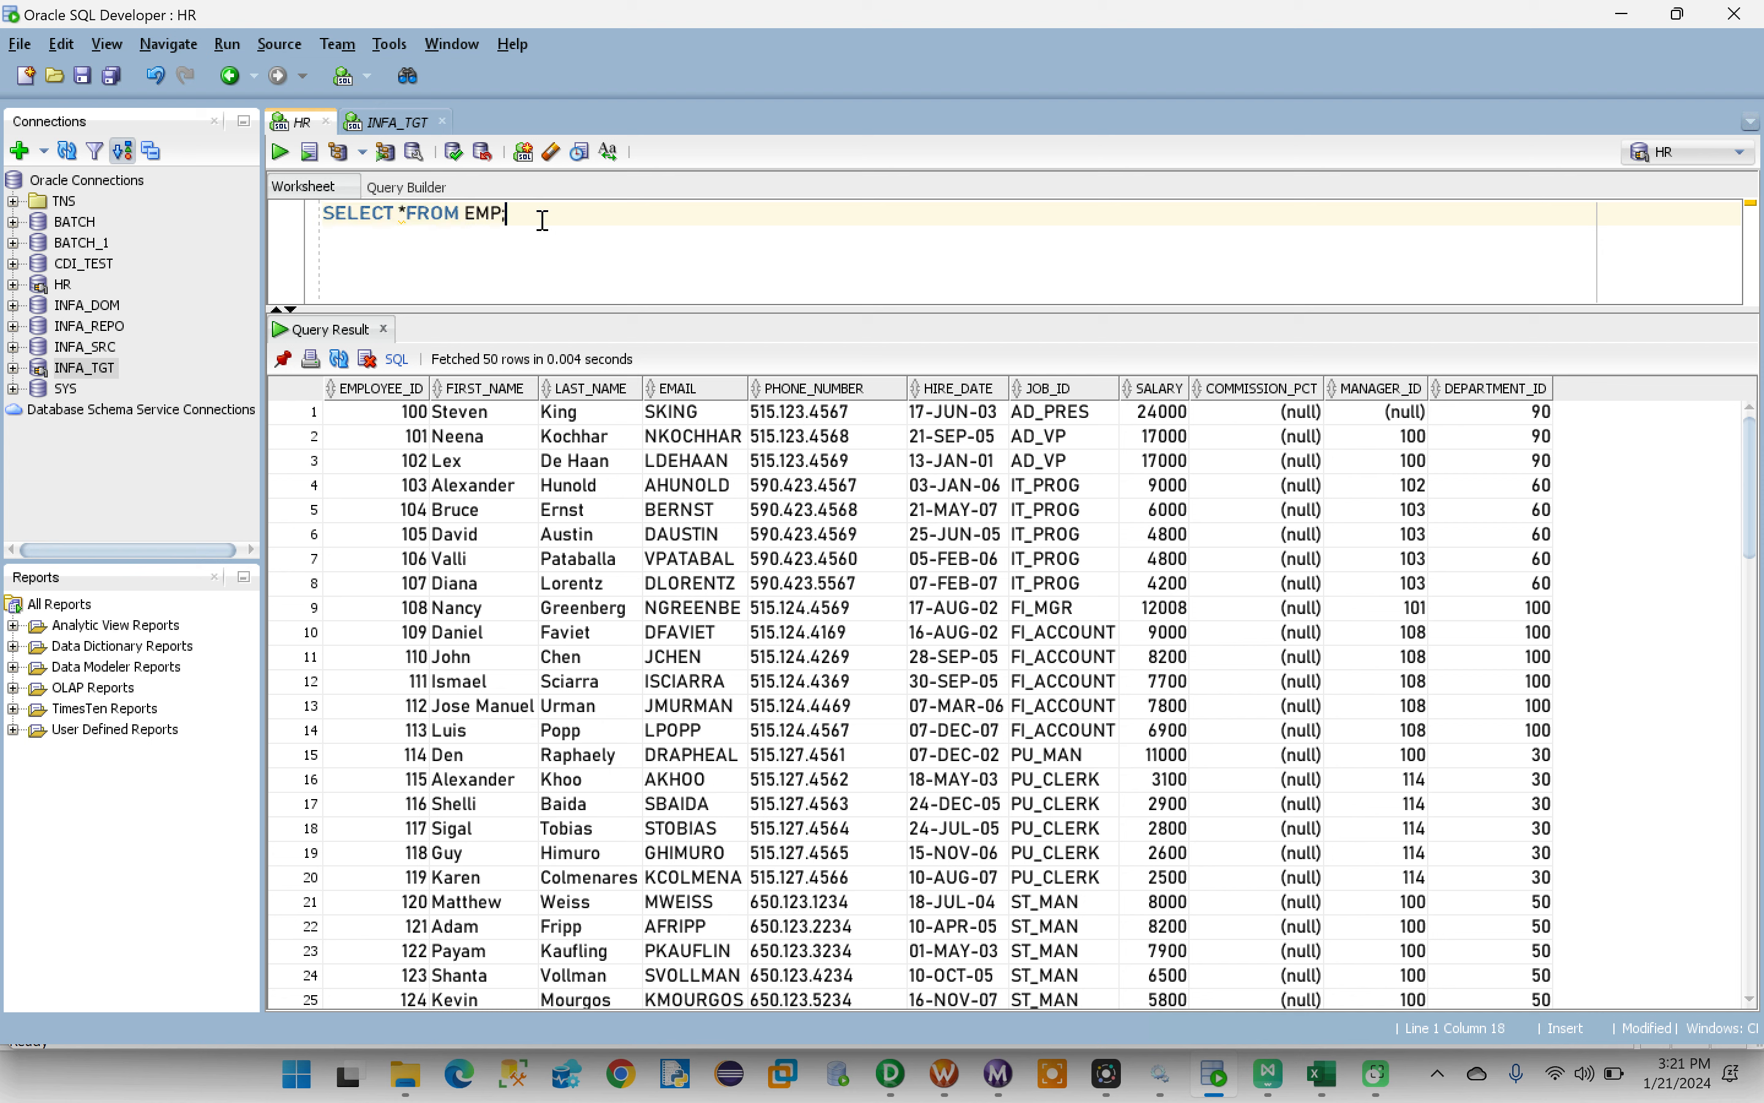
{"action": "type", "text": "where"}
{"action": "key", "text": "BackSpace"}
{"action": "key", "text": "BackSpace"}
{"action": "key", "text": "BackSpace"}
{"action": "key", "text": "BackSpace"}
{"action": "key", "text": "BackSpace"}
{"action": "type", "text": "WHERE MANAGER_ID "}
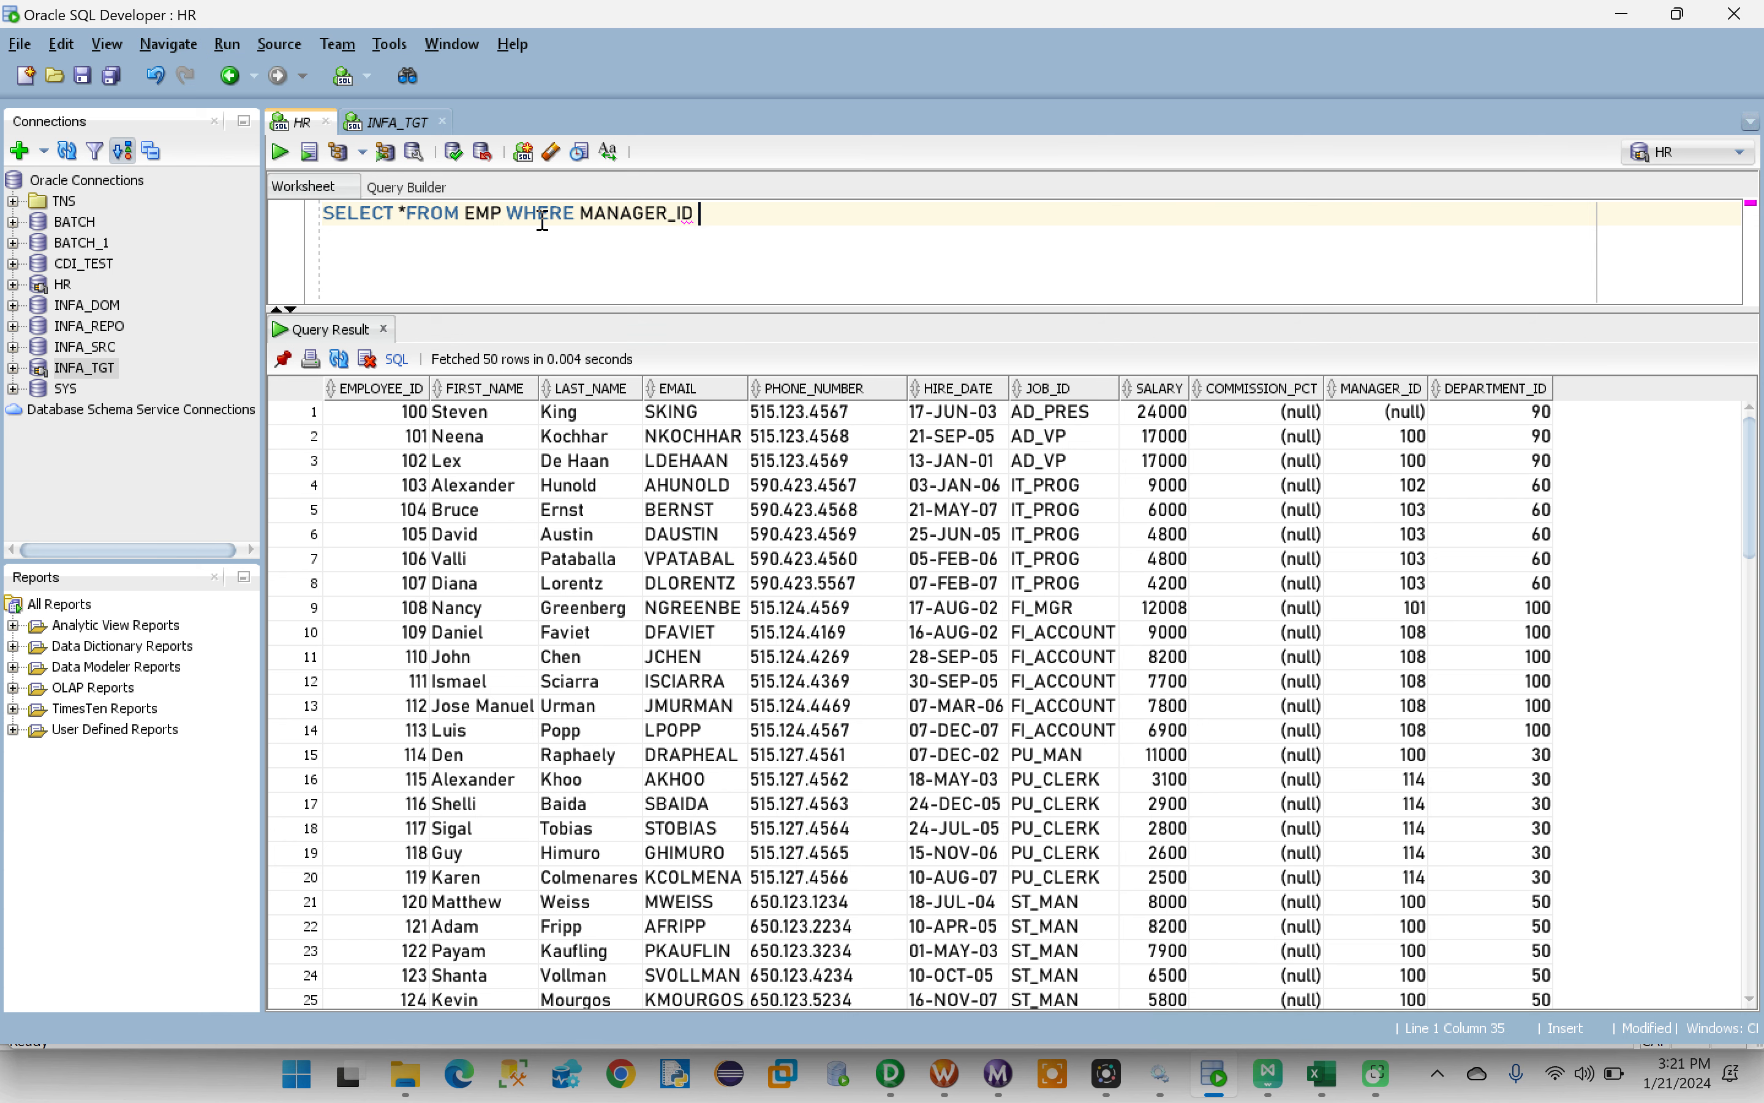
{"action": "type", "text": "=100;"}
{"action": "key", "text": "ctrl+Return"}
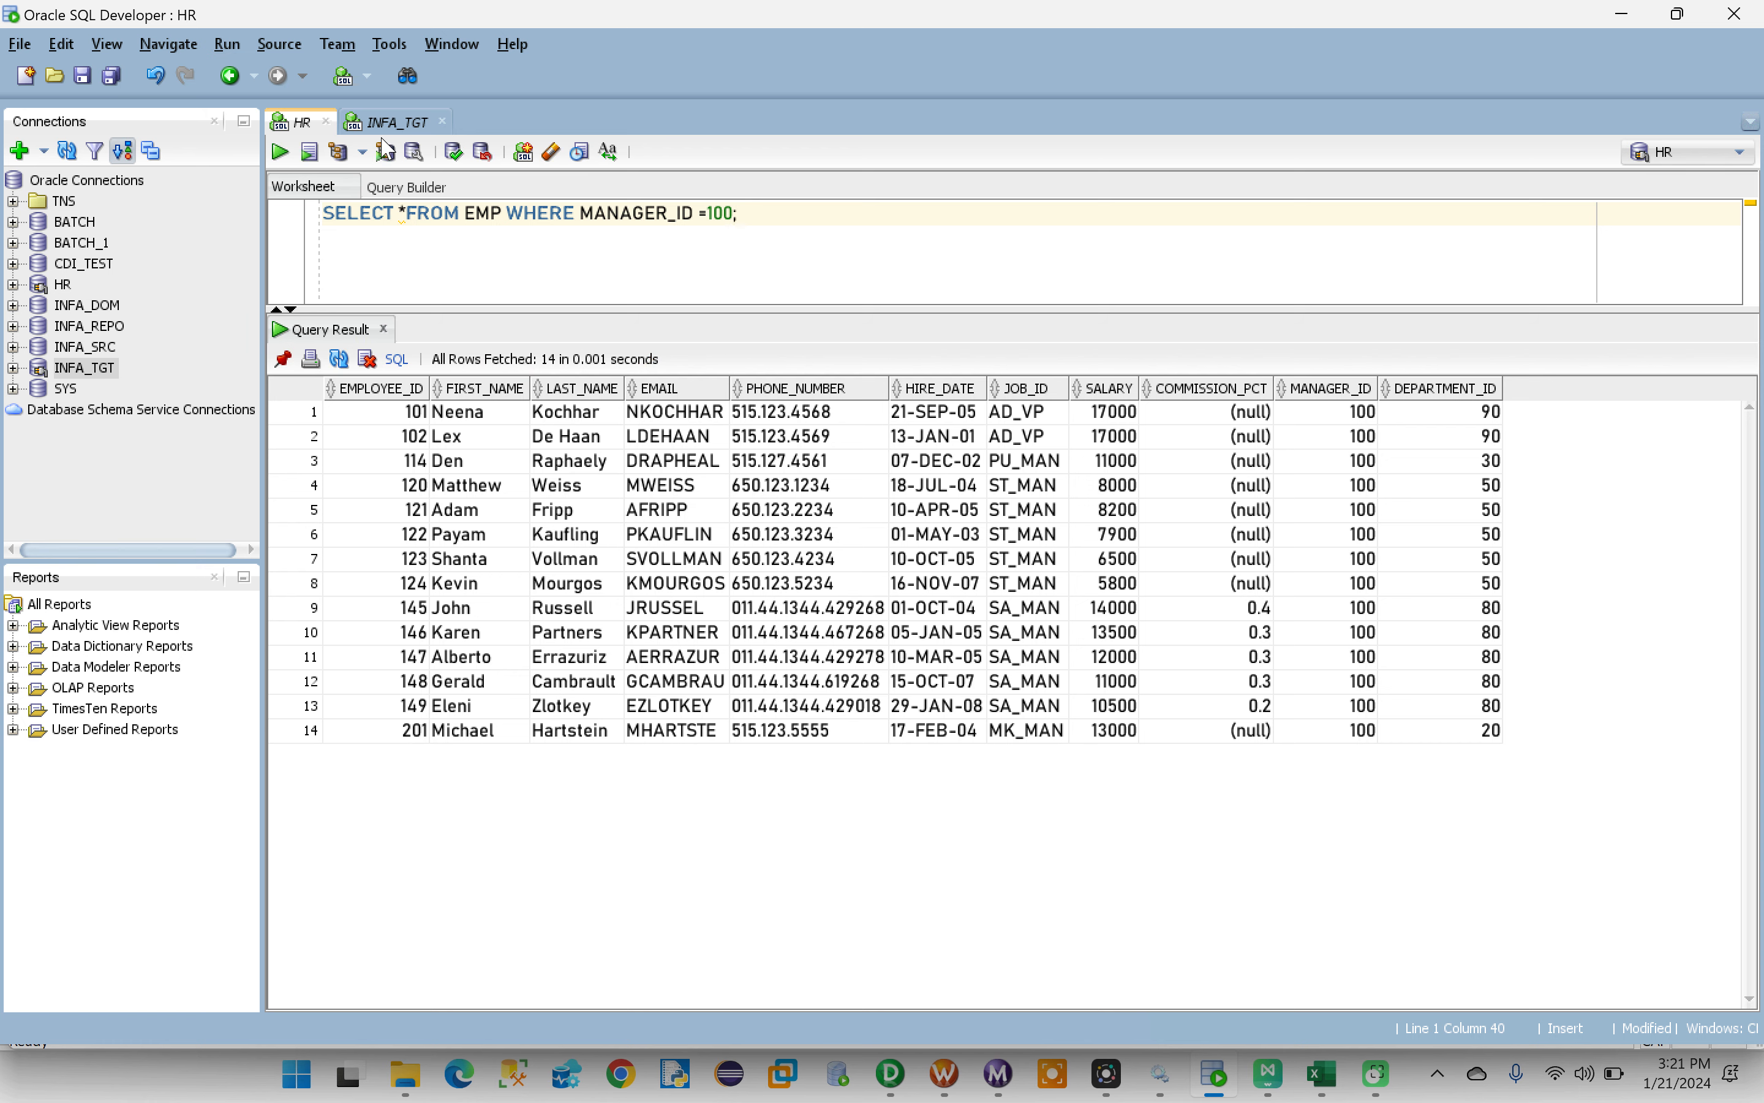
{"action": "left_click", "coordinate": [388, 123]}
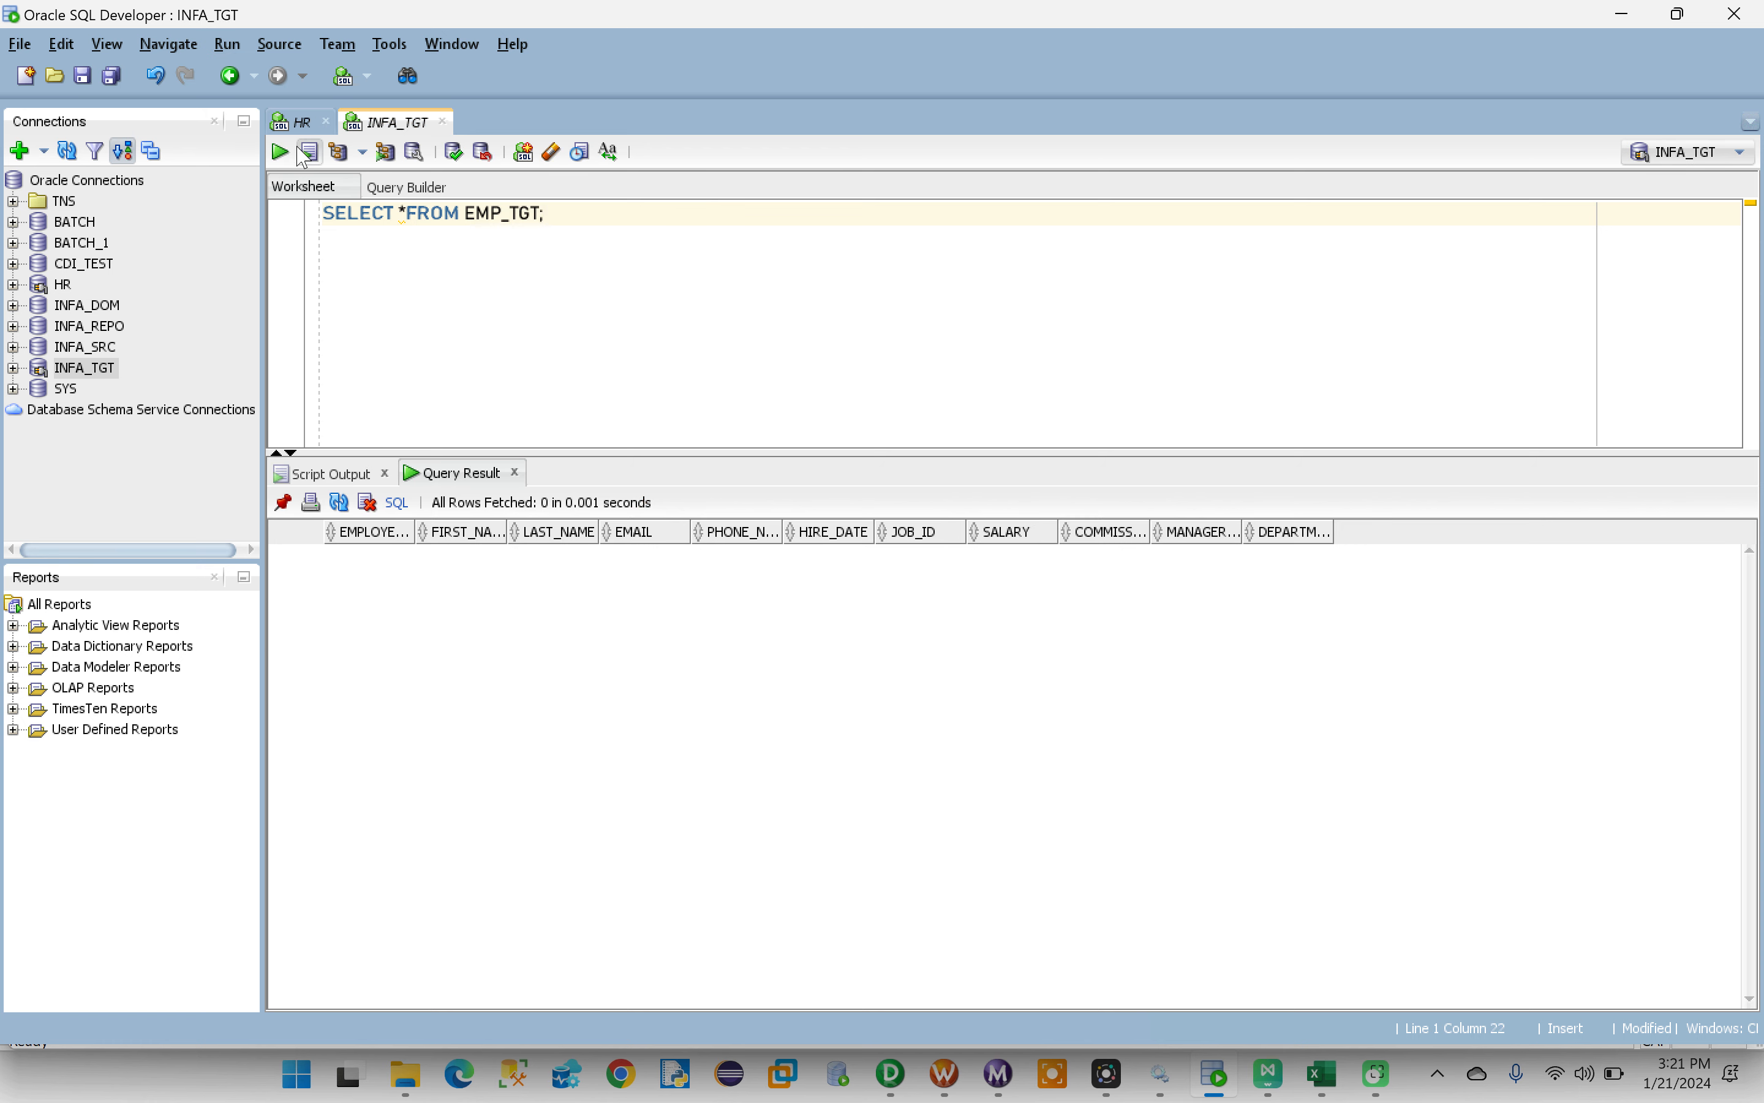
{"action": "left_click", "coordinate": [295, 122]}
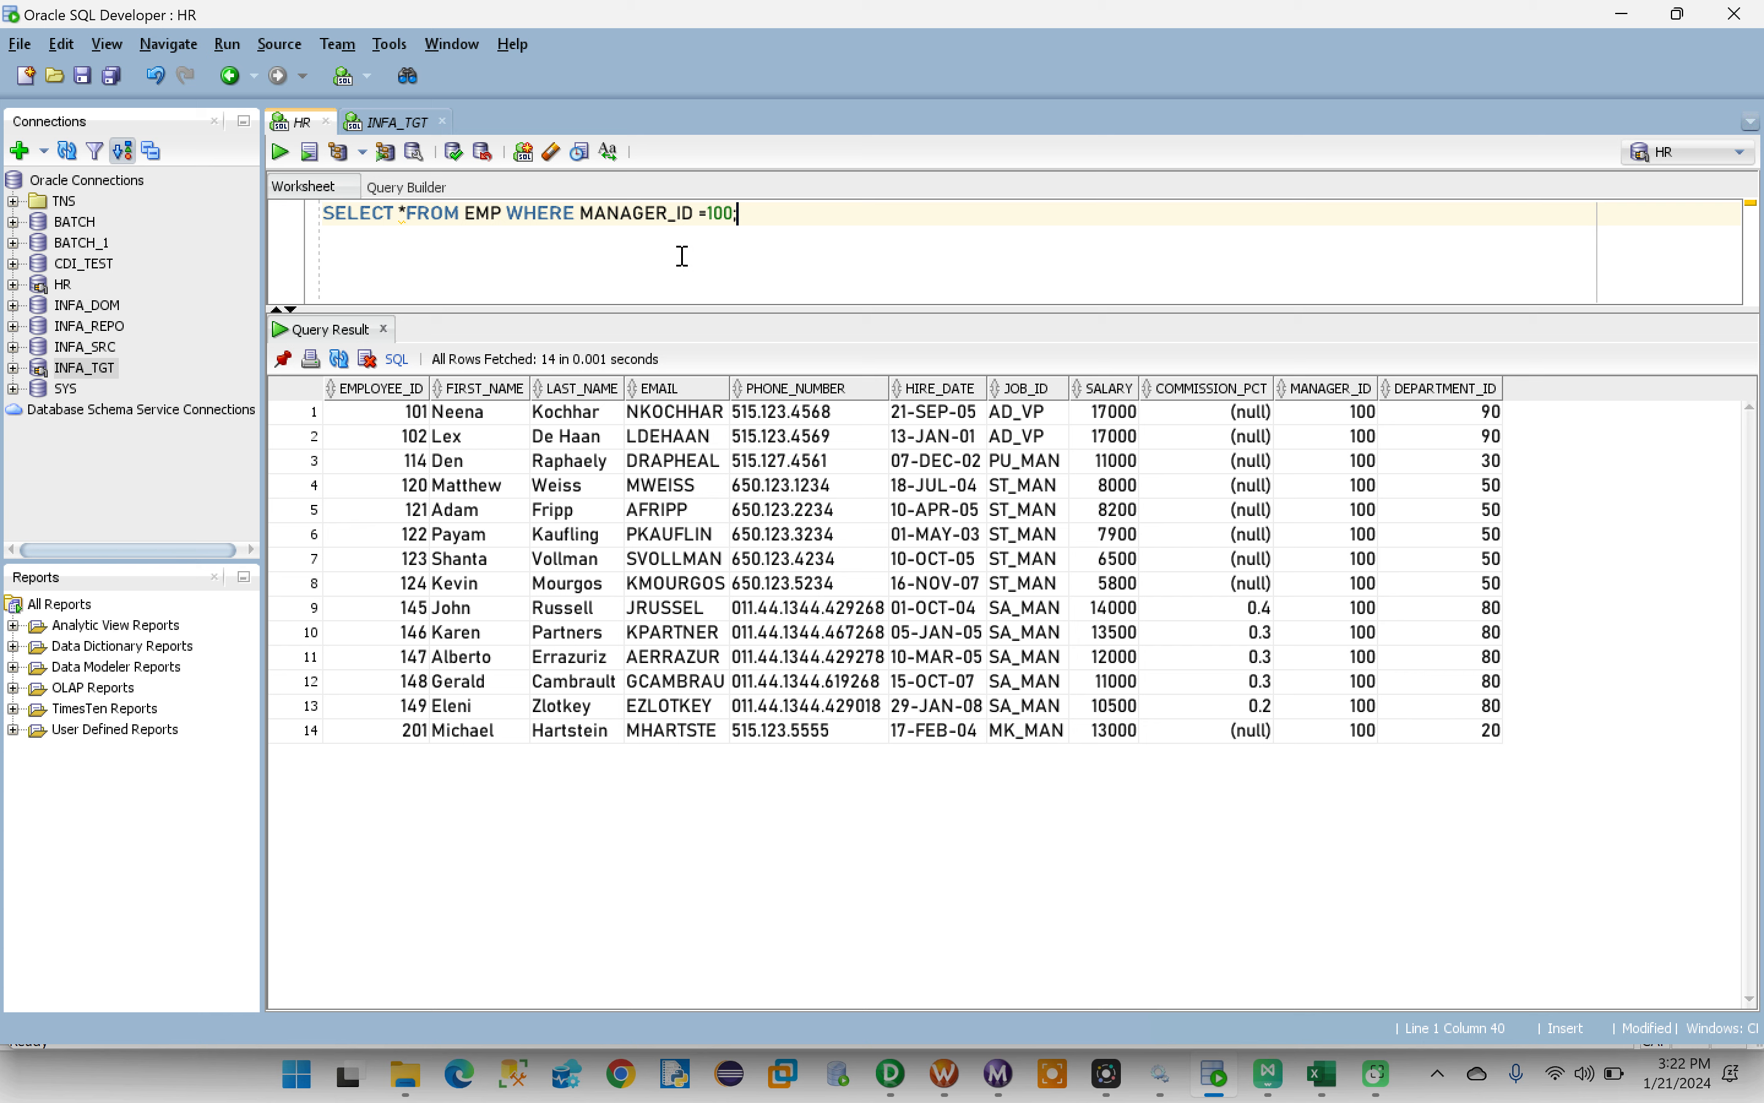
- Switch to Informatica PowerCenter Designer, create a mapping named m_filtering_data and expand the Training folder's Mappings
{"action": "left_click", "coordinate": [901, 1090]}
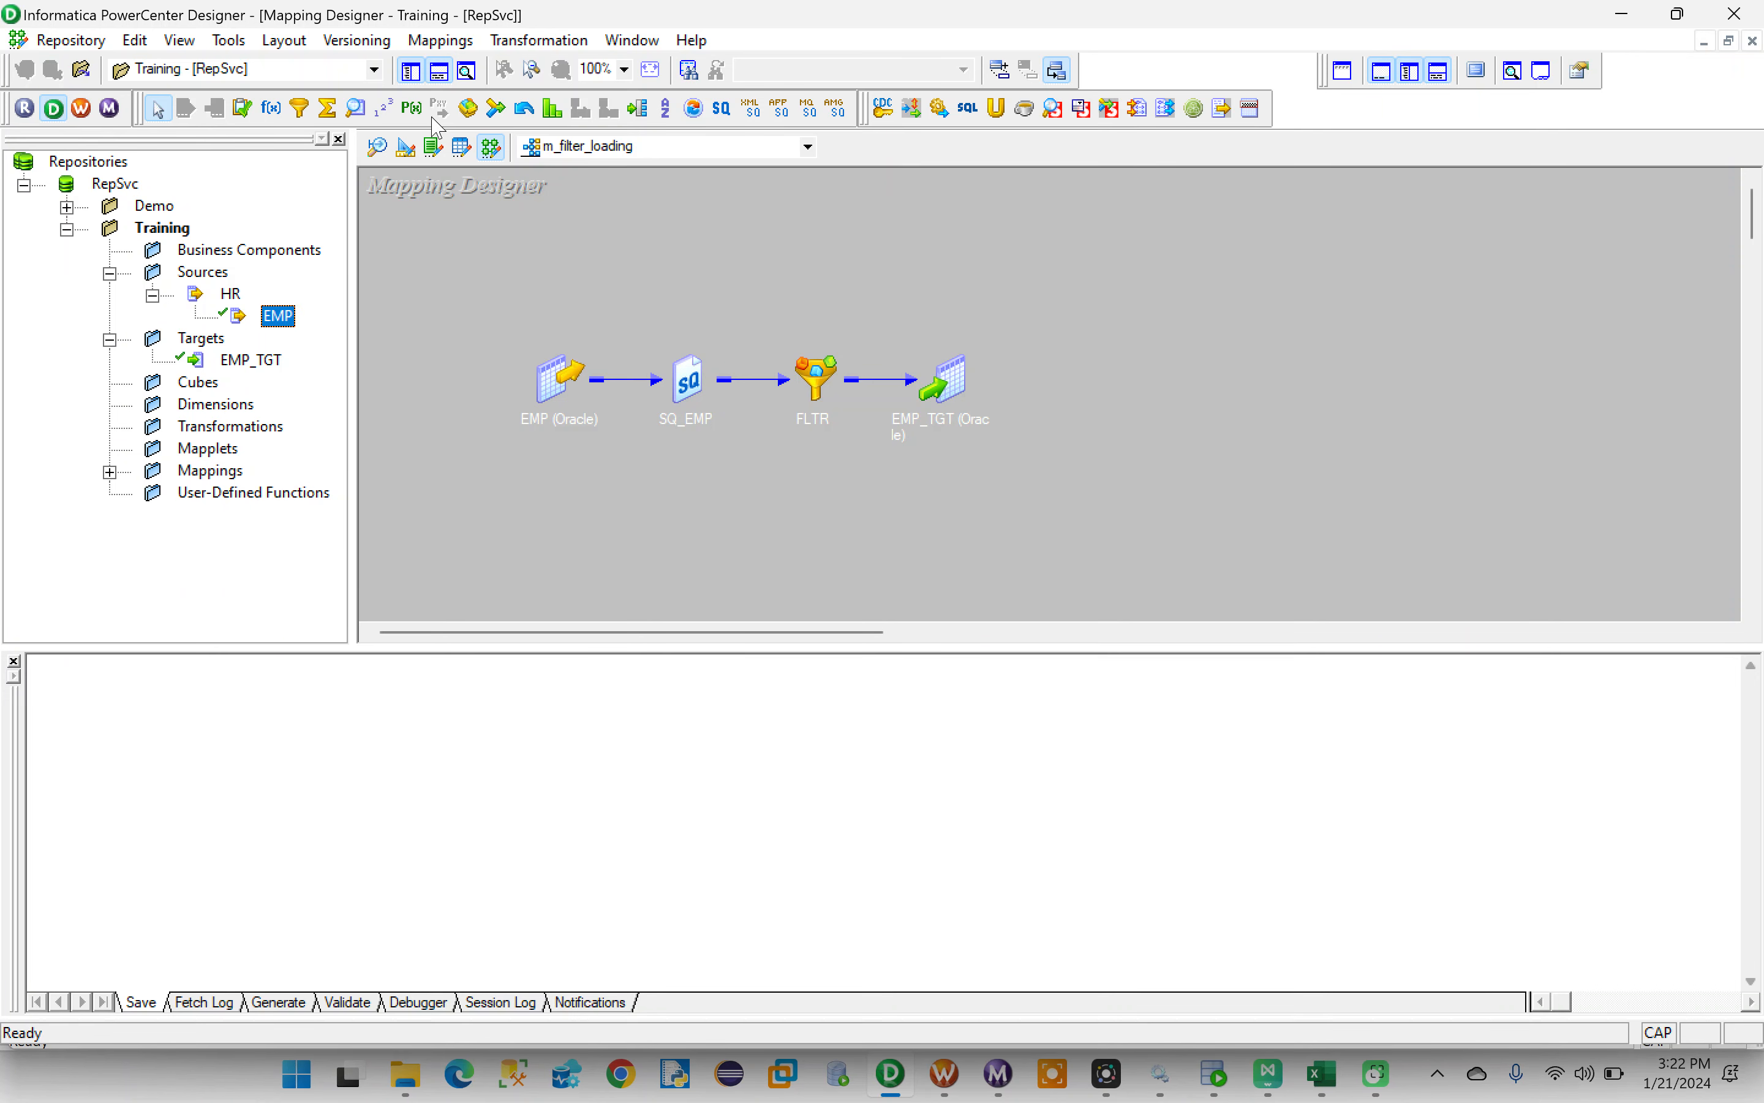
{"action": "left_click", "coordinate": [442, 39]}
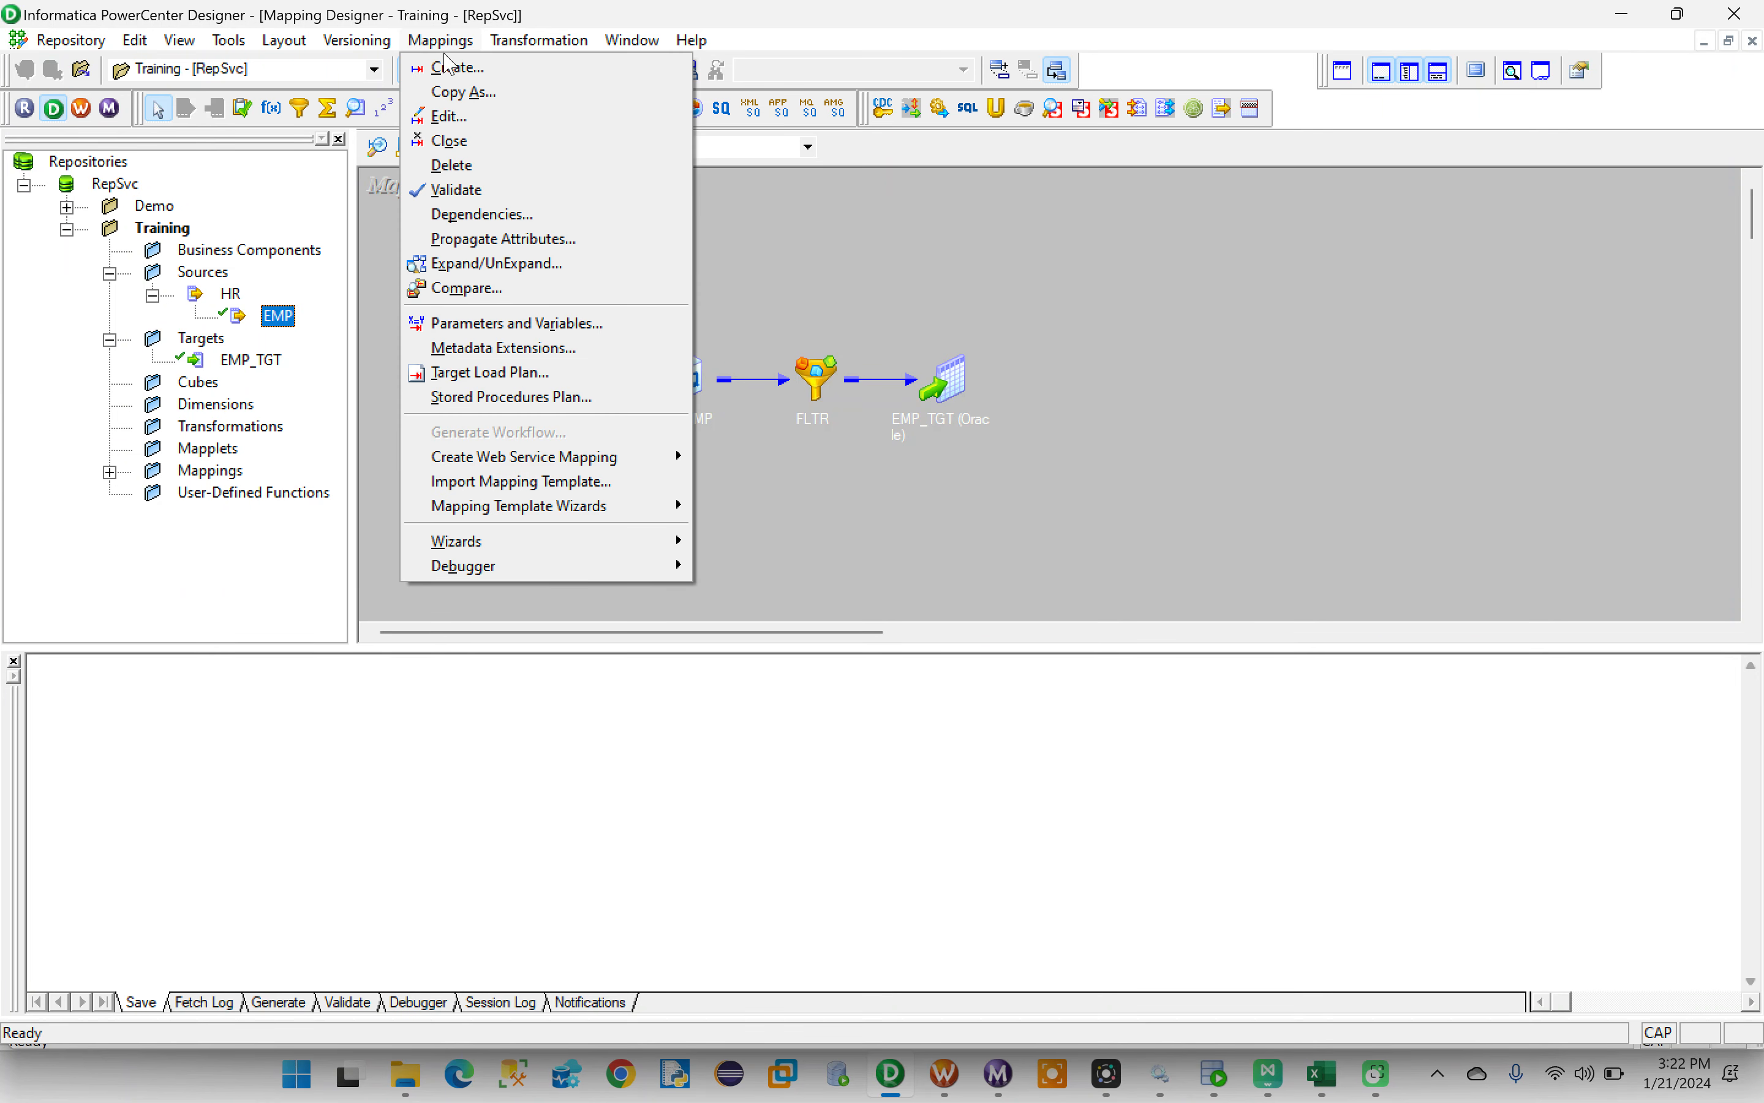
{"action": "left_click", "coordinate": [438, 64]}
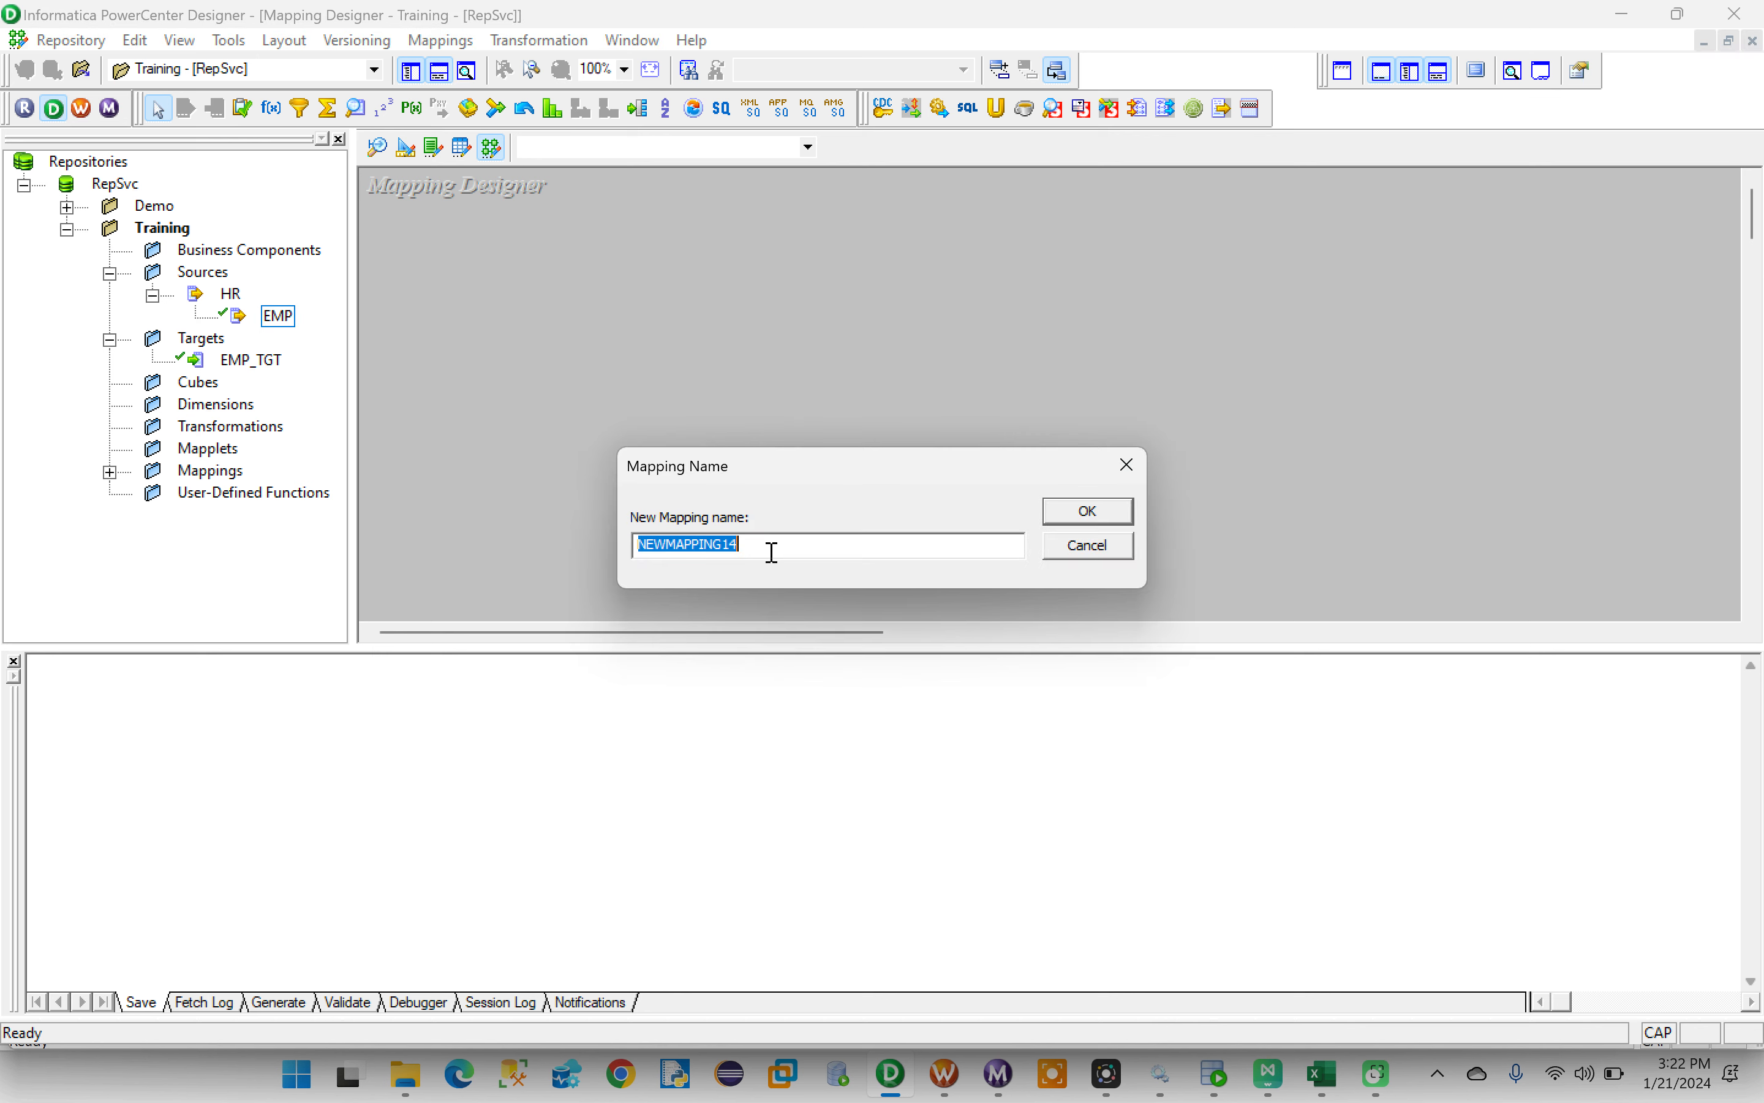
{"action": "key", "text": "BackSpace"}
{"action": "type", "text": "M"}
{"action": "key", "text": "Caps_Lock"}
{"action": "type", "text": "m"}
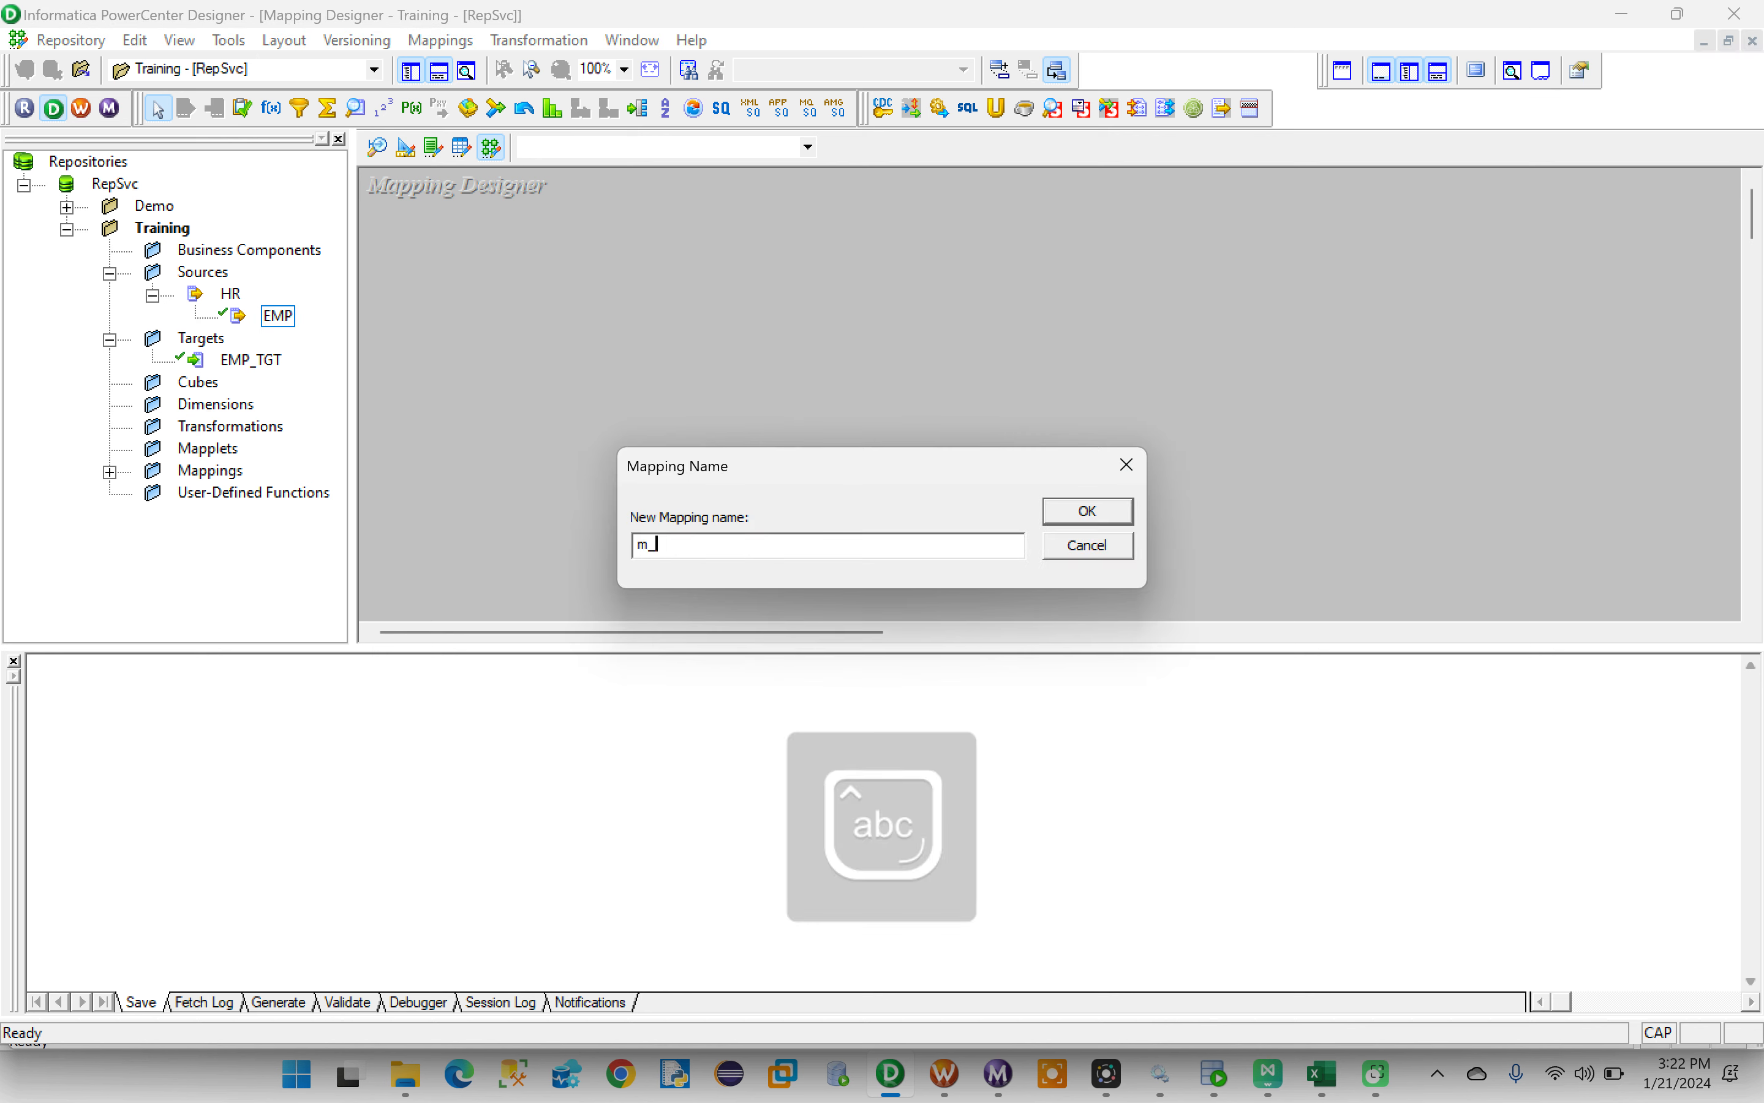
{"action": "type", "text": "_filteri"}
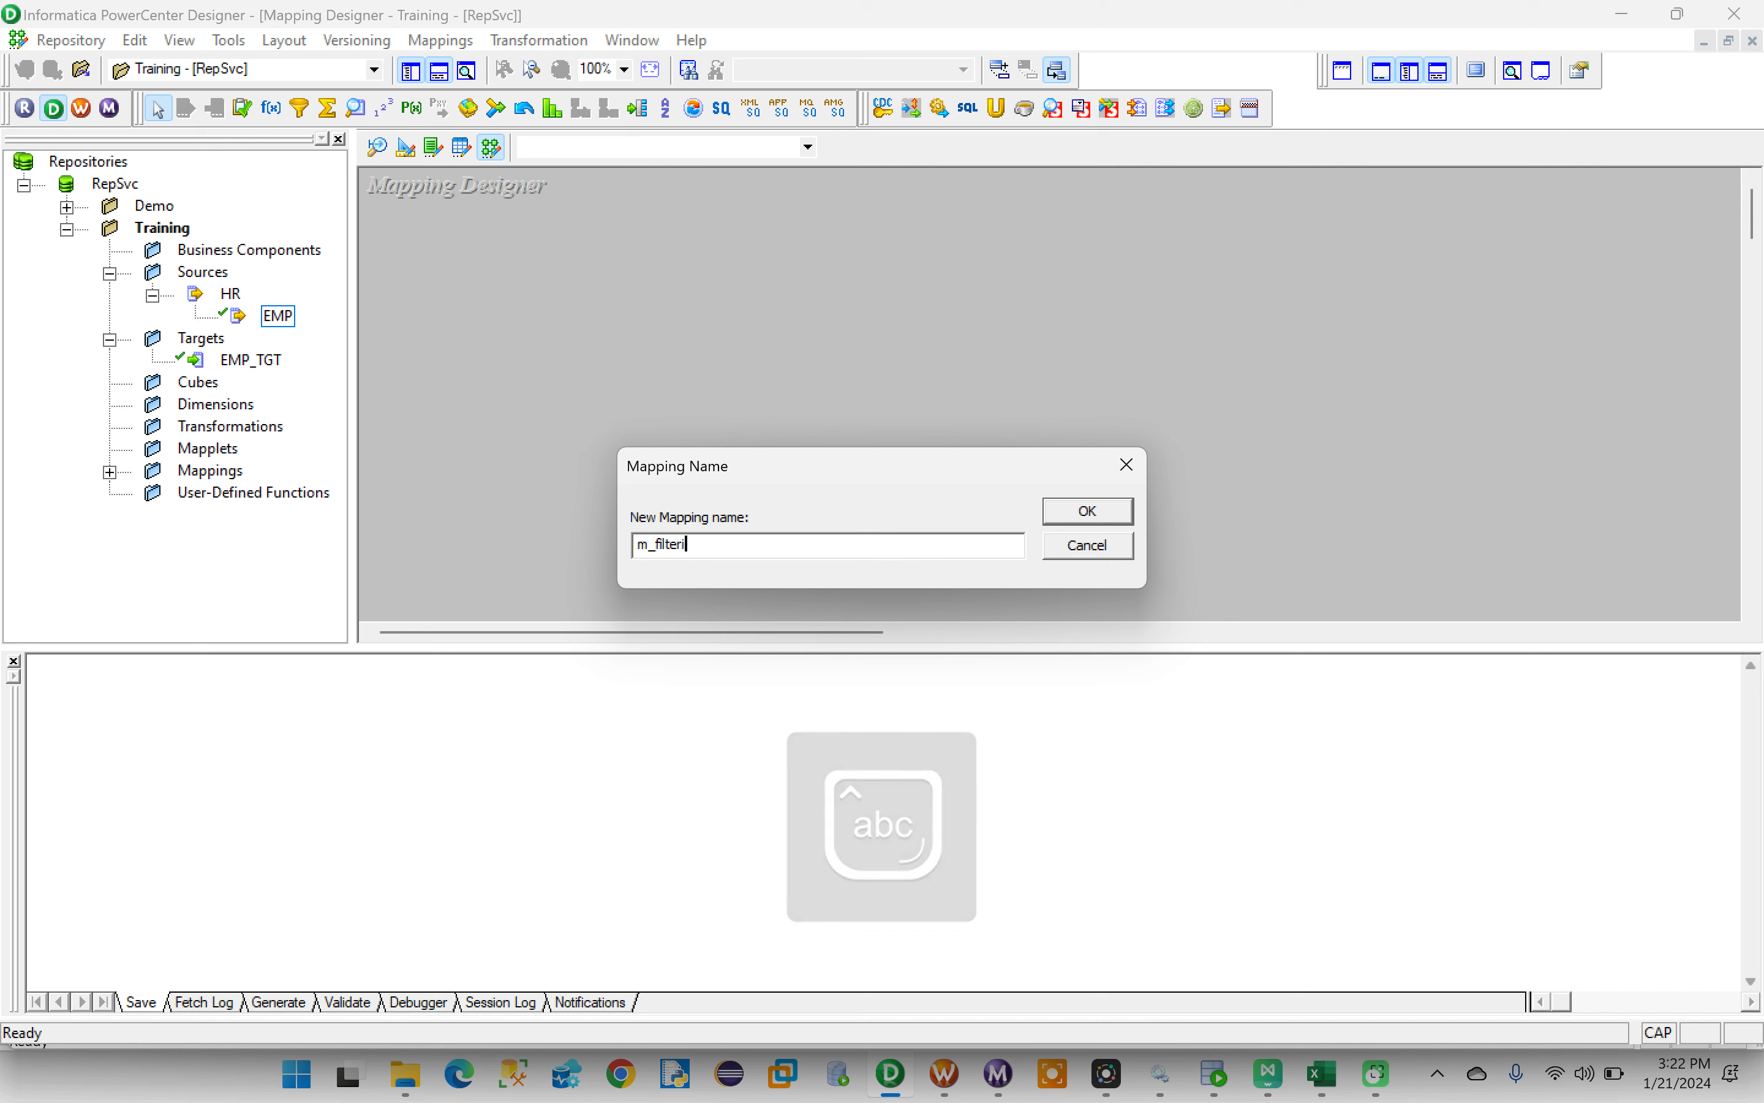
{"action": "type", "text": "ng_data"}
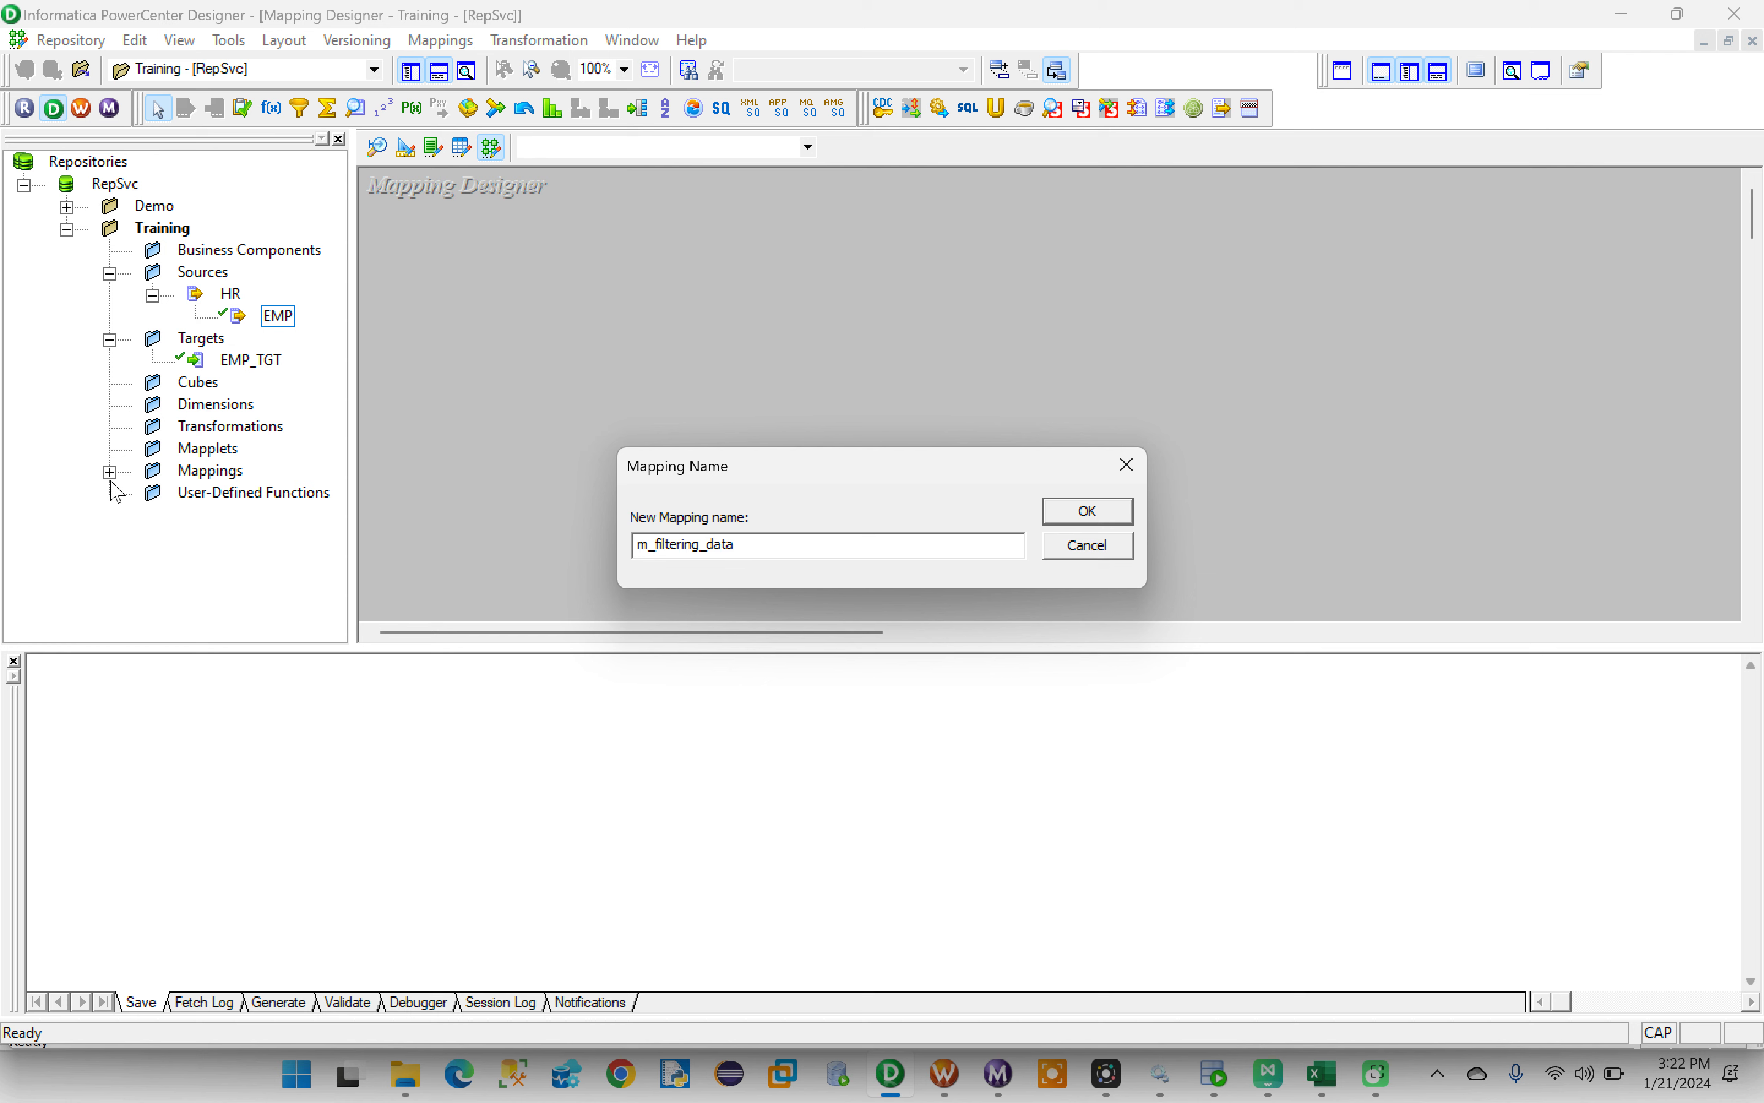
{"action": "left_click", "coordinate": [1081, 523]}
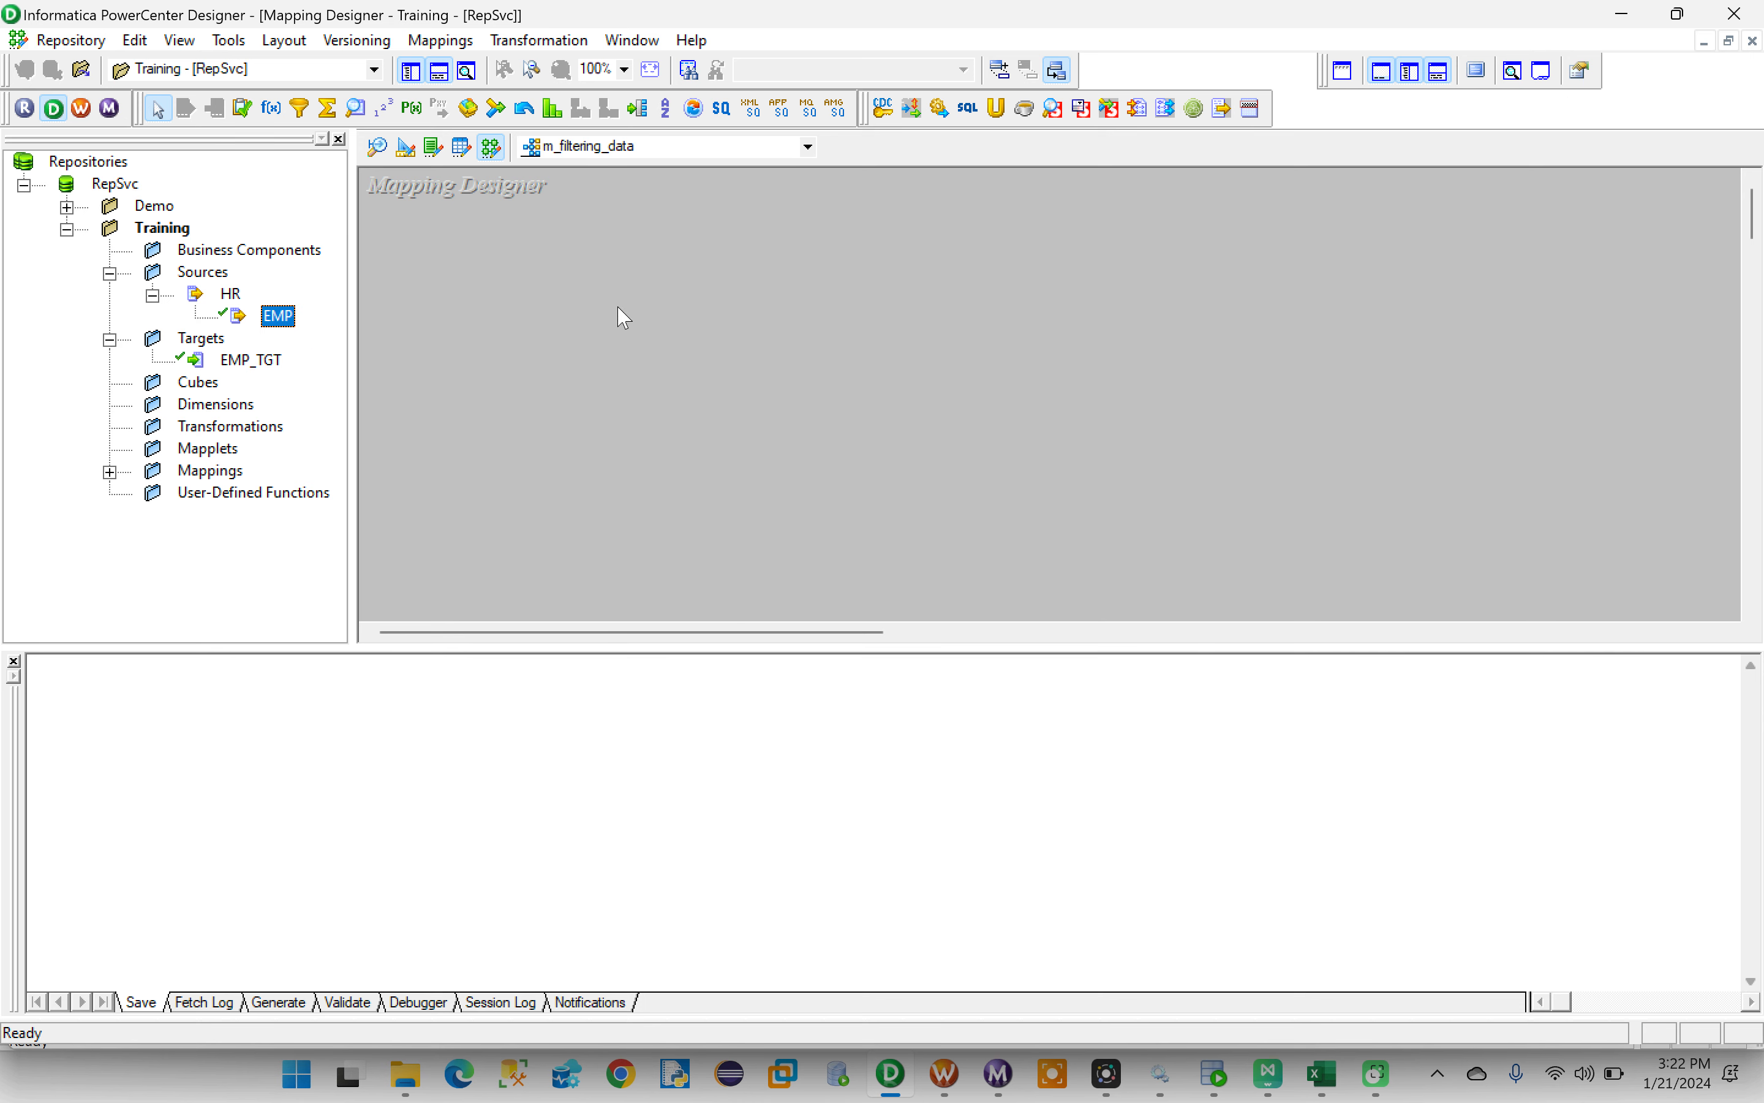
{"action": "left_click", "coordinate": [110, 473]}
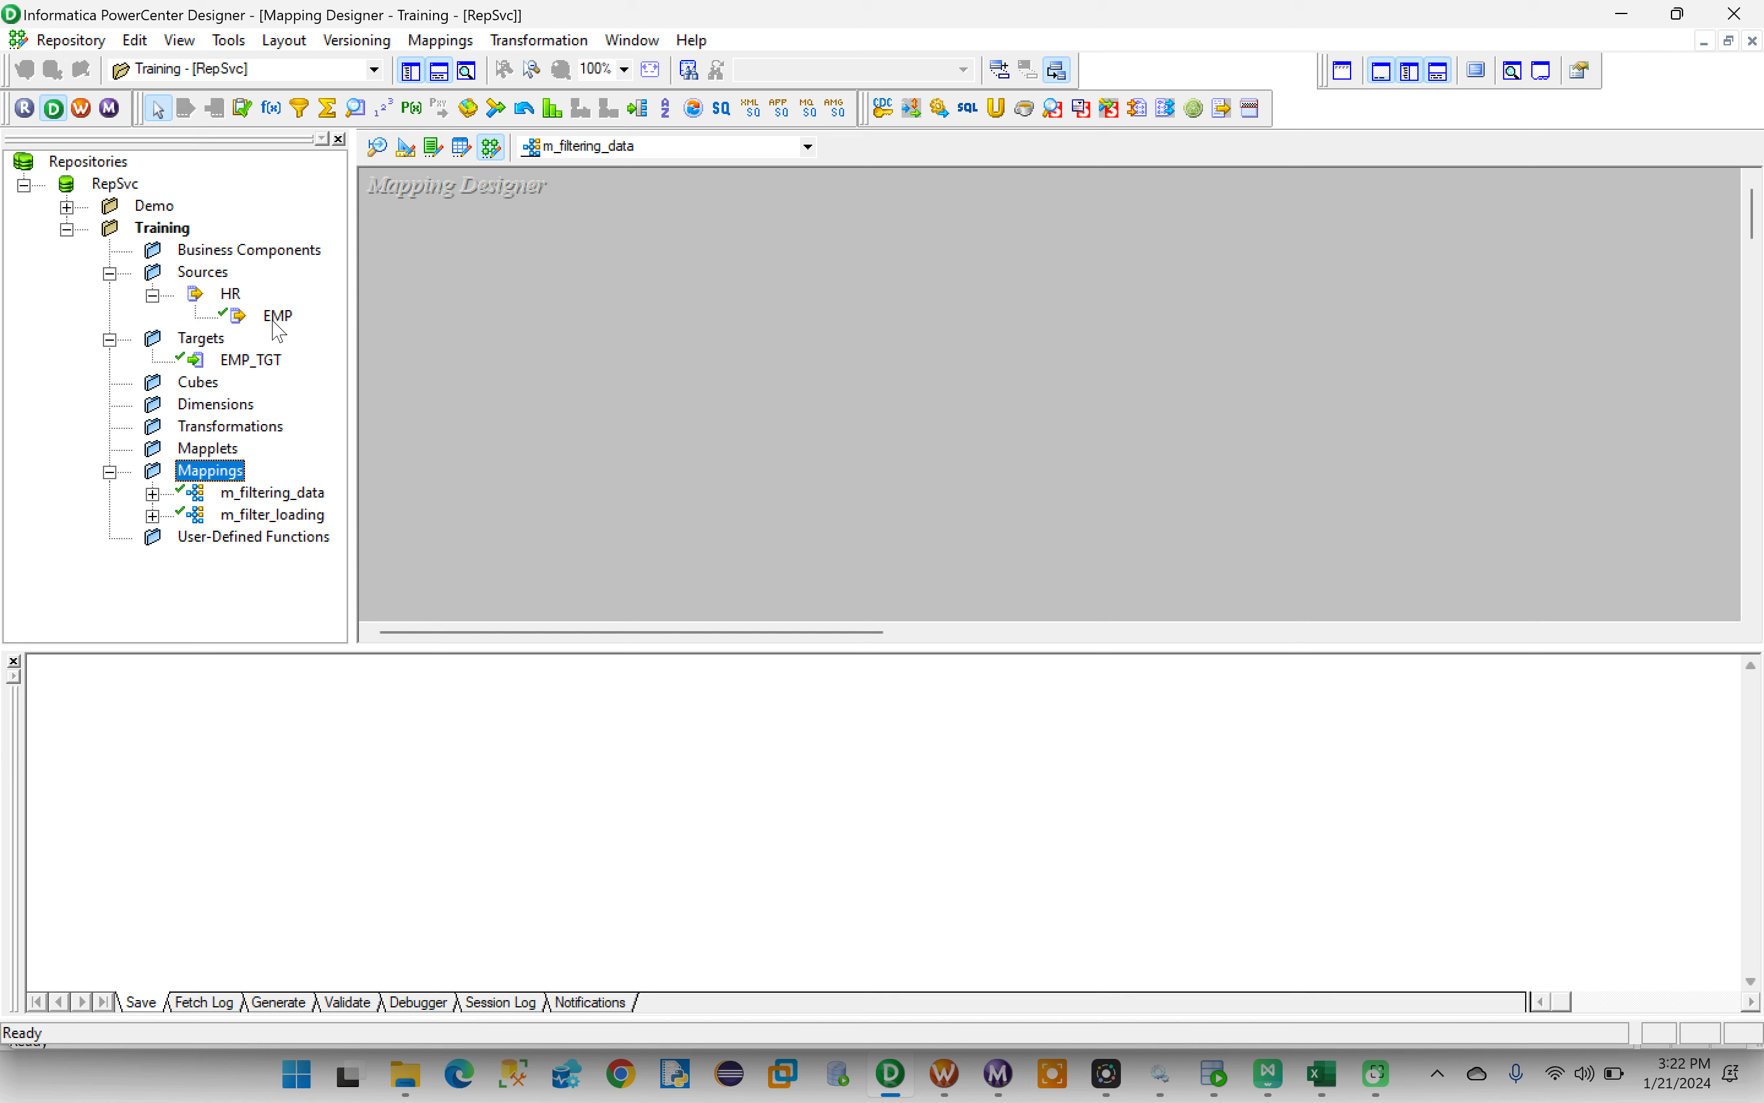
- Add the EMP source and EMP_TGT target to the mapping and arrange EMP, SQ_EMP and EMP_TGT side by side
{"action": "left_click_drag", "start_coordinate": [279, 332], "coordinate": [536, 312]}
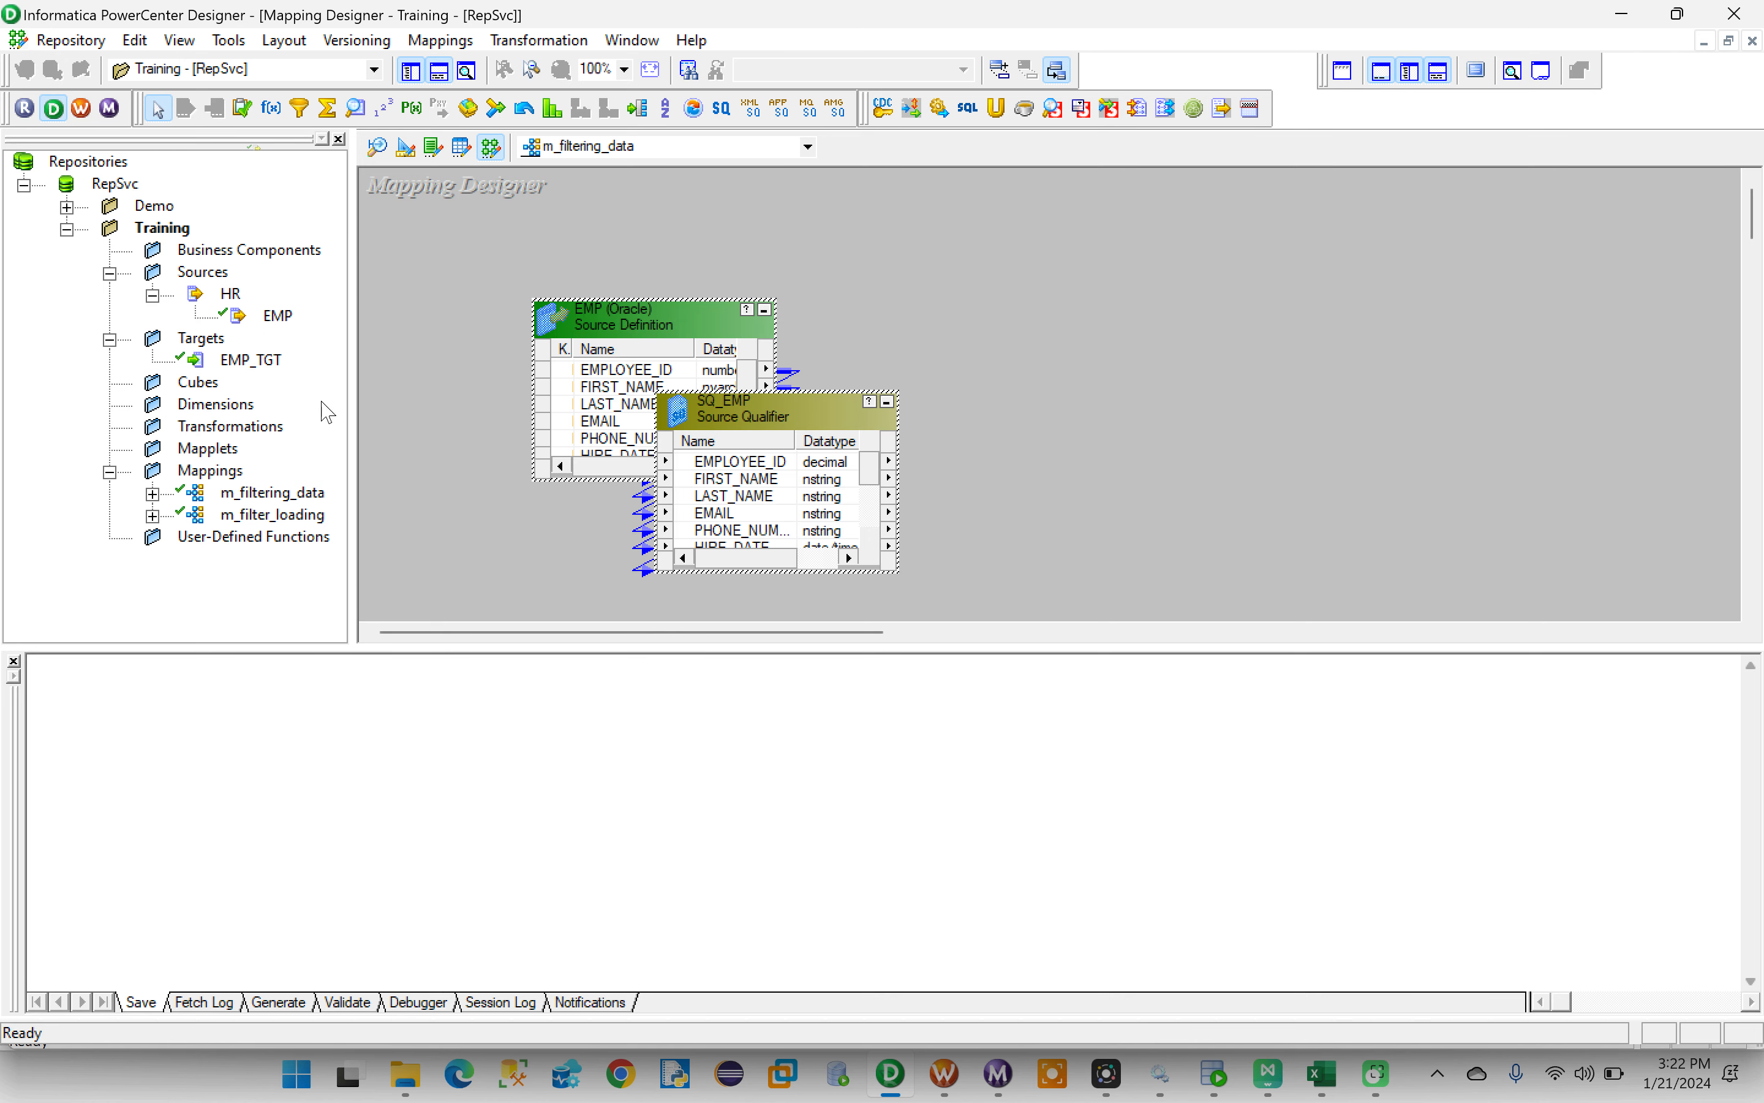
{"action": "left_click_drag", "start_coordinate": [250, 359], "coordinate": [1408, 333]}
{"action": "left_click_drag", "start_coordinate": [633, 325], "coordinate": [509, 209]}
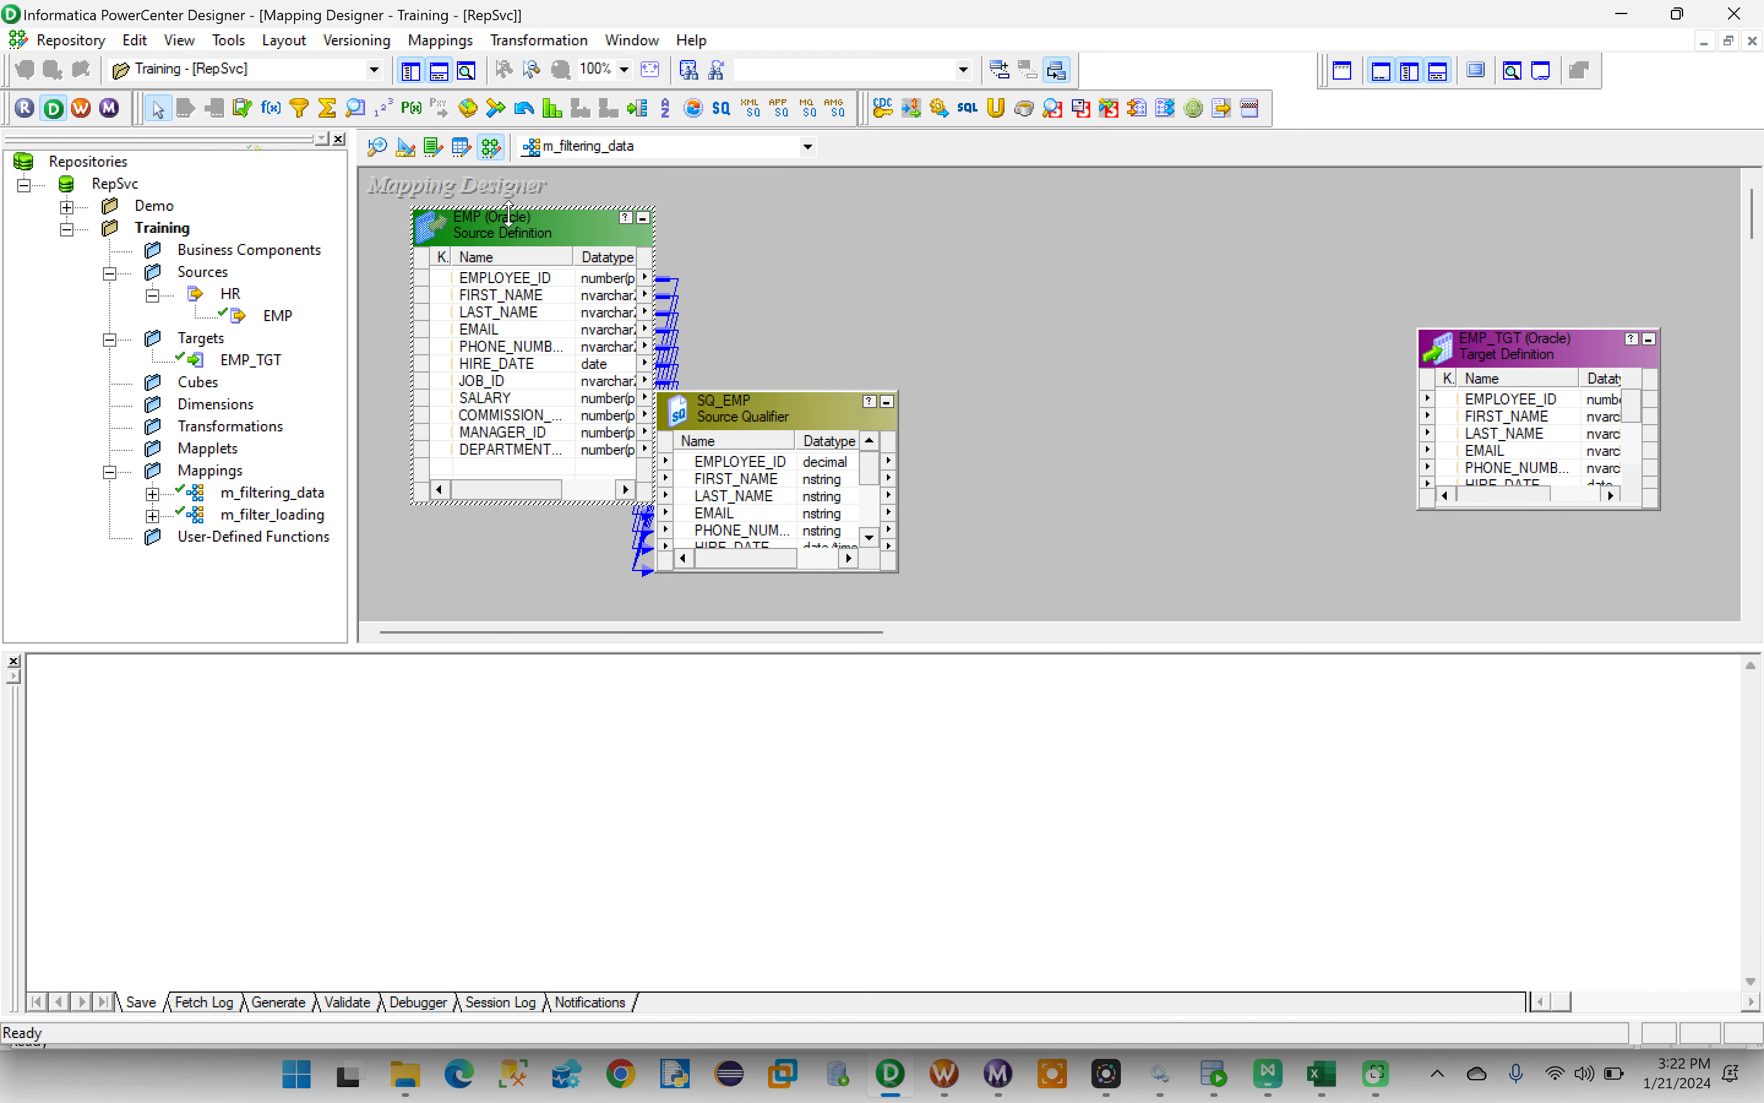
{"action": "left_click_drag", "start_coordinate": [762, 414], "coordinate": [817, 210]}
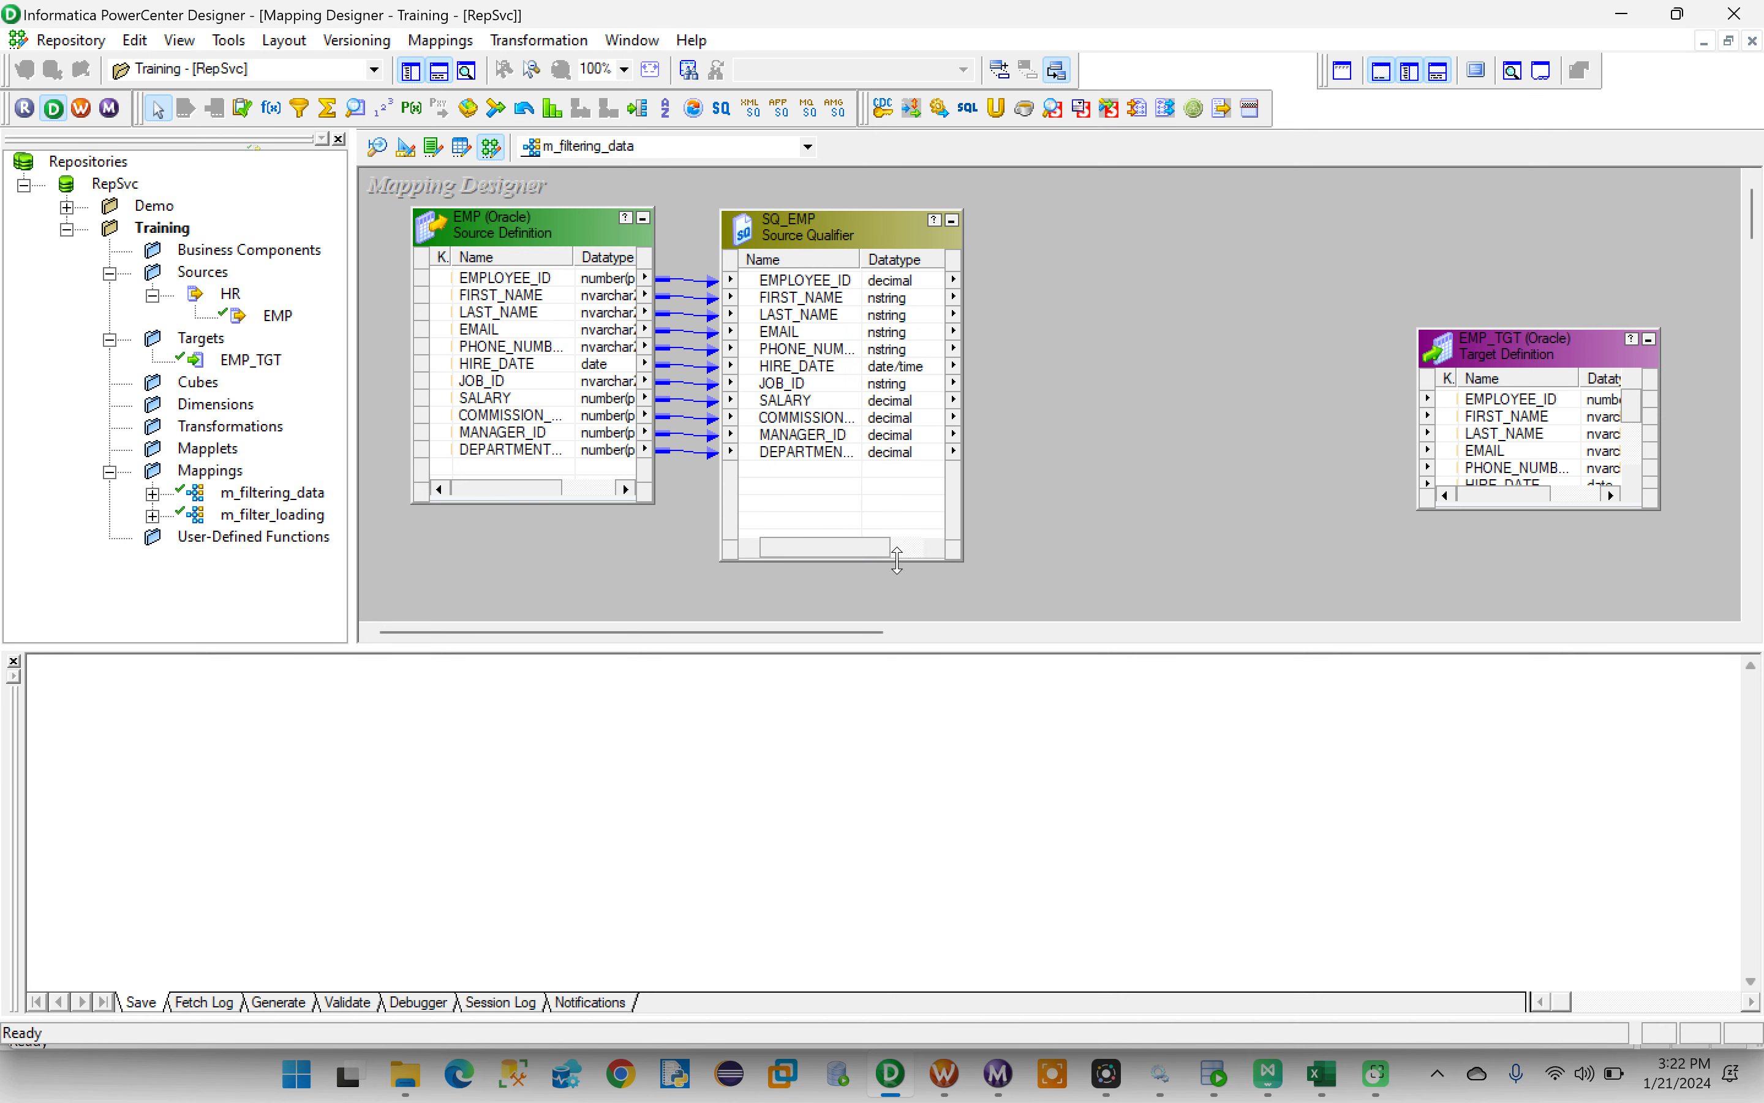
{"action": "left_click_drag", "start_coordinate": [893, 559], "coordinate": [889, 519]}
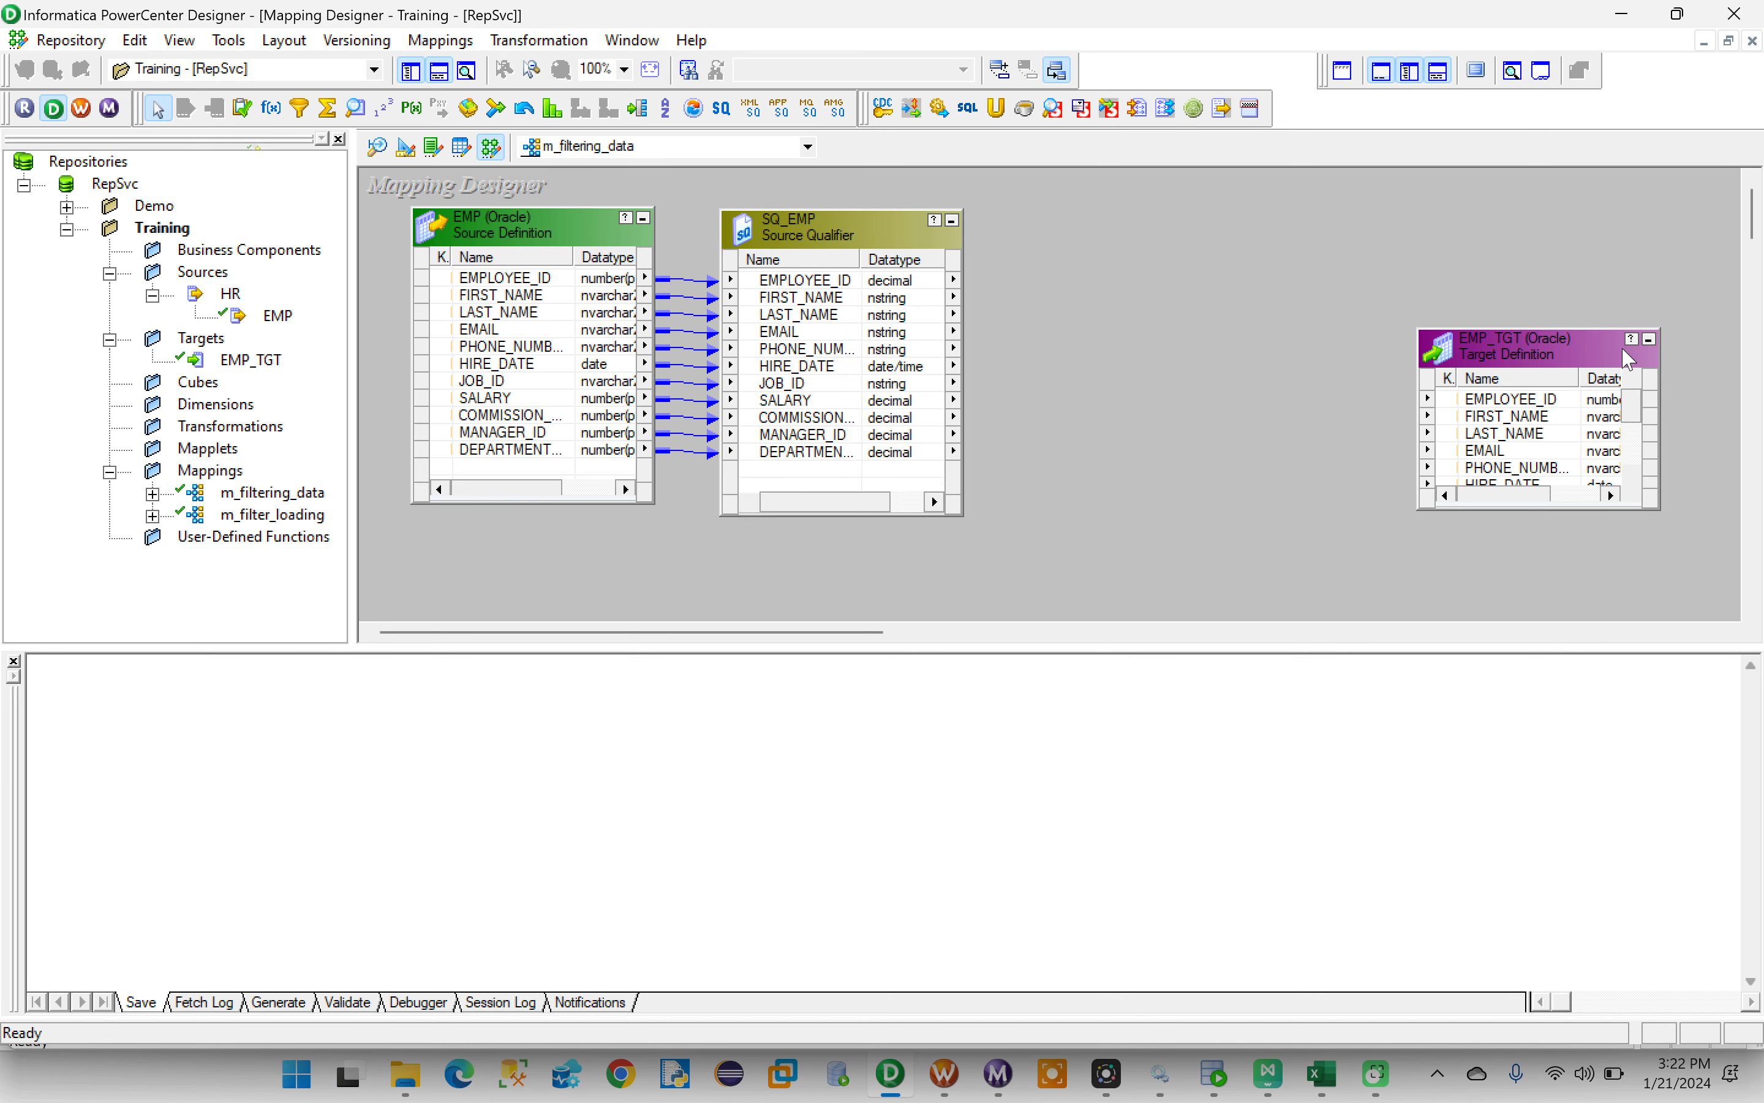
{"action": "left_click_drag", "start_coordinate": [1509, 330], "coordinate": [1495, 217]}
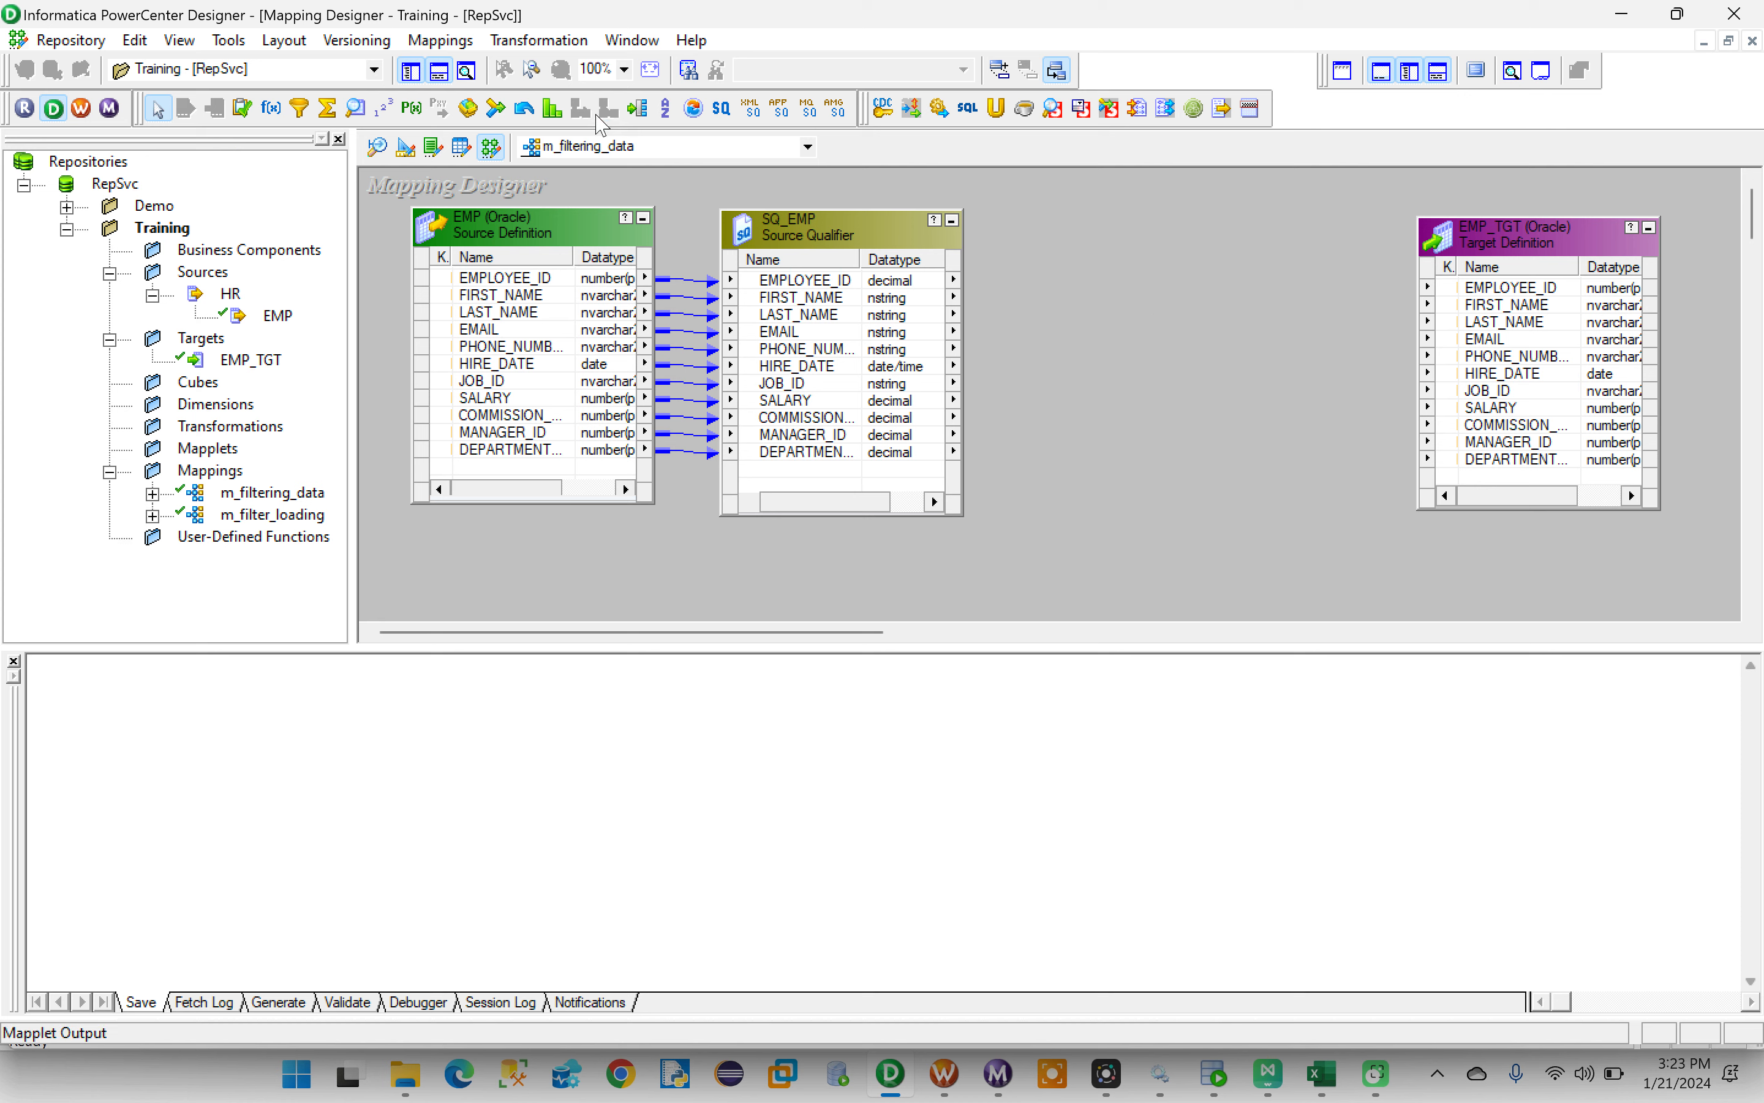
- Draw a Filter transformation between the SQ_EMP source qualifier and the EMP_TGT target, and delete it
{"action": "left_click", "coordinate": [301, 113]}
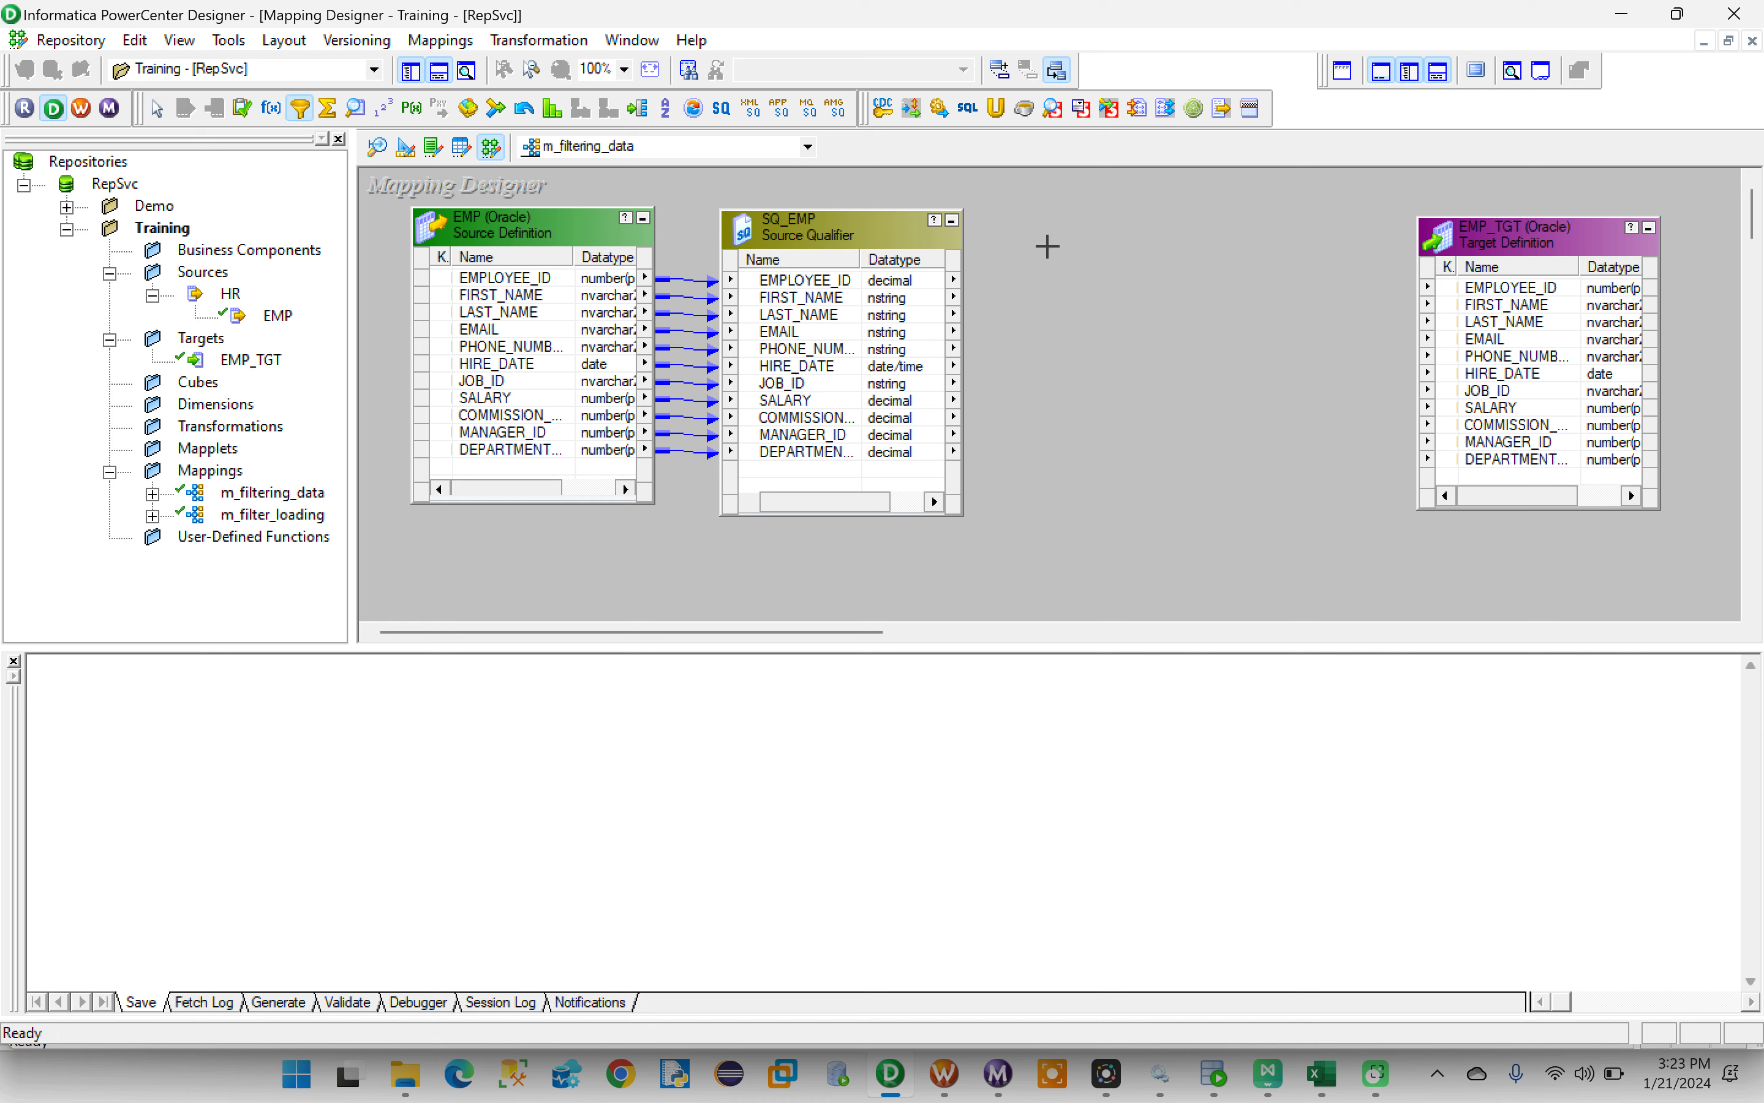
{"action": "left_click_drag", "start_coordinate": [1040, 218], "coordinate": [1276, 506]}
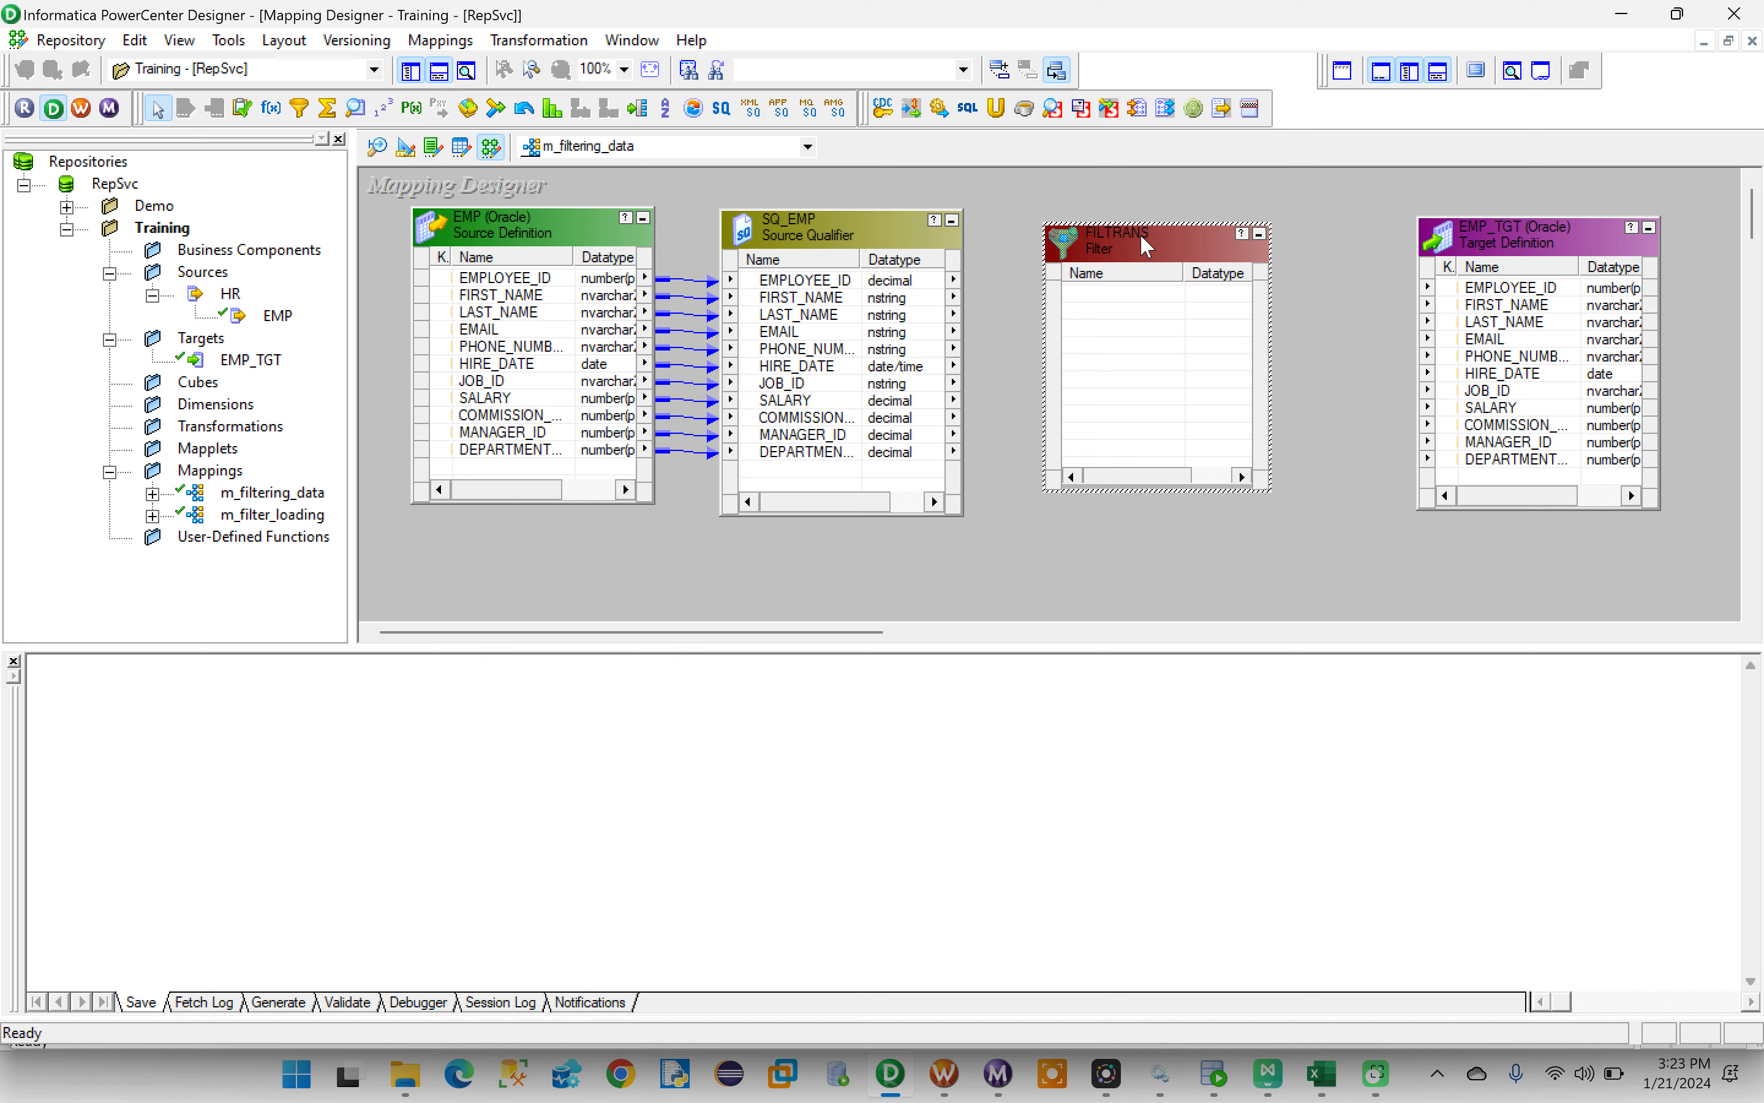
{"action": "key", "text": "Delete"}
{"action": "left_click", "coordinate": [962, 583]}
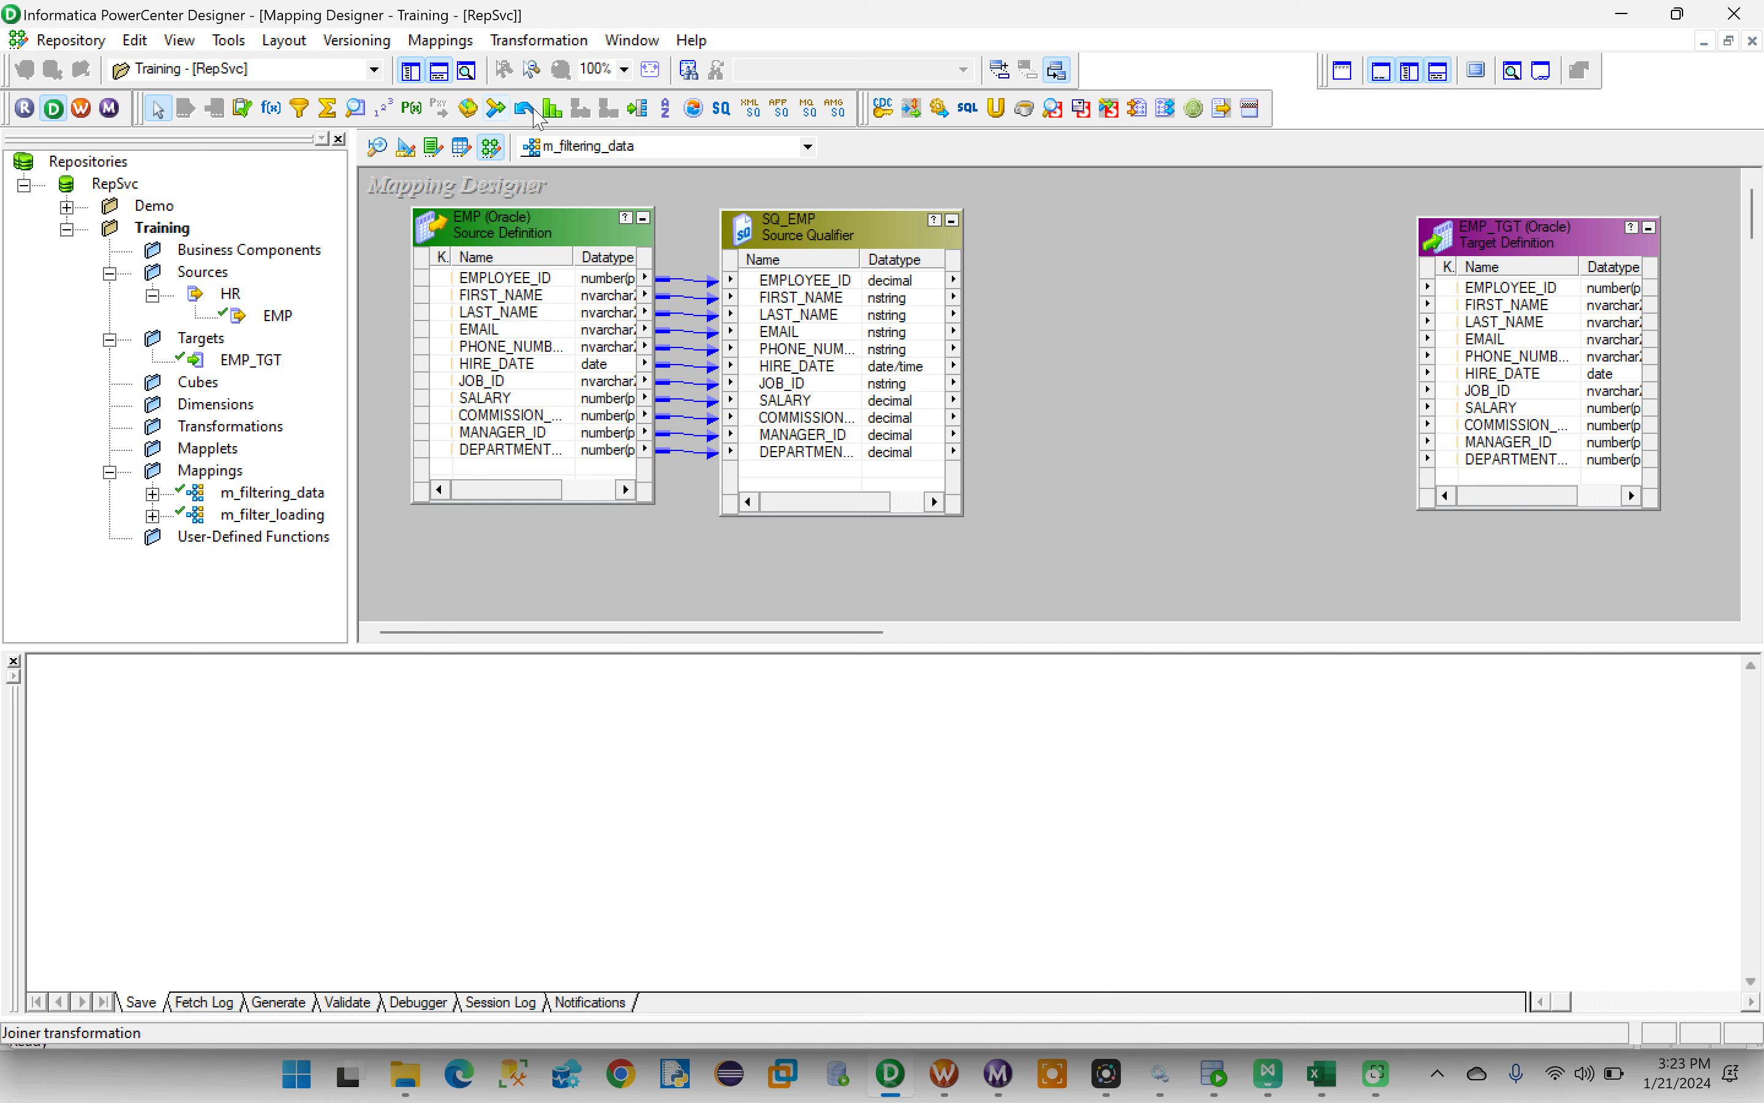
- Create a Filter transformation named FLTR_DATA and place it, lengthened, between the SQ_EMP source qualifier and the EMP_TGT target
{"action": "left_click", "coordinate": [533, 43]}
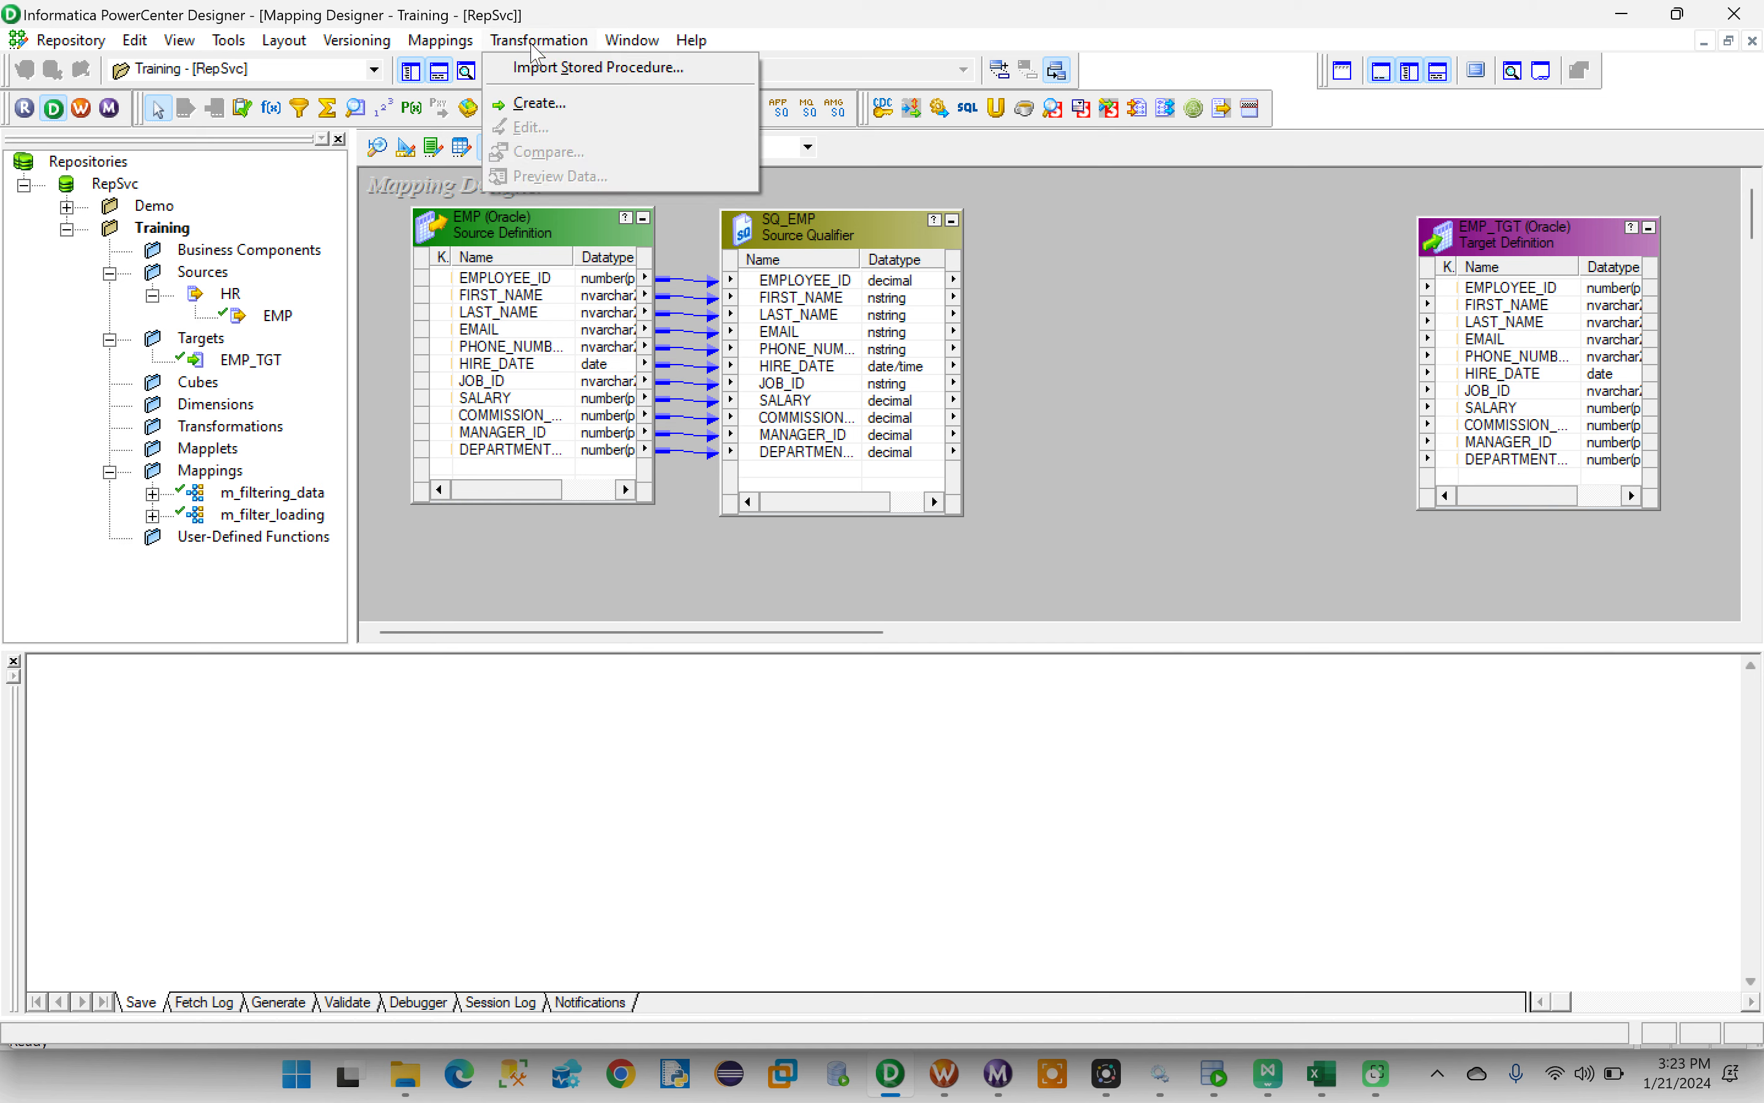
{"action": "left_click", "coordinate": [552, 110]}
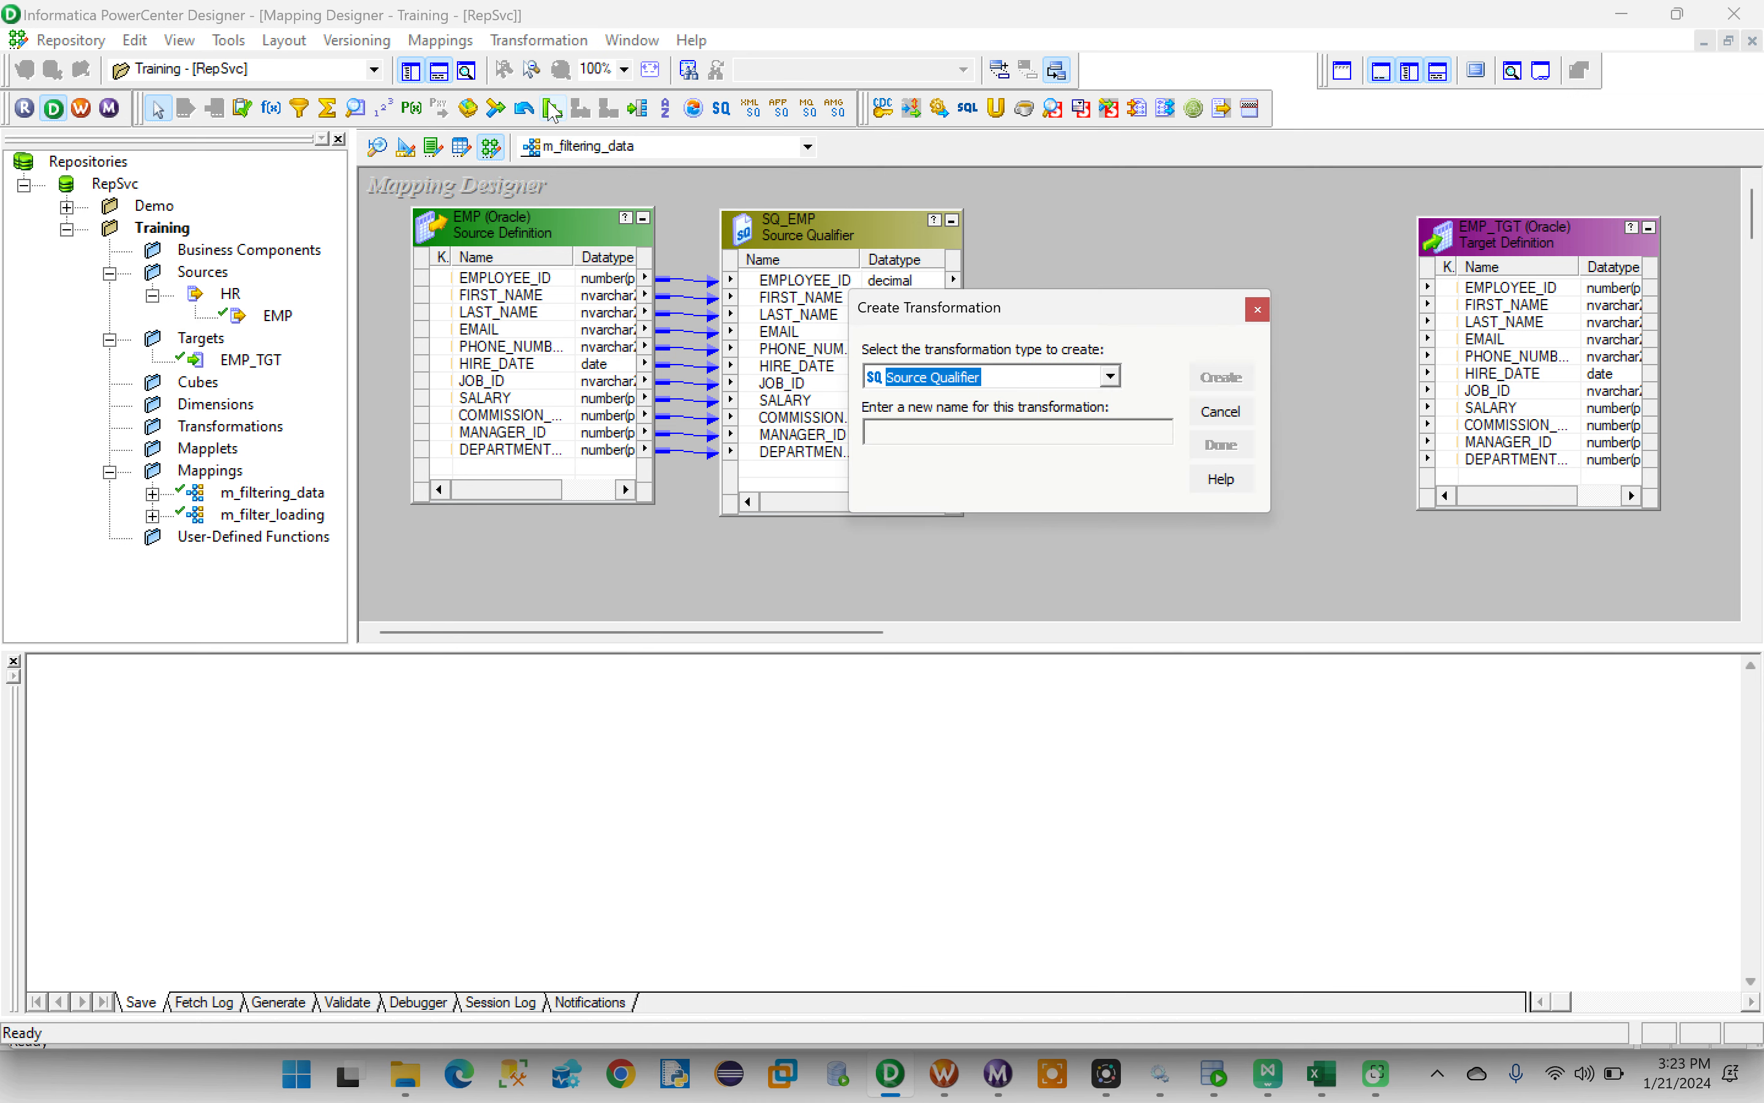
{"action": "left_click_drag", "start_coordinate": [979, 310], "coordinate": [1123, 234]}
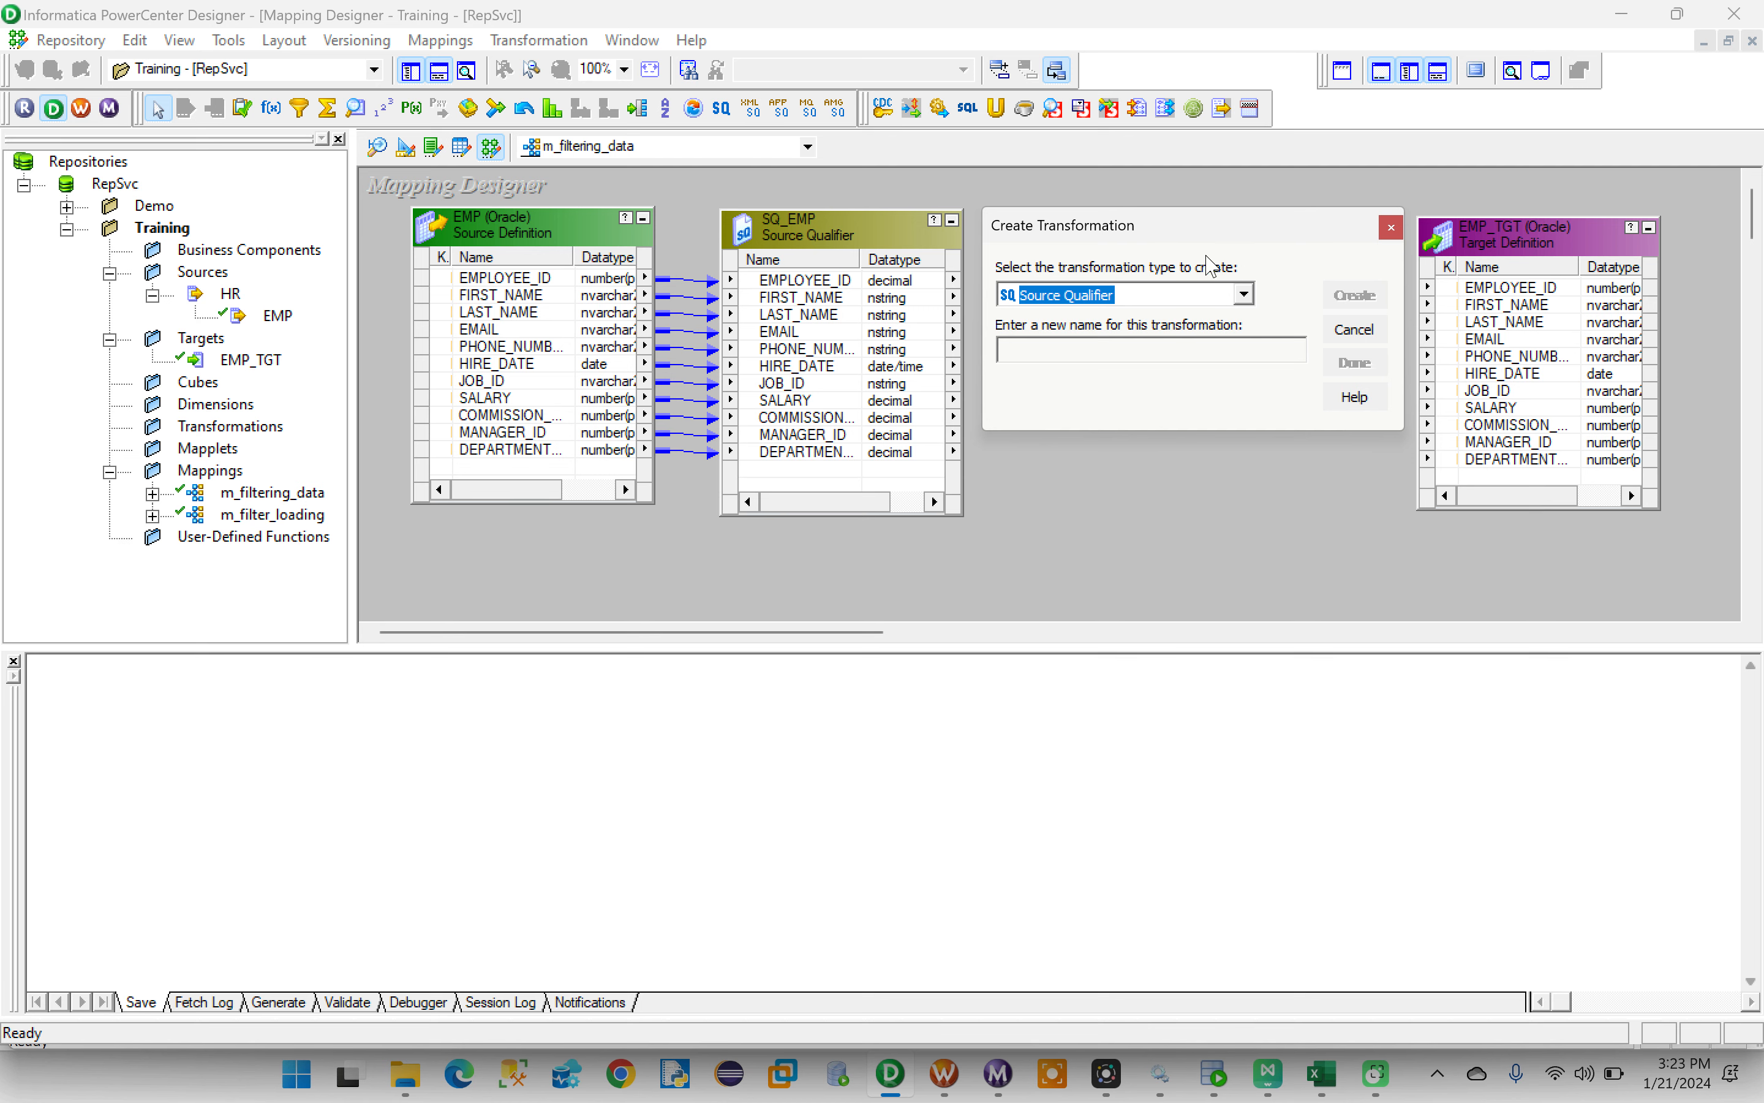
{"action": "left_click", "coordinate": [1243, 295]}
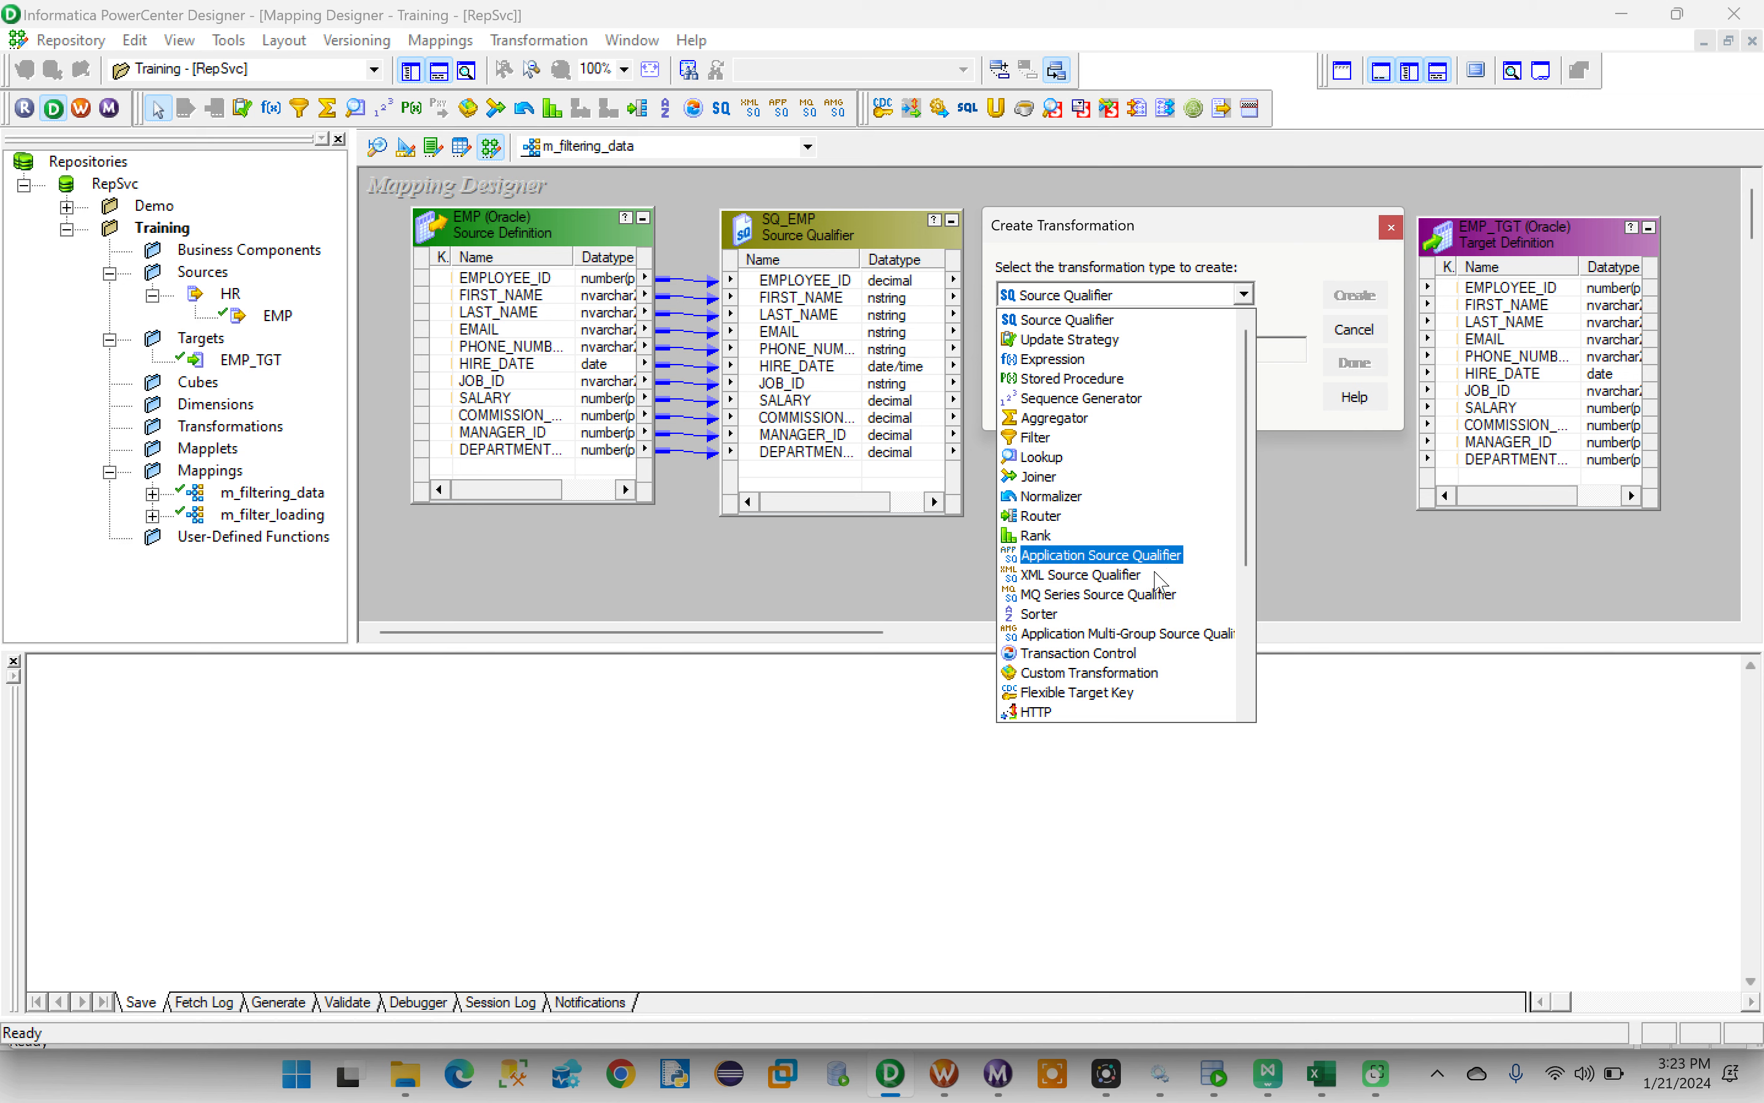
{"action": "scroll", "coordinate": [1159, 583], "scroll_direction": "down", "scroll_amount": 4}
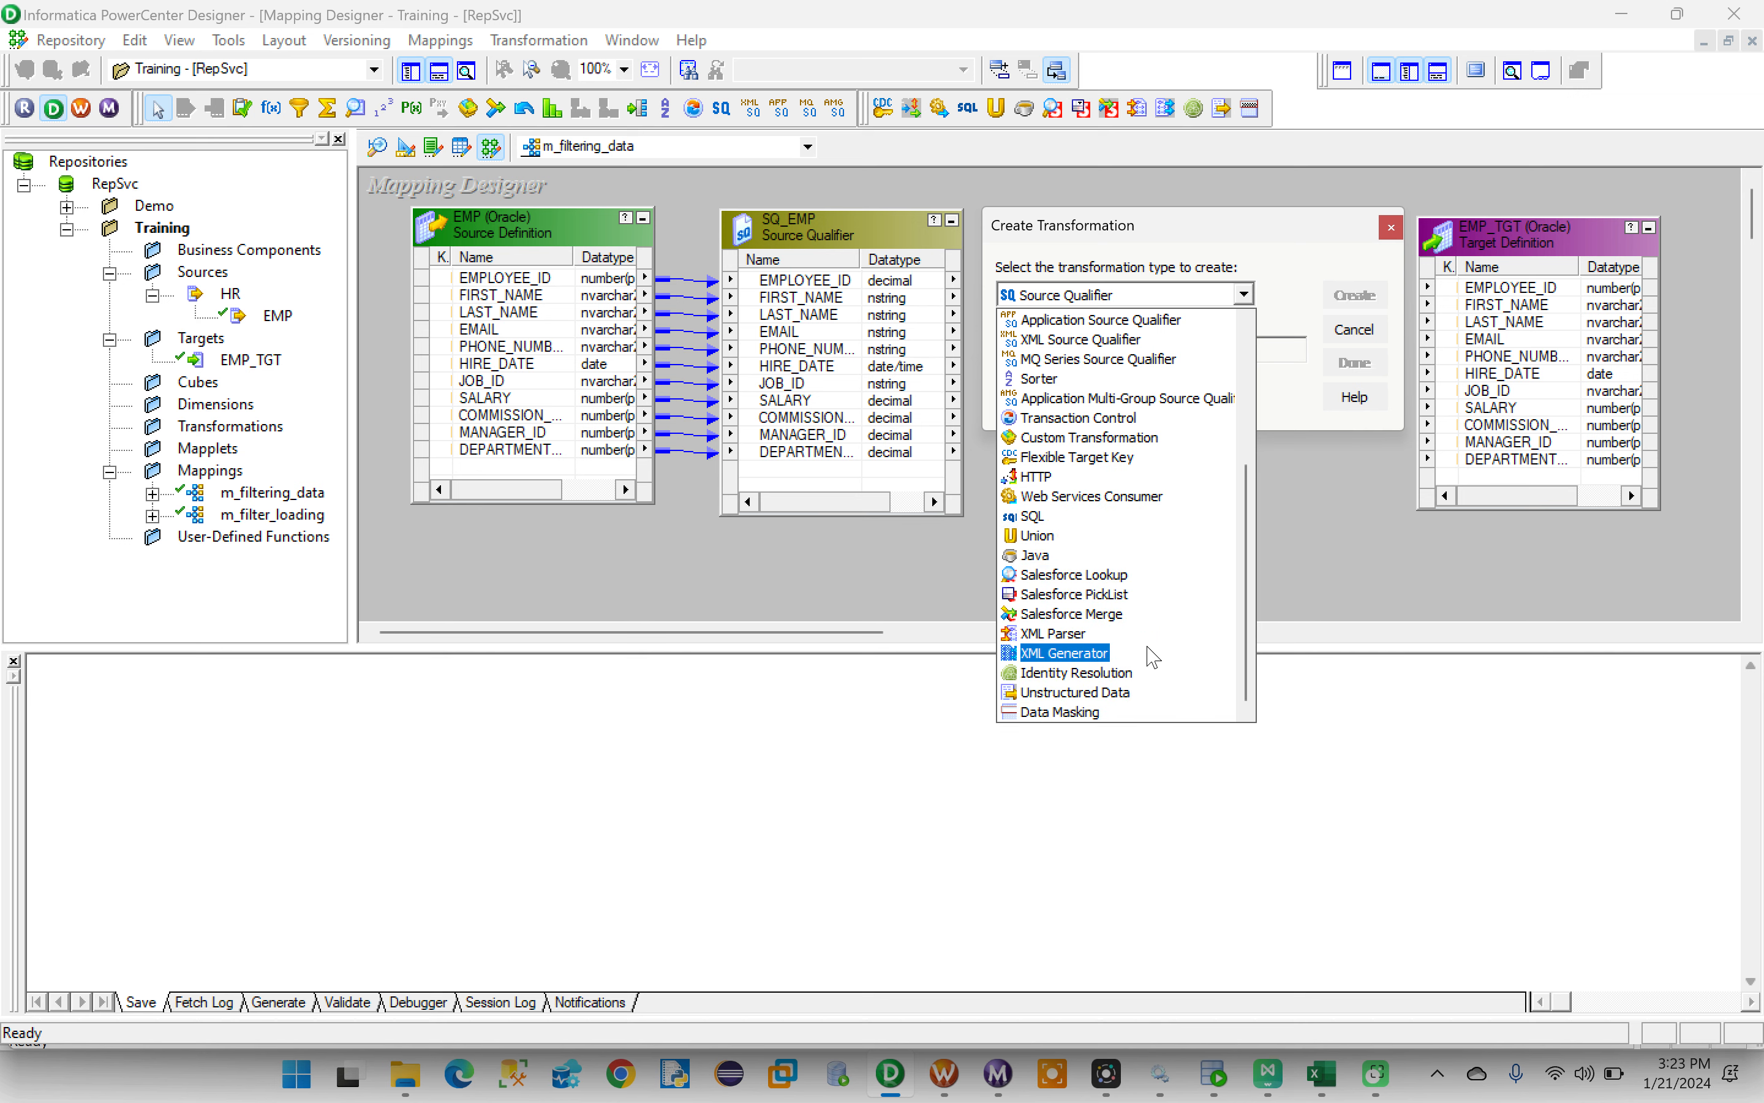
{"action": "scroll", "coordinate": [1153, 656], "scroll_direction": "up", "scroll_amount": 4}
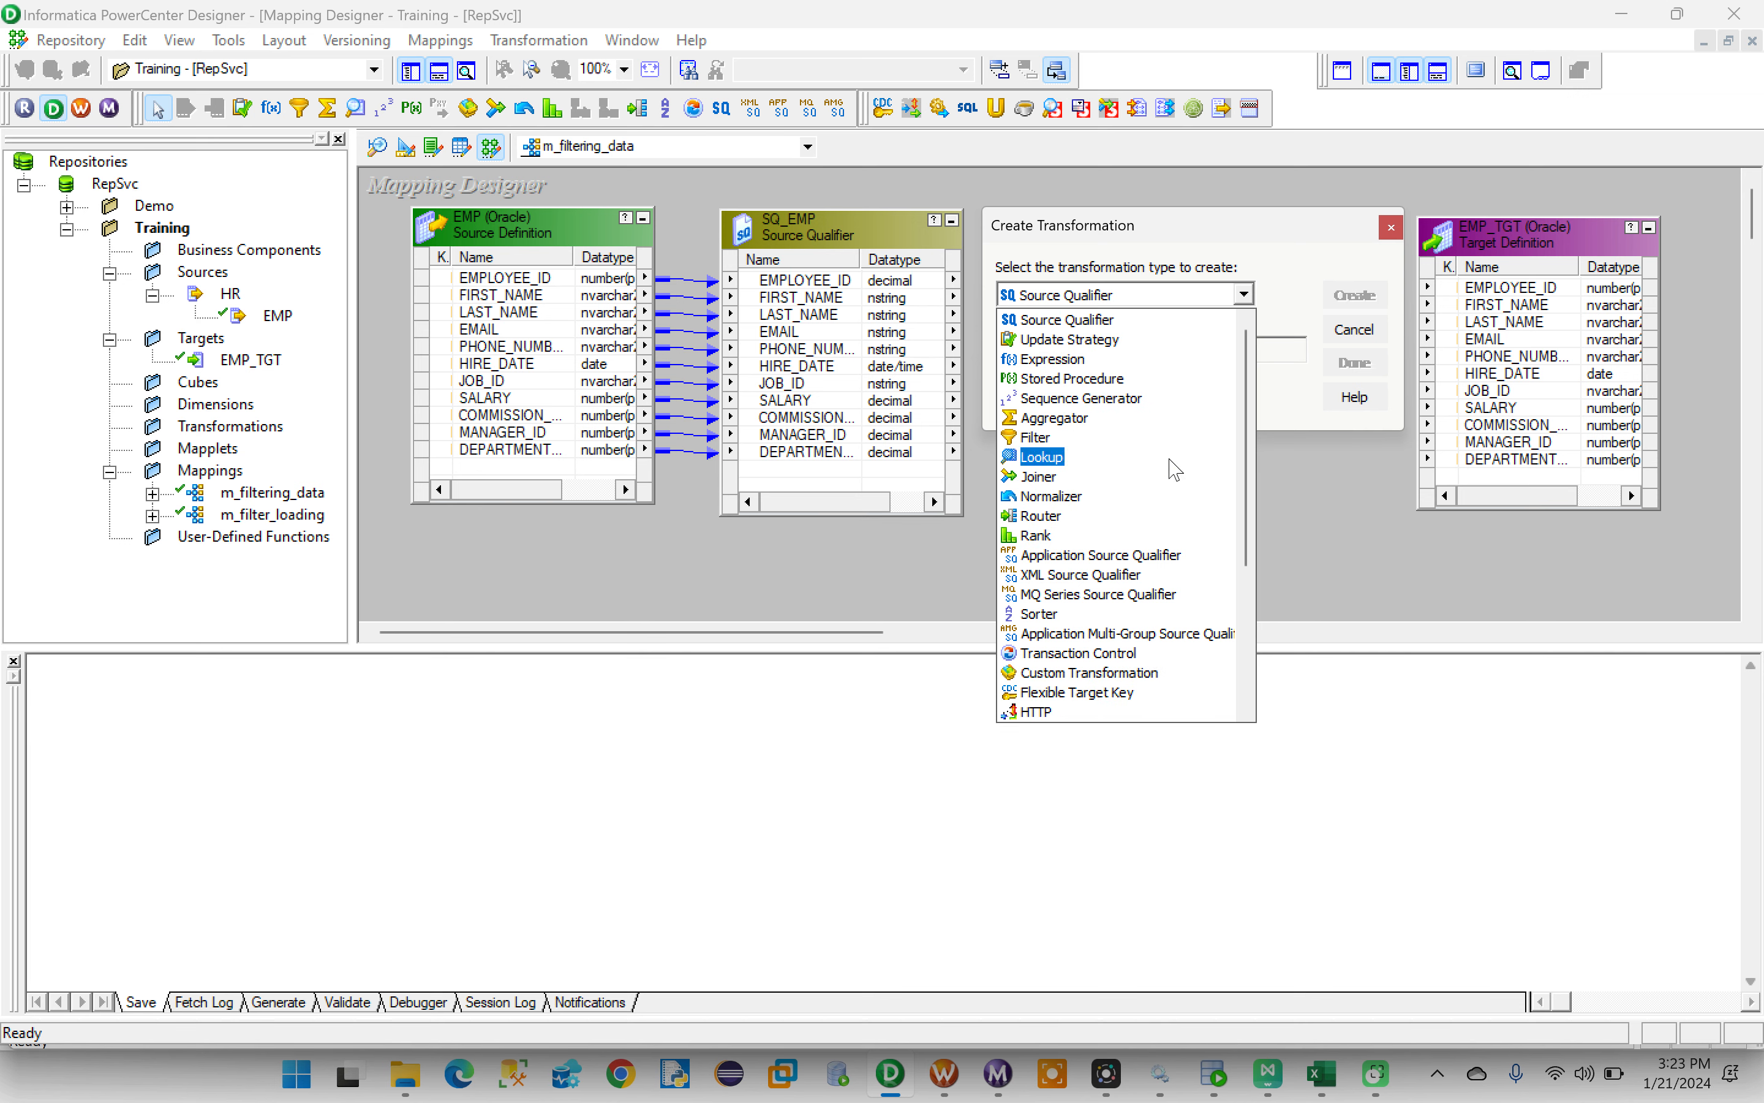
{"action": "left_click", "coordinate": [1039, 442]}
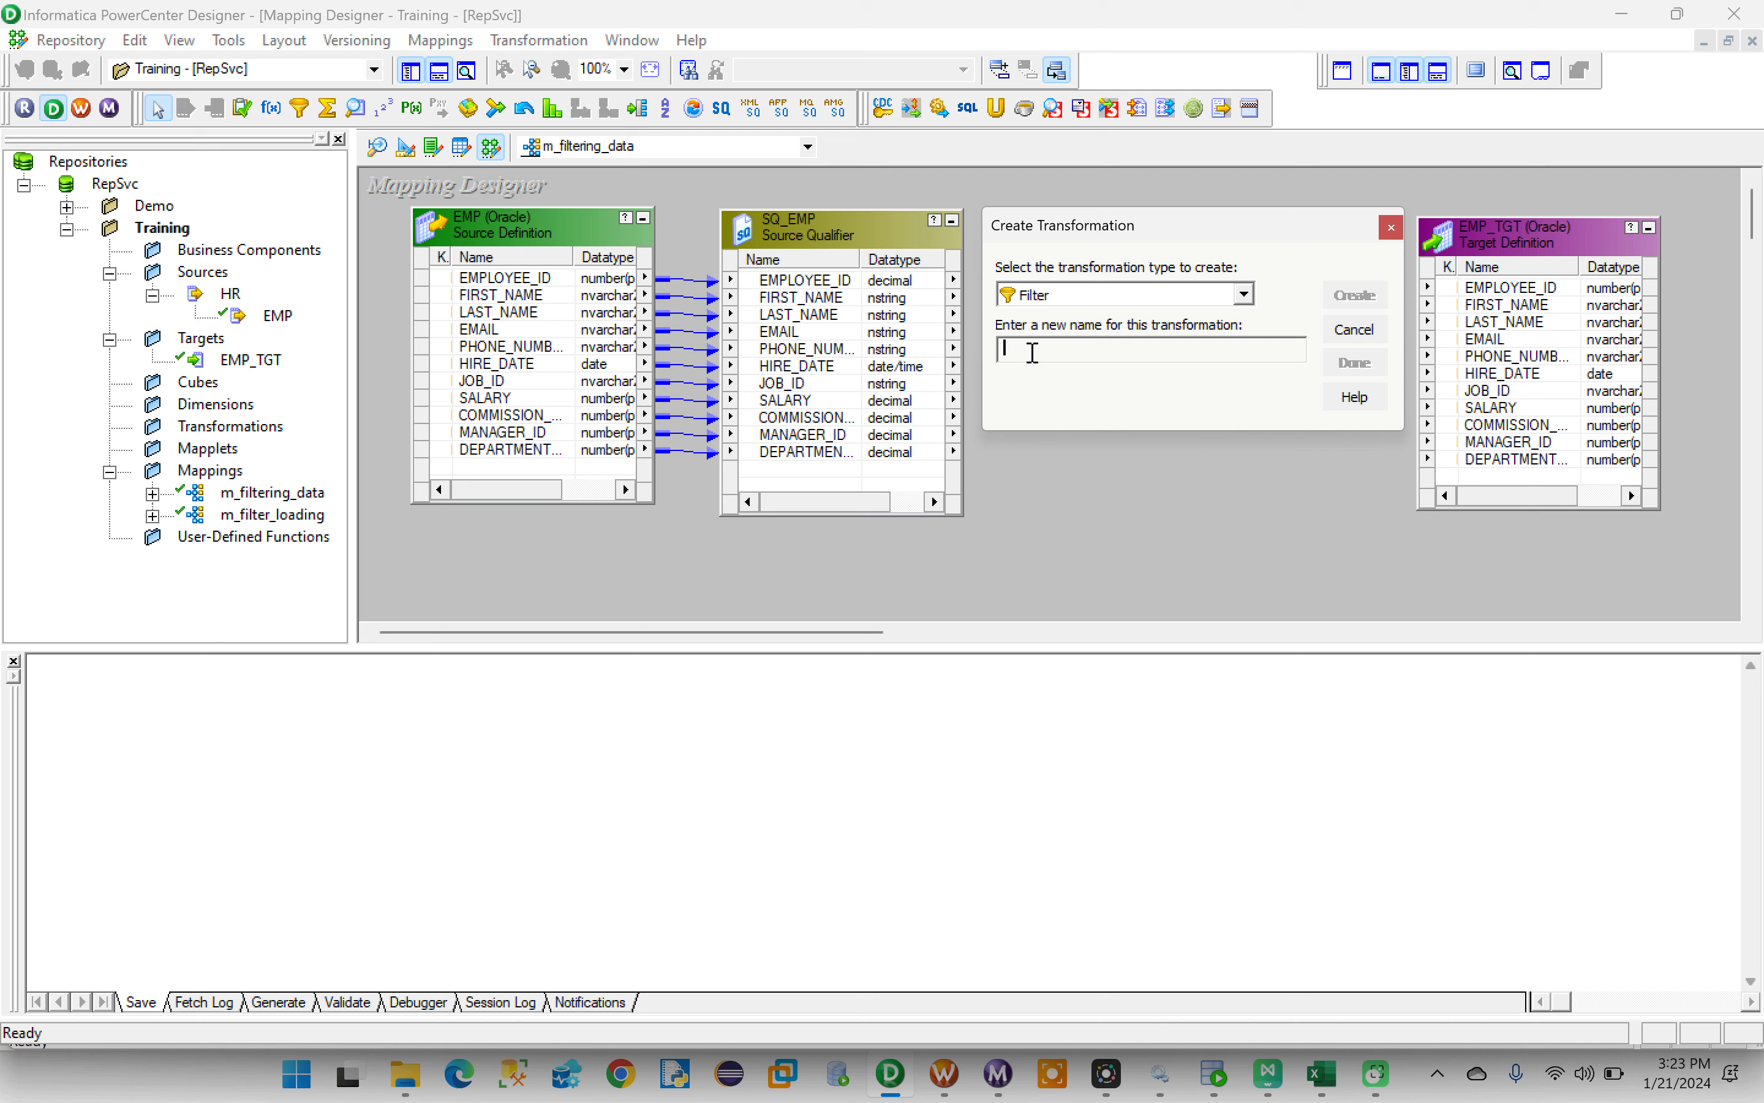
{"action": "key", "text": "Caps_Lock"}
{"action": "type", "text": "FLTR_DATA"}
{"action": "left_click", "coordinate": [1355, 295]}
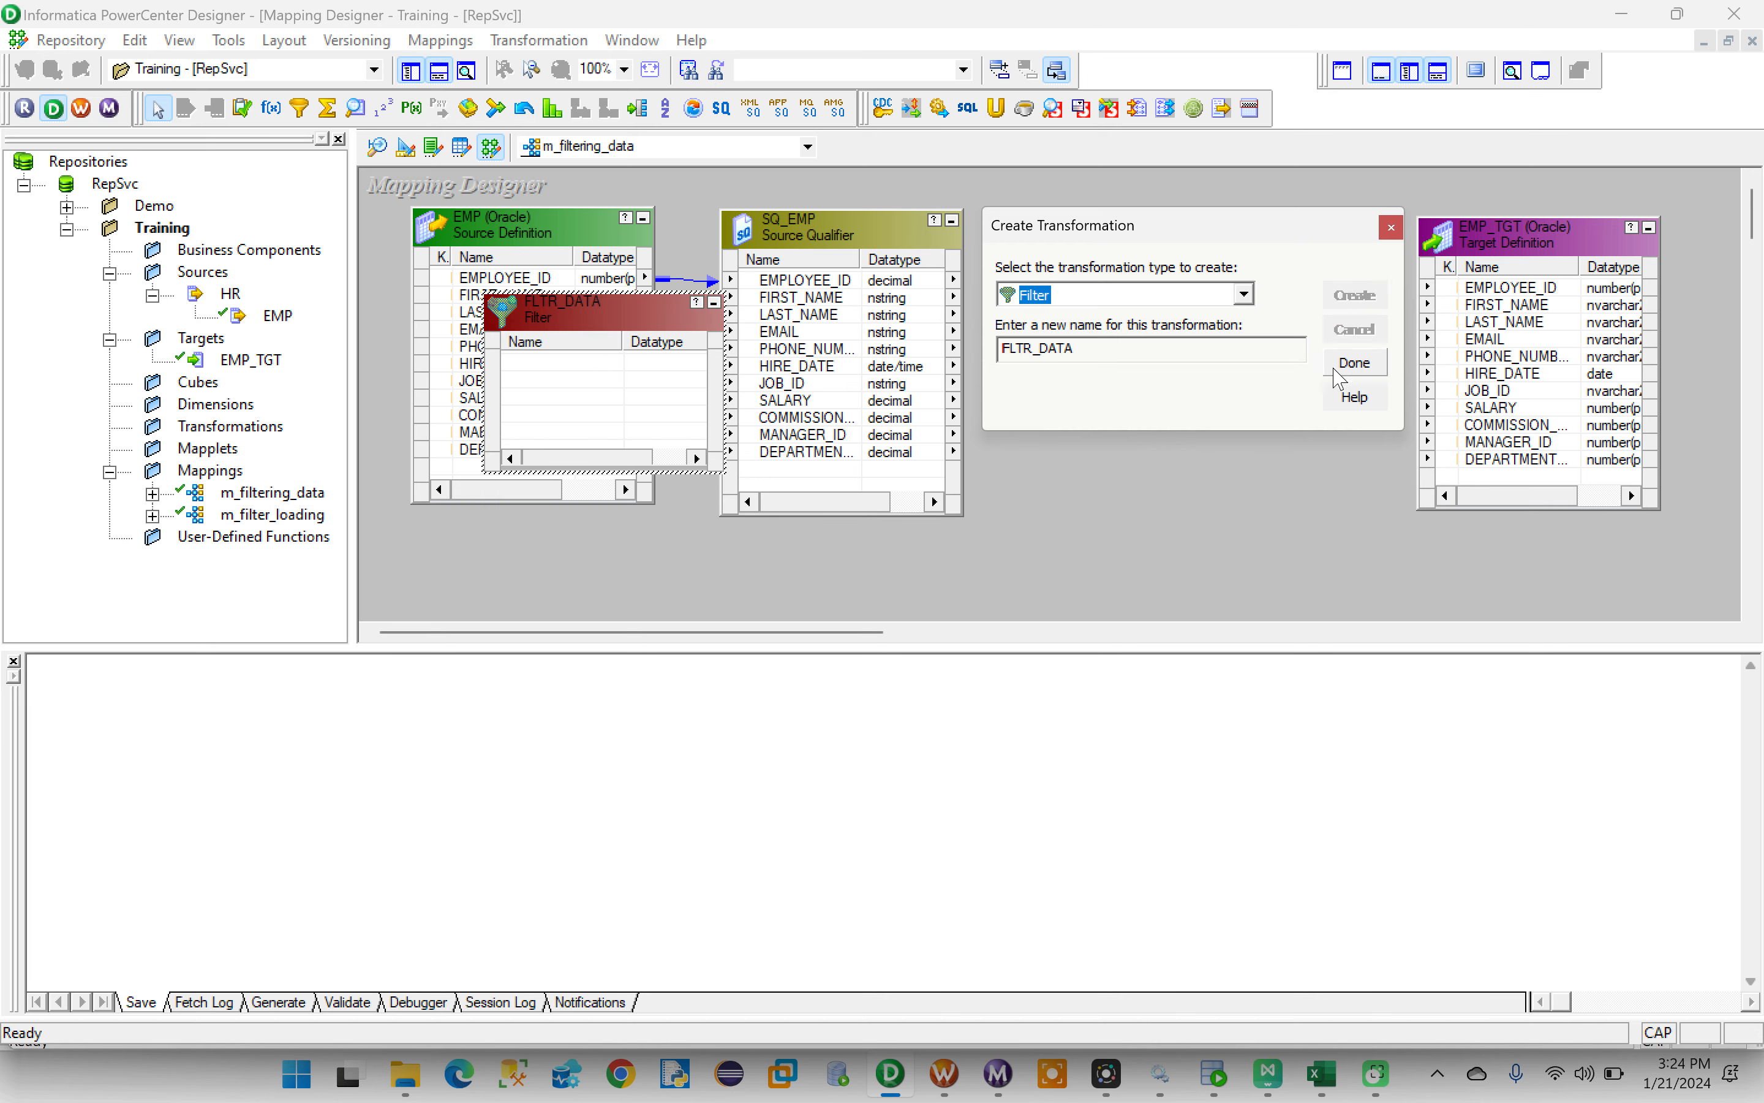
{"action": "left_click", "coordinate": [1356, 368]}
{"action": "left_click_drag", "start_coordinate": [537, 318], "coordinate": [1093, 246]}
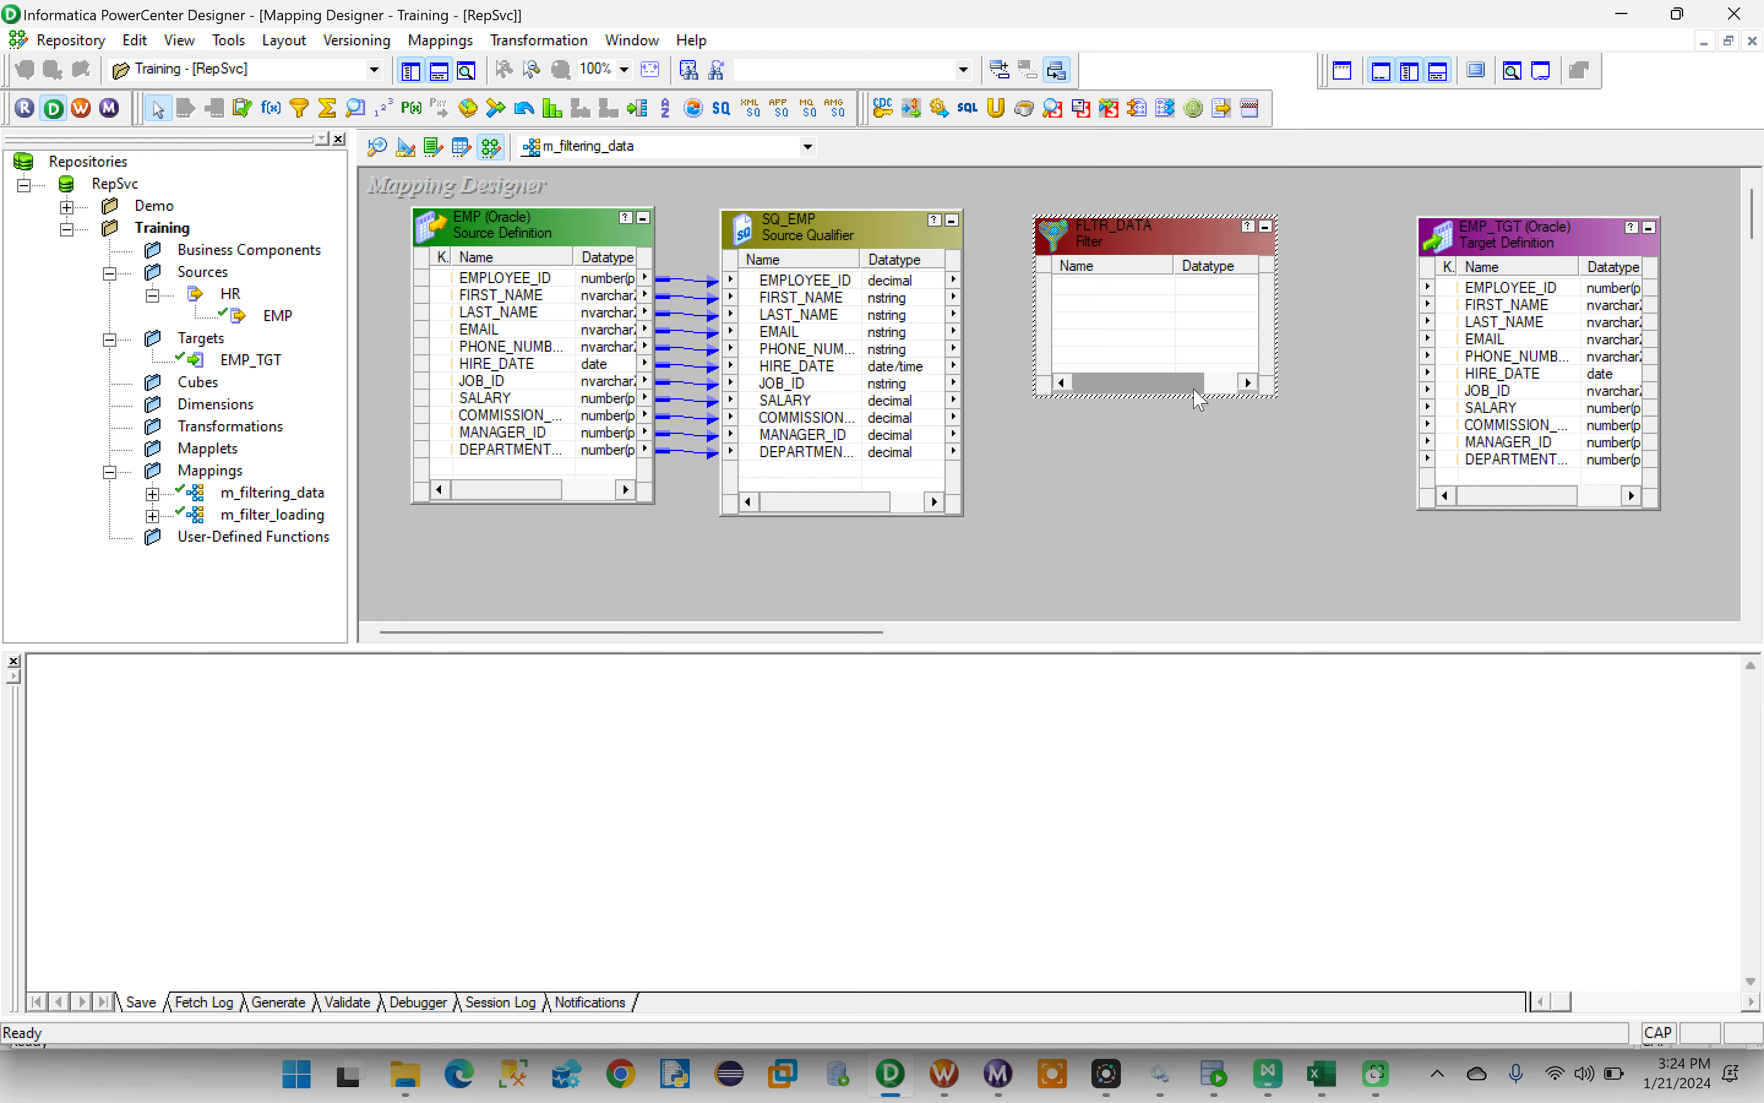
{"action": "left_click_drag", "start_coordinate": [1202, 394], "coordinate": [1215, 534]}
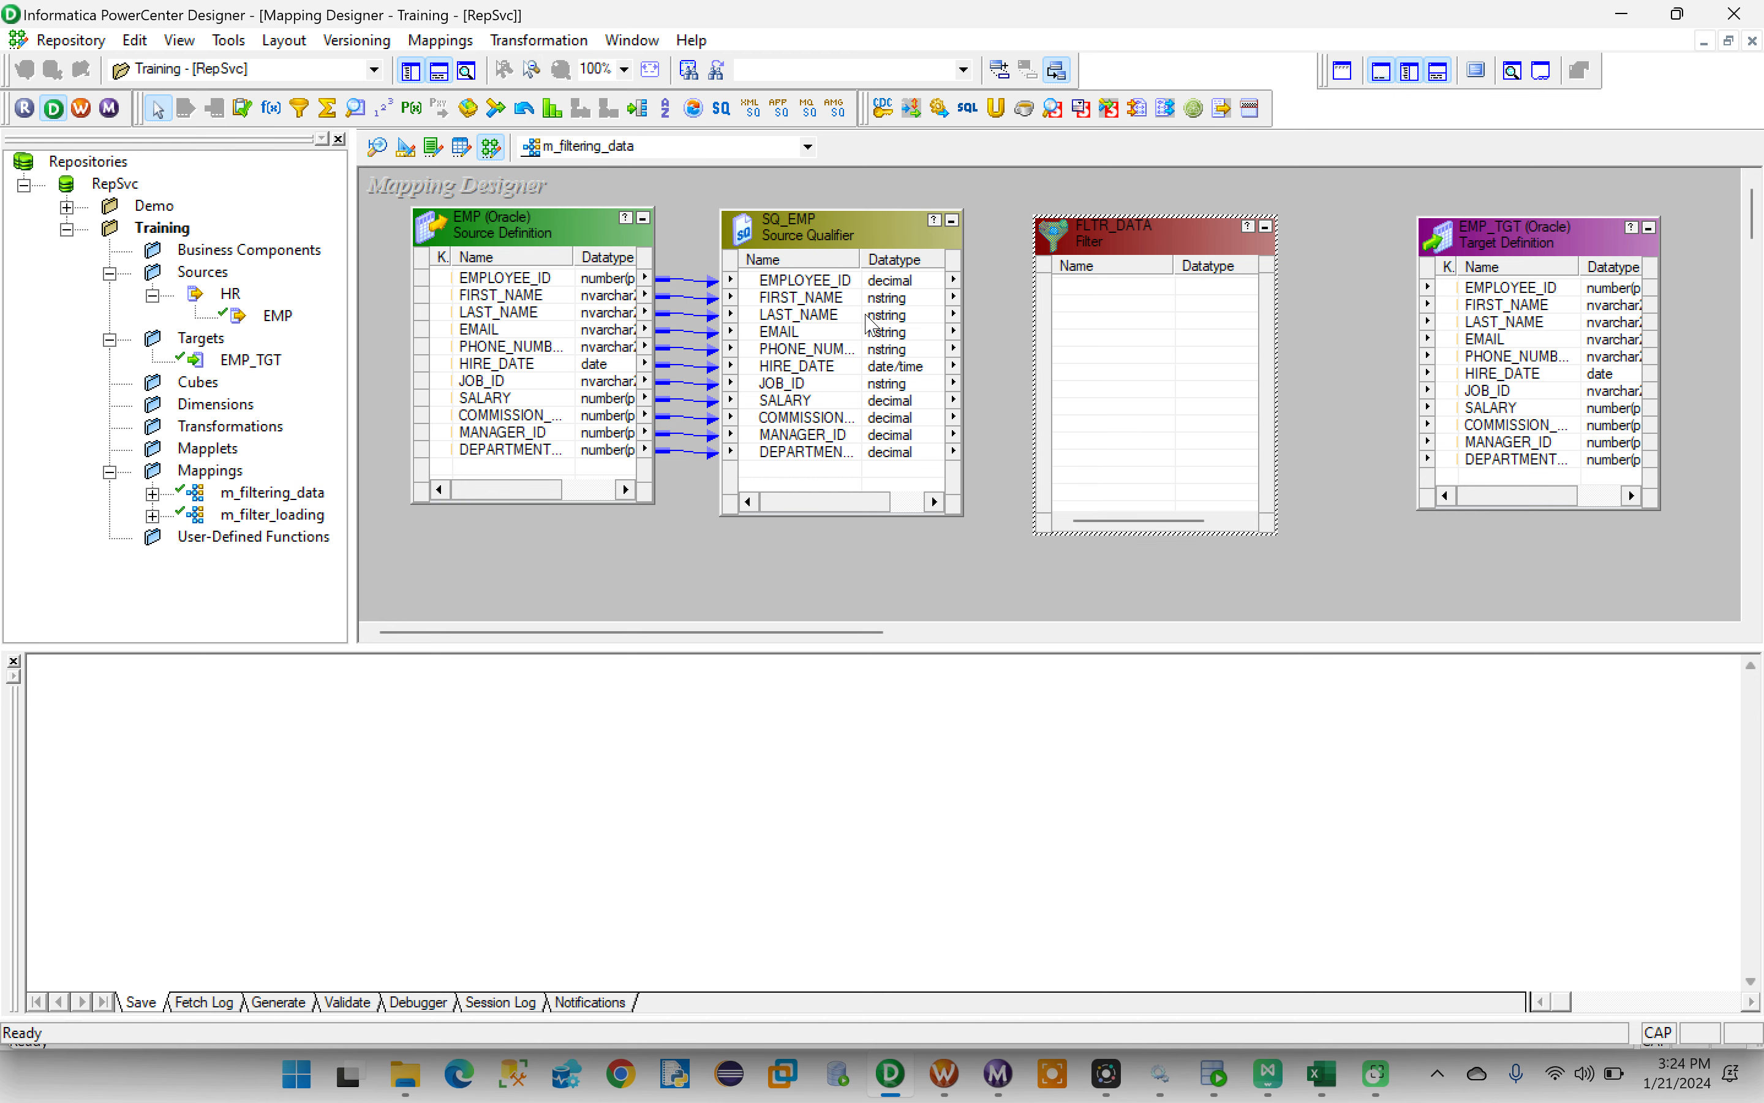
- Link all SQ_EMP ports from EMPLOYEE_ID to DEPARTMENT_ID into FLTR_DATA and align both transformations with the EMP source
{"action": "left_click", "coordinate": [810, 280]}
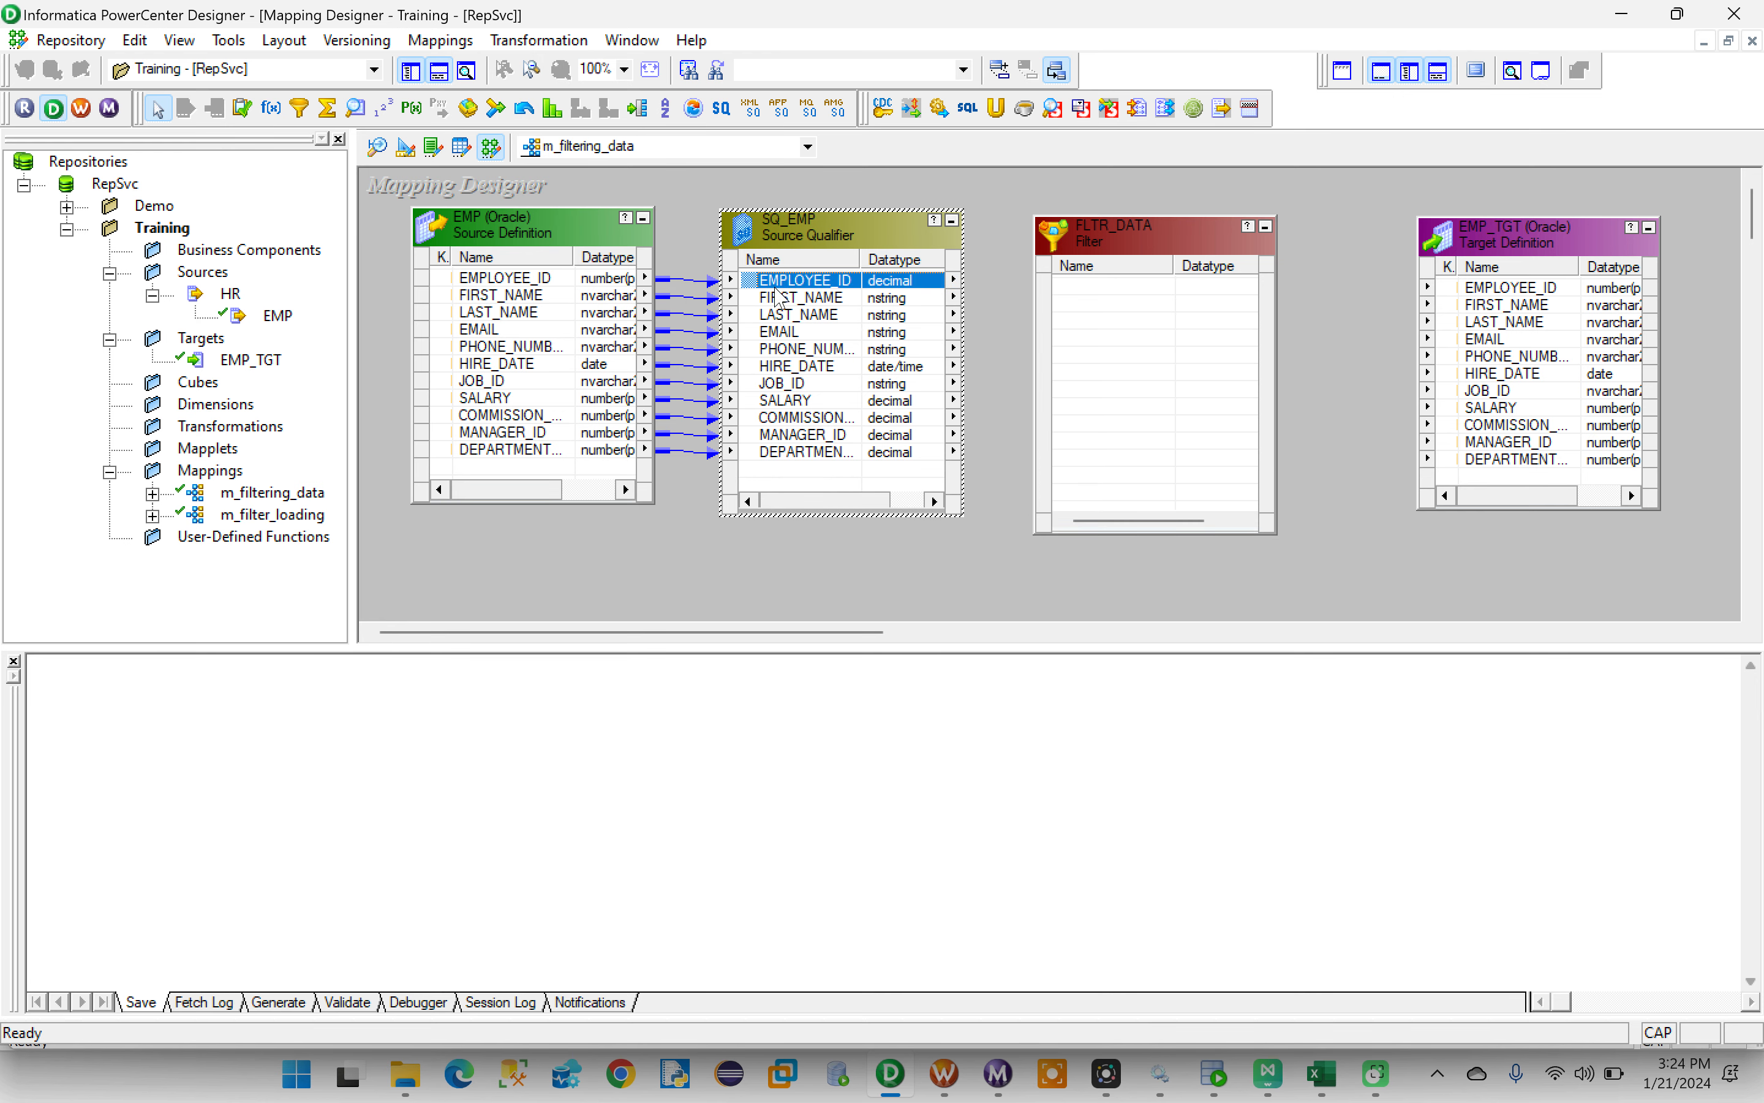
{"action": "left_click", "coordinate": [798, 446], "text": "shift"}
{"action": "left_click_drag", "start_coordinate": [798, 446], "coordinate": [1094, 286]}
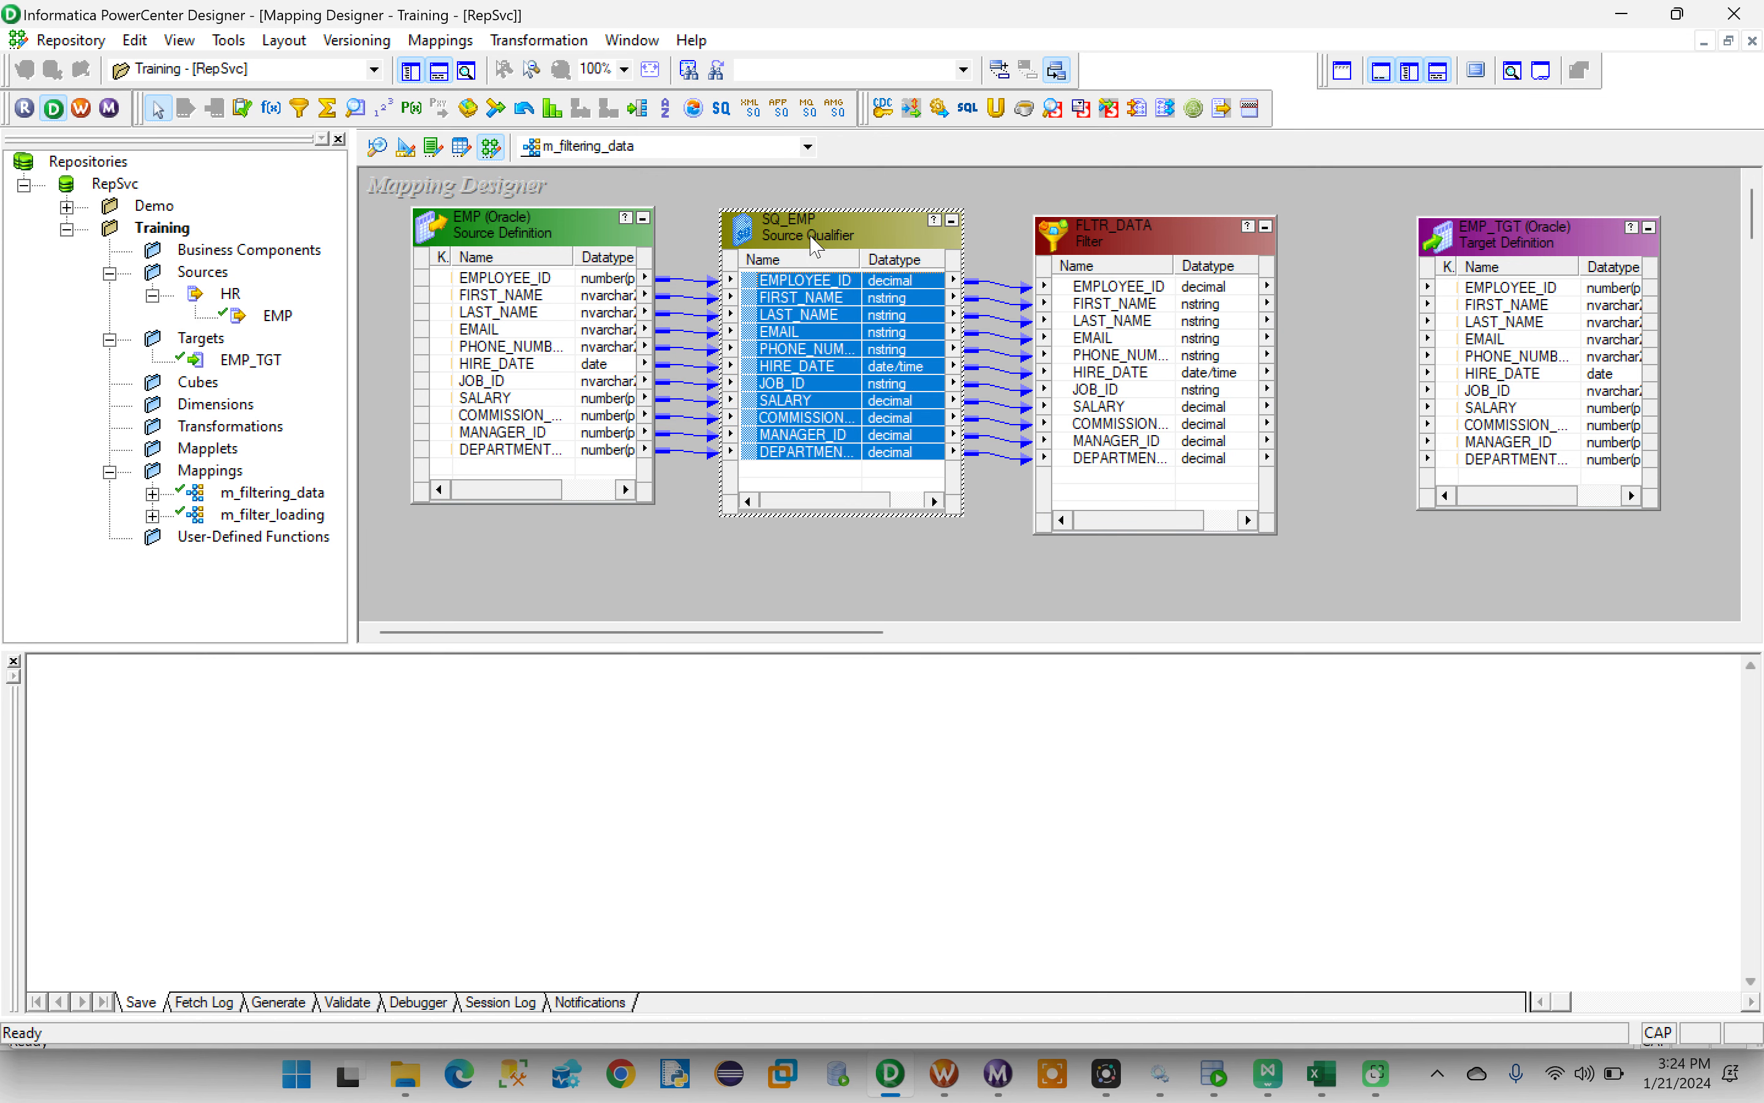
{"action": "left_click_drag", "start_coordinate": [811, 237], "coordinate": [872, 233]}
{"action": "left_click", "coordinate": [1113, 249]}
{"action": "left_click_drag", "start_coordinate": [1110, 240], "coordinate": [1144, 233]}
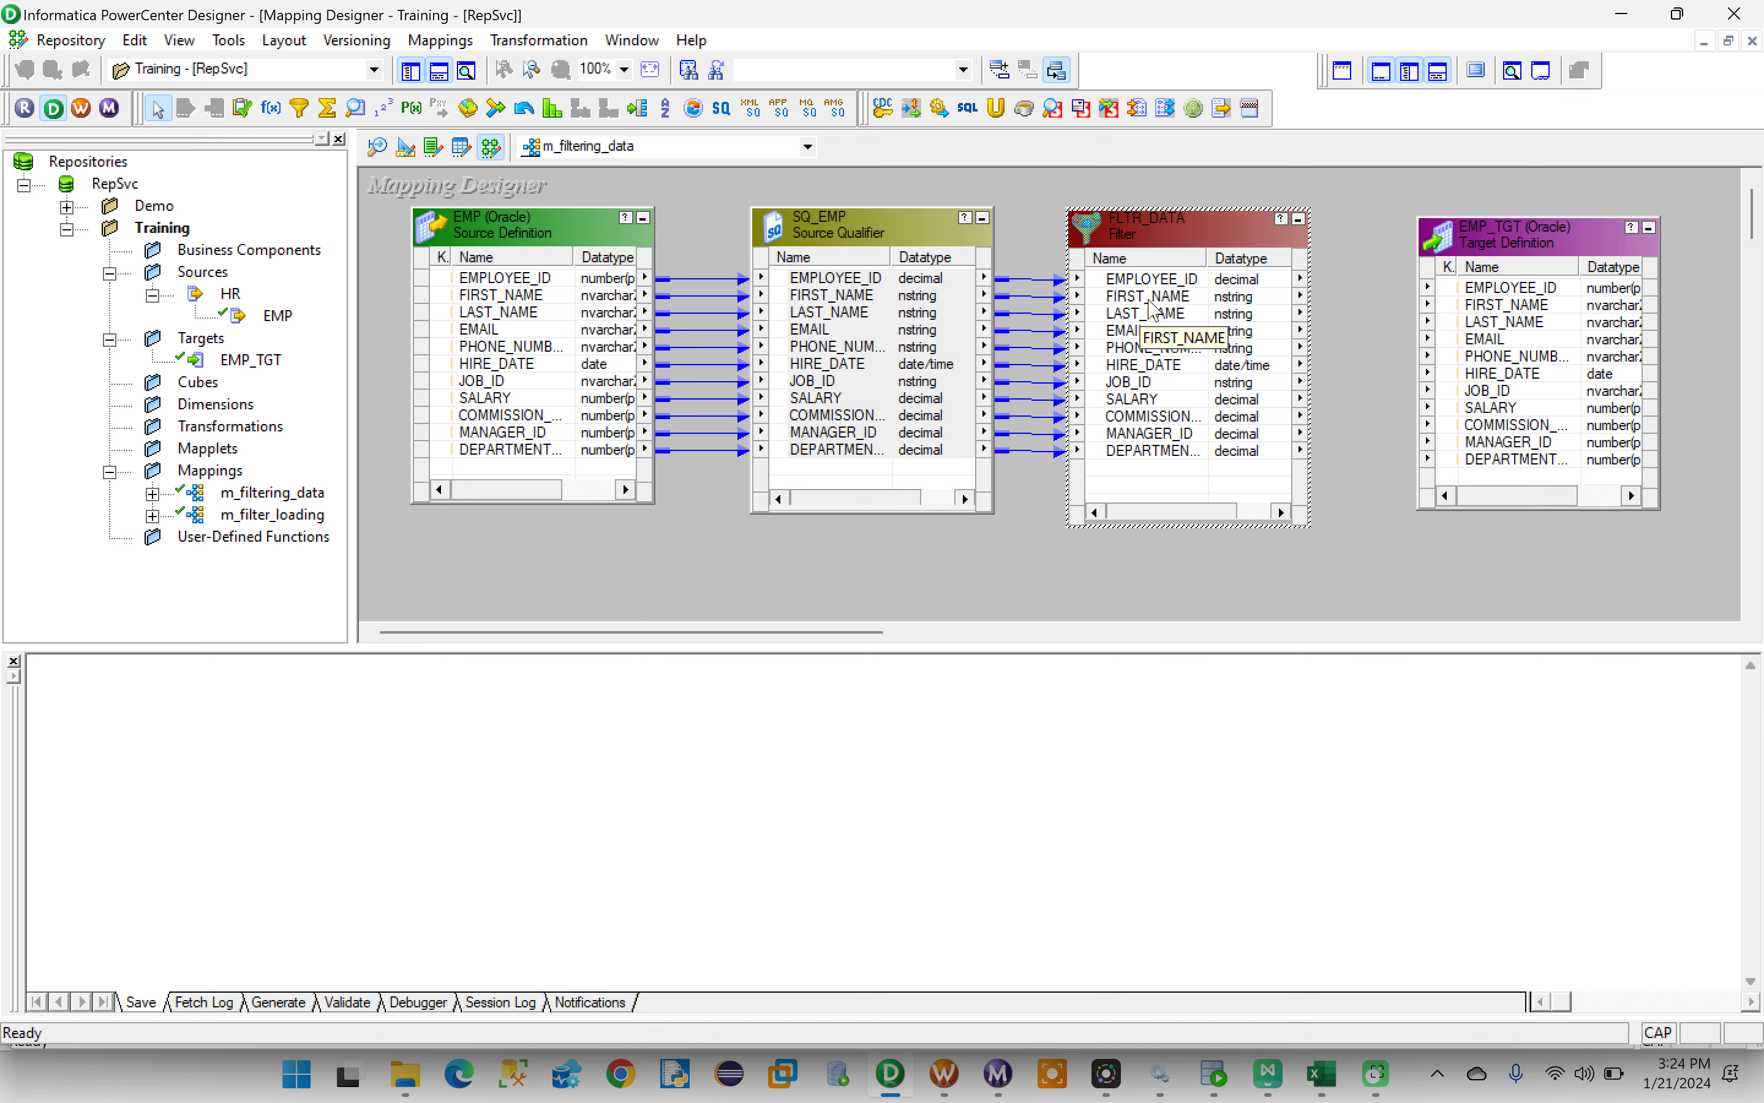
- Open FLTR_DATA's filter condition in the Expression Editor and clear the existing expression
{"action": "double_click", "coordinate": [1196, 241]}
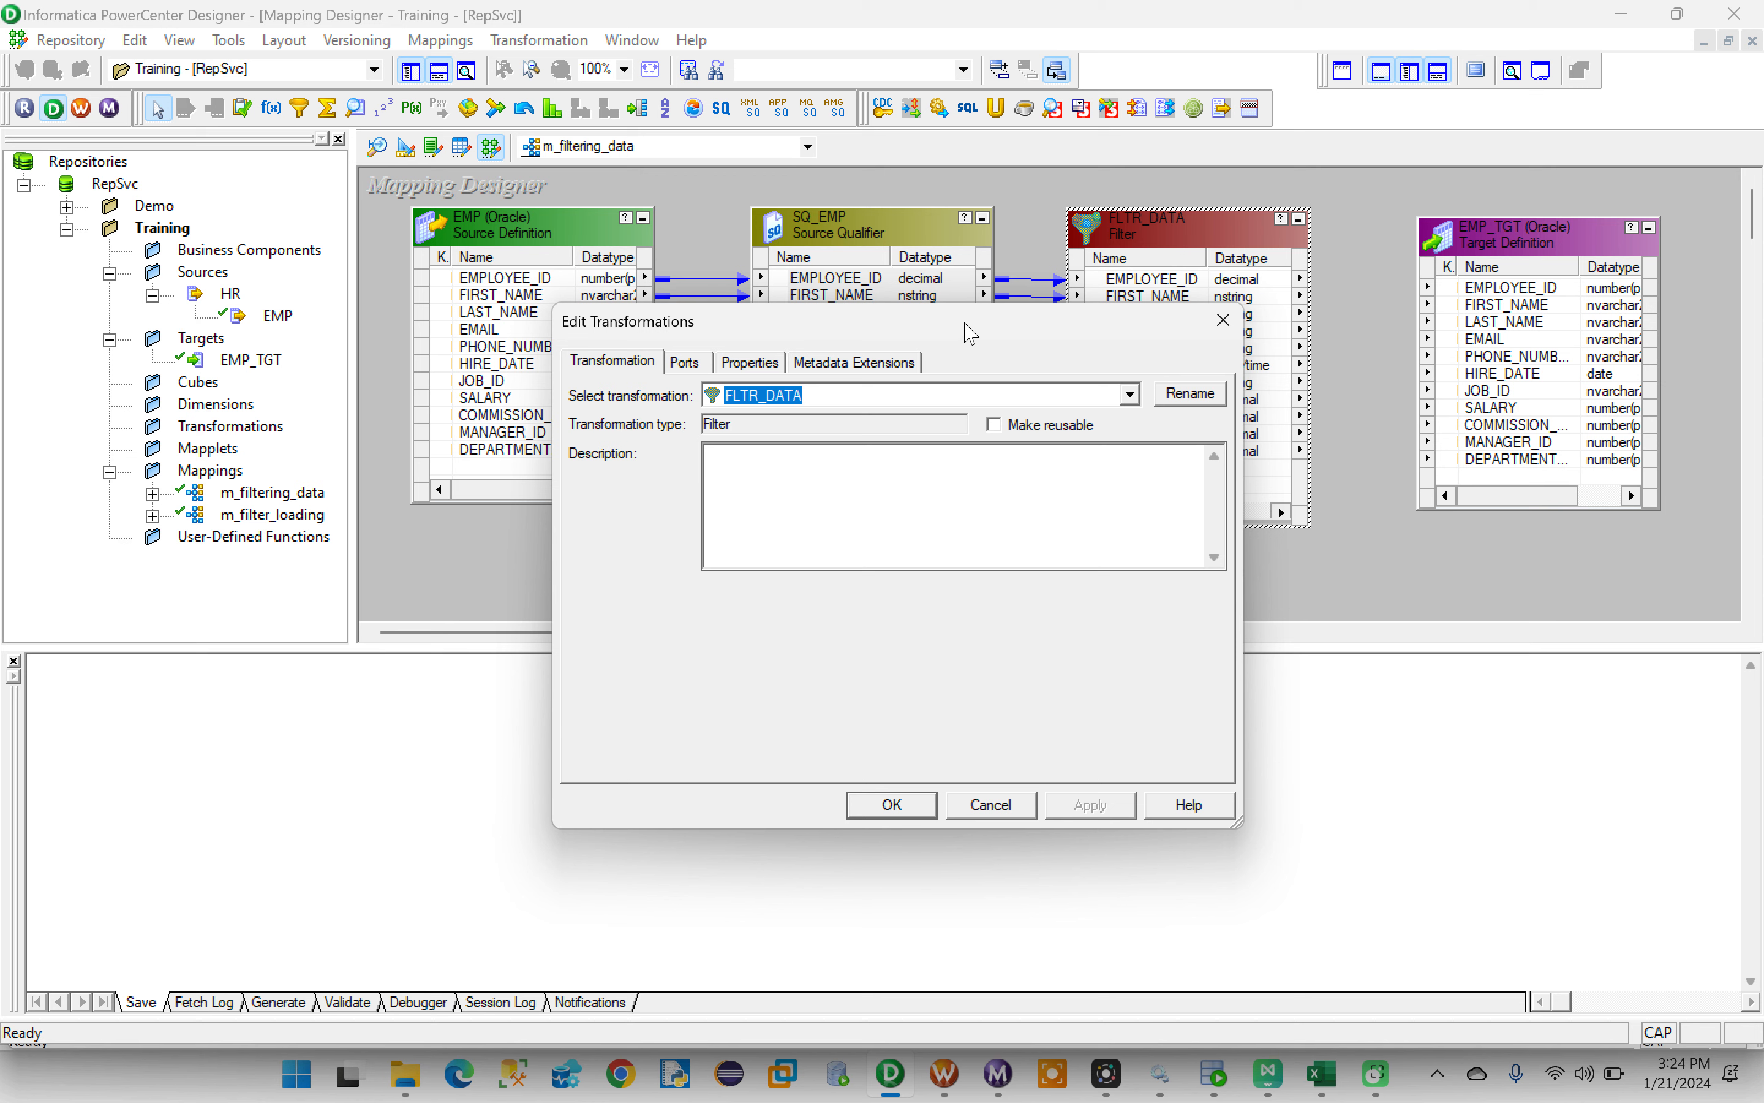
{"action": "left_click", "coordinate": [751, 362]}
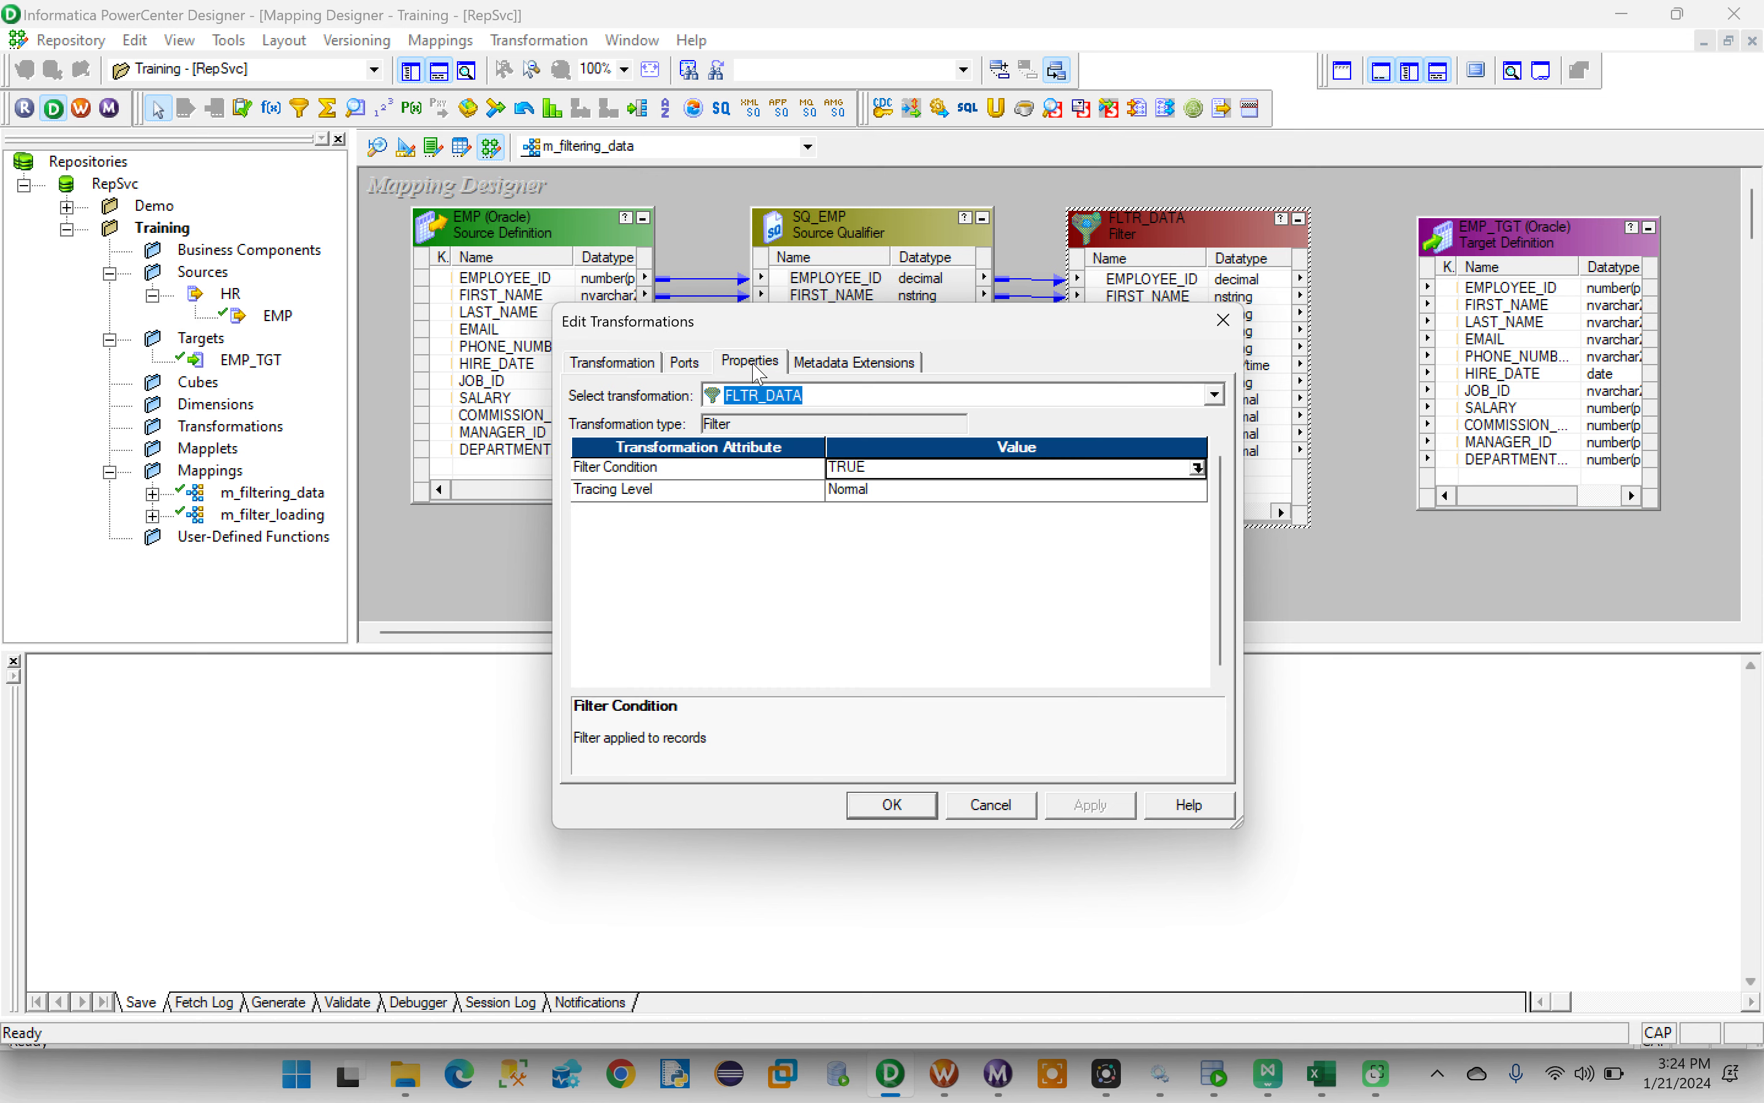
{"action": "left_click", "coordinate": [1197, 467]}
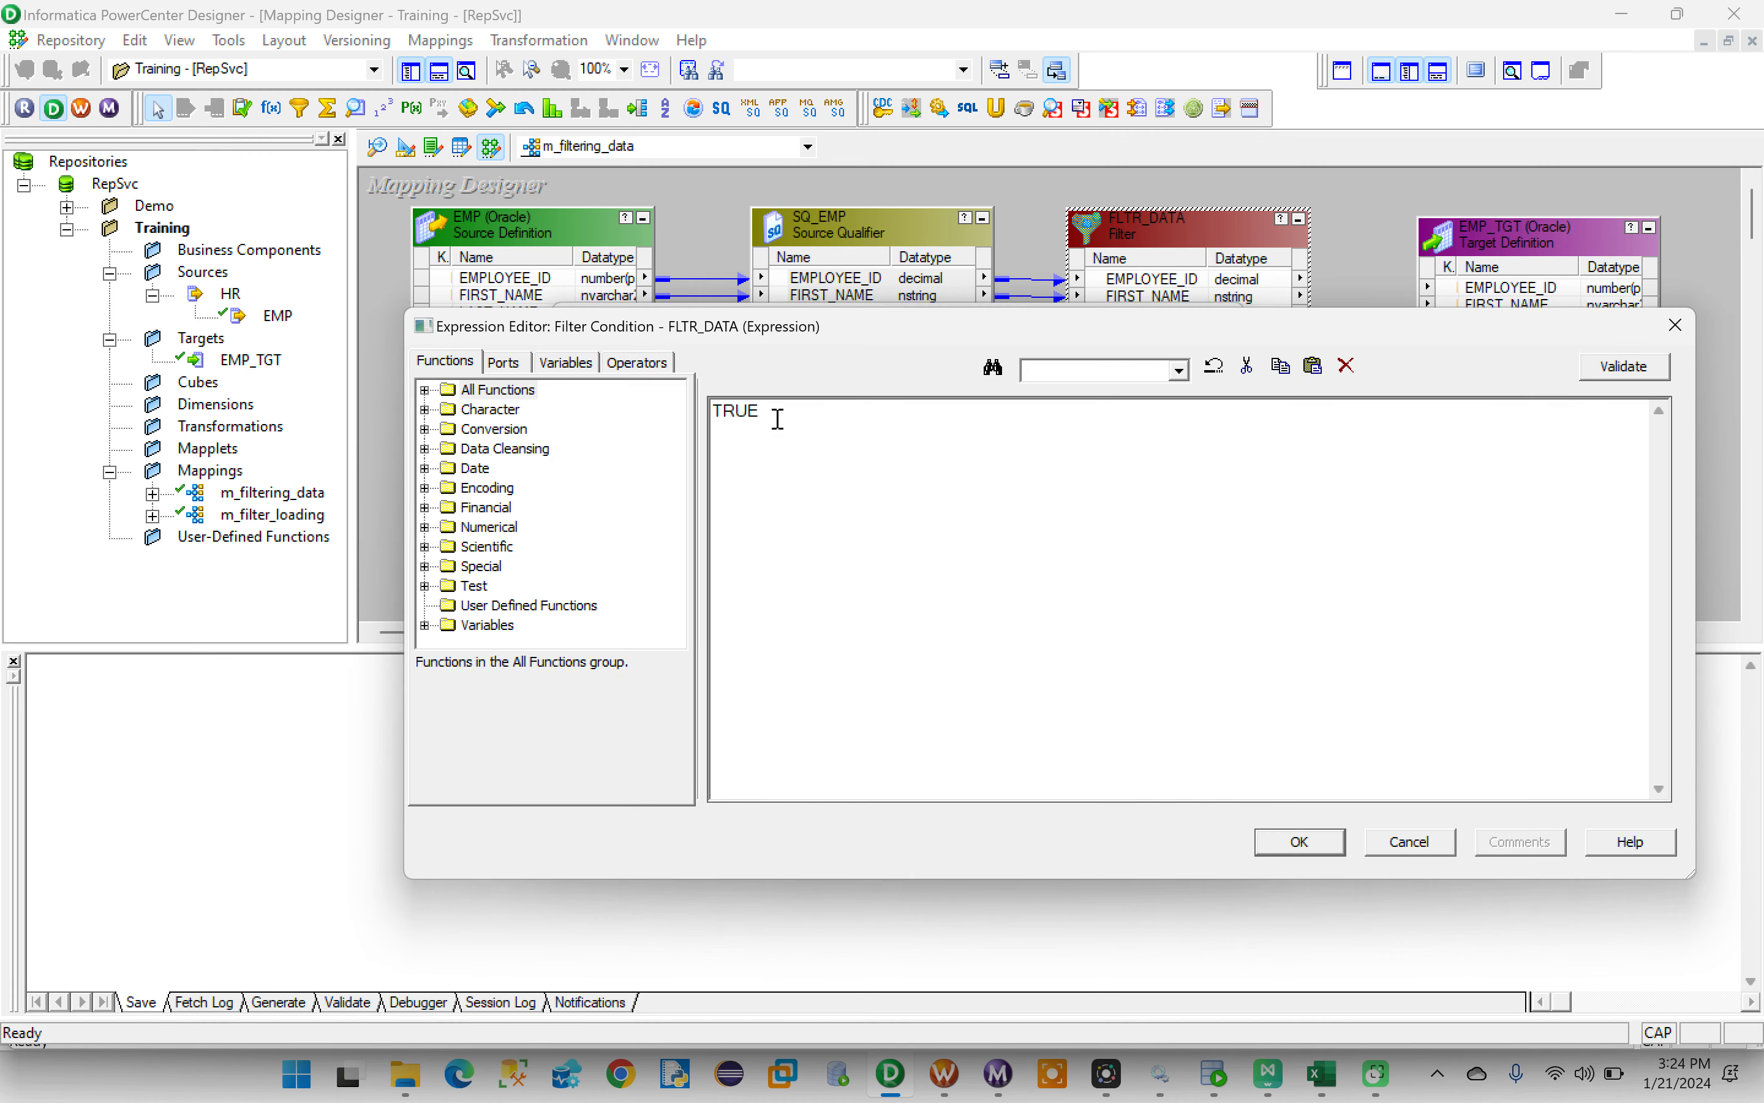
{"action": "left_click_drag", "start_coordinate": [778, 420], "coordinate": [713, 417]}
{"action": "key", "text": "BackSpace"}
- Copy MANAGER_ID =100 from the HR worksheet in Oracle SQL Developer into the Designer's filter condition, and clear it again
{"action": "left_click", "coordinate": [1215, 1075]}
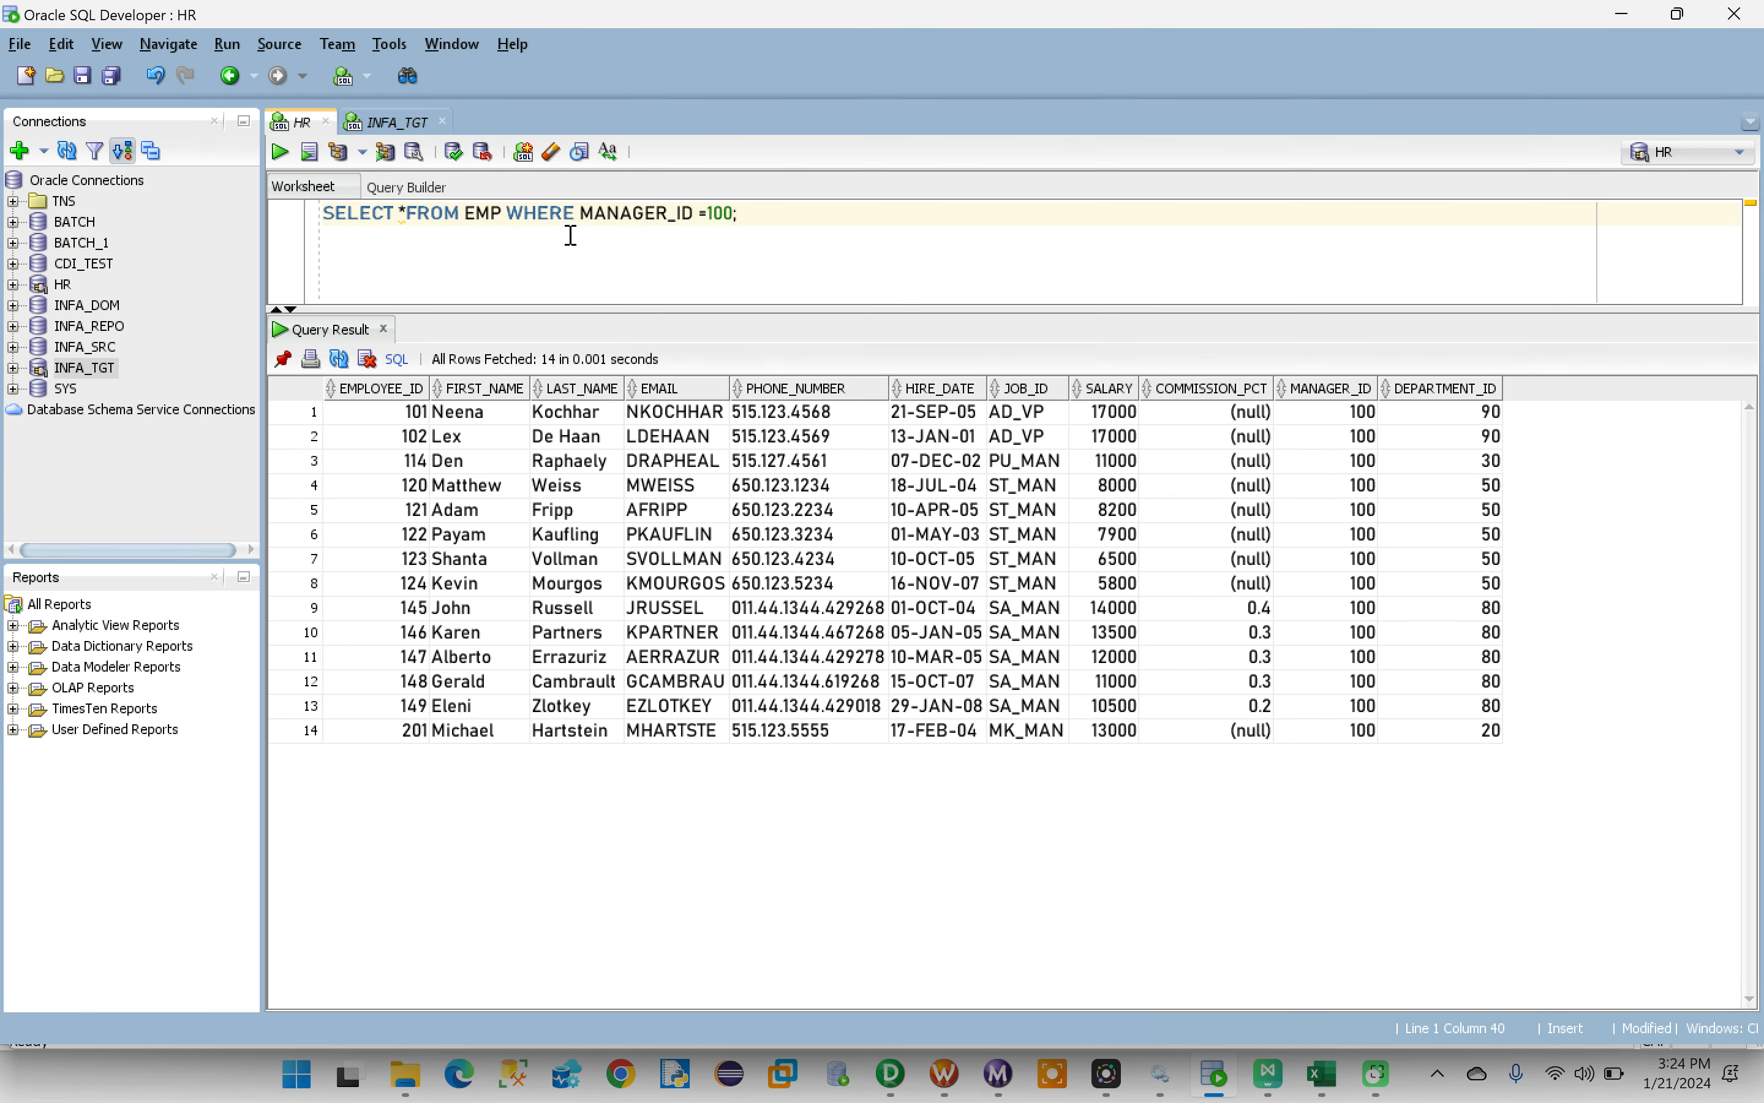
{"action": "left_click_drag", "start_coordinate": [584, 214], "coordinate": [741, 213]}
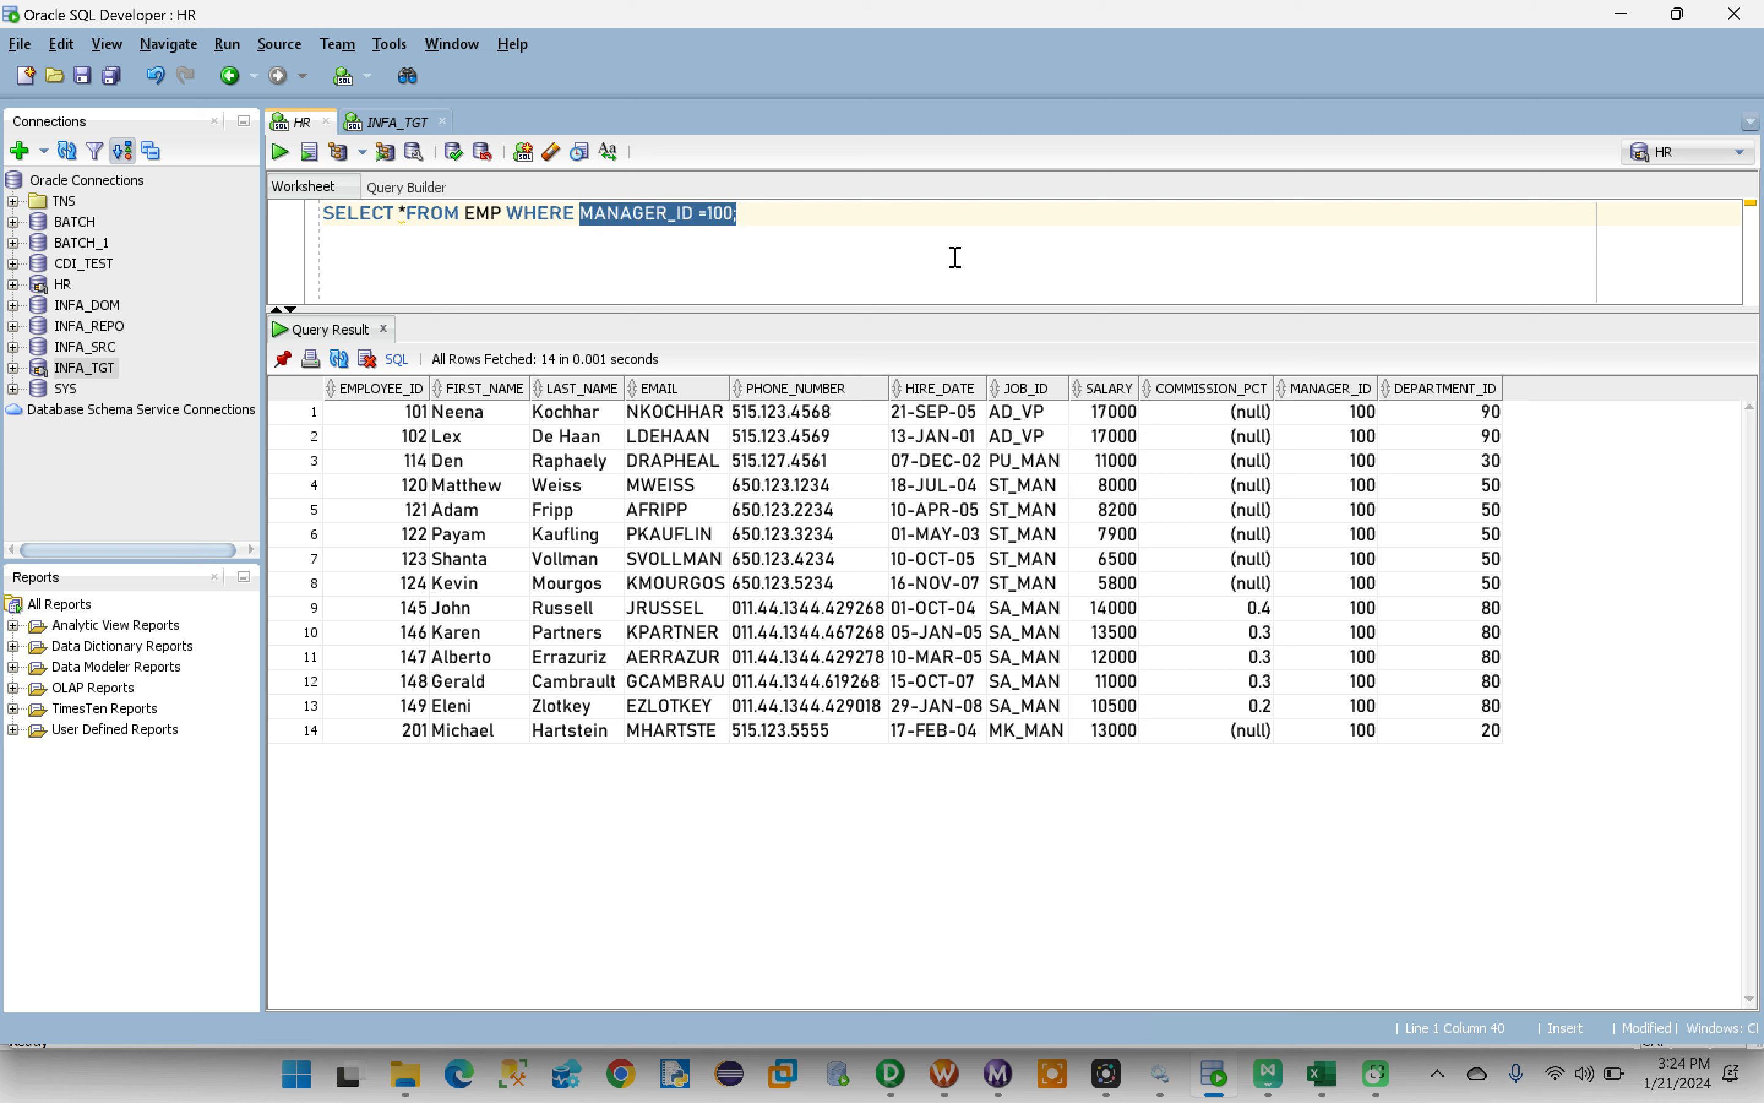
{"action": "left_click", "coordinate": [760, 220]}
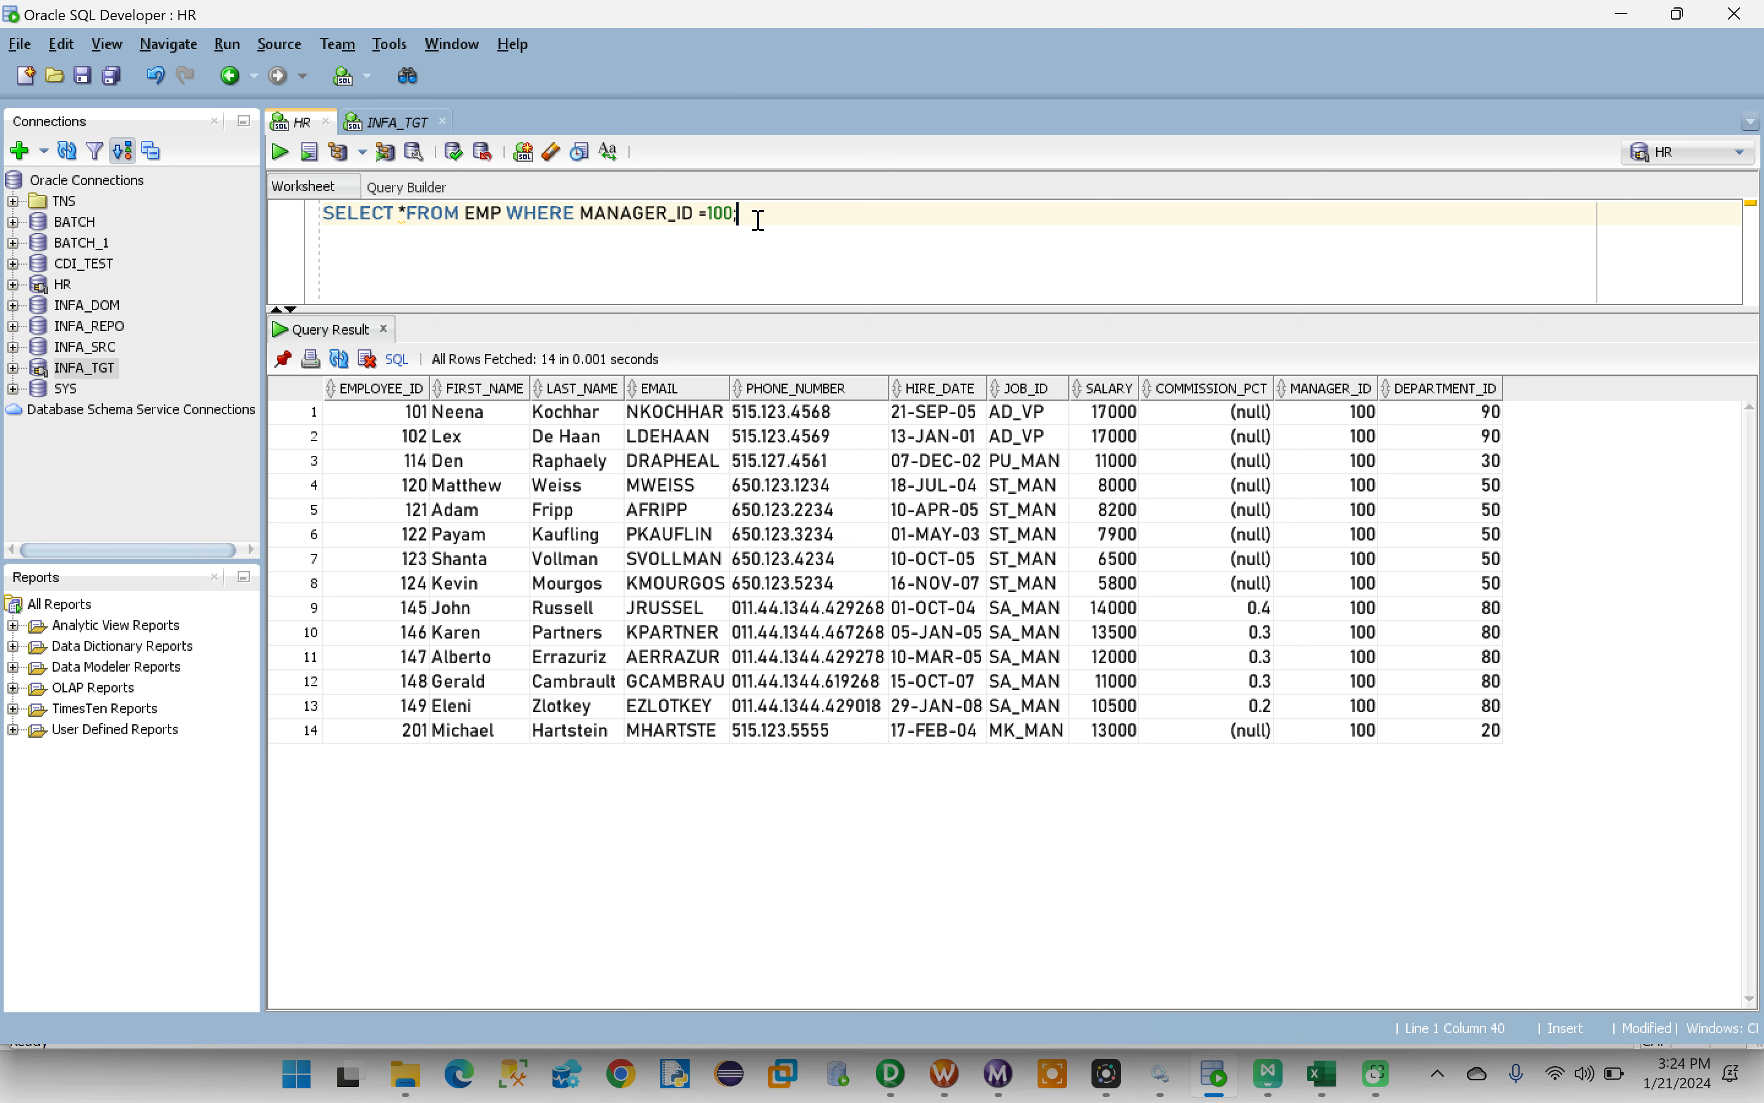
{"action": "left_click_drag", "start_coordinate": [735, 214], "coordinate": [584, 215]}
{"action": "key", "text": "ctrl+c"}
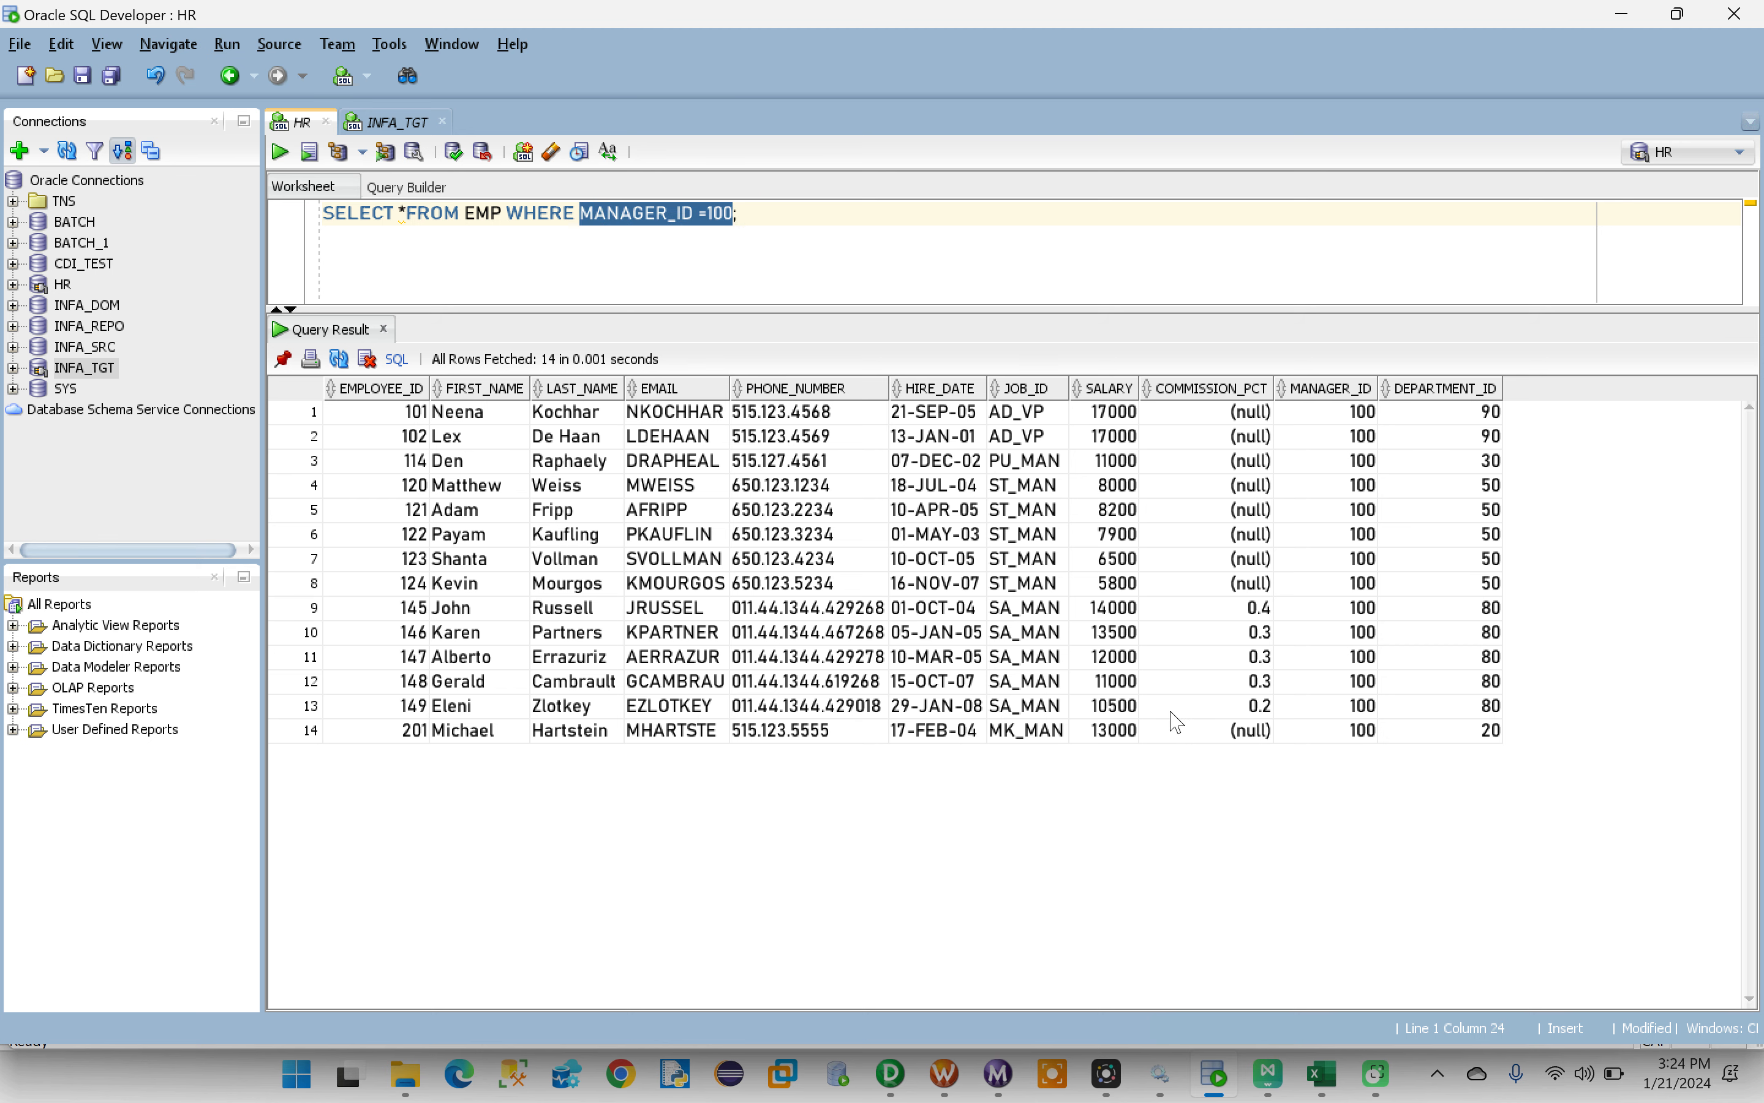
{"action": "left_click", "coordinate": [893, 1075]}
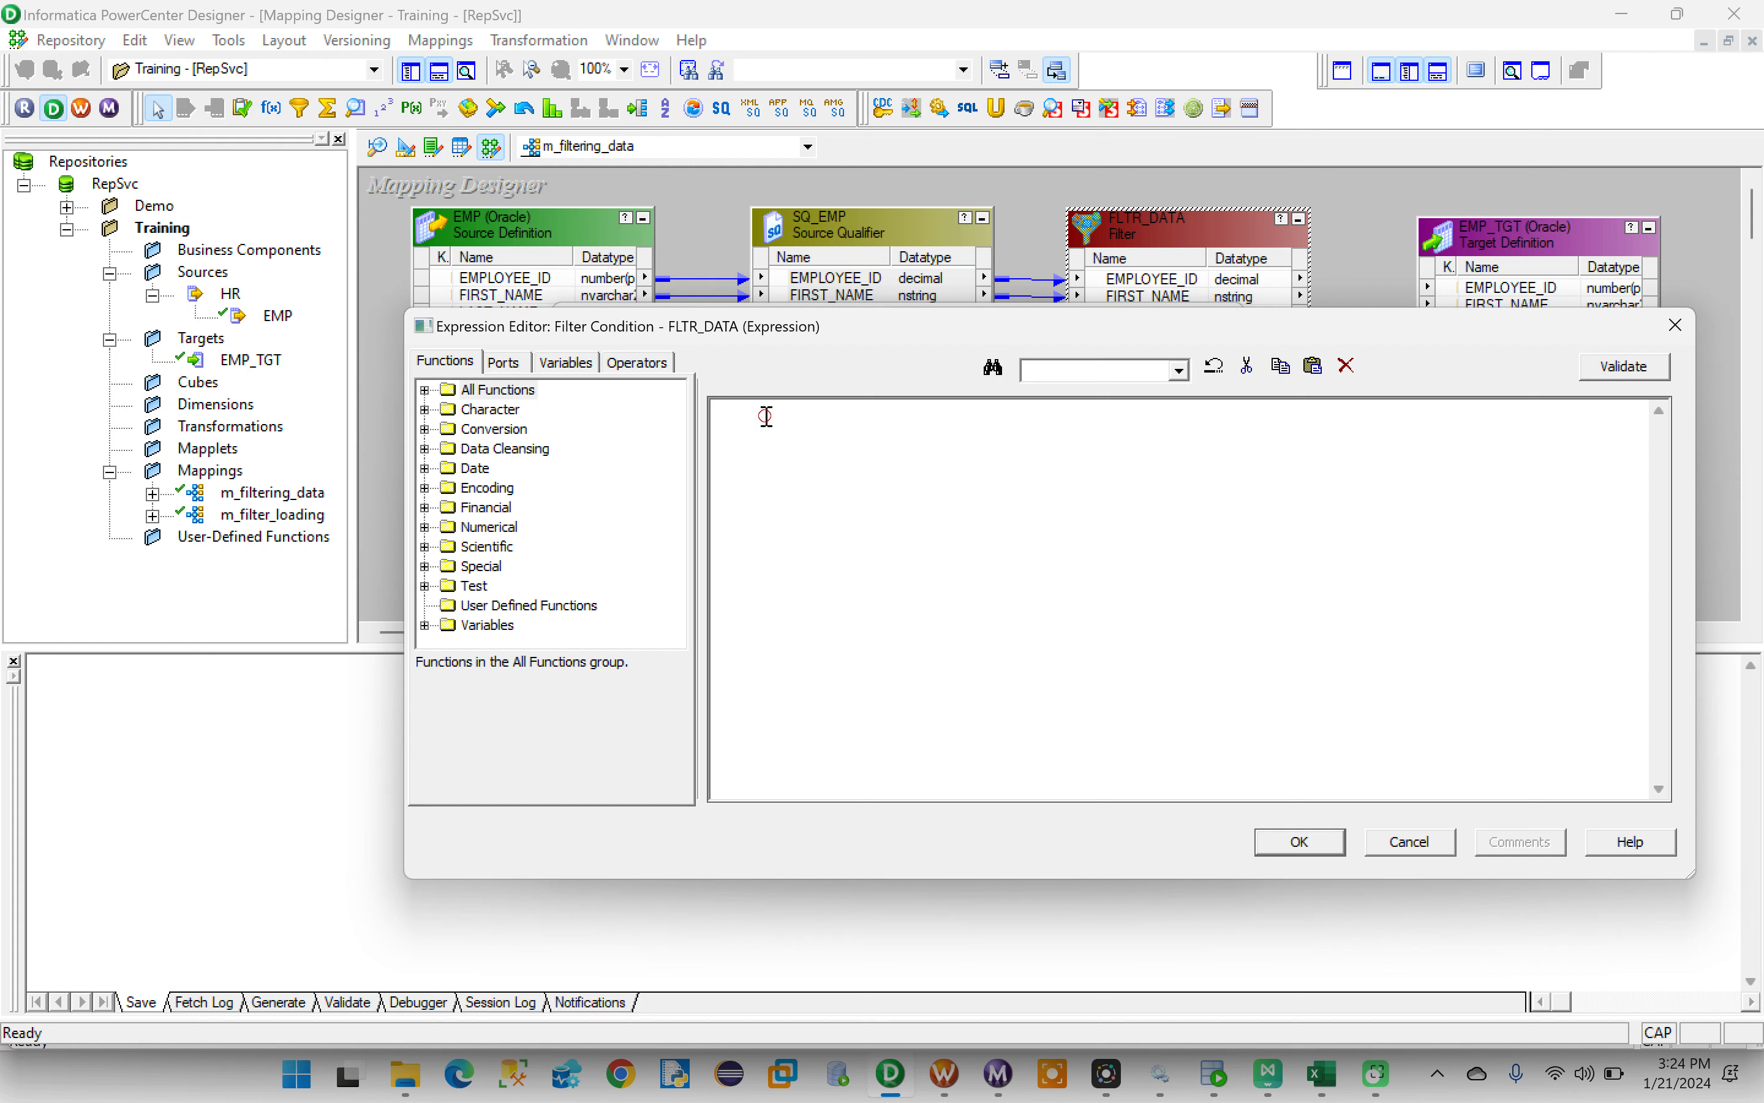
{"action": "key", "text": "ctrl+v"}
{"action": "left_click_drag", "start_coordinate": [866, 413], "coordinate": [697, 421]}
{"action": "key", "text": "BackSpace"}
- Set the filter condition to MANAGER_ID =100 using FLTR_DATA's MANAGER_ID port, and validate the expression
{"action": "left_click", "coordinate": [506, 364]}
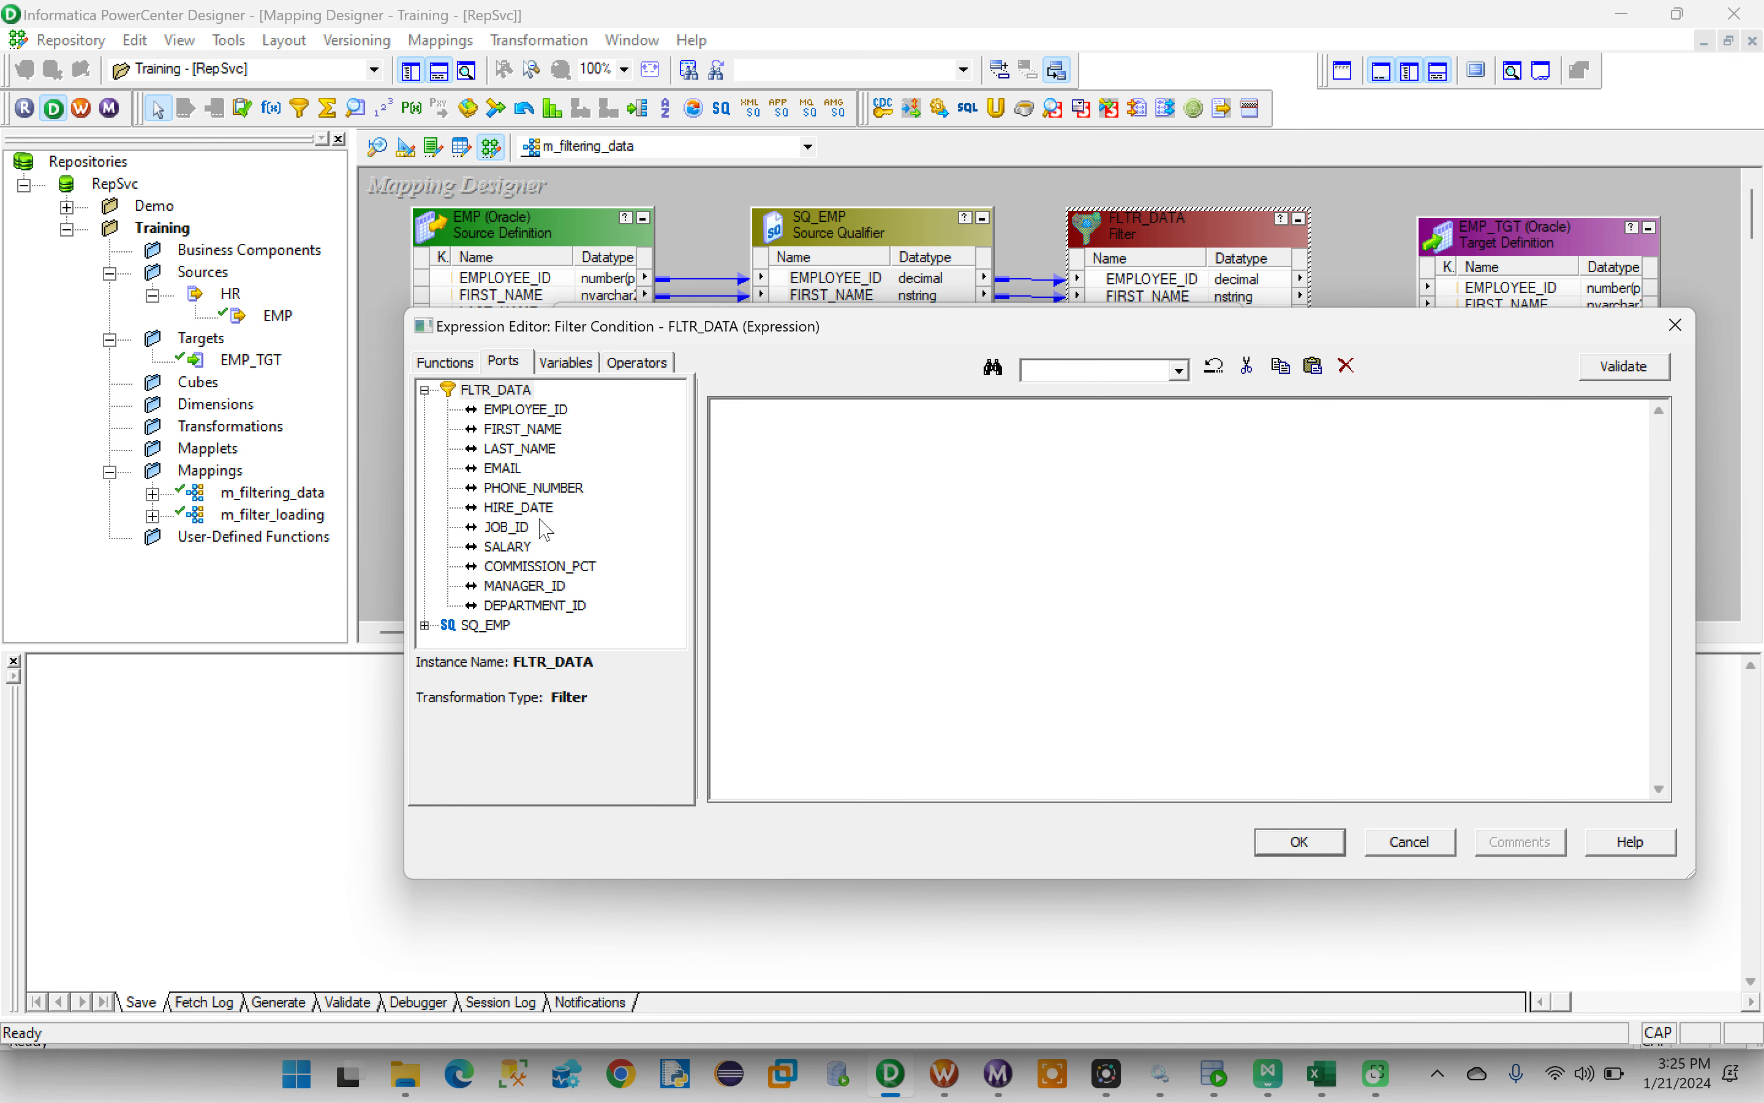
{"action": "double_click", "coordinate": [523, 586]}
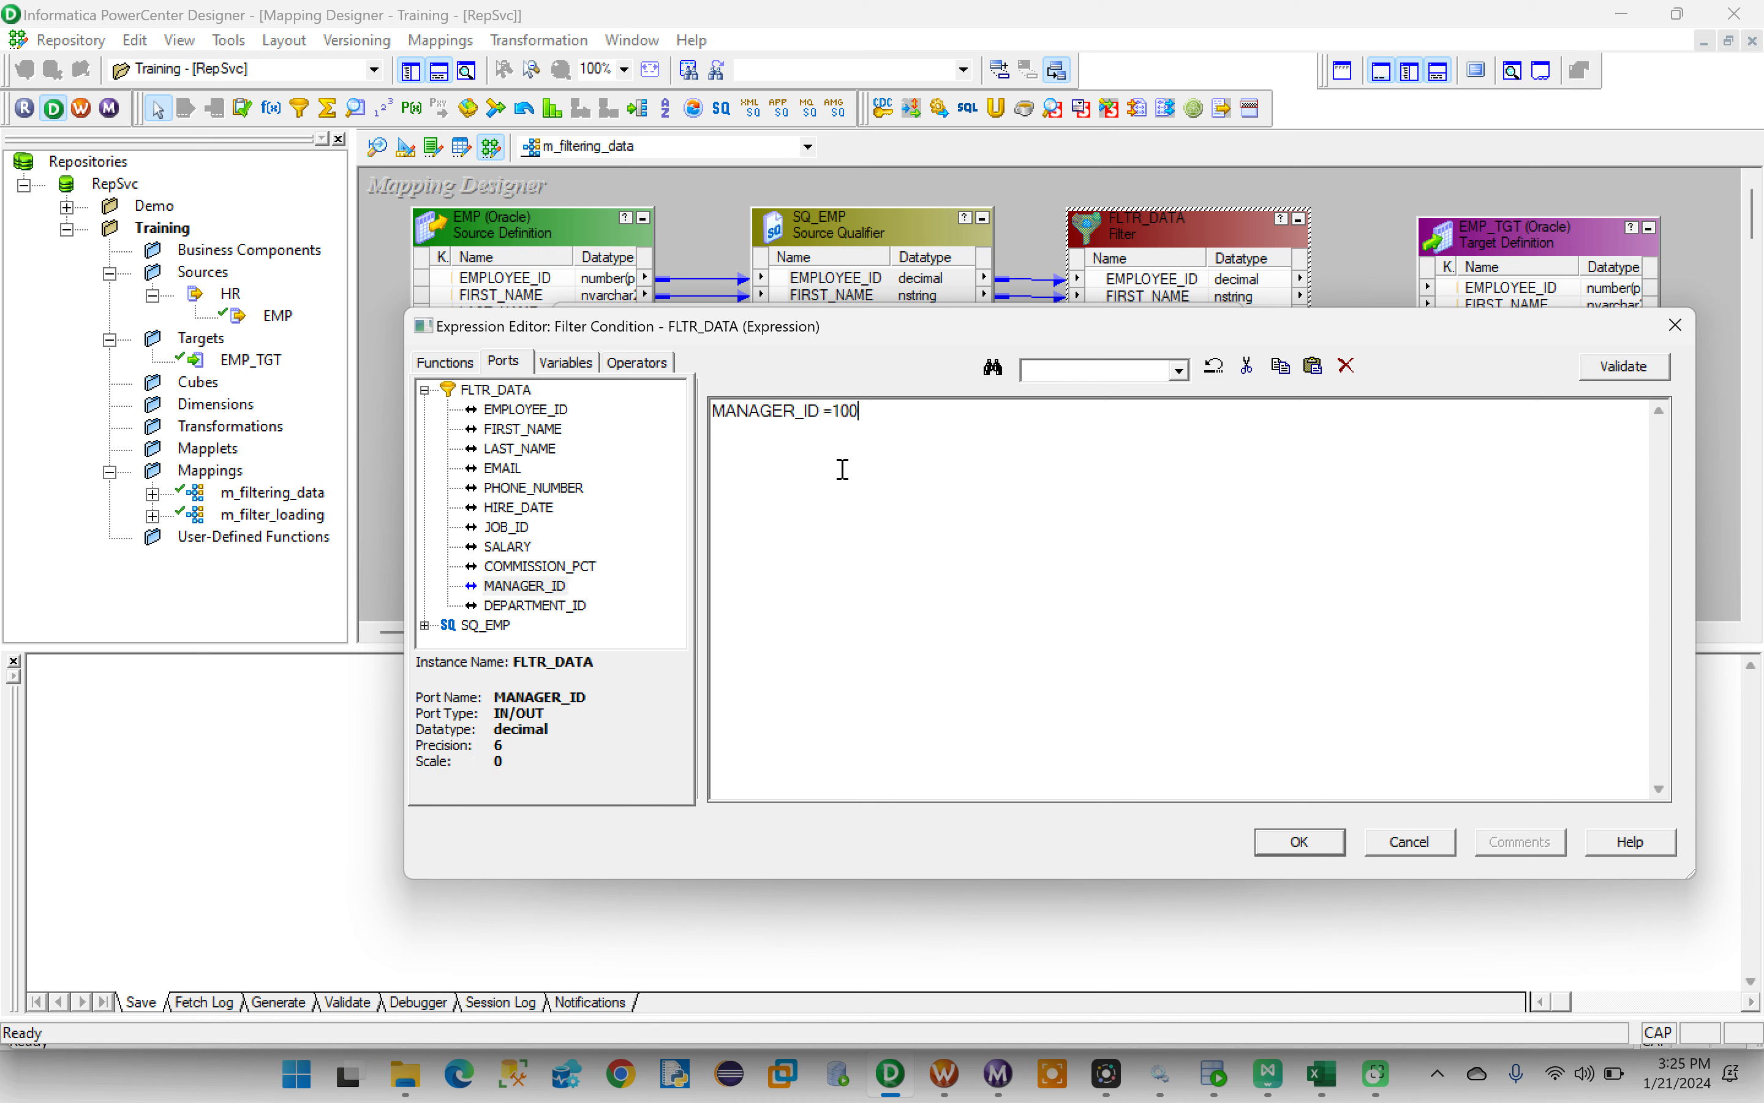
{"action": "left_click_drag", "start_coordinate": [862, 412], "coordinate": [714, 426]}
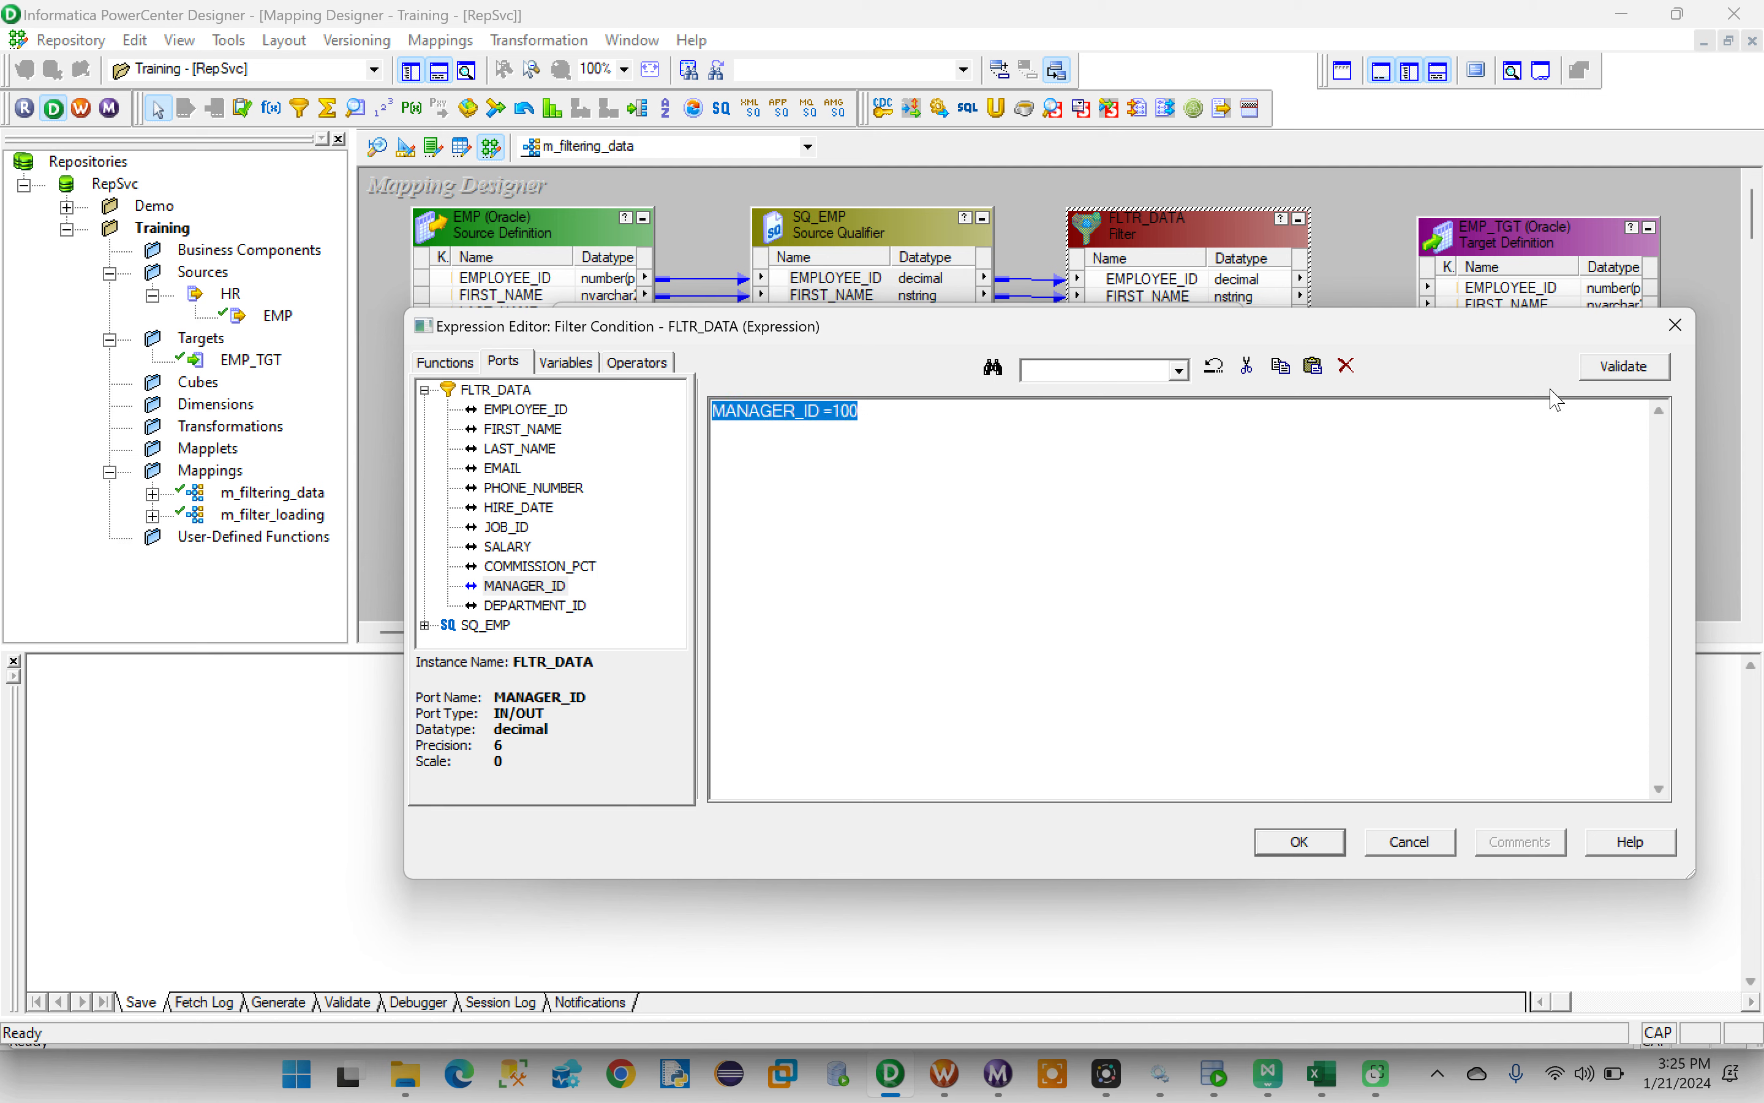
{"action": "left_click", "coordinate": [1617, 378]}
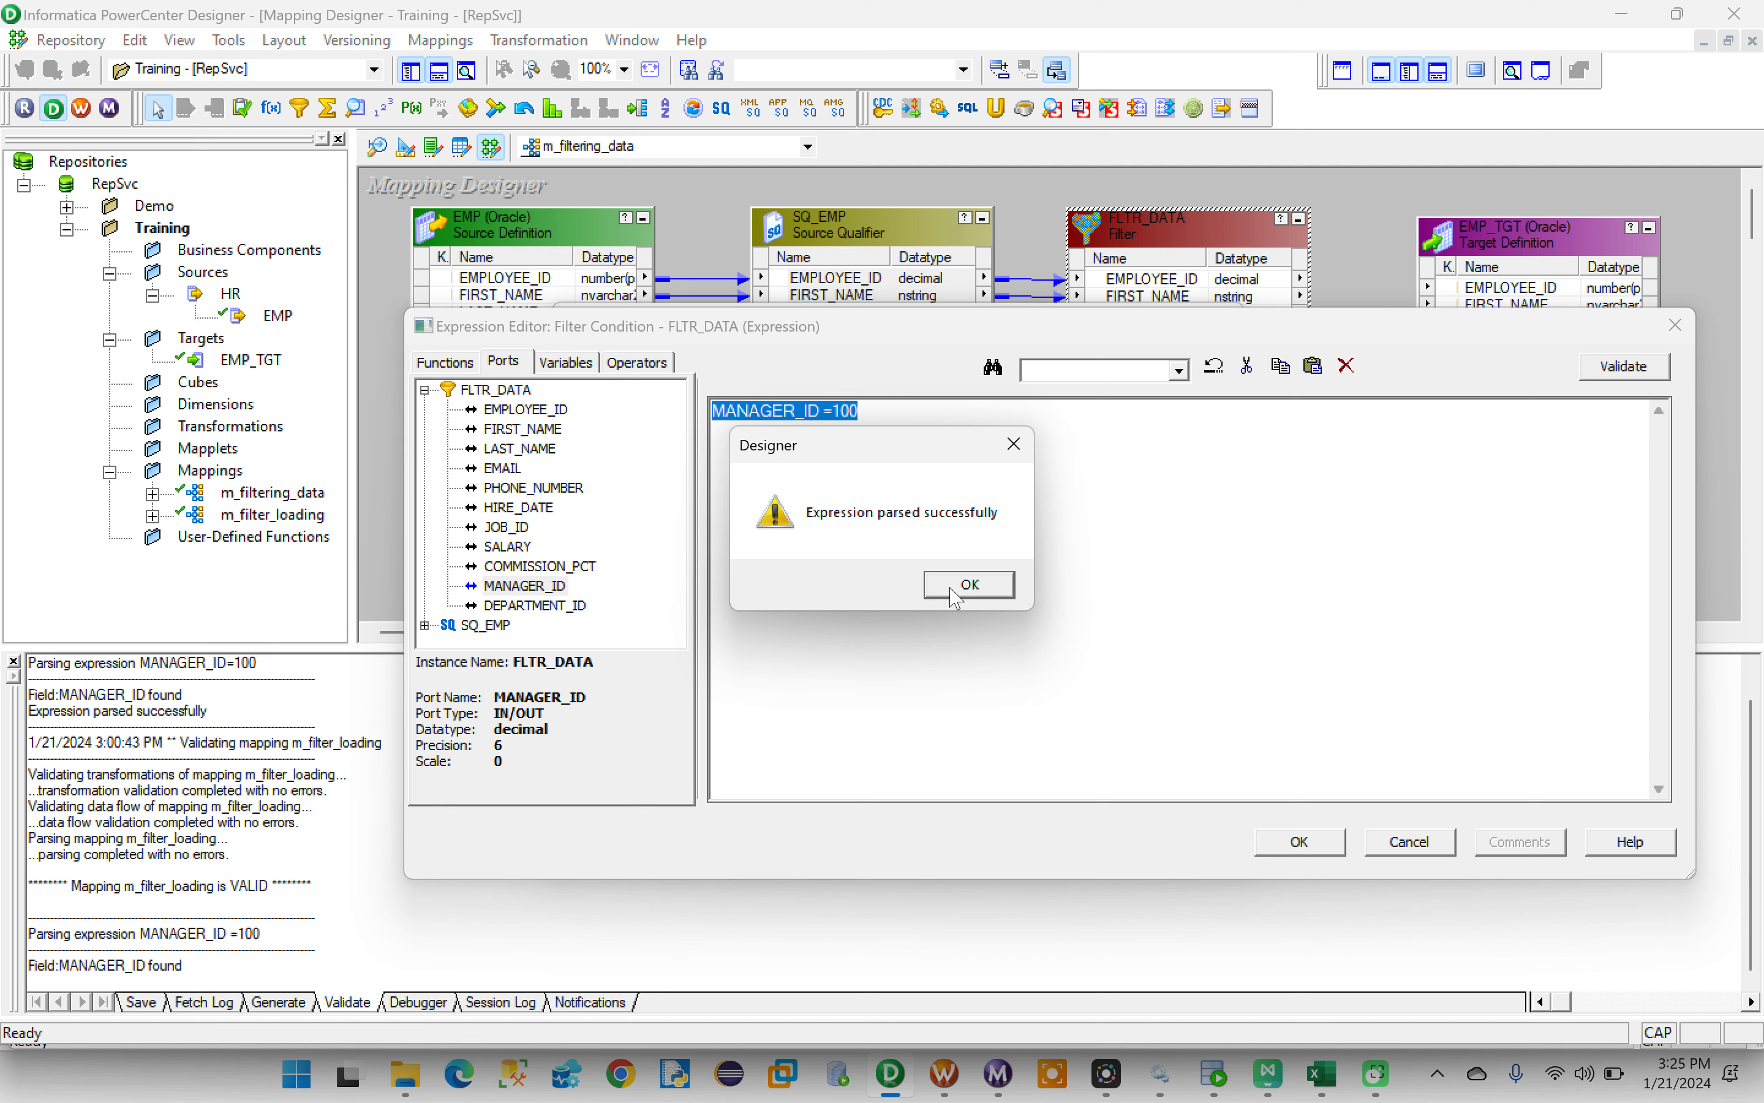
{"action": "left_click", "coordinate": [970, 583]}
{"action": "left_click", "coordinate": [878, 416]}
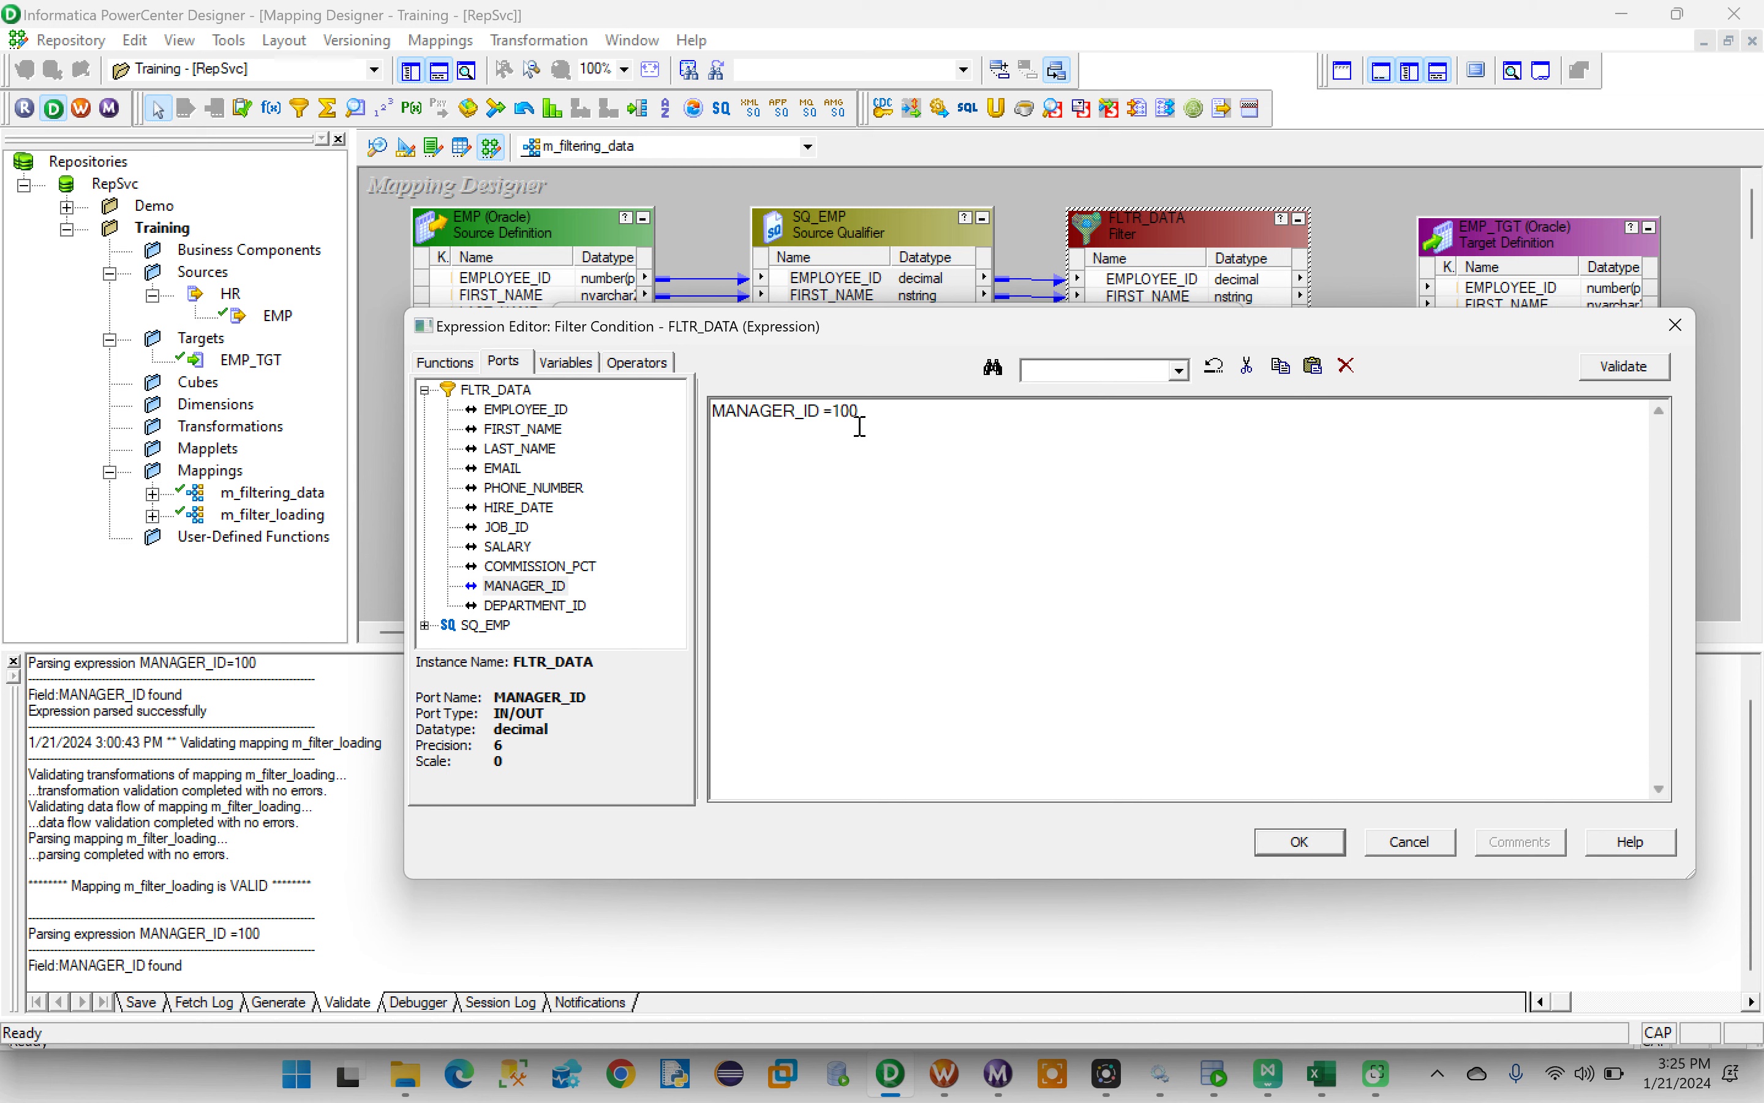
{"action": "left_click_drag", "start_coordinate": [871, 414], "coordinate": [687, 436]}
{"action": "left_click", "coordinate": [1625, 367]}
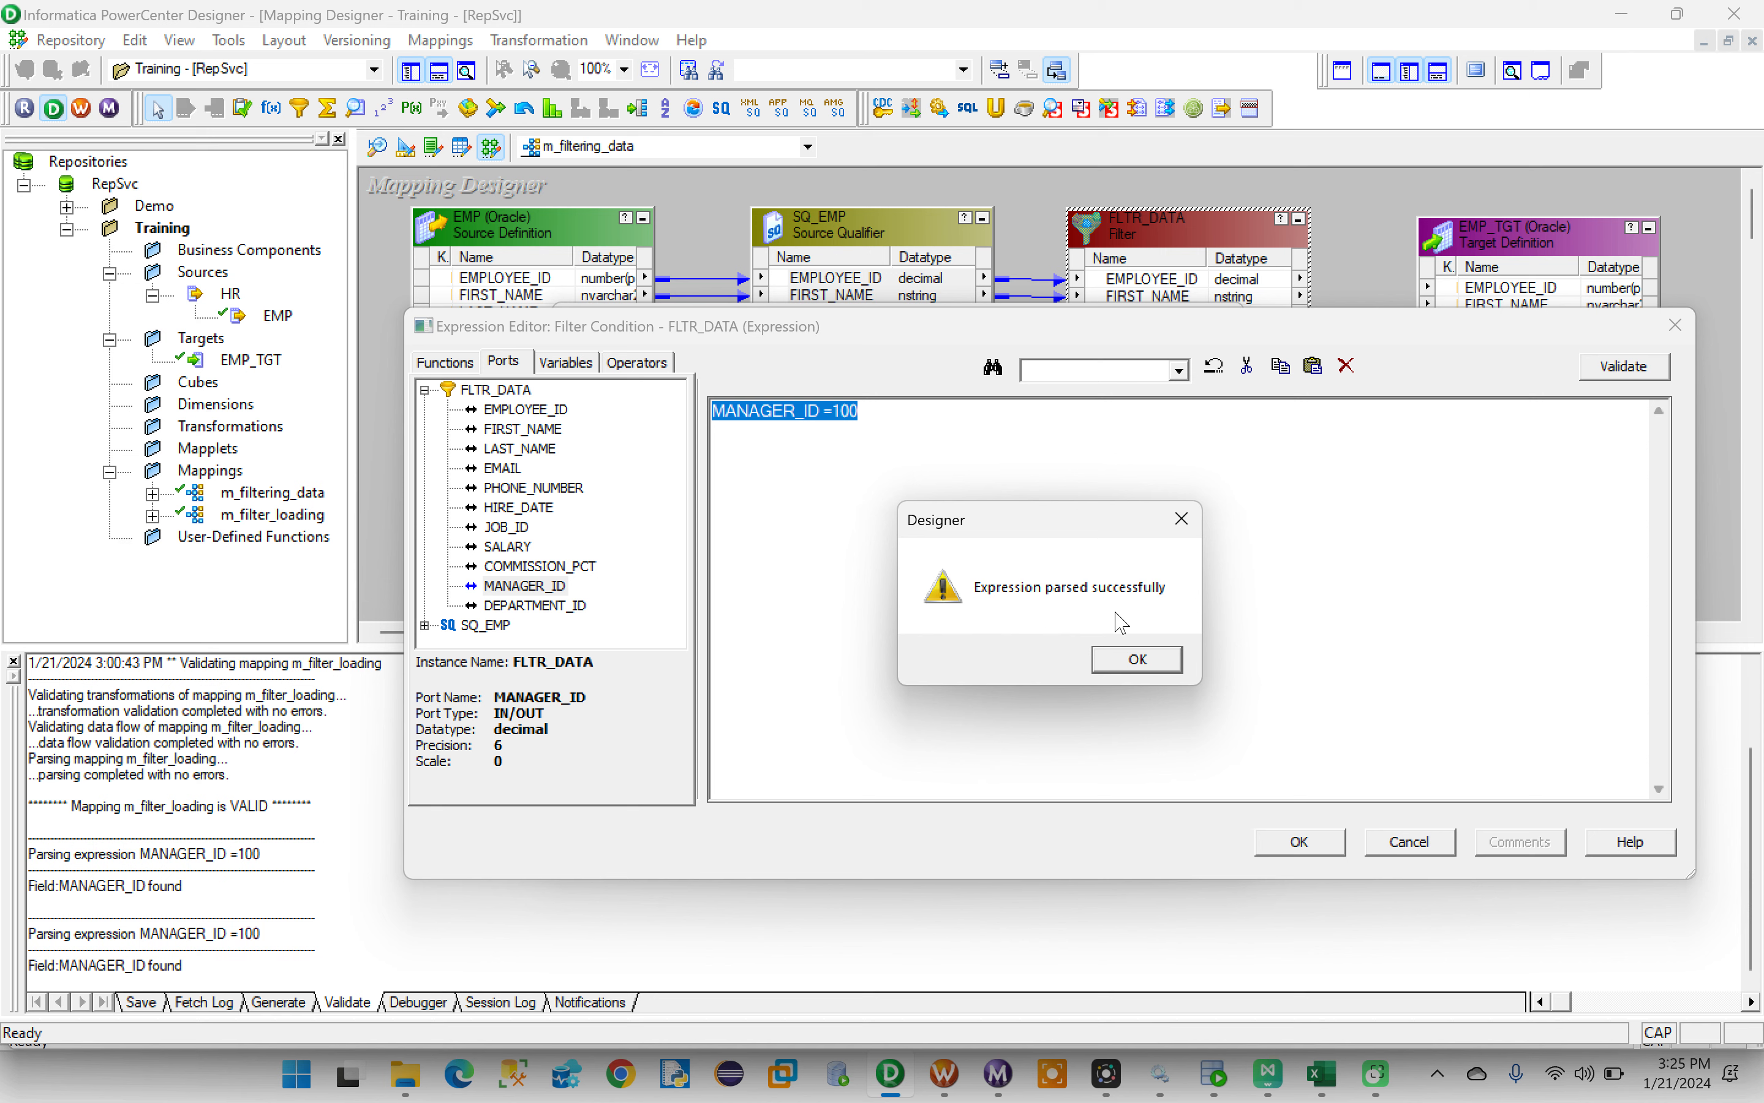
{"action": "left_click", "coordinate": [1140, 659]}
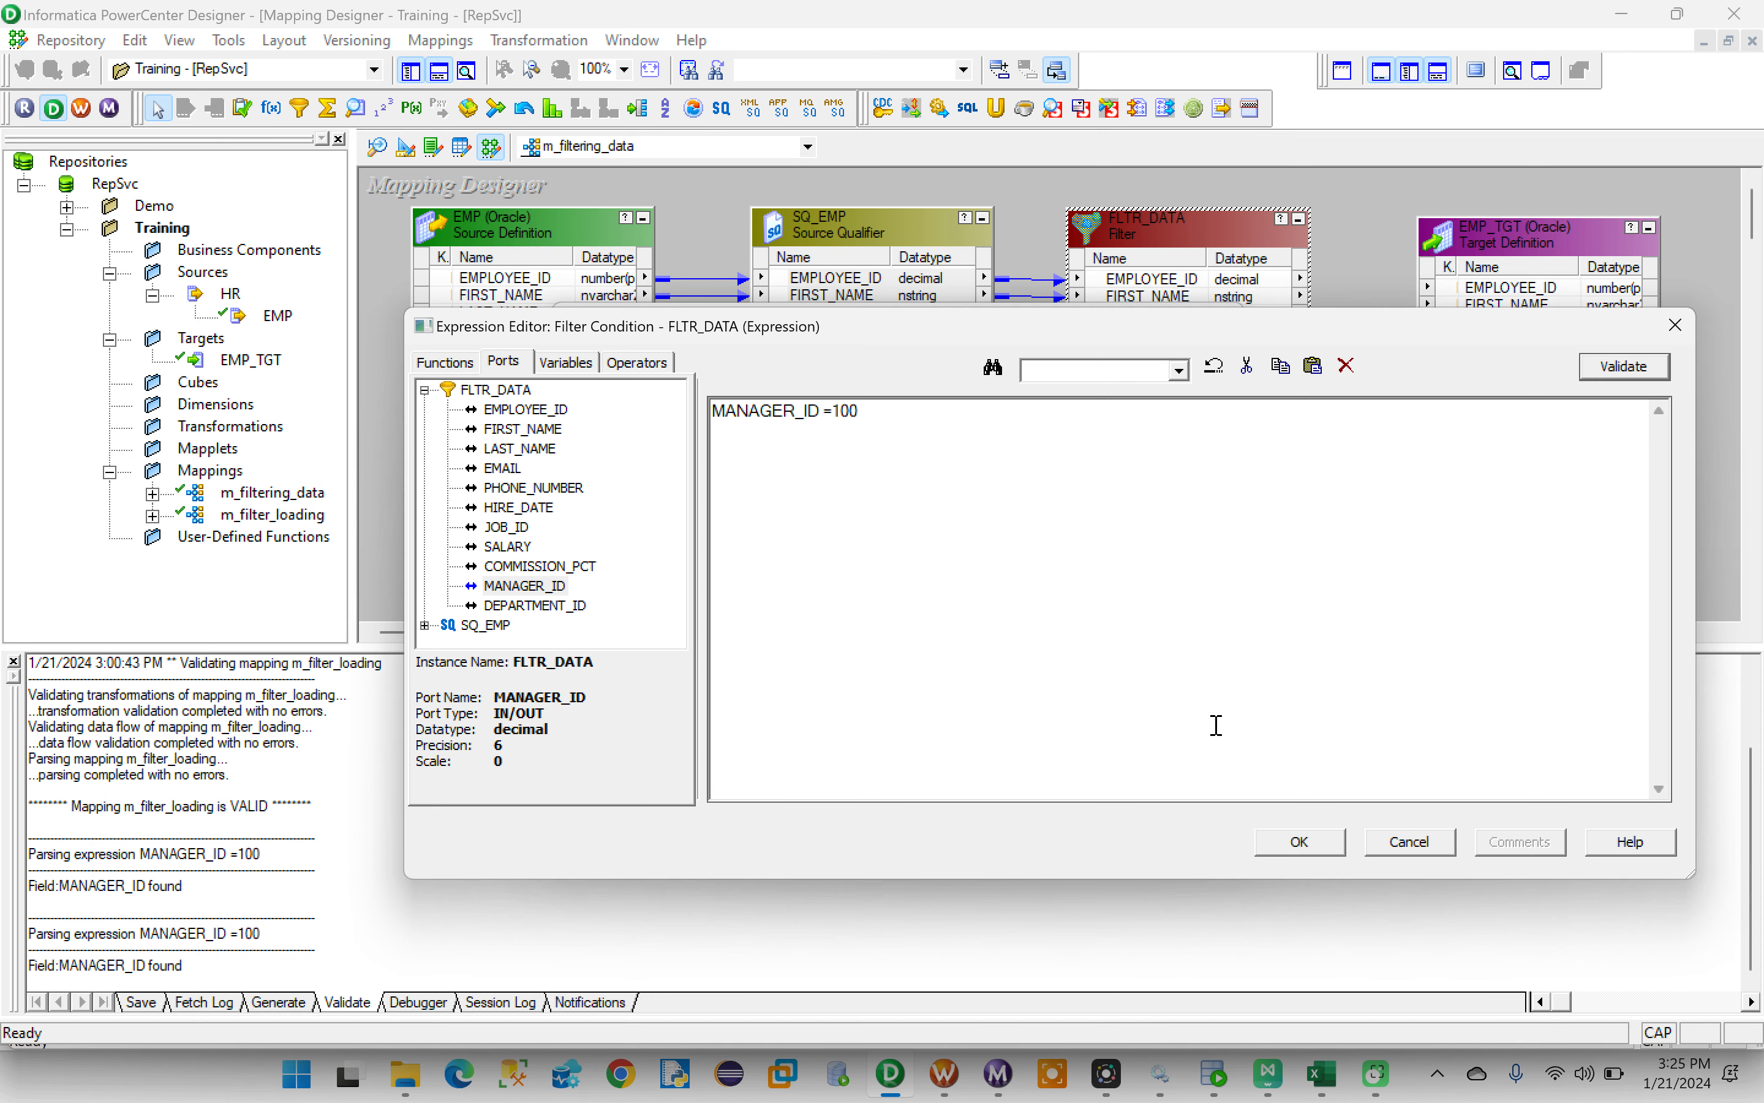
- Append the stray text ,KJKK to the filter condition and validate the faulty expression
{"action": "left_click", "coordinate": [871, 419]}
{"action": "type", "text": ",KOK"}
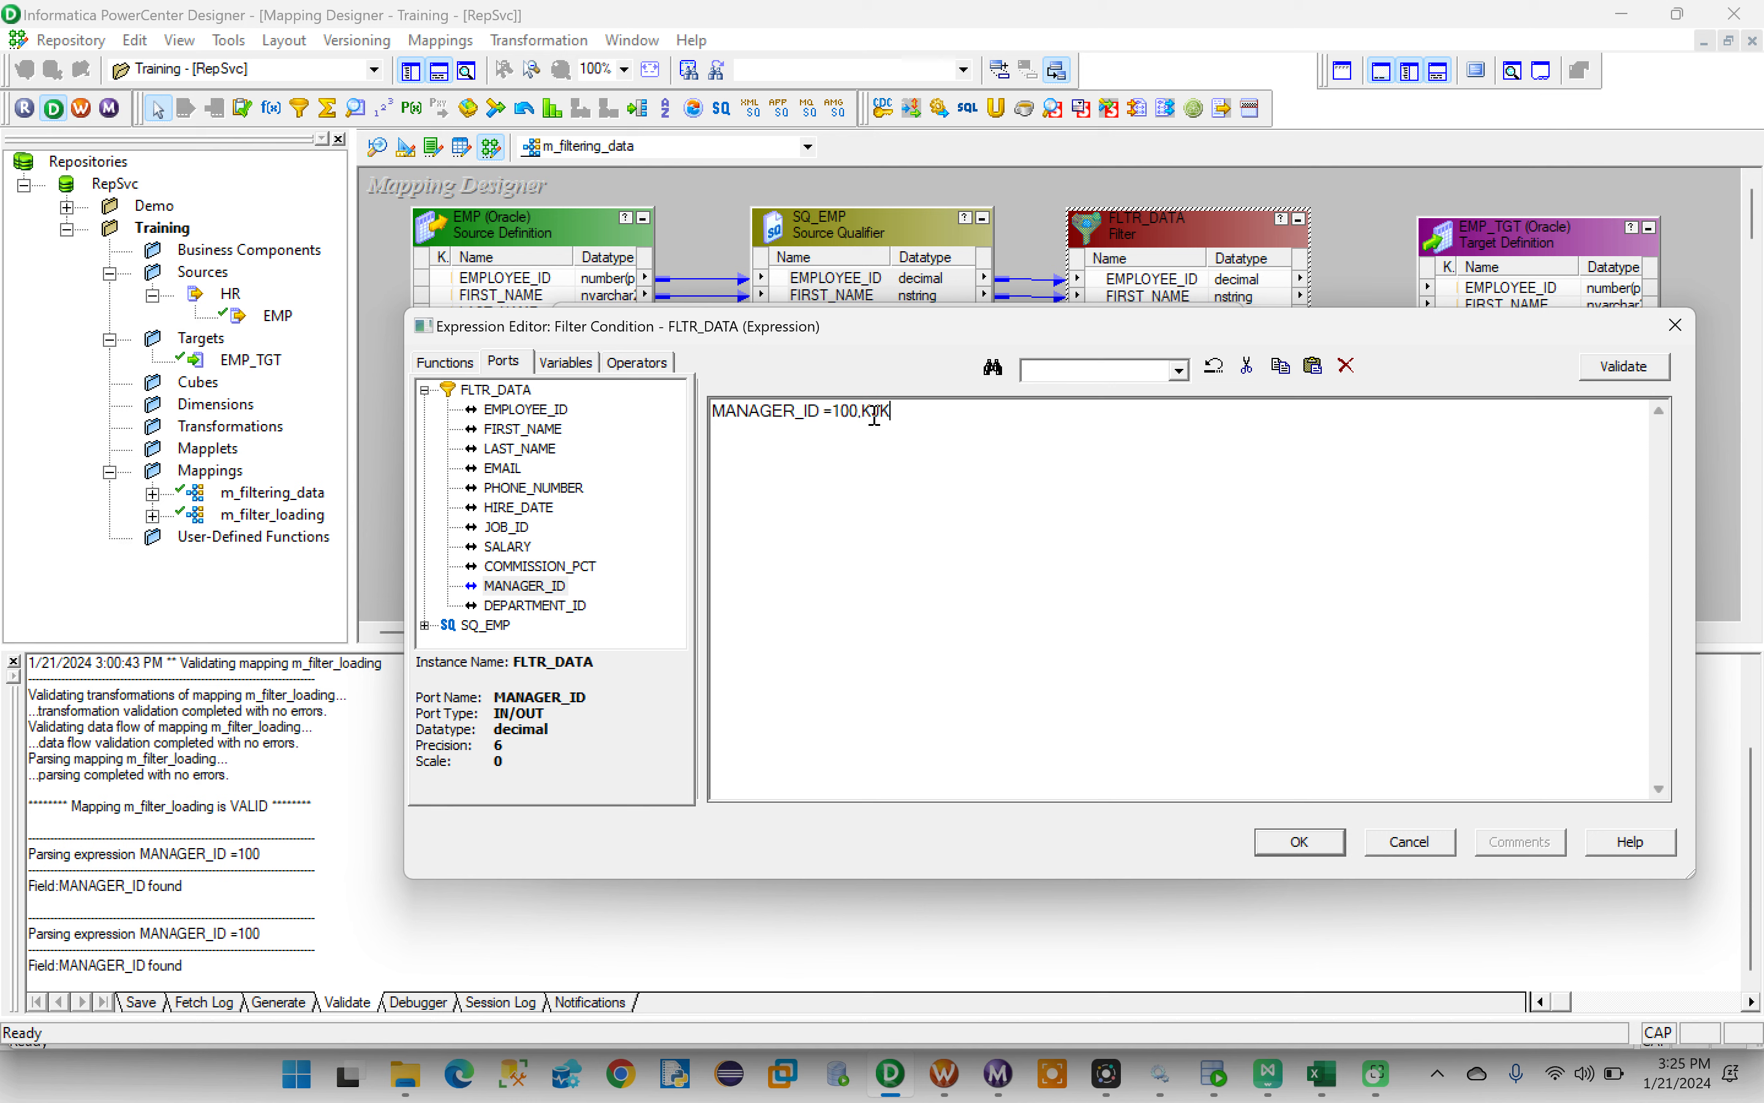
{"action": "left_click_drag", "start_coordinate": [919, 414], "coordinate": [656, 417]}
{"action": "left_click", "coordinate": [1626, 367]}
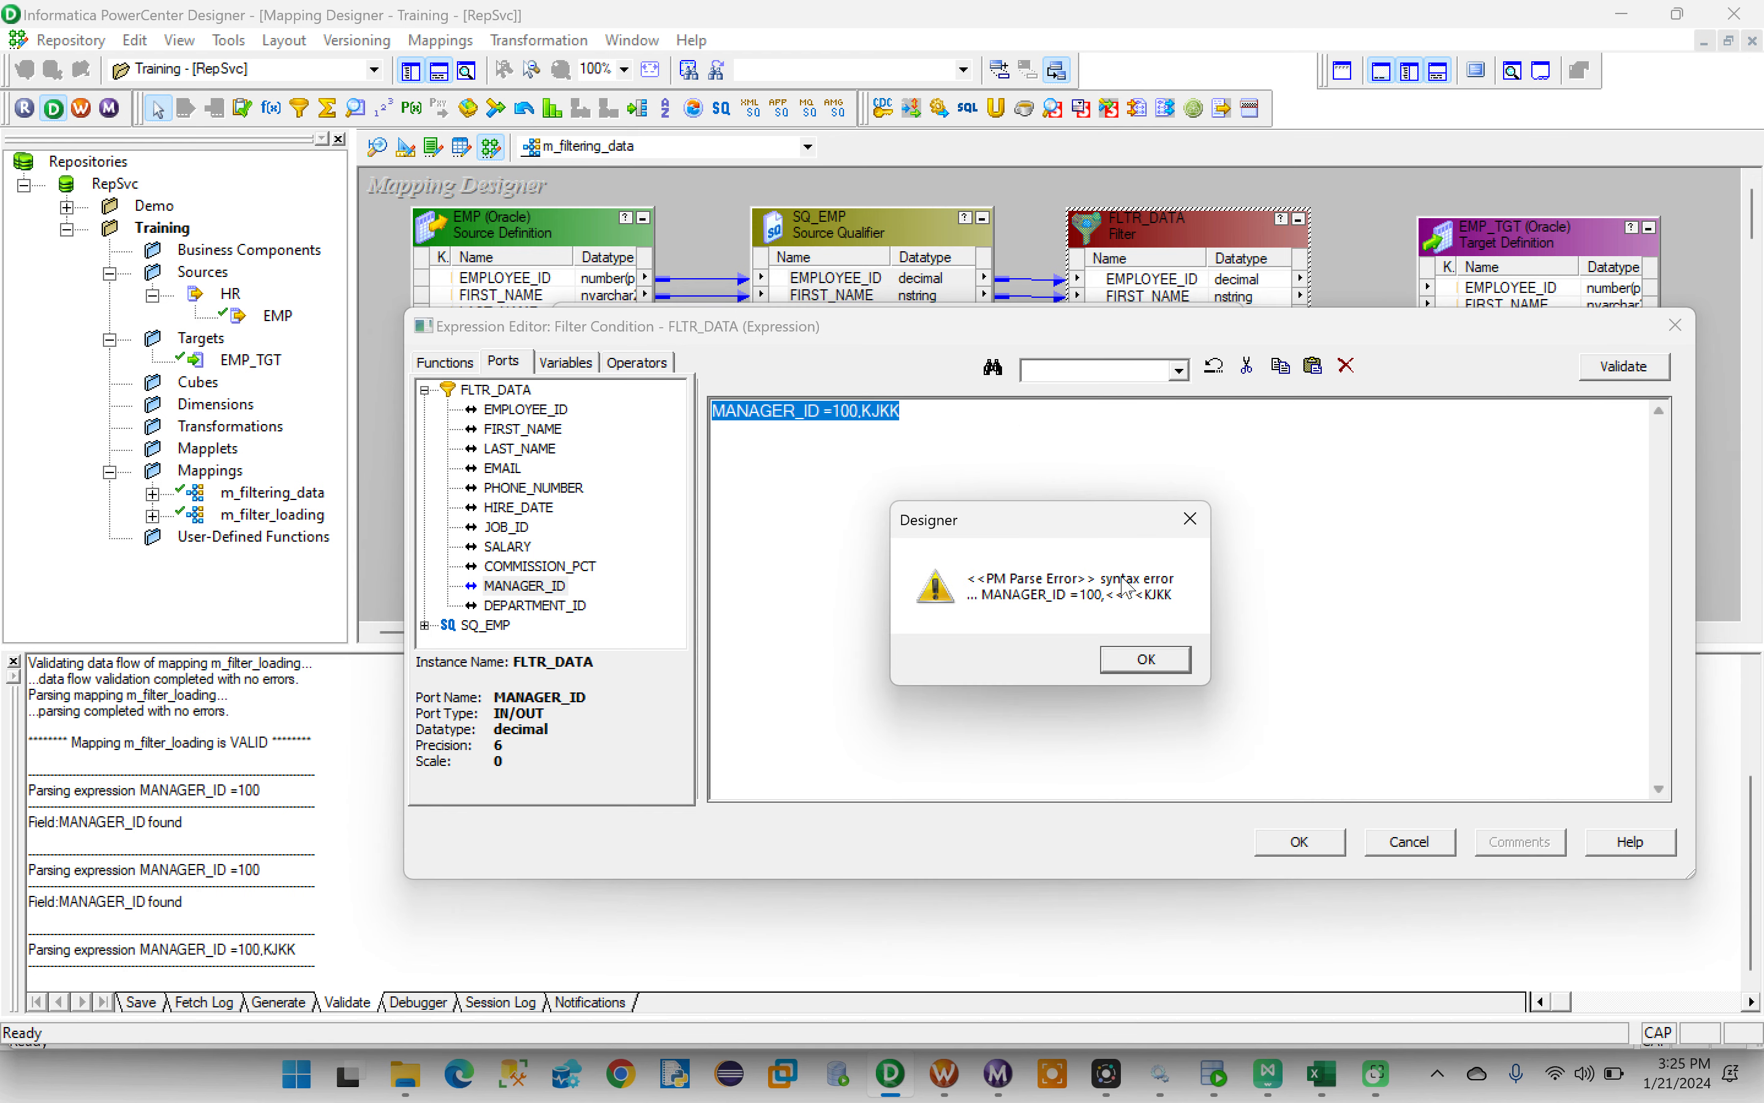
{"action": "left_click", "coordinate": [1140, 660]}
- Remove the stray text so the condition reads MANAGER_ID =100, and validate it again
{"action": "left_click", "coordinate": [900, 413]}
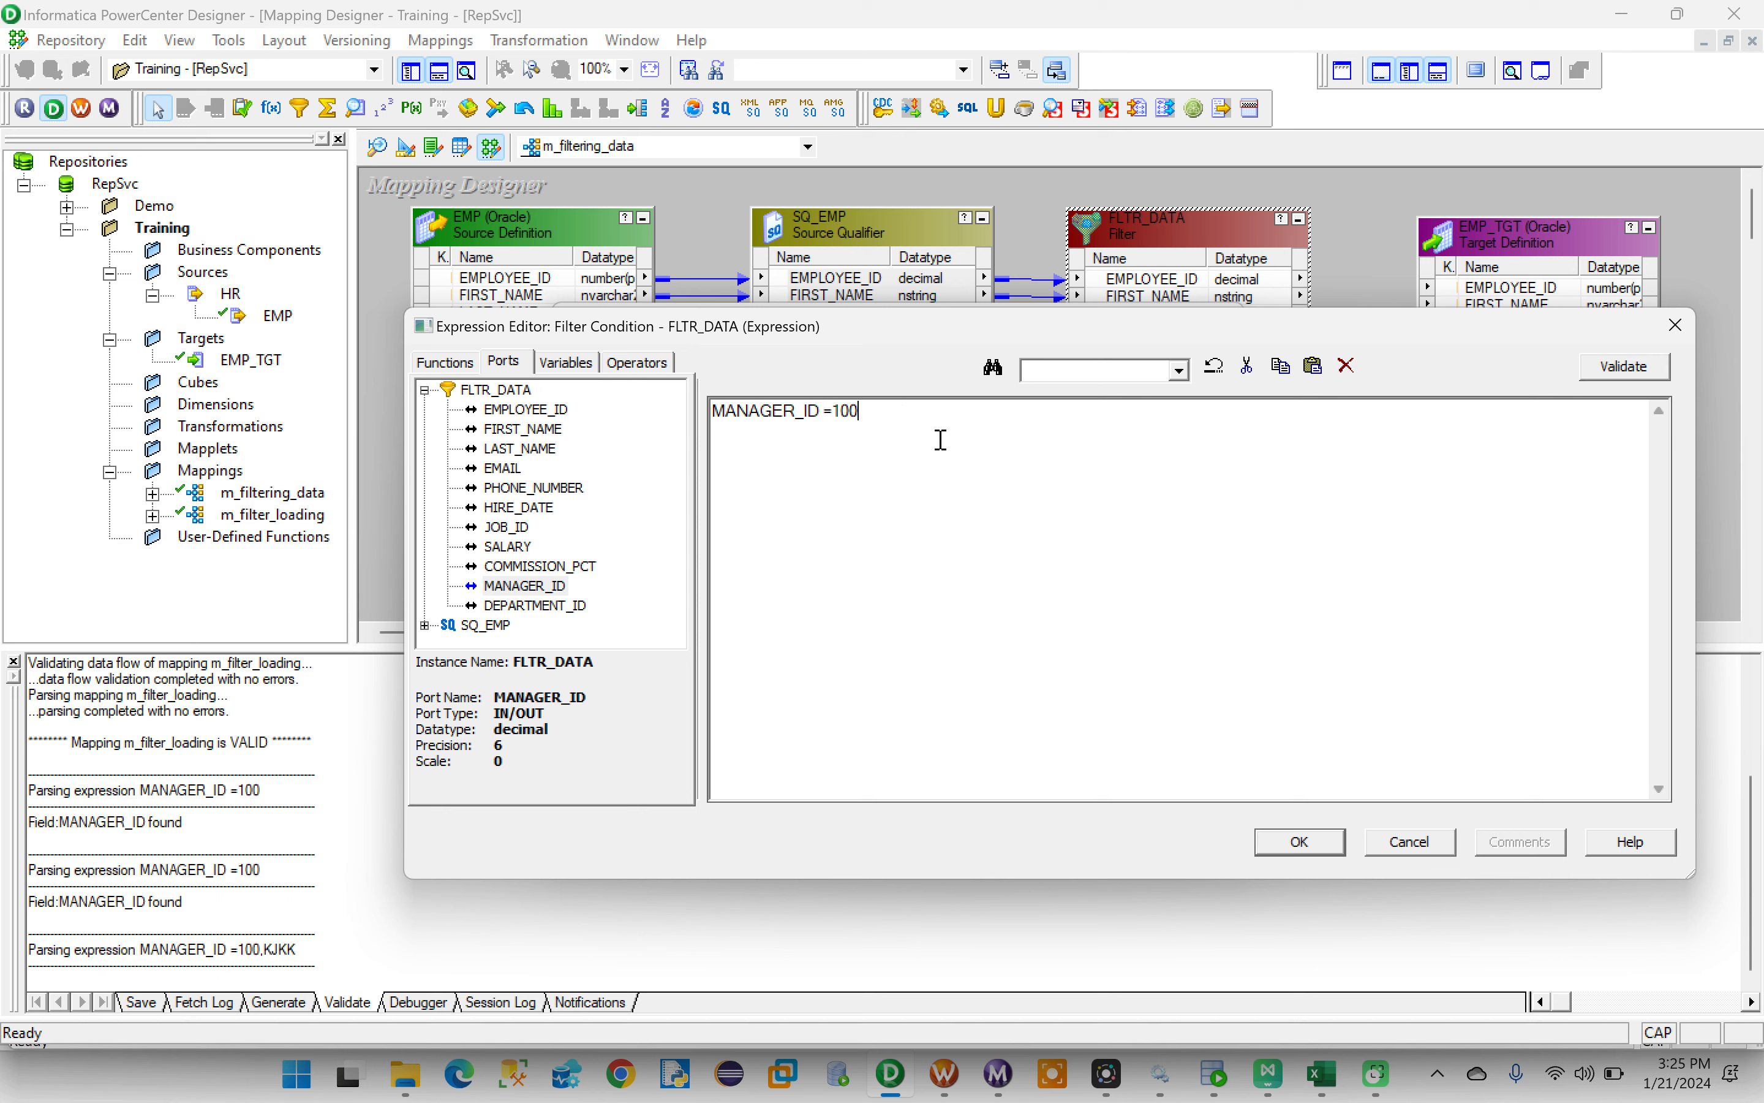
{"action": "left_click", "coordinate": [1606, 372]}
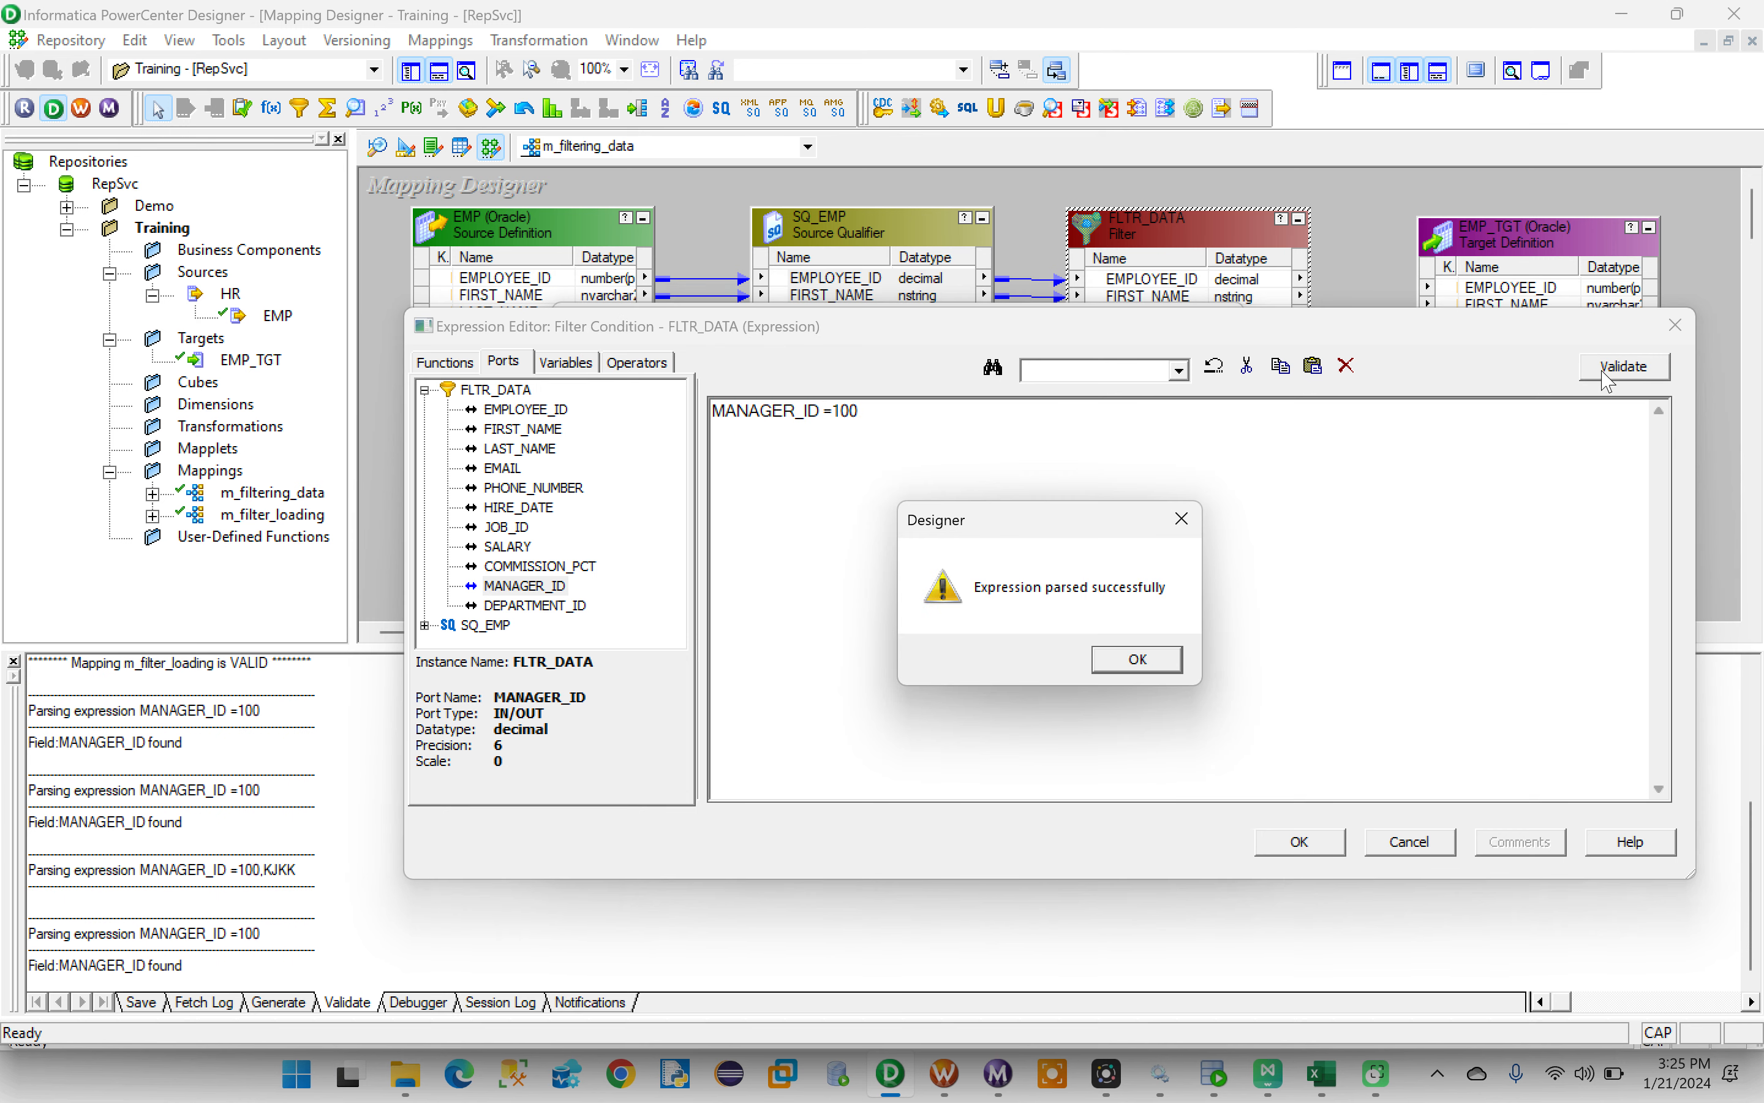
{"action": "left_click", "coordinate": [1139, 660]}
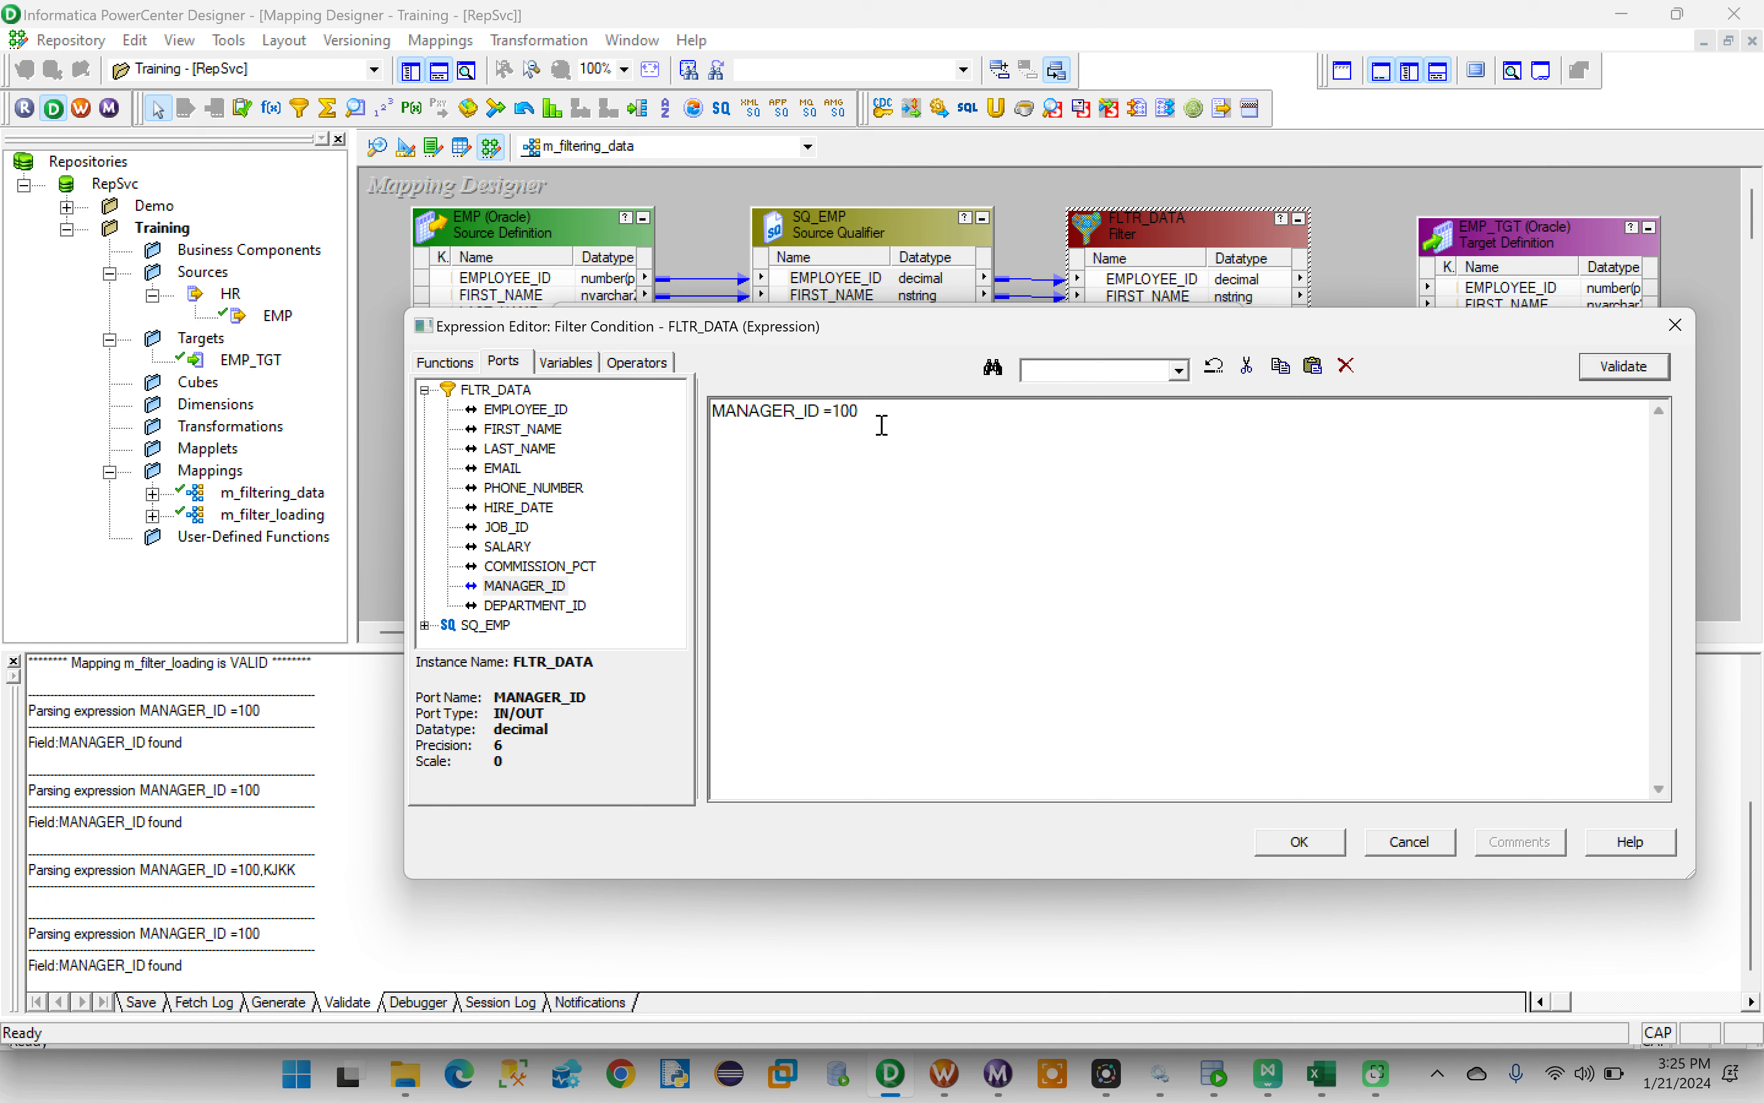
- Append a semicolon to the MANAGER_ID =100 filter condition, validate the expression, and dismiss the message
{"action": "left_click", "coordinate": [880, 453]}
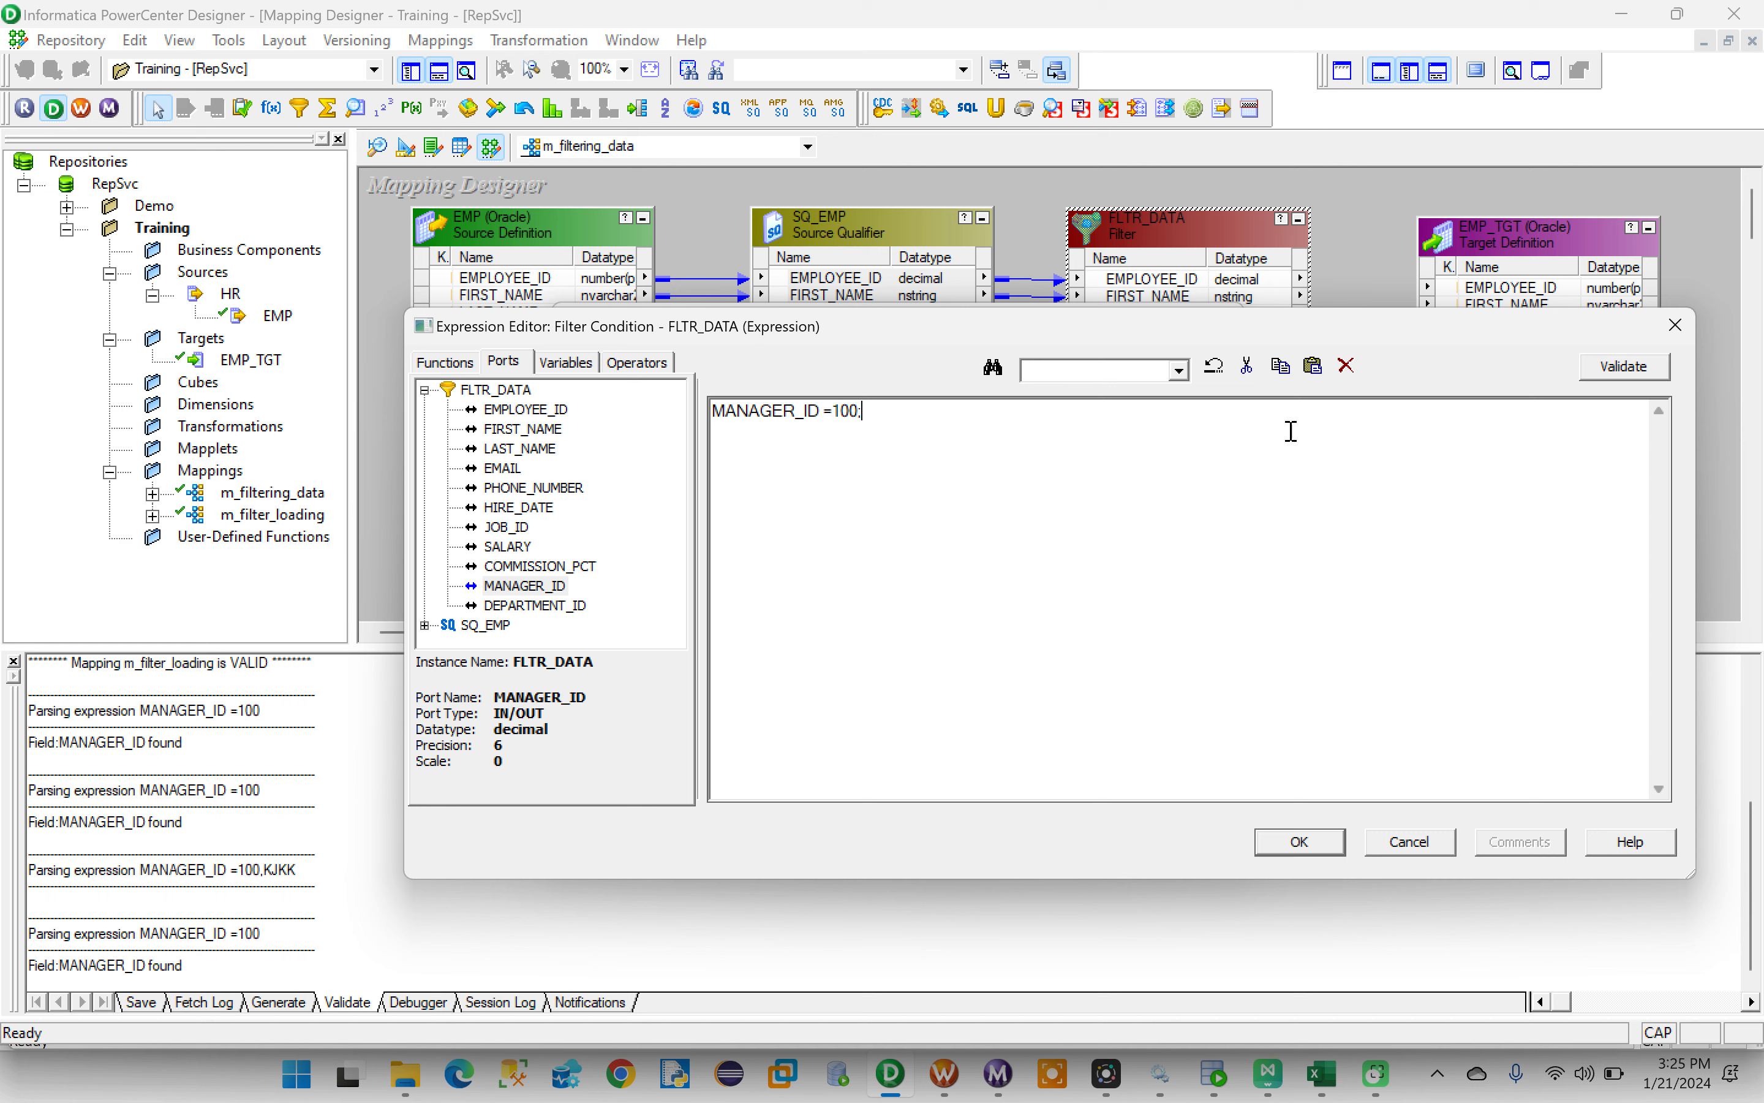
{"action": "left_click", "coordinate": [1629, 372]}
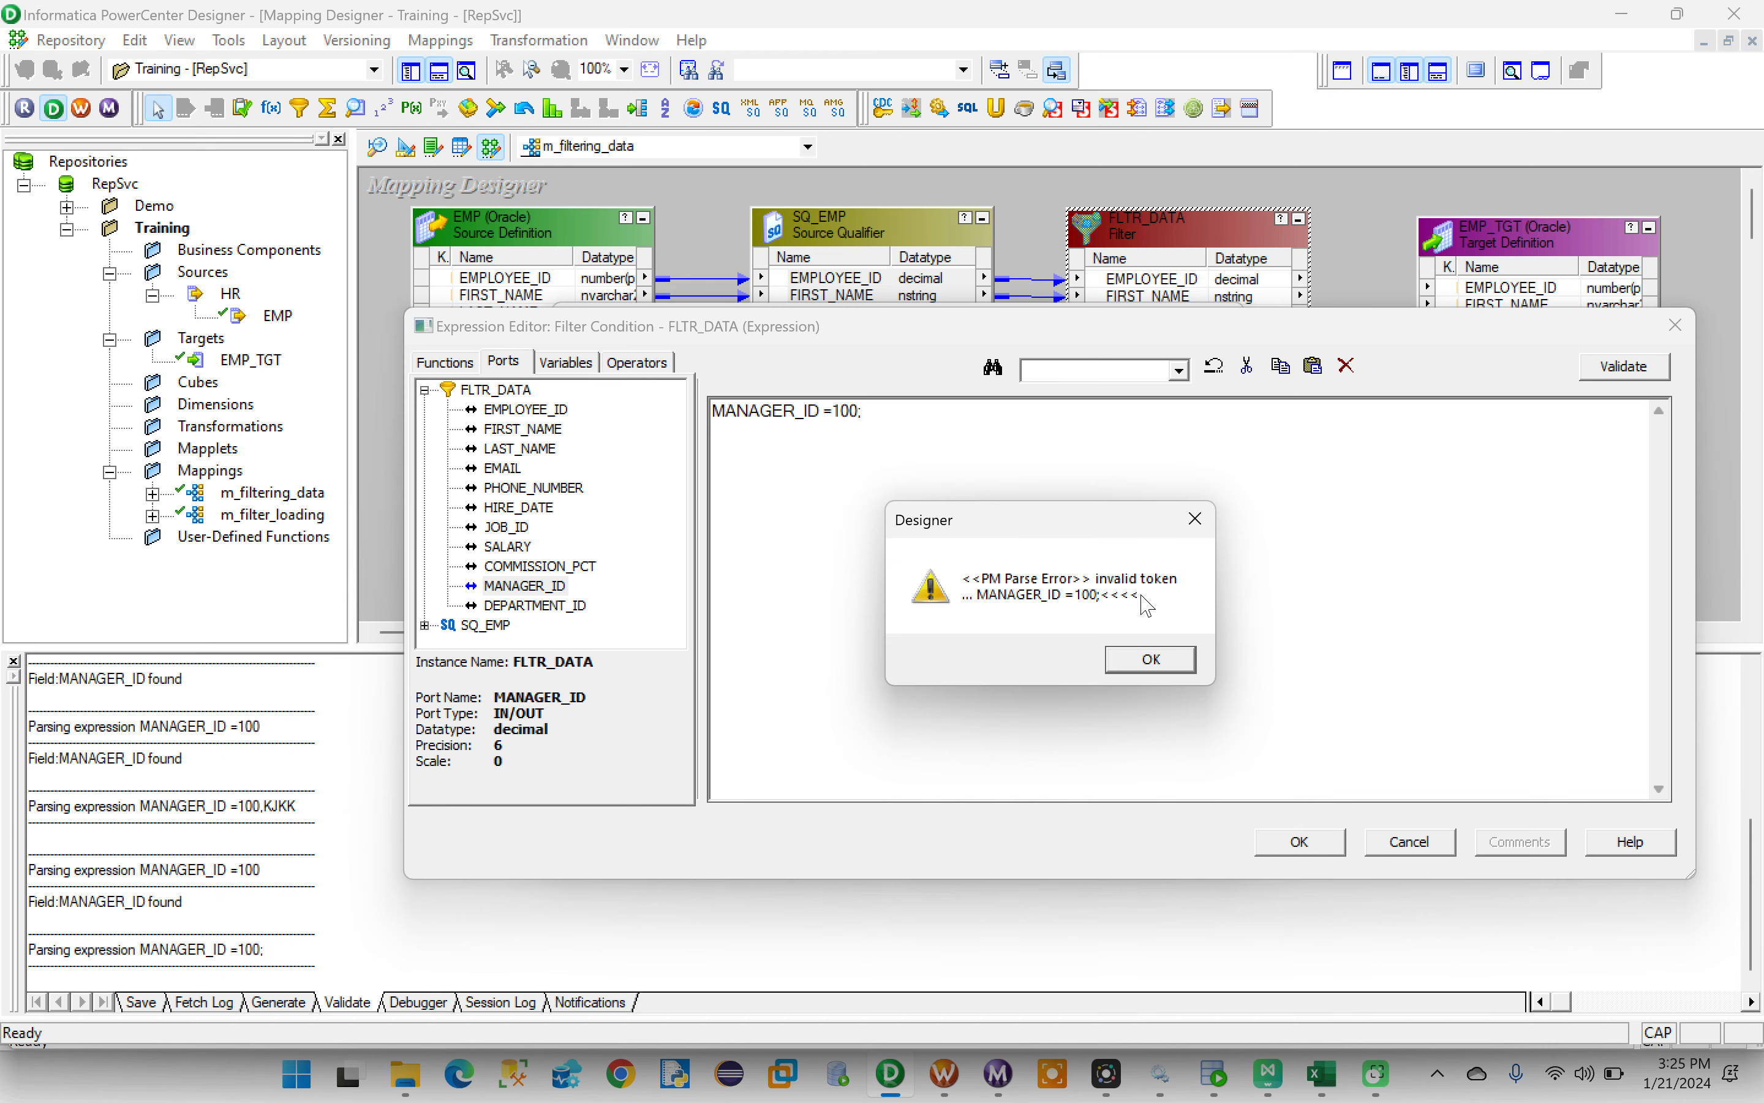
{"action": "left_click", "coordinate": [1151, 660]}
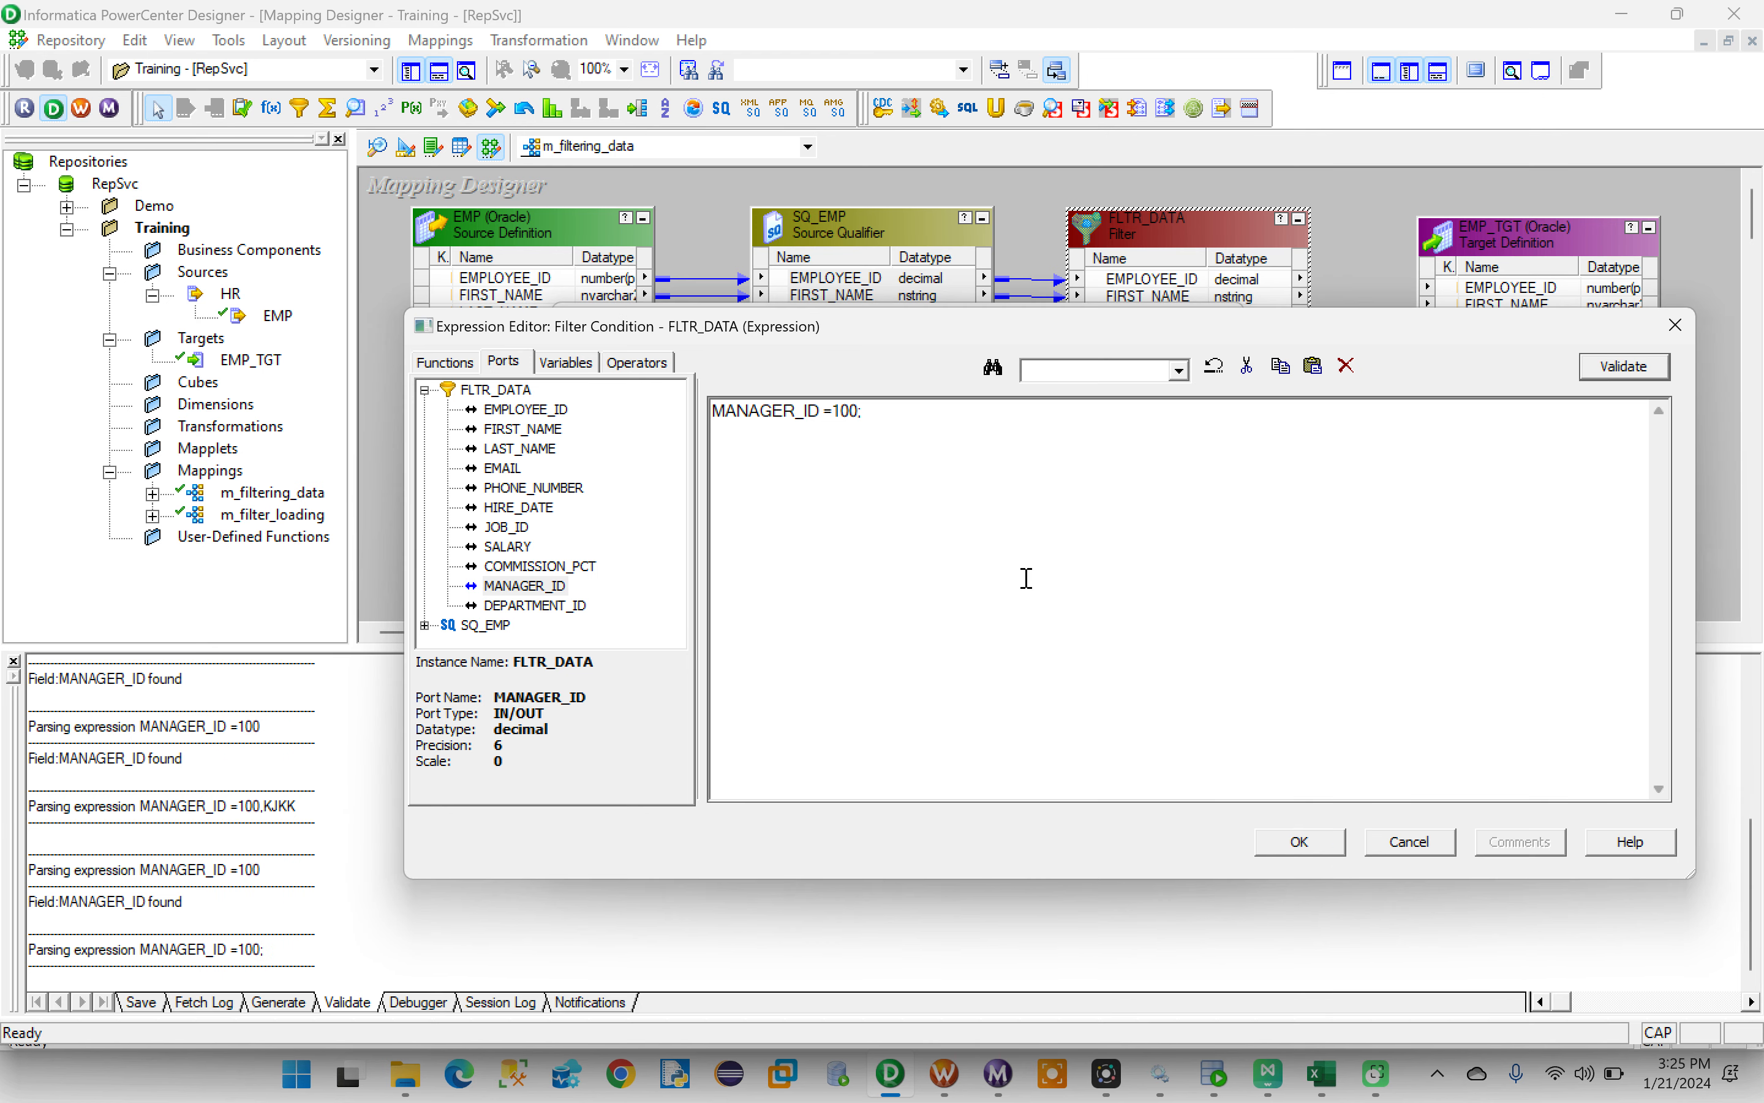
- Remove the semicolon so the filter condition reads MANAGER_ID =100, and apply it to FLTR_DATA
{"action": "left_click", "coordinate": [879, 420]}
{"action": "left_click", "coordinate": [1300, 842]}
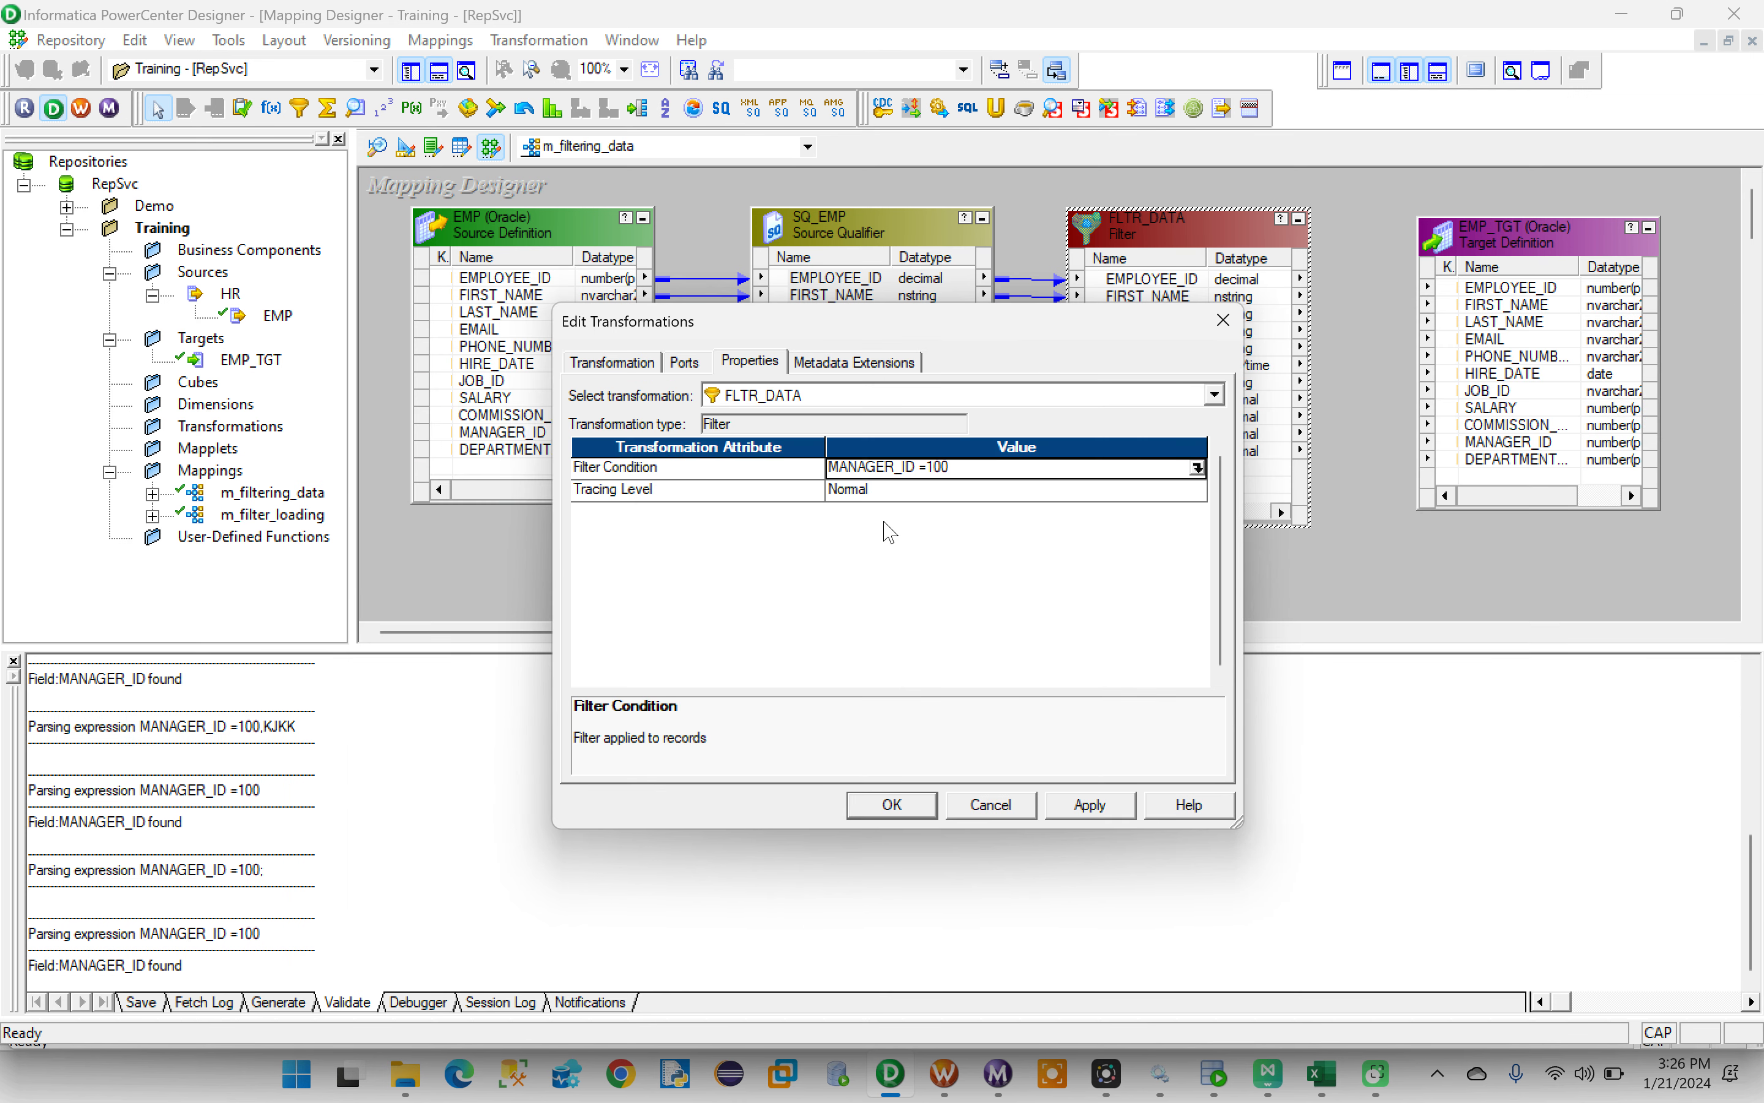
{"action": "left_click", "coordinate": [1083, 807]}
{"action": "left_click", "coordinate": [892, 804]}
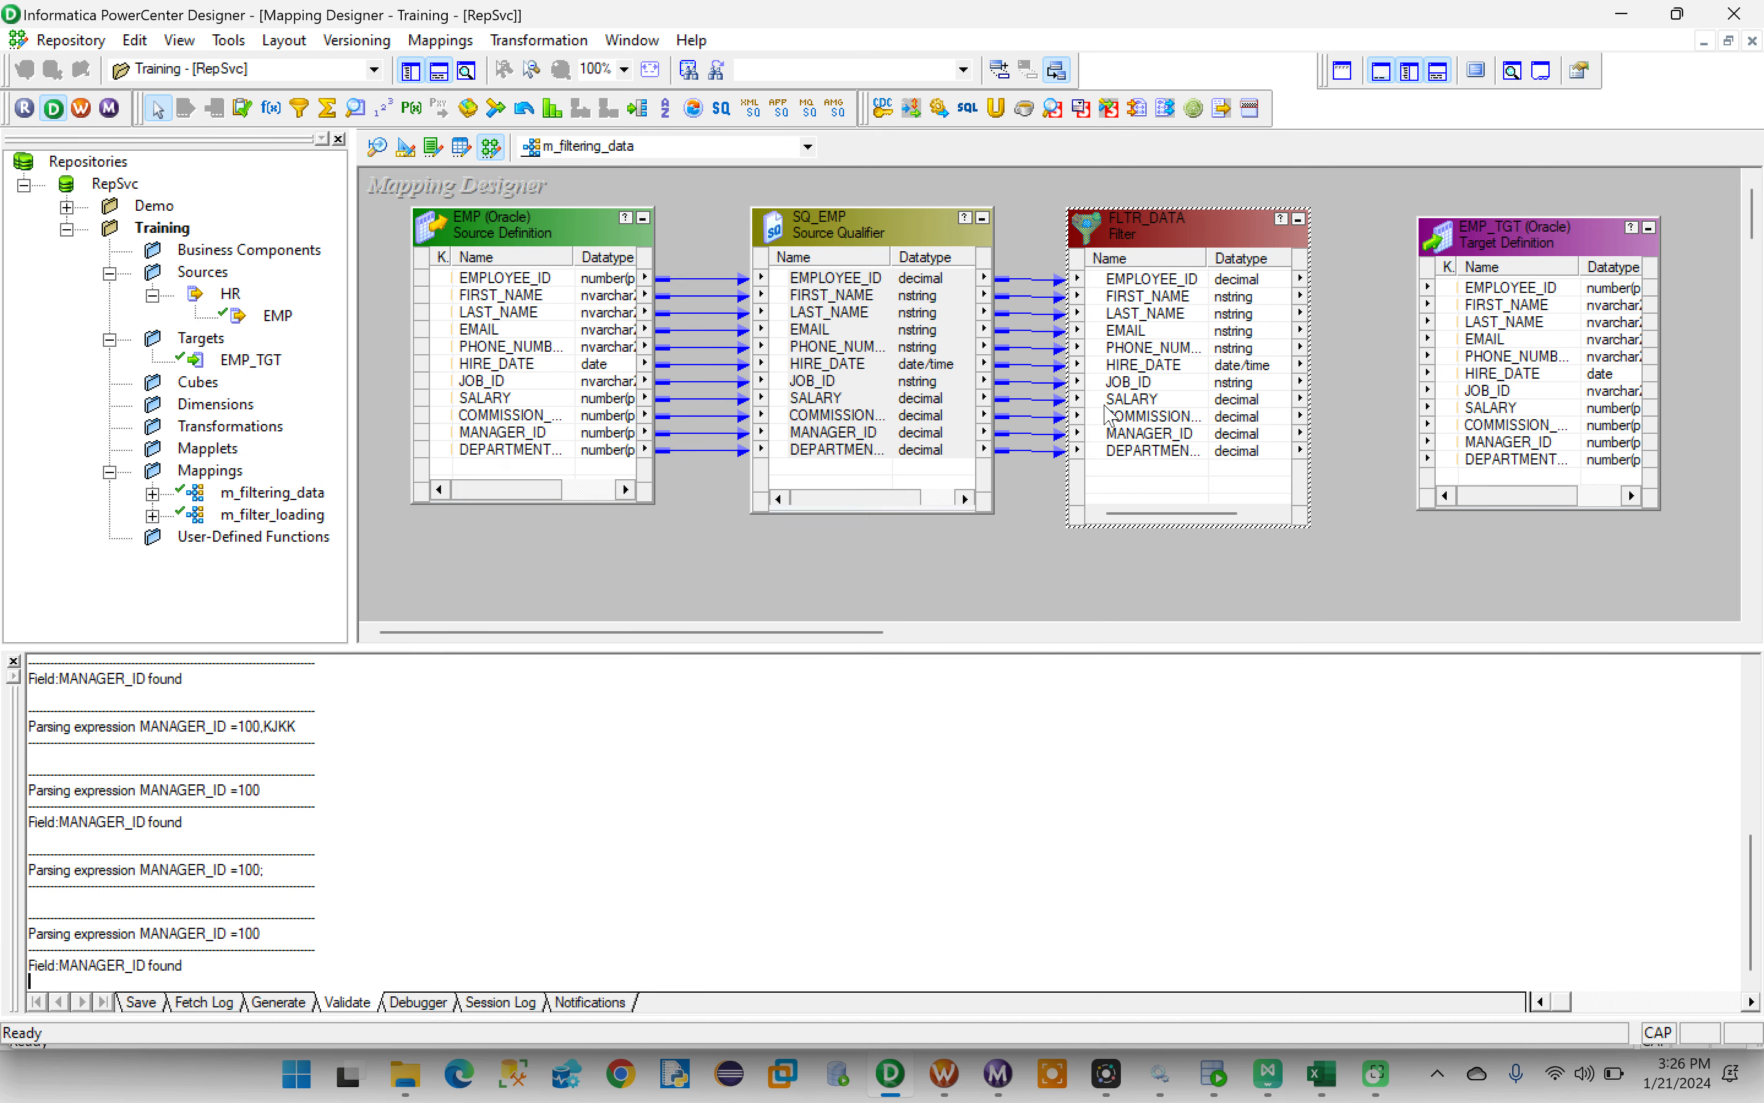
- Link FLTR_DATA's ports from EMPLOYEE_ID through DEPARTMENT_ID to the matching EMP_TGT columns, and validate the mapping
{"action": "left_click", "coordinate": [1150, 284]}
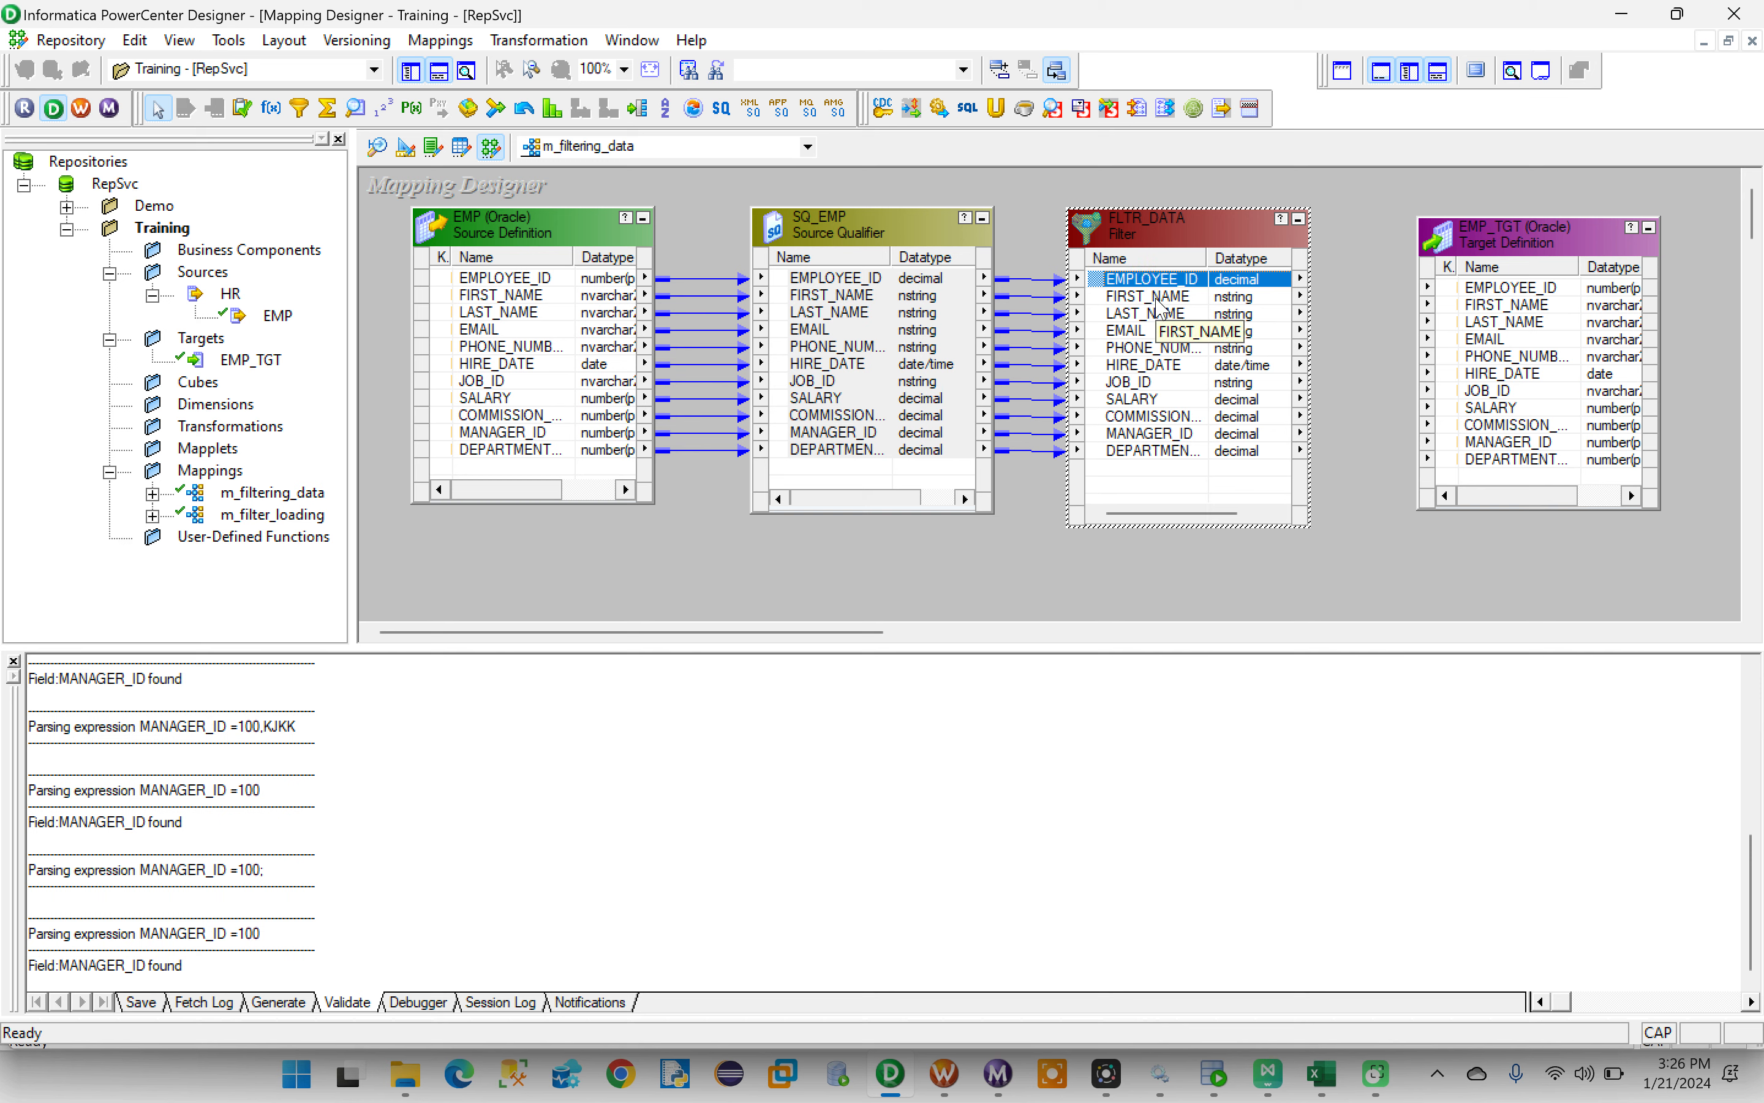
{"action": "left_click", "coordinate": [1174, 451], "text": "shift"}
{"action": "left_click_drag", "start_coordinate": [1154, 292], "coordinate": [1447, 296]}
{"action": "left_click", "coordinate": [1365, 536]}
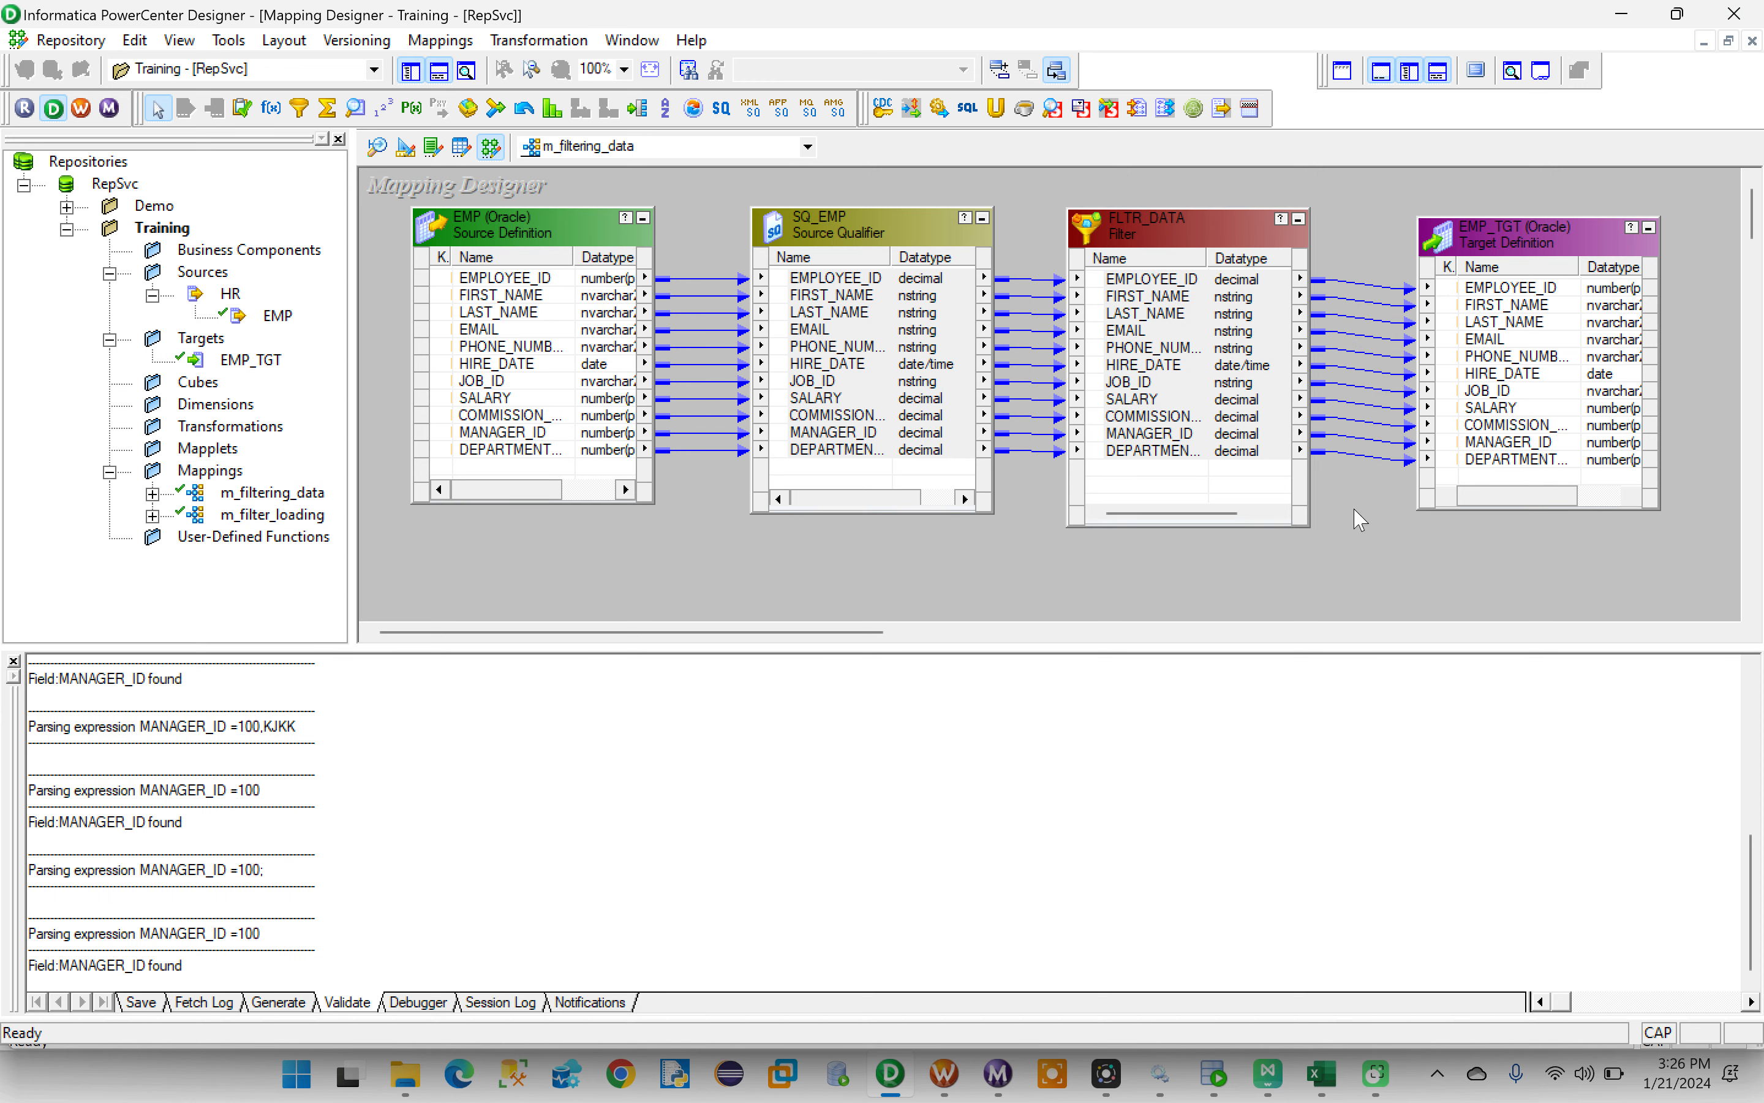
{"action": "left_click", "coordinate": [441, 39]}
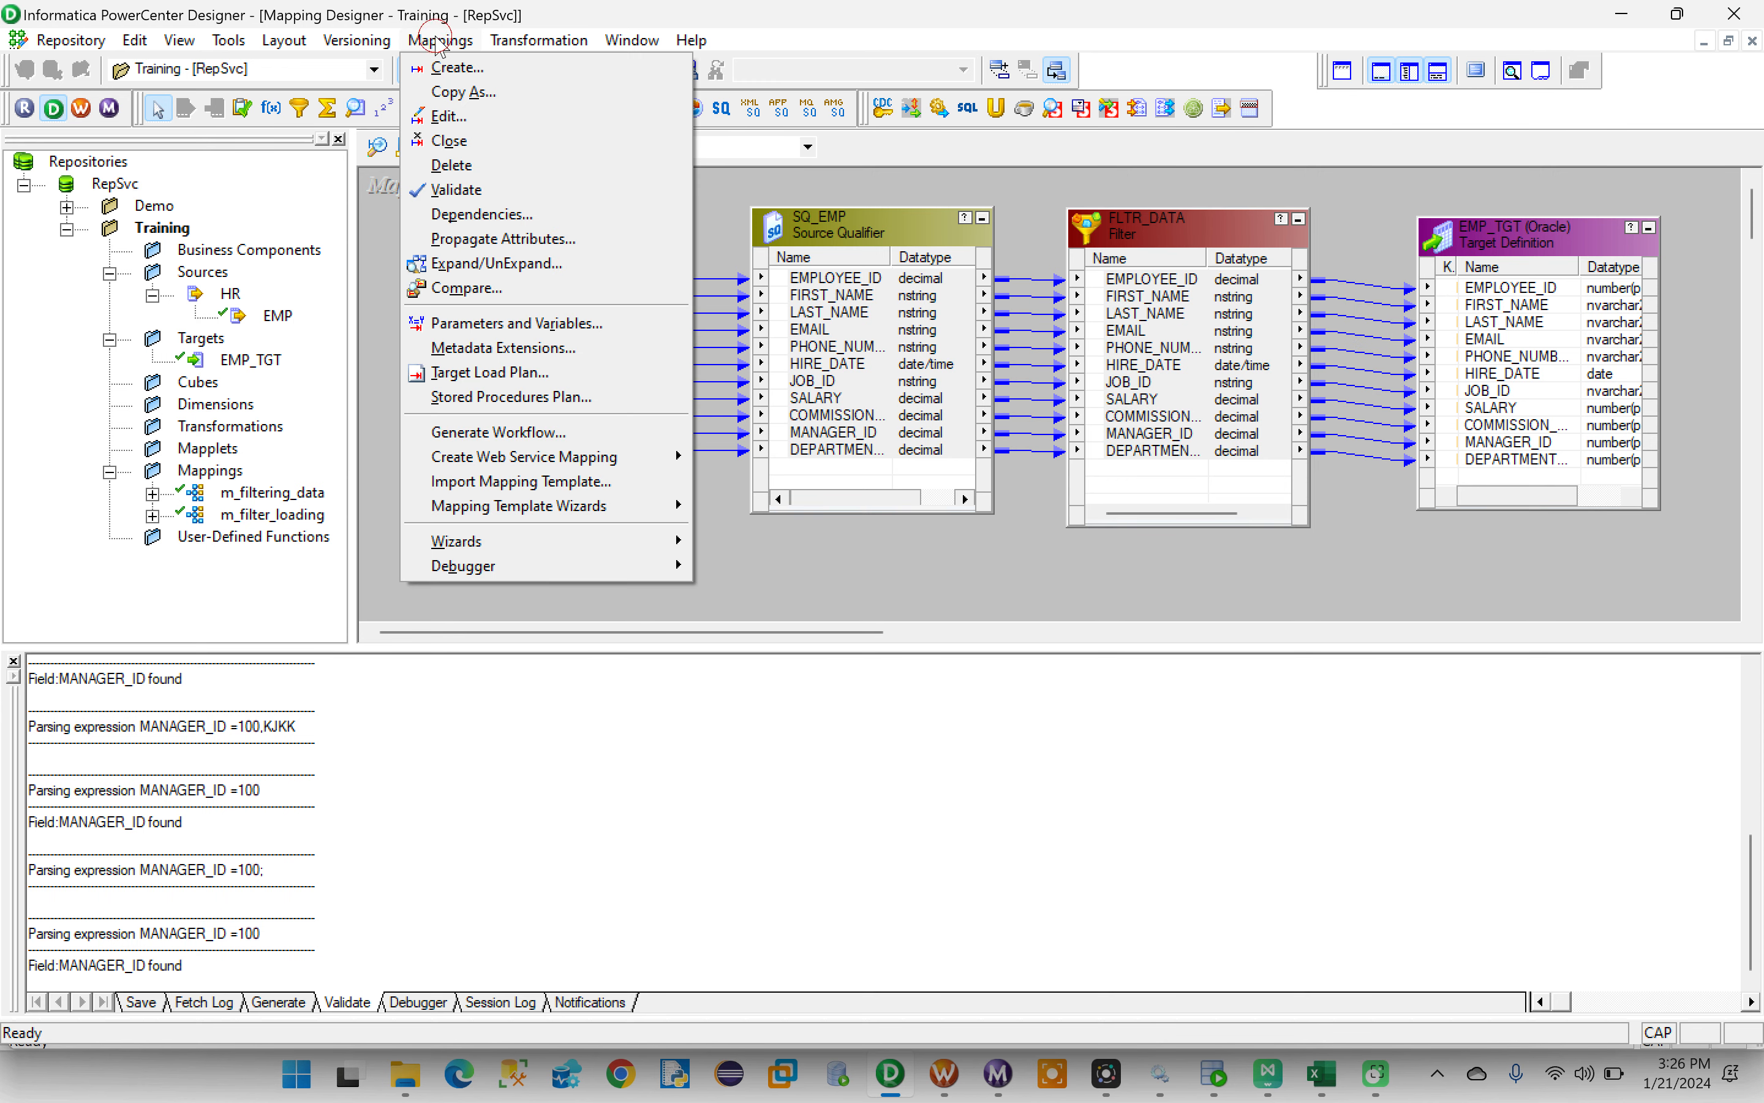
{"action": "left_click", "coordinate": [457, 190]}
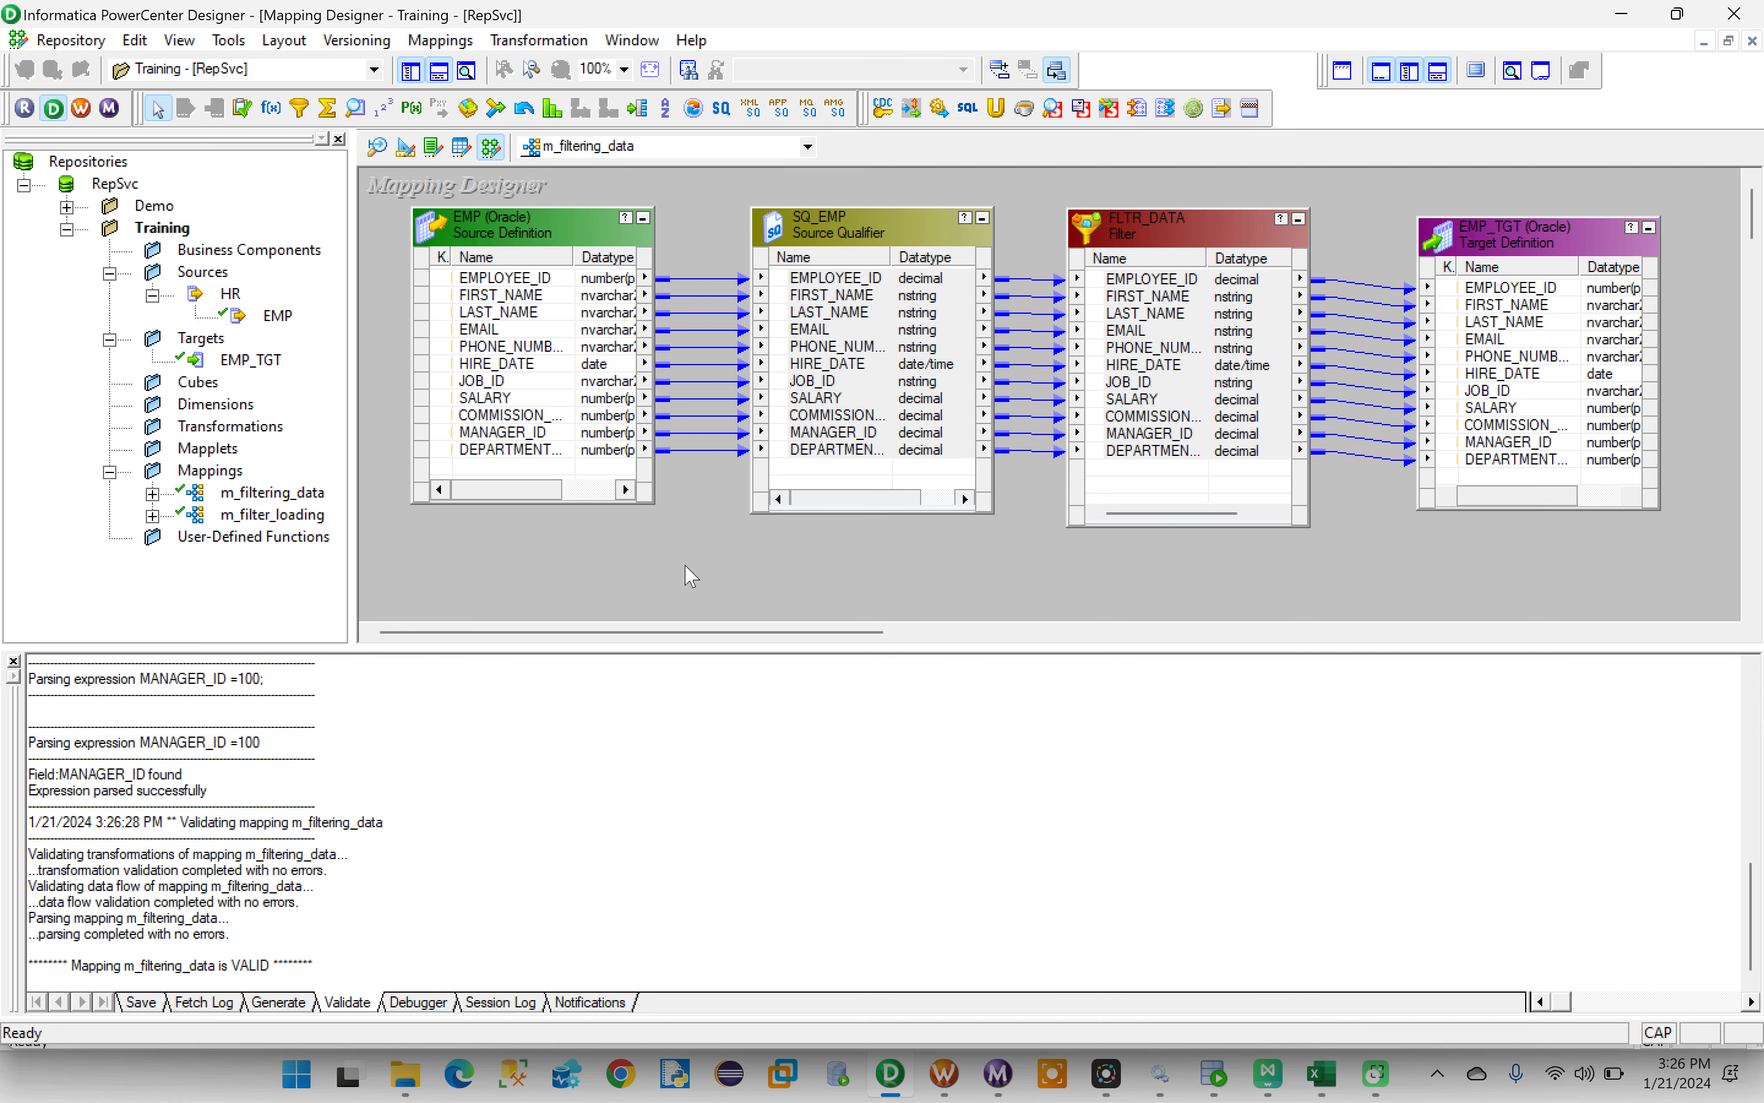
- Review FLTR_DATA's ports and its filter condition property
{"action": "left_click", "coordinate": [1175, 227]}
{"action": "double_click", "coordinate": [1175, 227]}
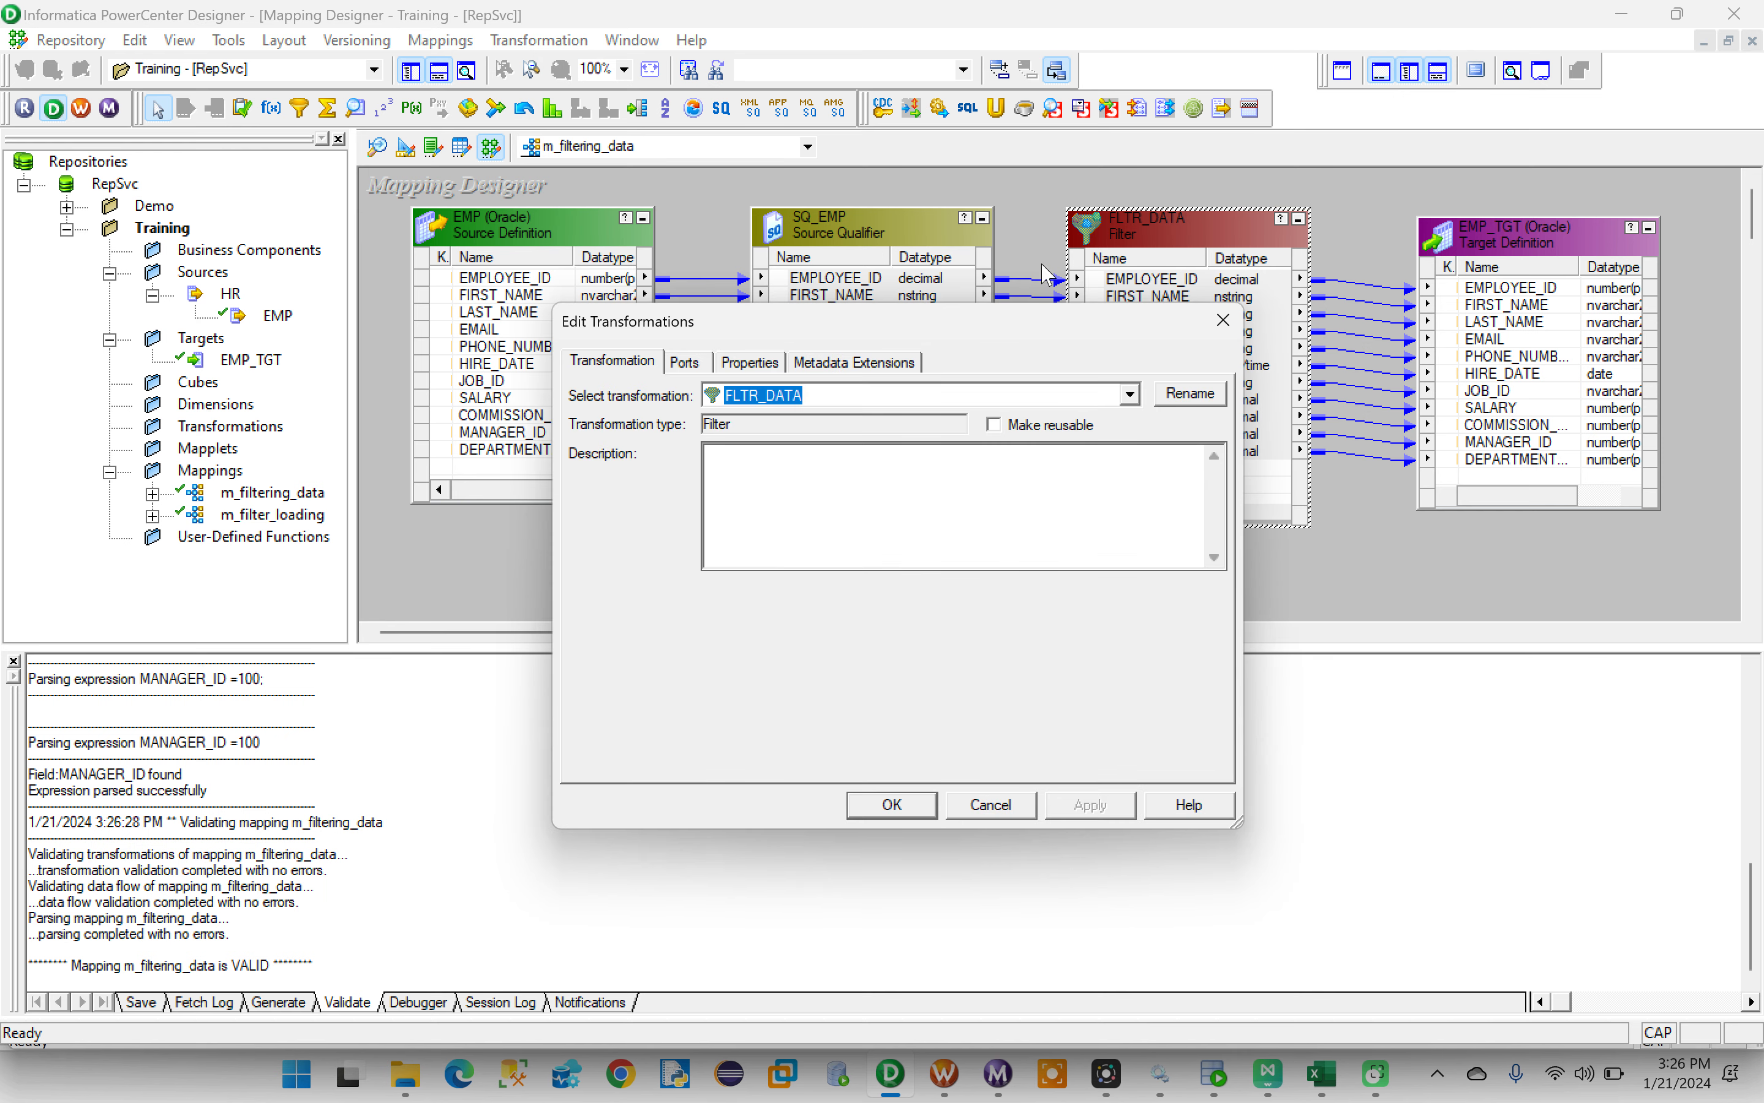
{"action": "left_click", "coordinate": [685, 364]}
{"action": "left_click", "coordinate": [739, 363]}
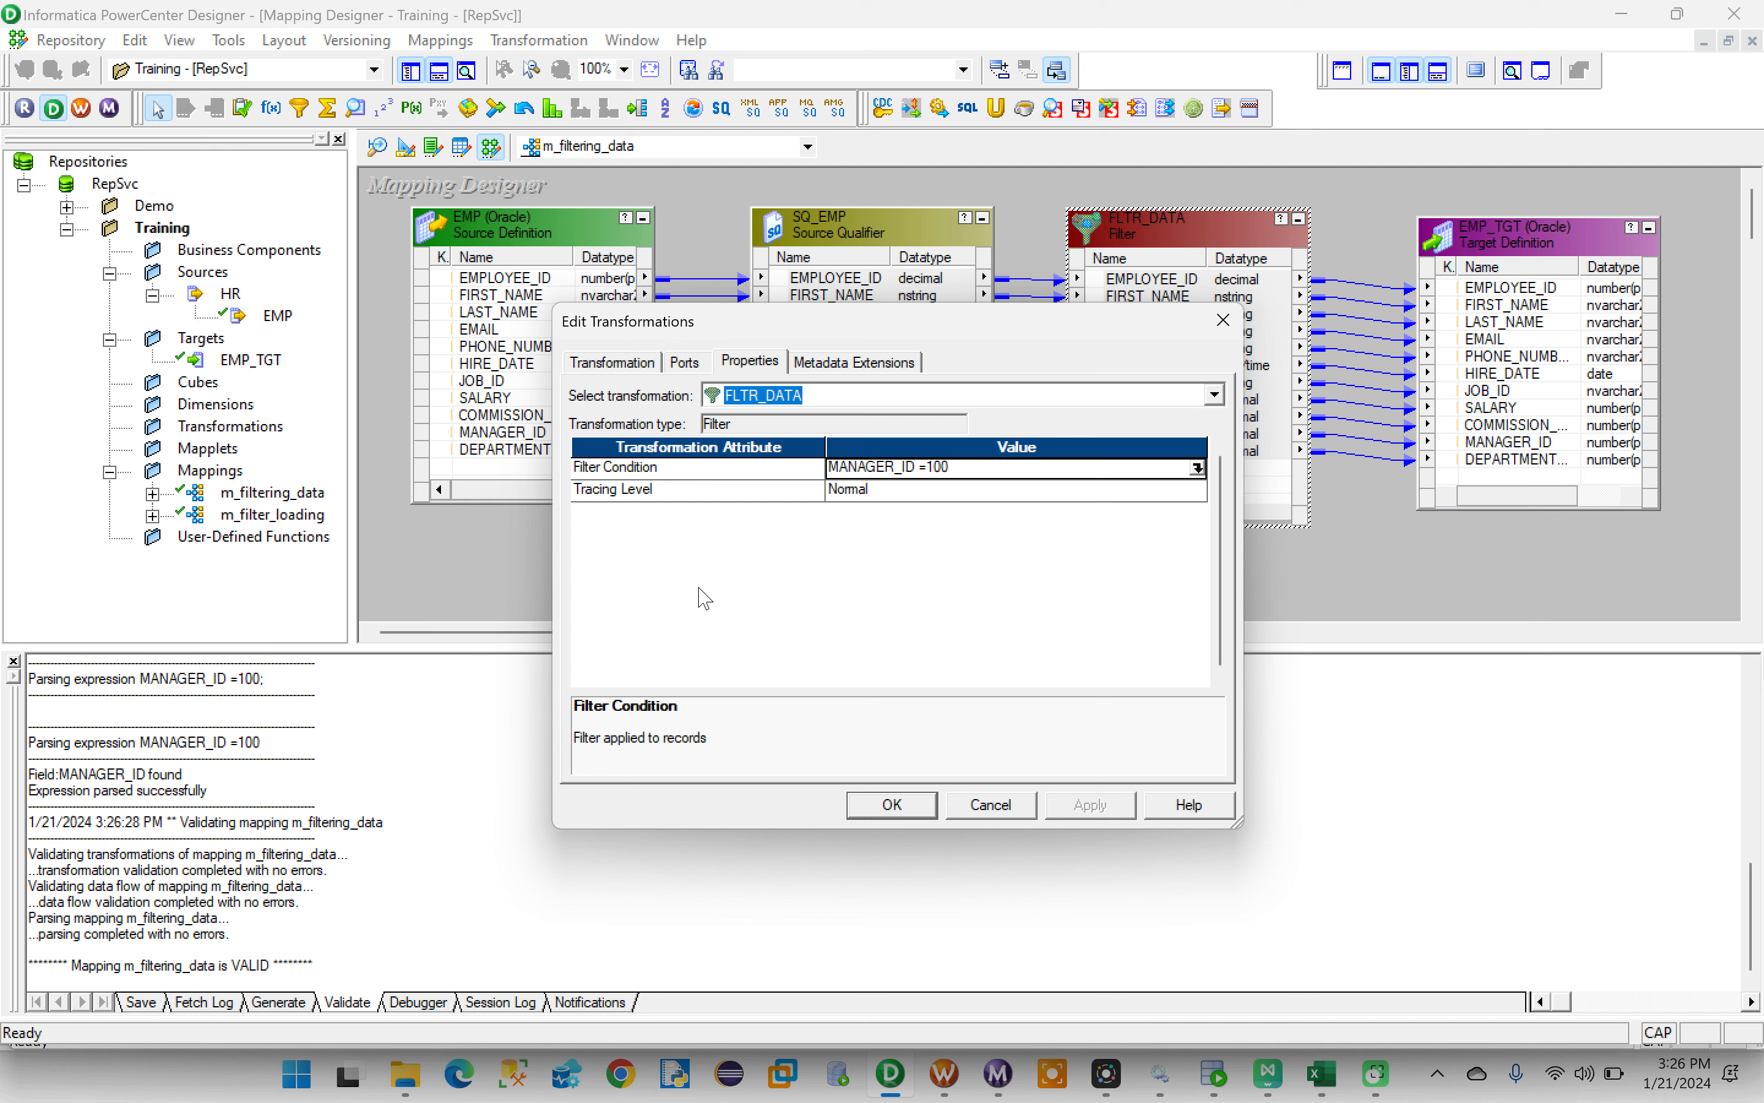
{"action": "left_click", "coordinate": [893, 805]}
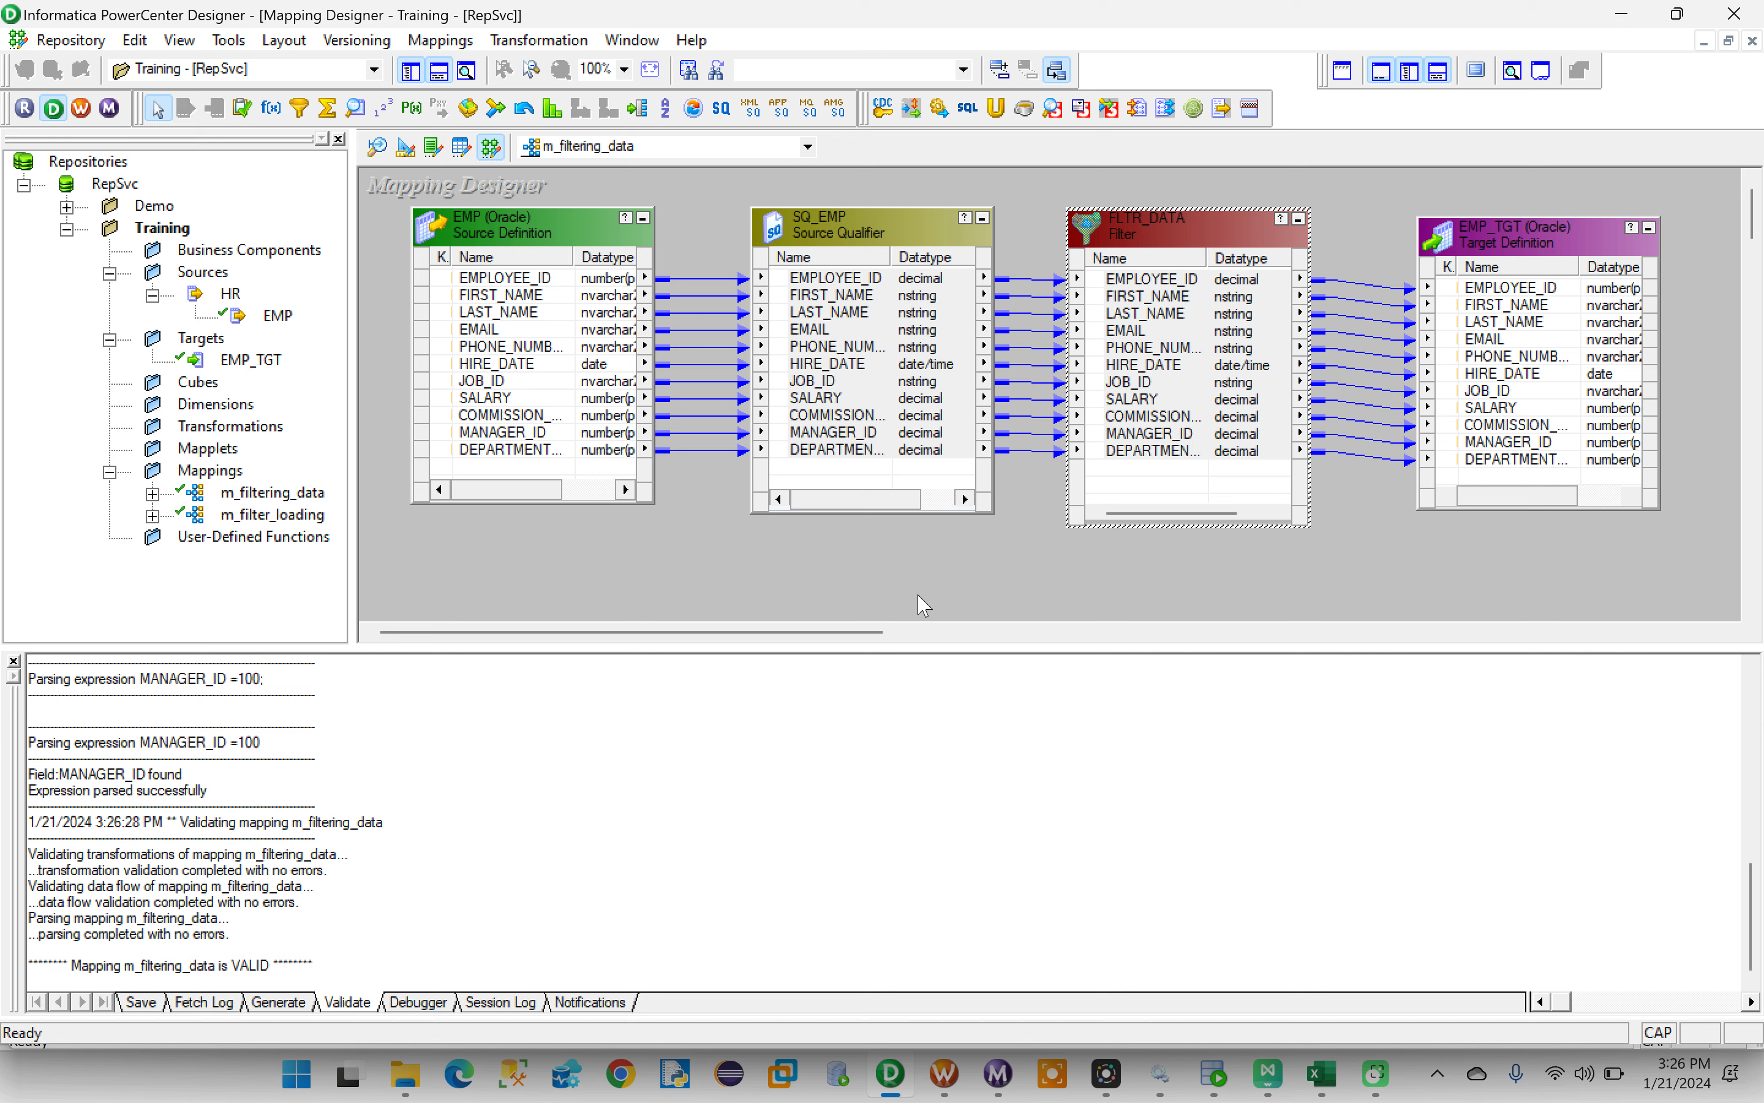
- Save the m_filtering_data mapping to the repository and arrange all its objects as icons
{"action": "left_click", "coordinate": [73, 41]}
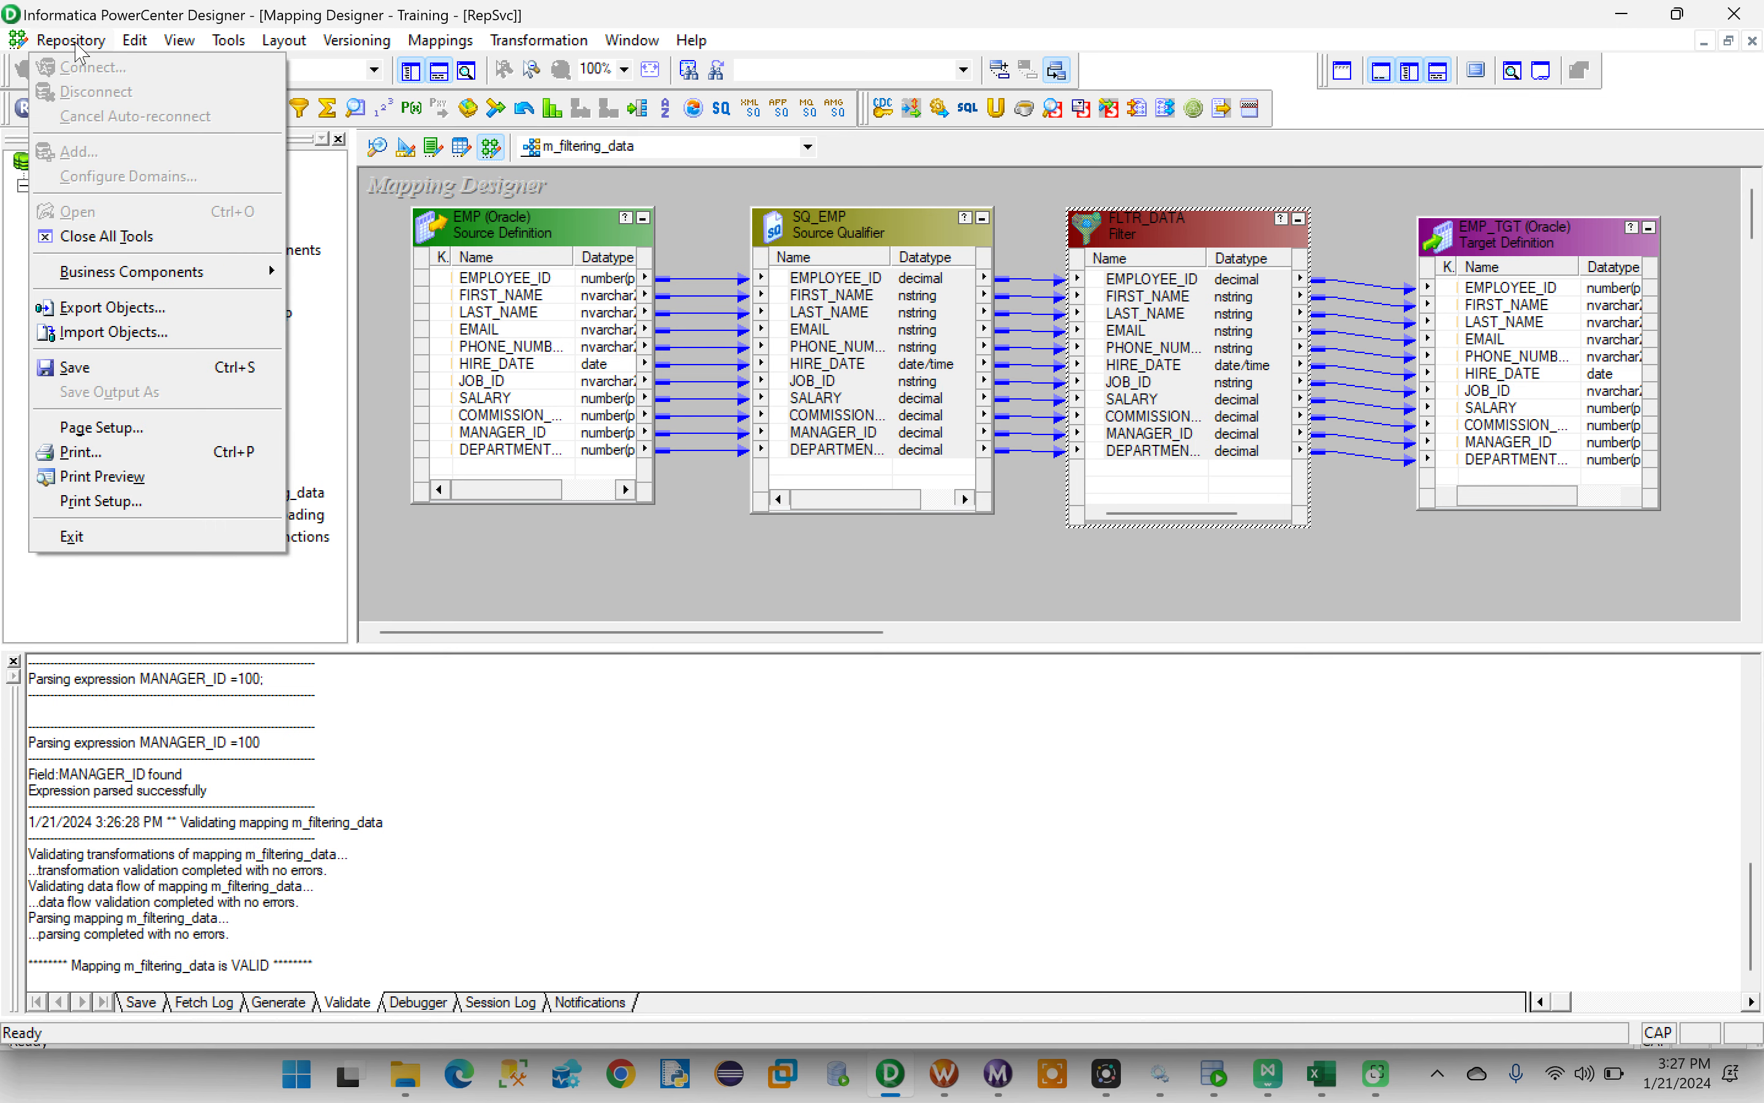
{"action": "left_click", "coordinate": [73, 374]}
{"action": "right_click", "coordinate": [632, 564]}
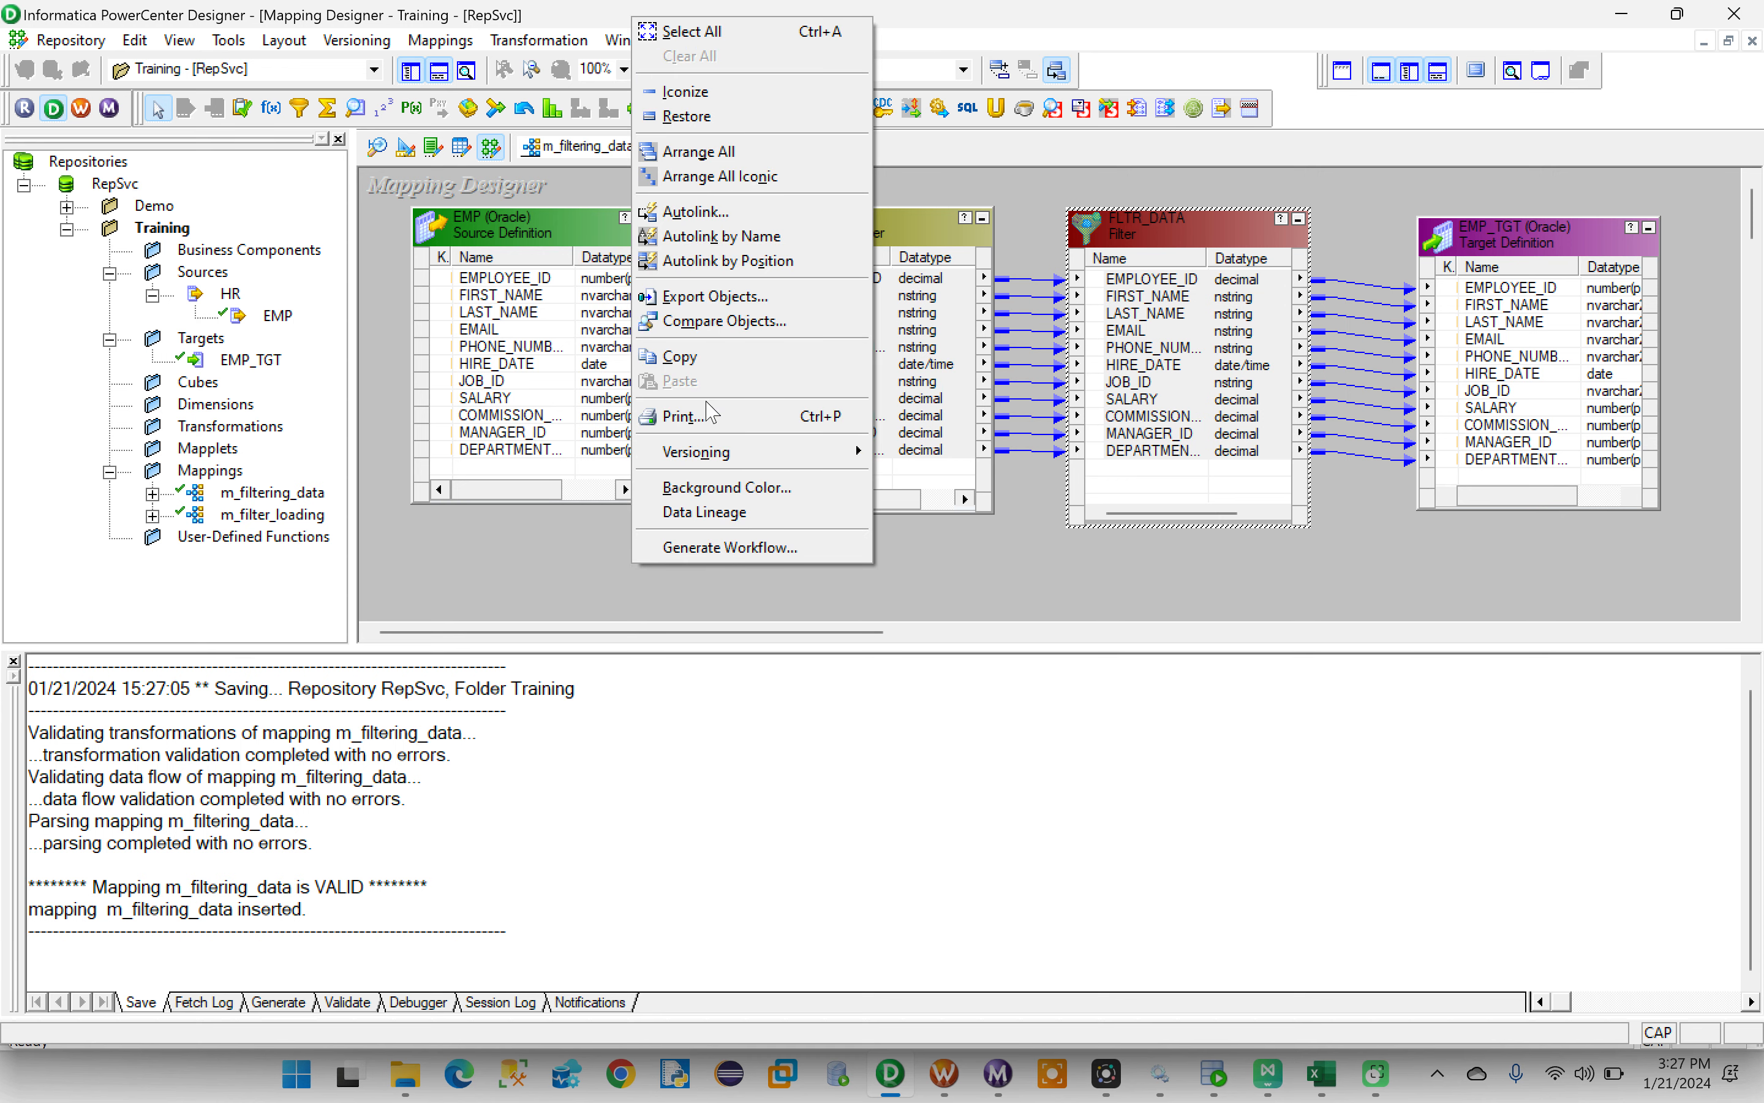
{"action": "left_click", "coordinate": [697, 177]}
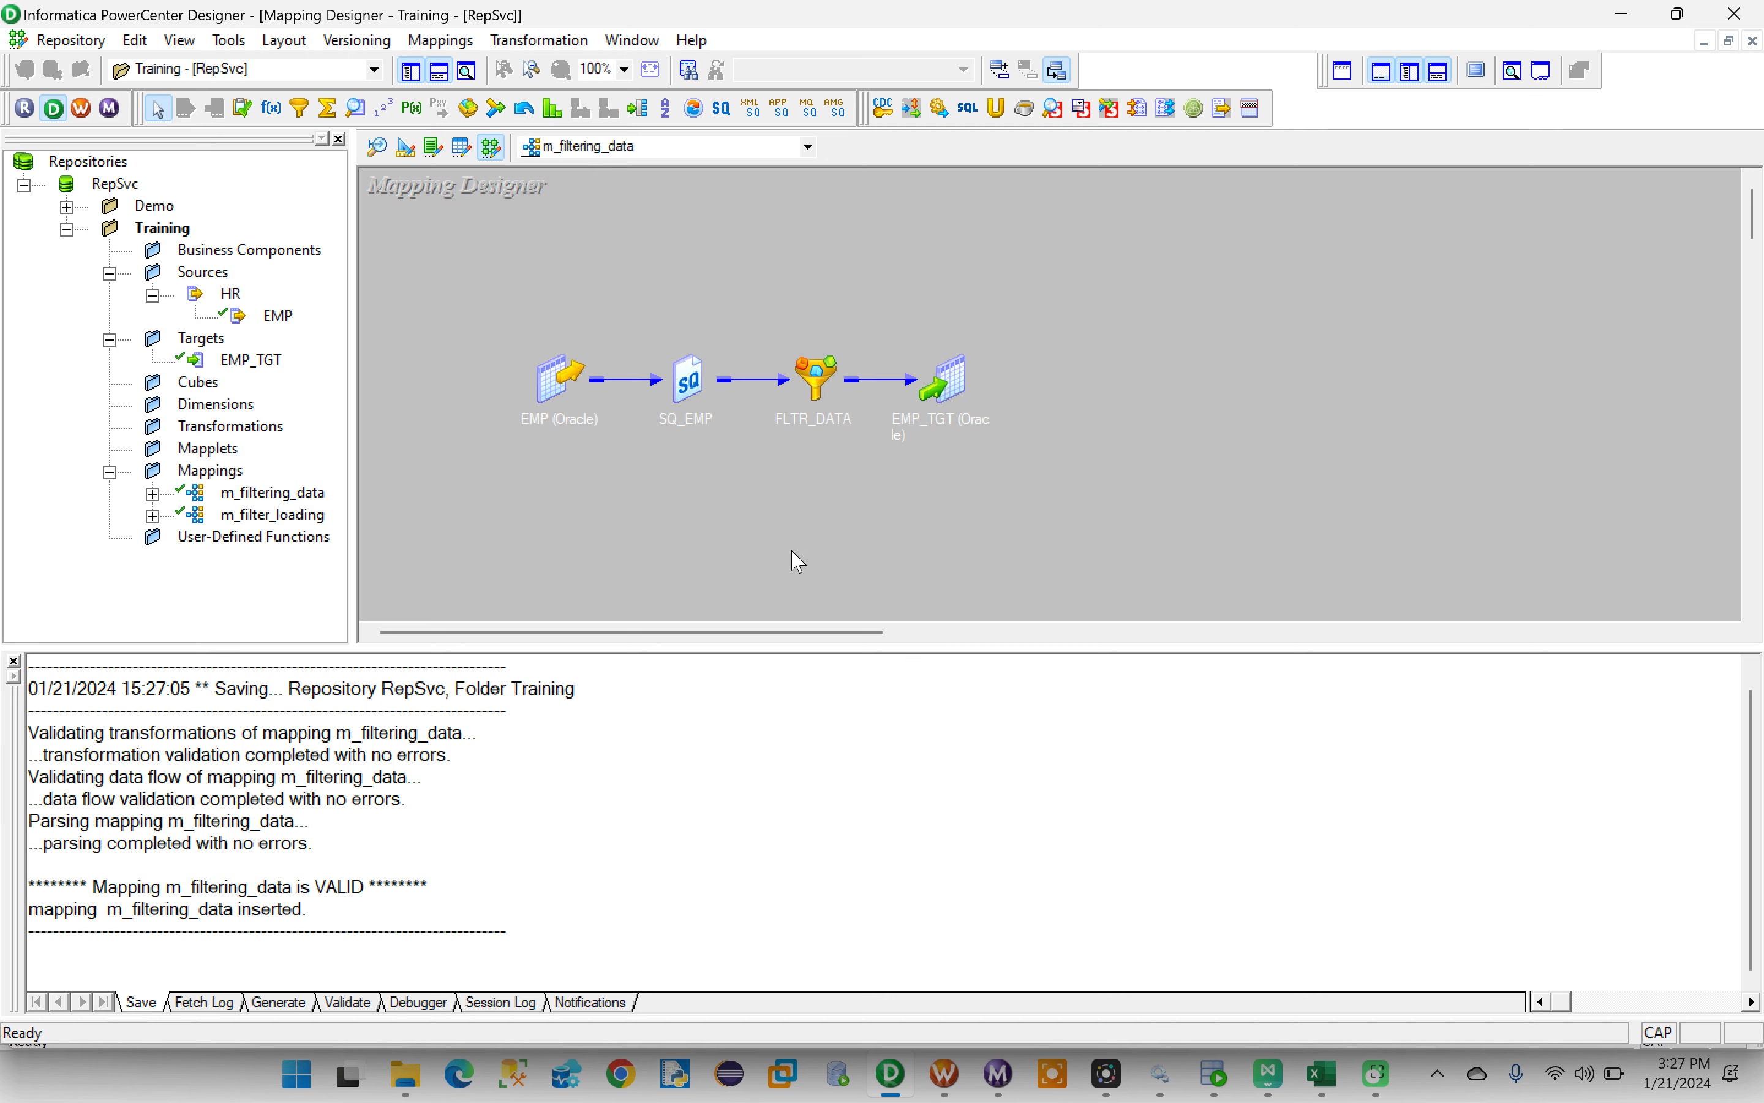
- Switch to PowerCenter Workflow Manager and clear the Task Developer workspace
{"action": "left_click", "coordinate": [944, 1082]}
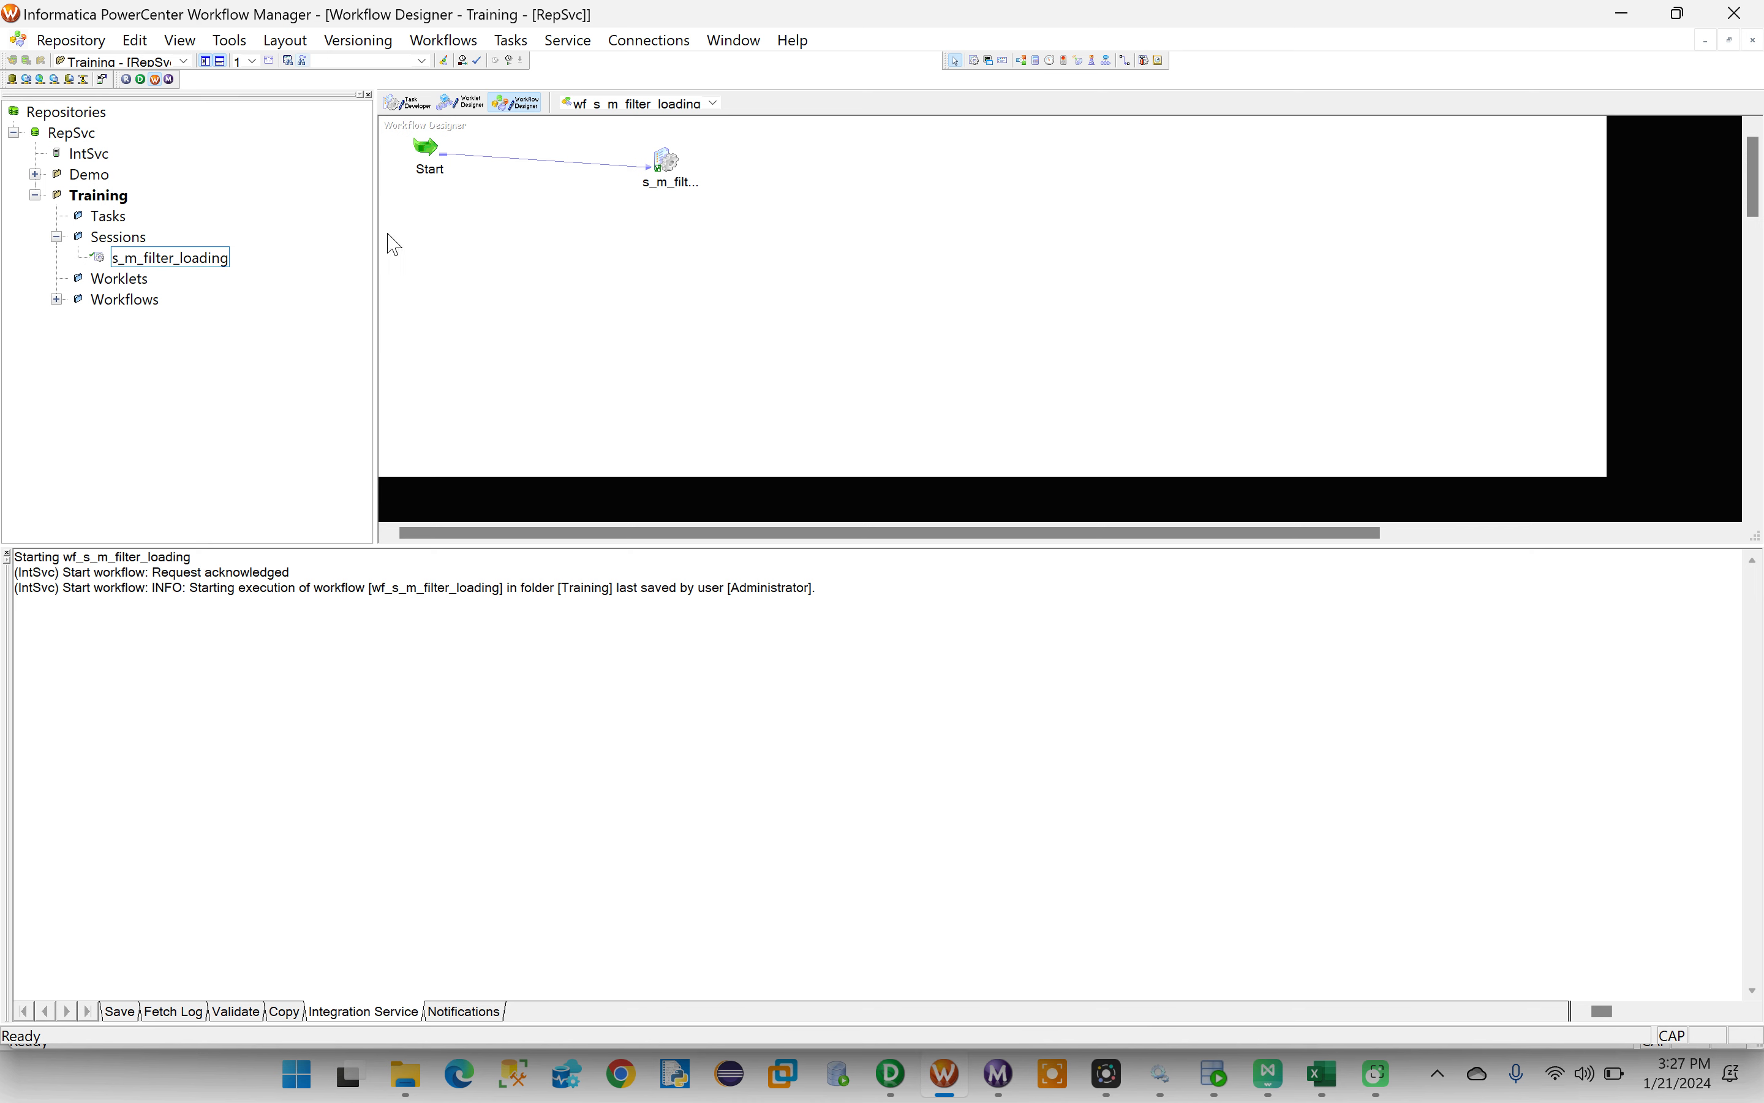
{"action": "left_click", "coordinate": [407, 102]}
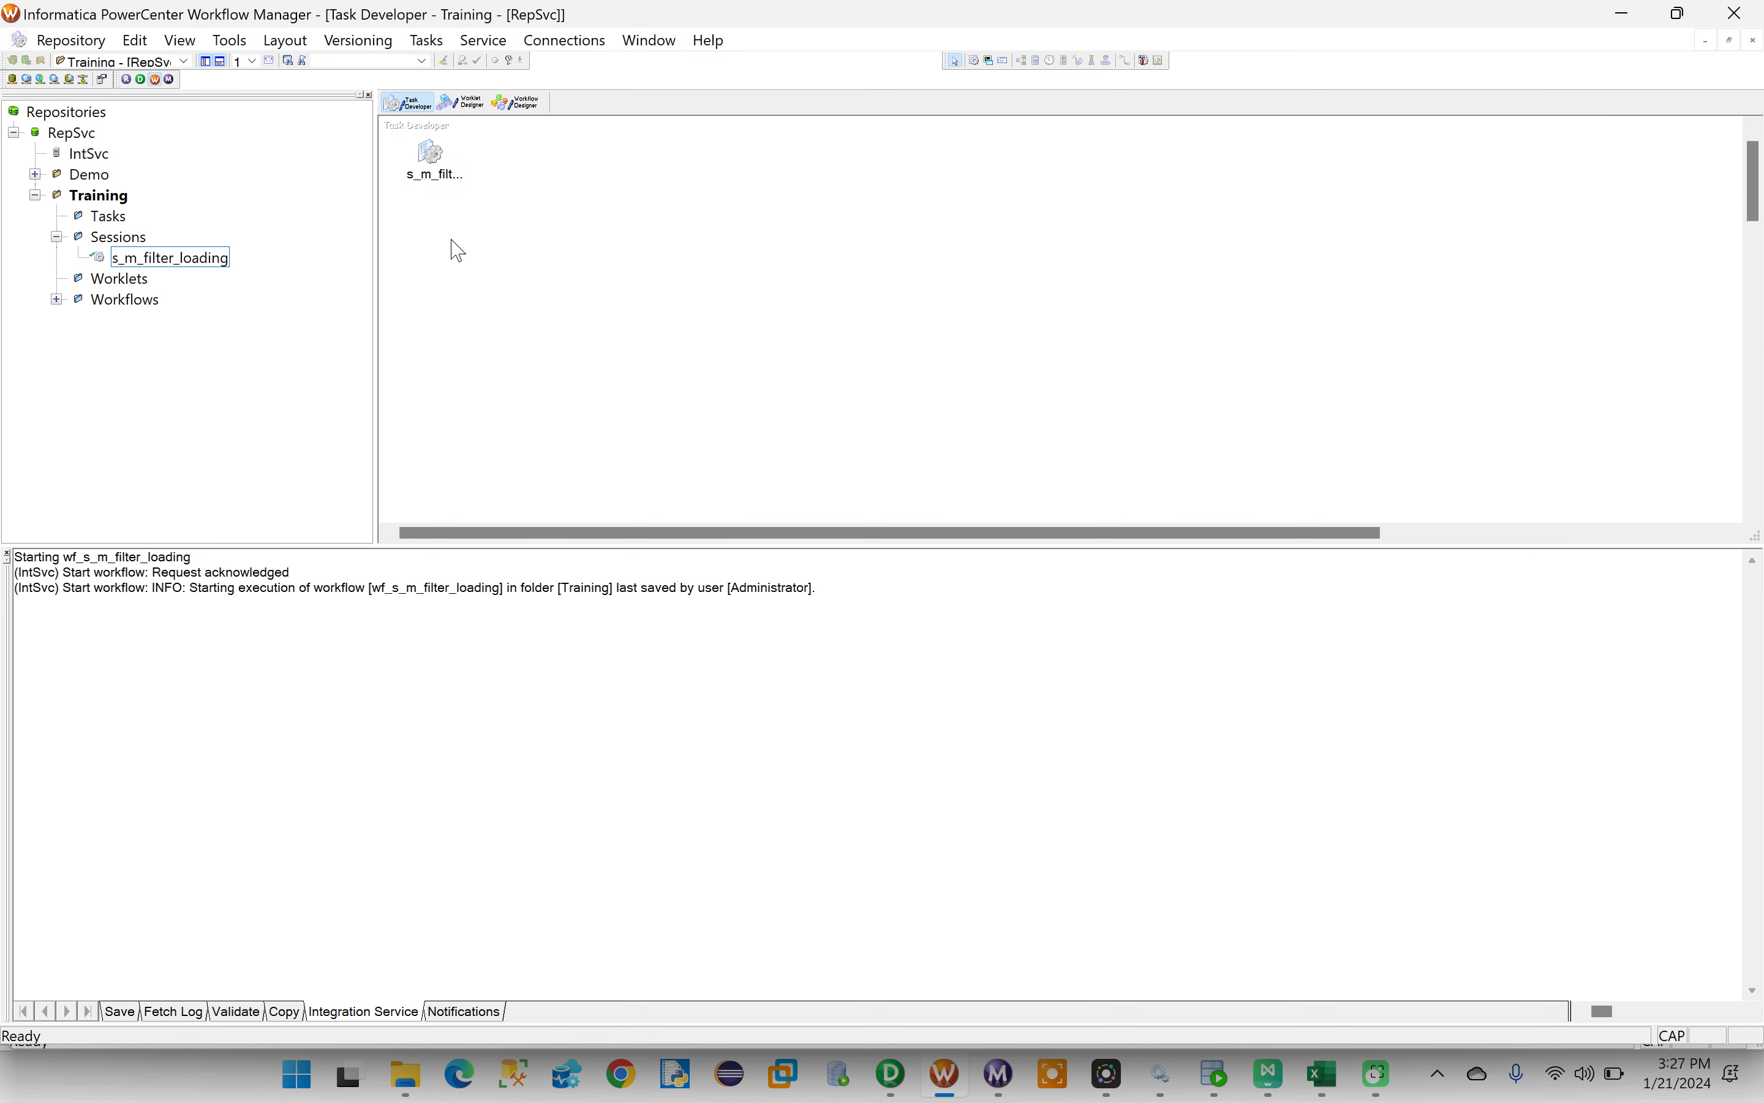
{"action": "right_click", "coordinate": [568, 199]}
{"action": "left_click", "coordinate": [594, 236]}
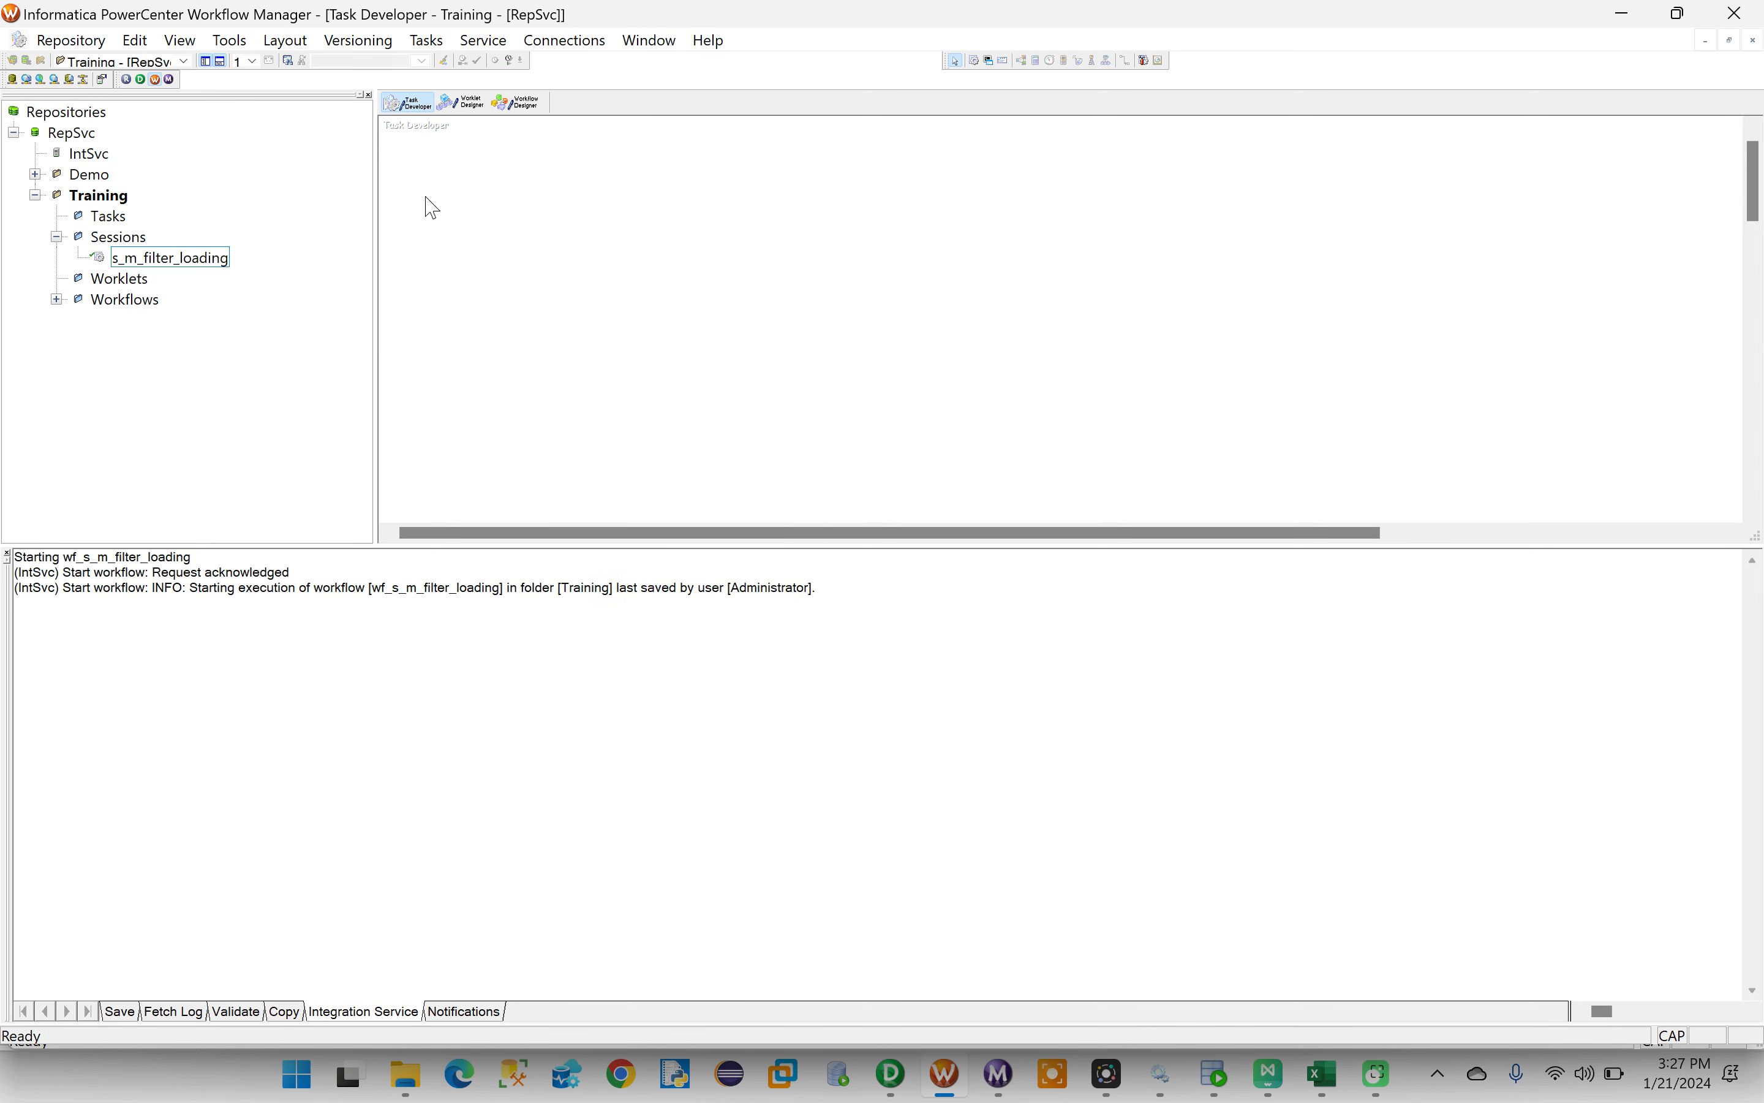
- Begin a new Session task, and copy the mapping name m_filtering_data from the mapping's edit settings in PowerCenter Designer
{"action": "left_click", "coordinate": [426, 40]}
{"action": "left_click", "coordinate": [452, 65]}
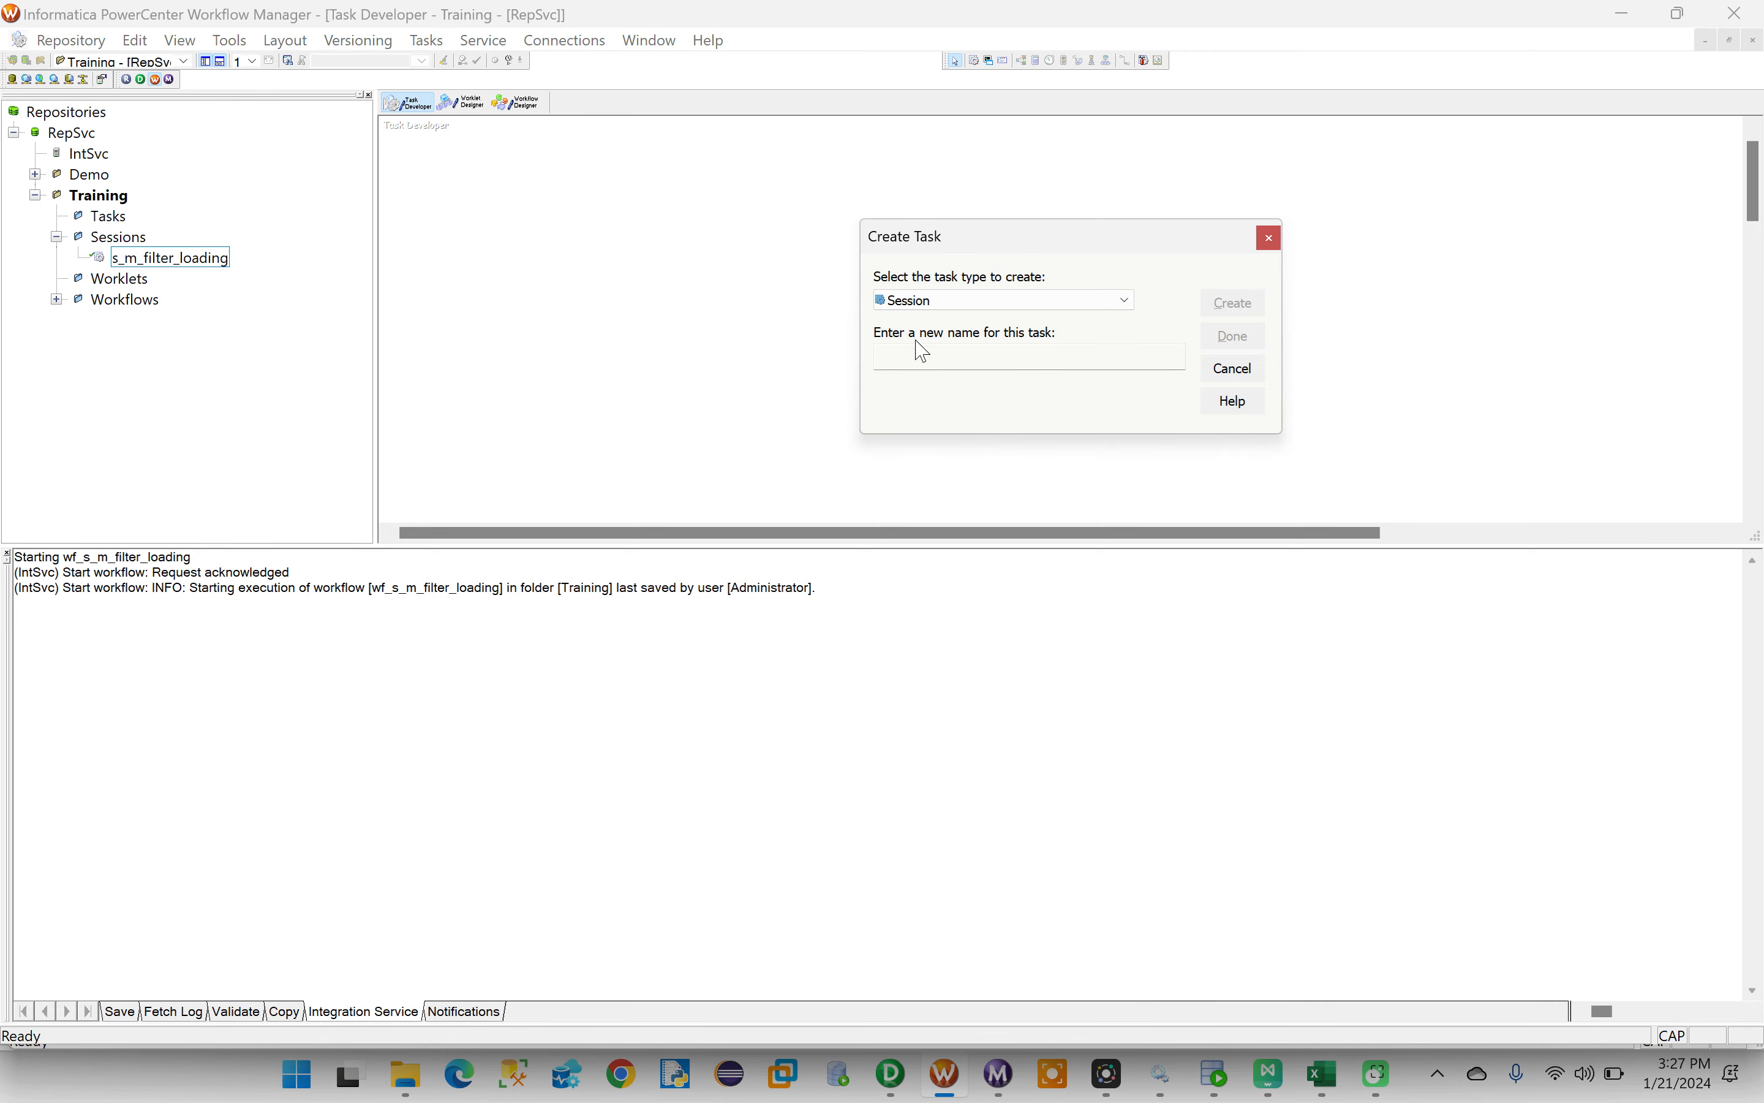
{"action": "left_click", "coordinate": [891, 1087]}
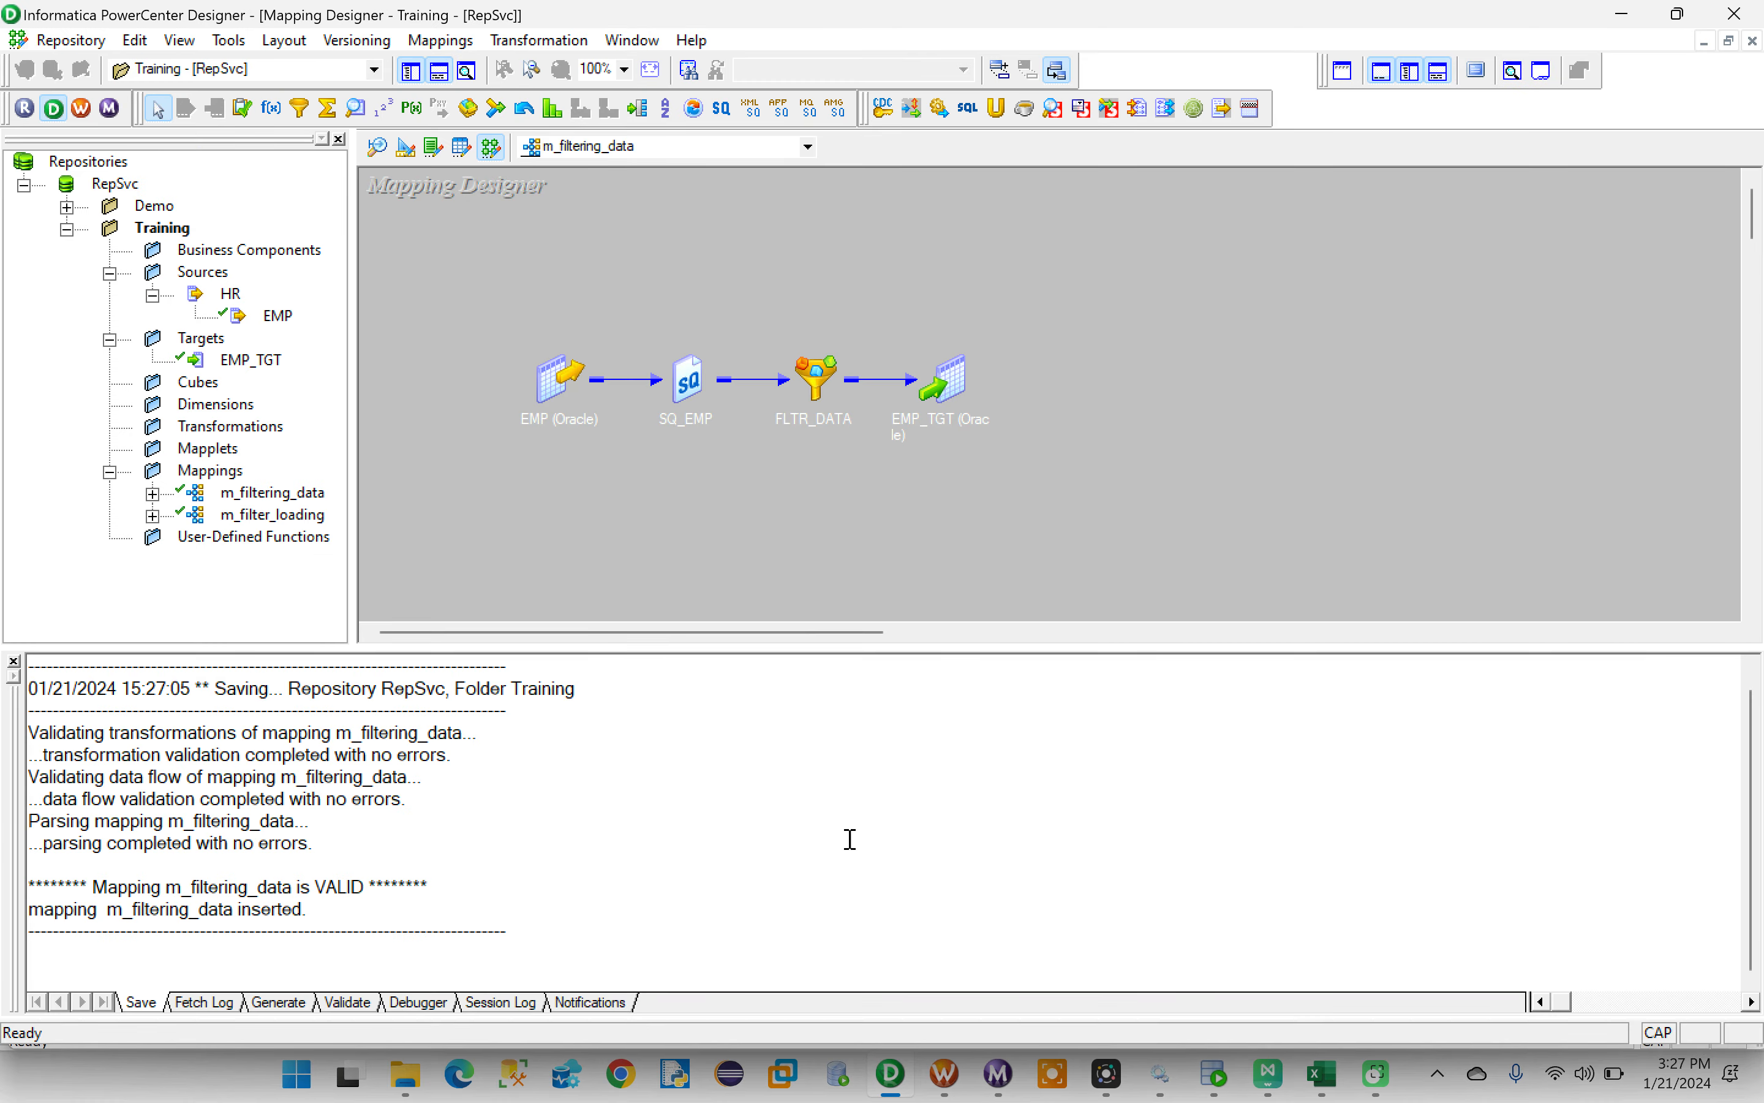
{"action": "left_click", "coordinate": [442, 40]}
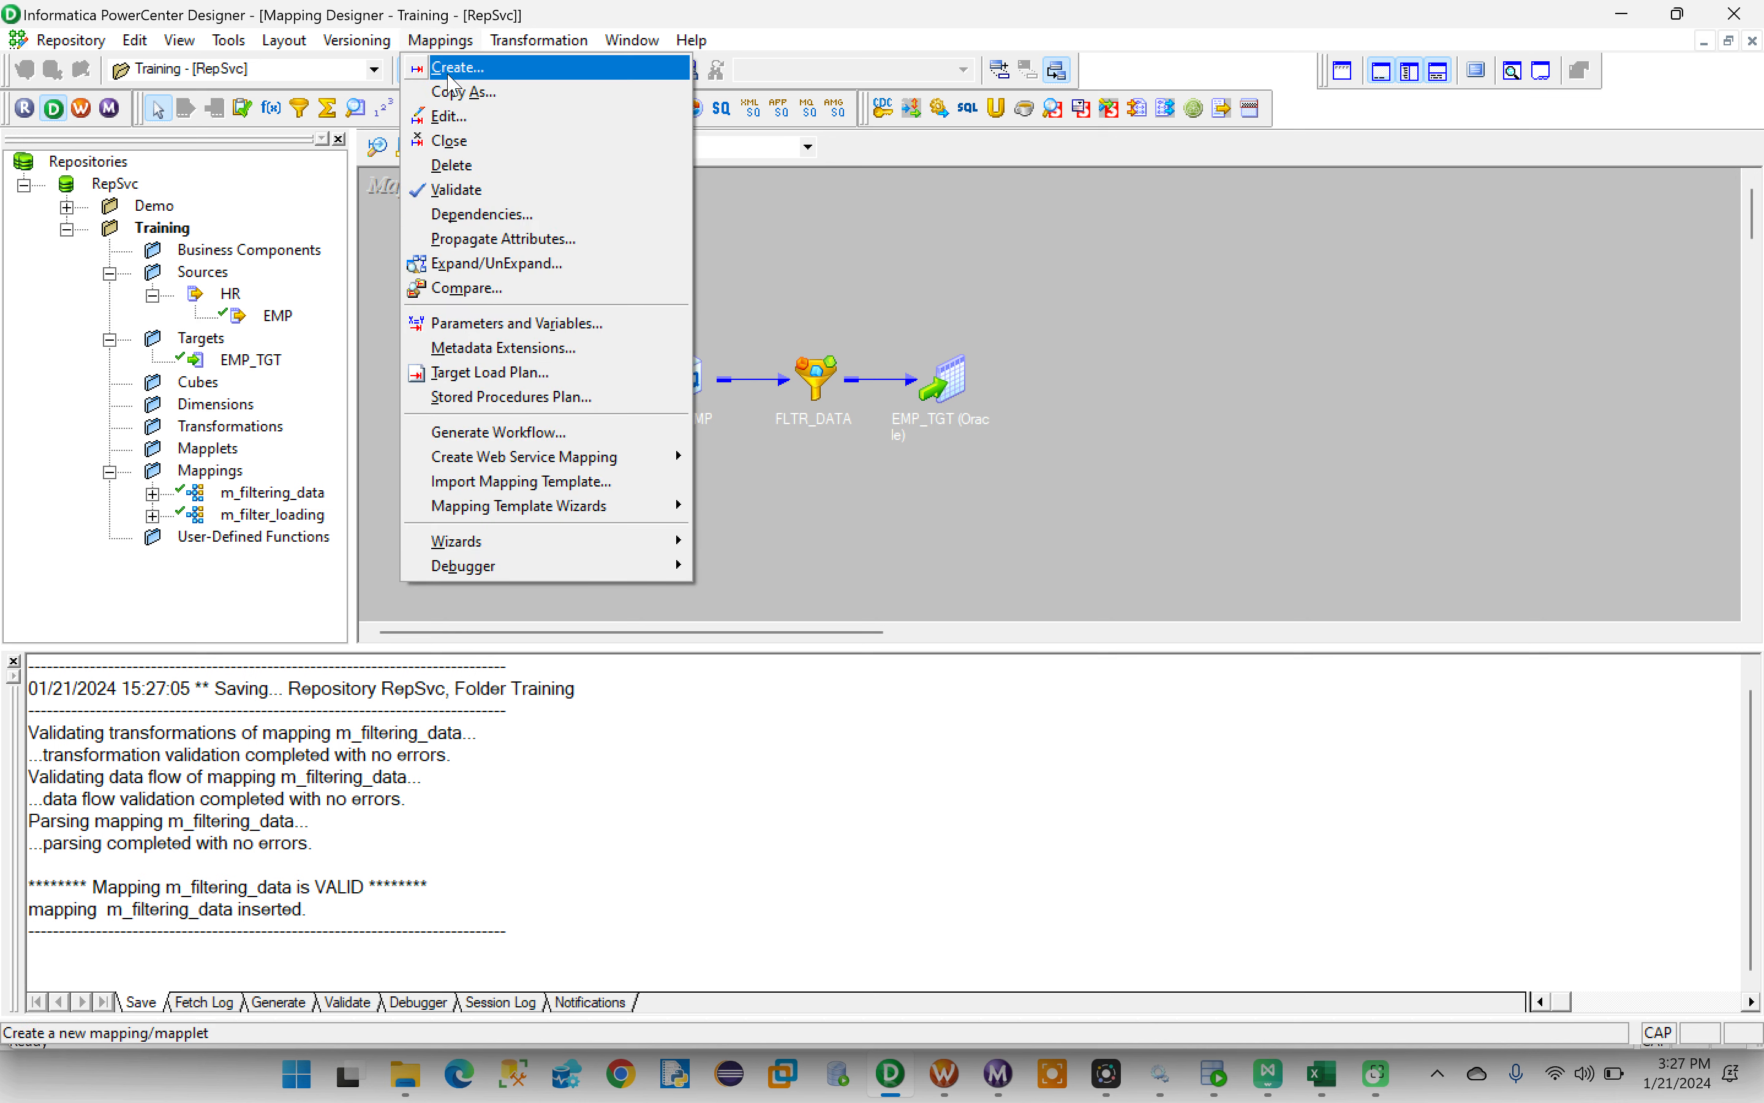
{"action": "left_click", "coordinate": [446, 113]}
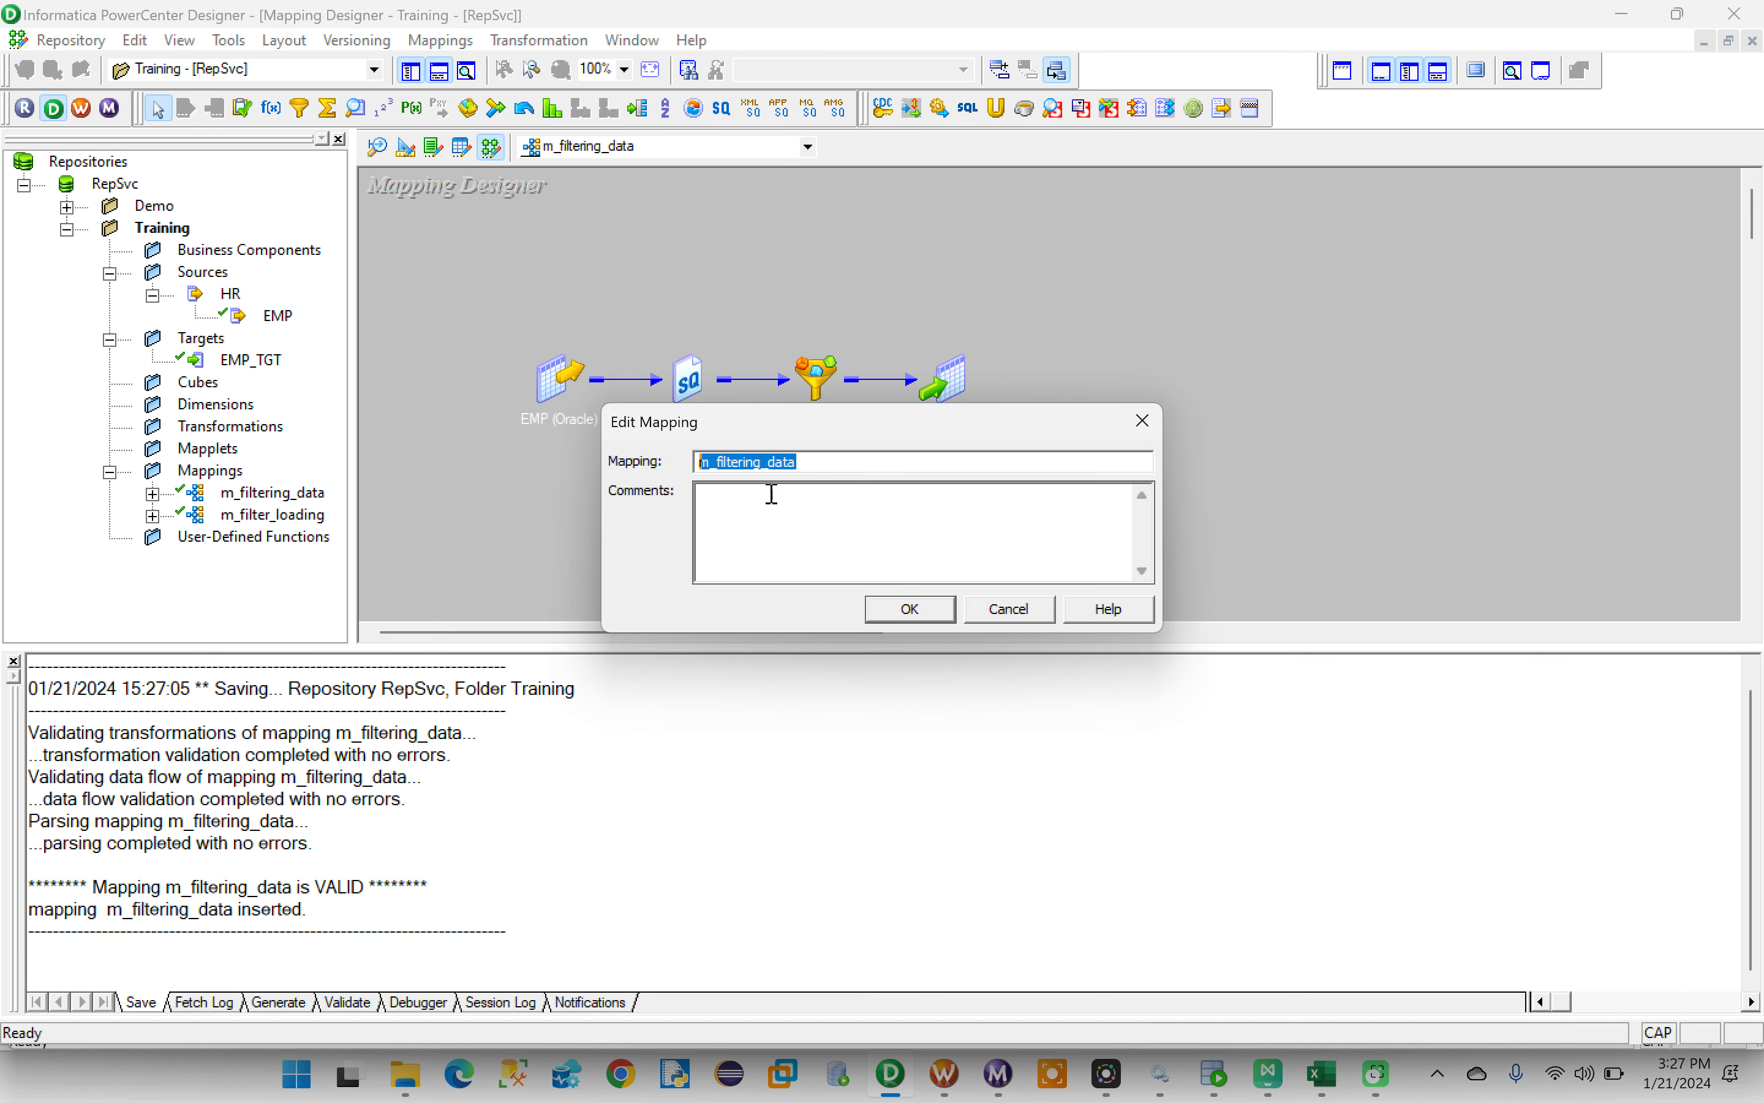
{"action": "left_click", "coordinate": [883, 608]}
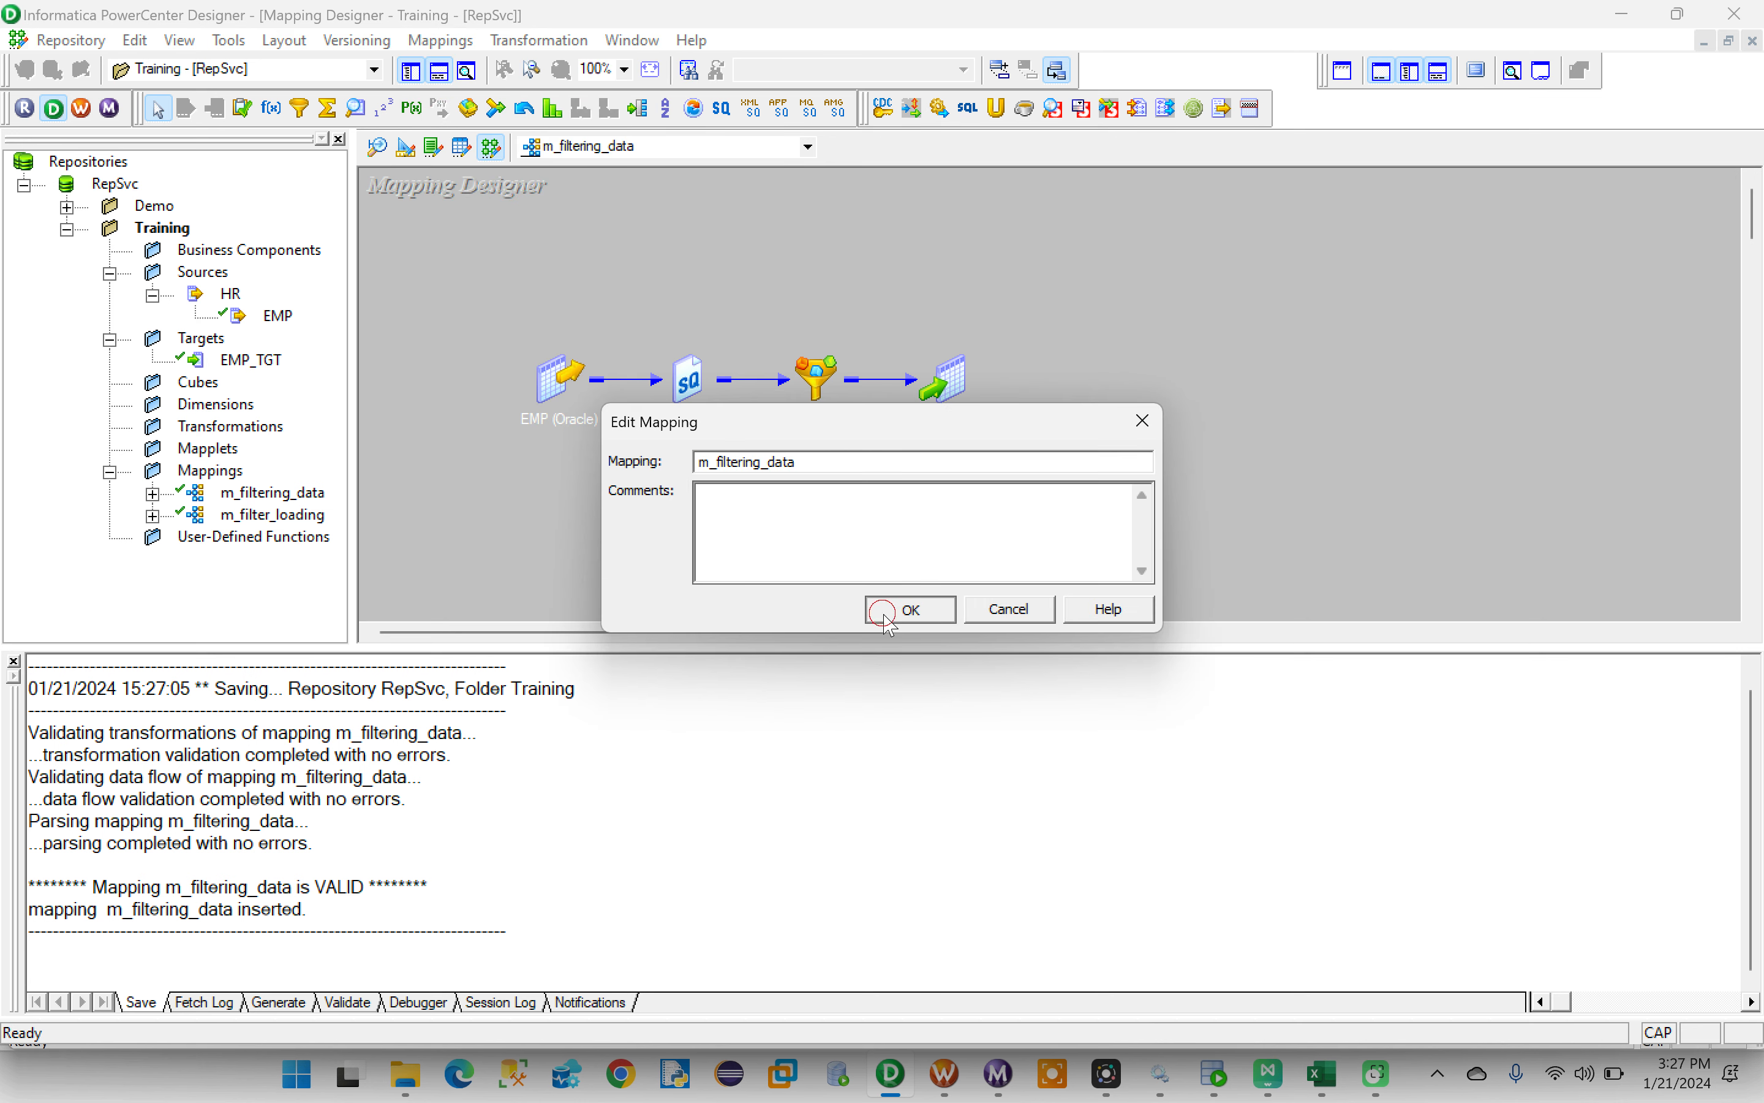
- Create the session s_m_filtering_data in Workflow Manager and associate it with the m_filtering_data mapping
{"action": "left_click", "coordinate": [958, 1090]}
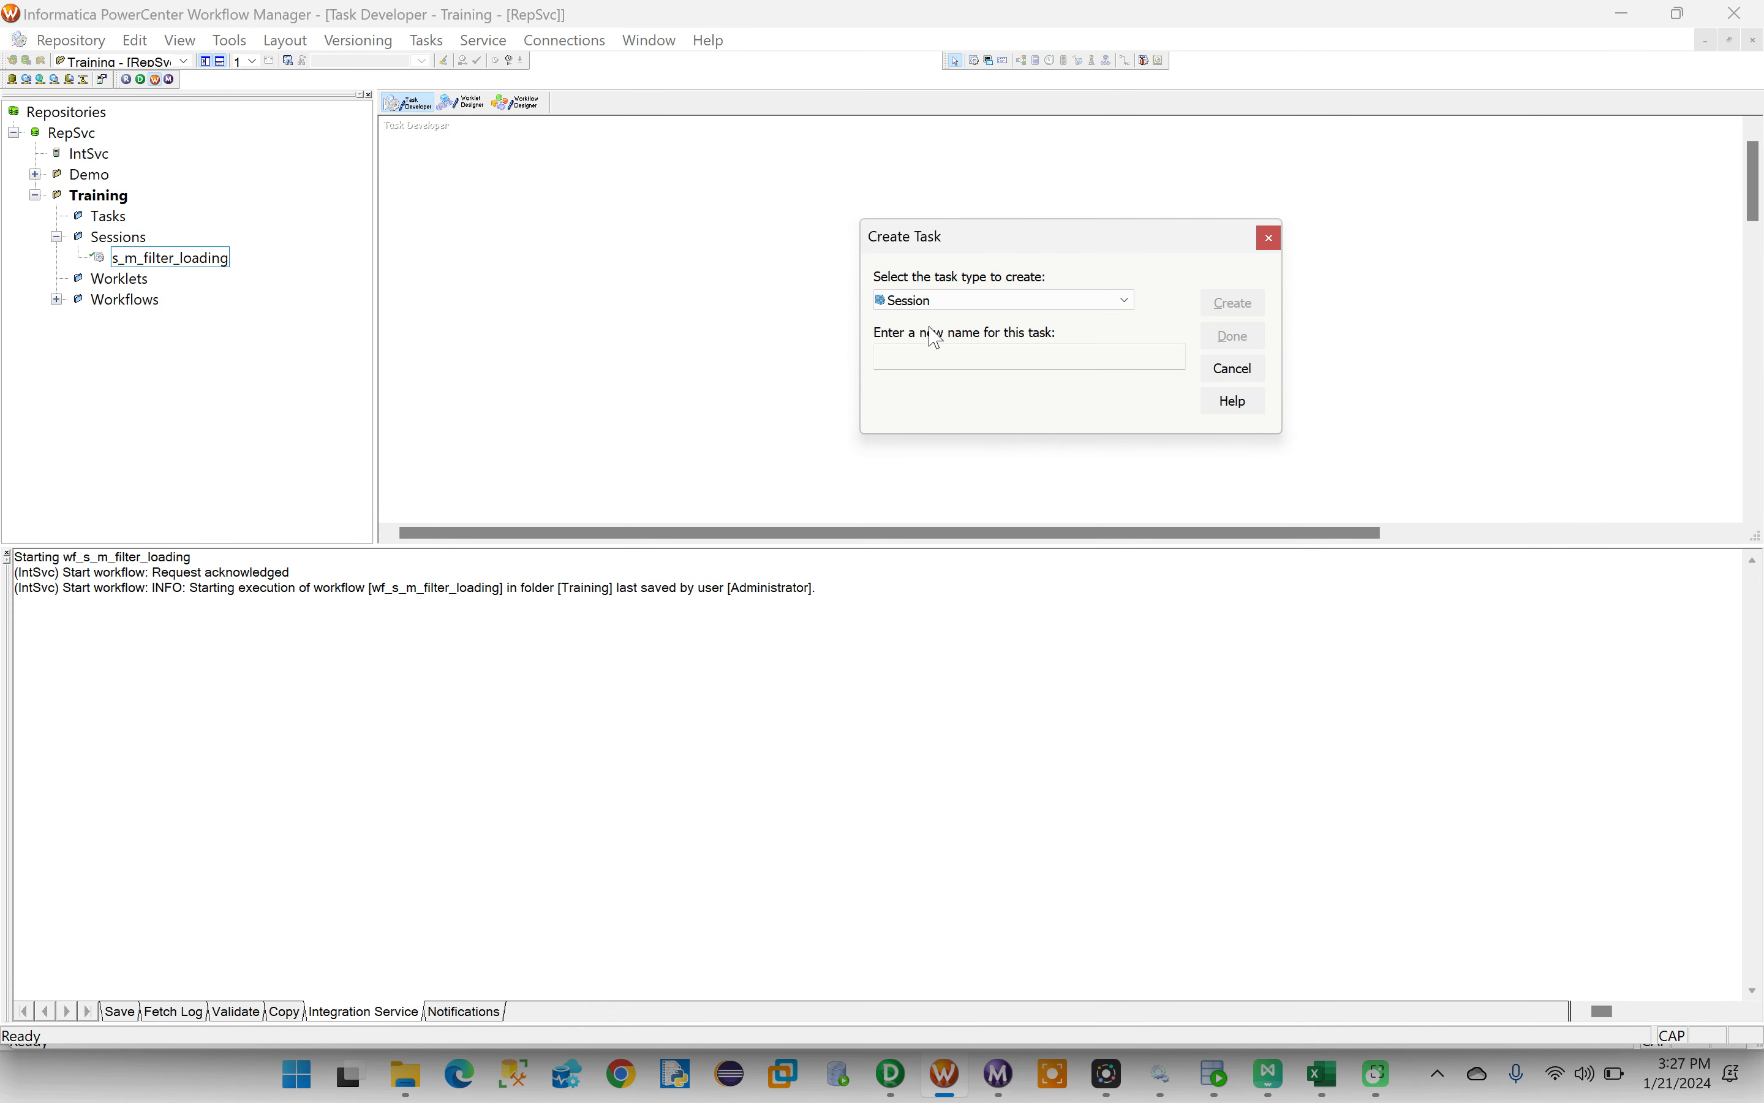
{"action": "left_click", "coordinate": [930, 362]}
{"action": "key", "text": "Caps_Lock"}
{"action": "type", "text": "s"}
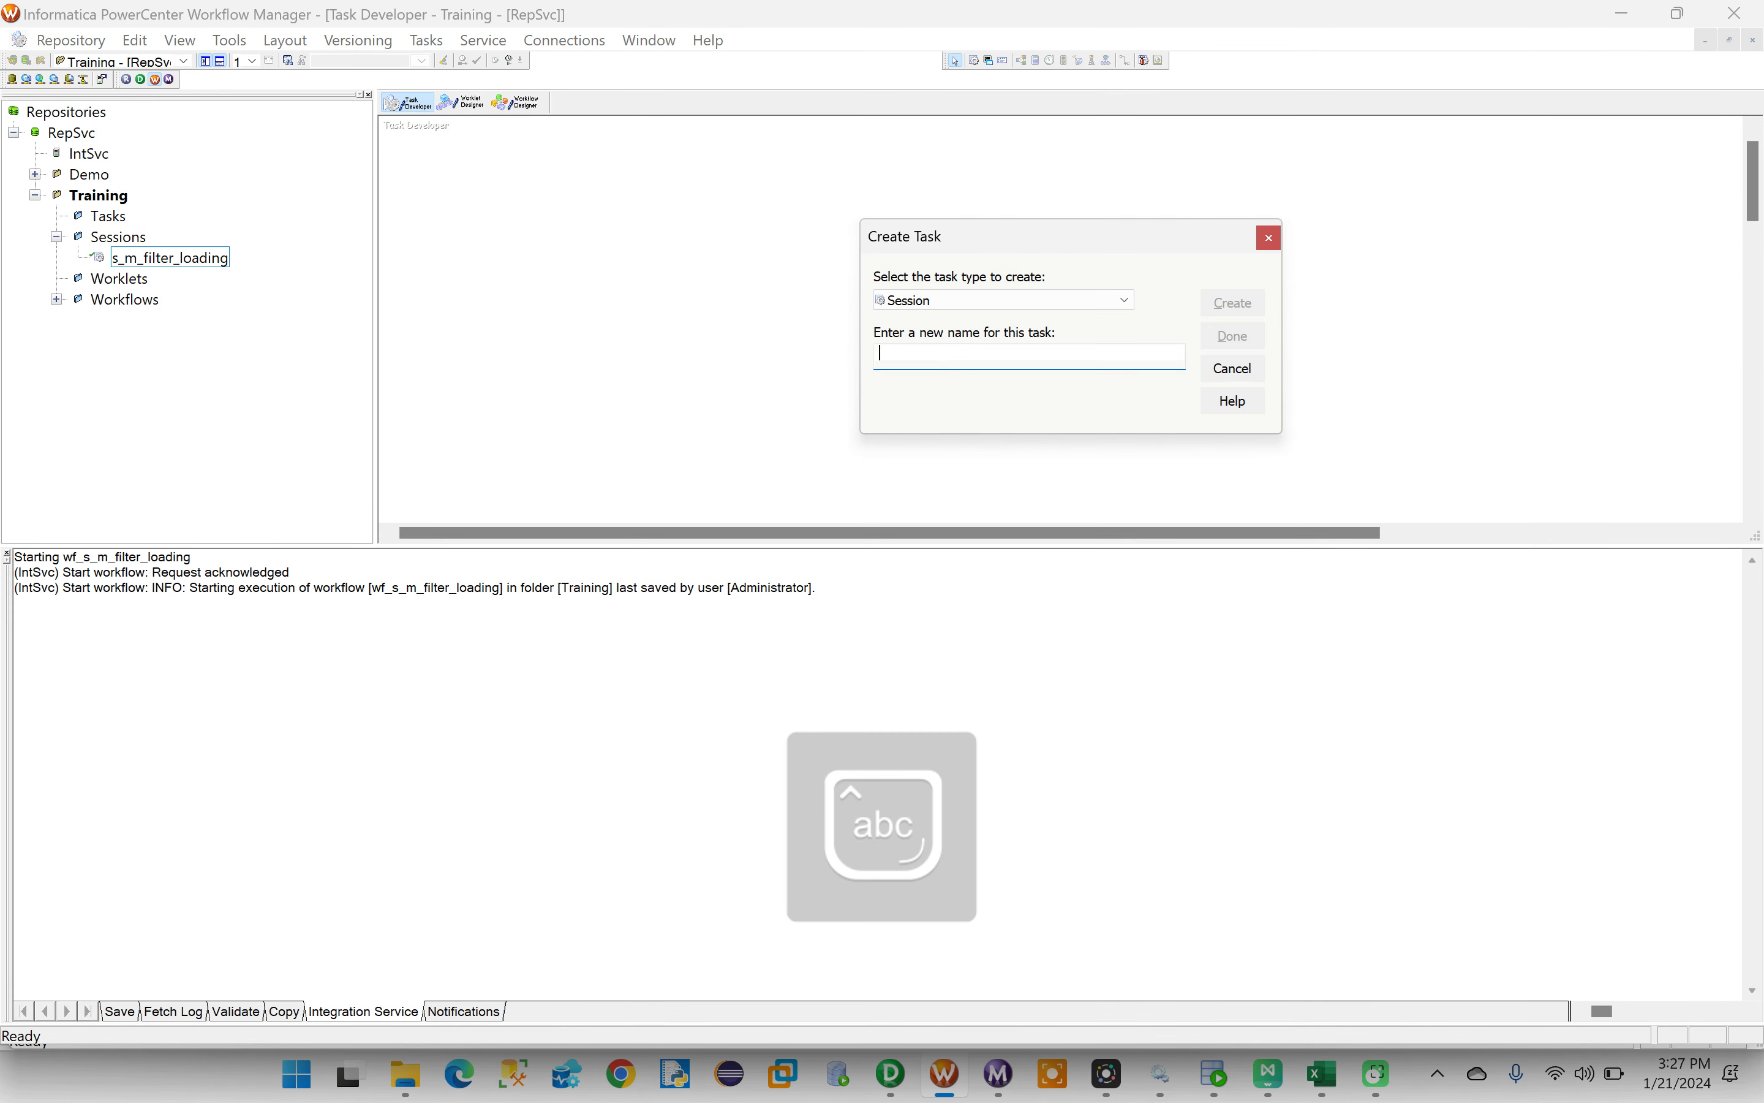
{"action": "type", "text": "_m_filtering_data"}
{"action": "left_click", "coordinate": [1243, 303]}
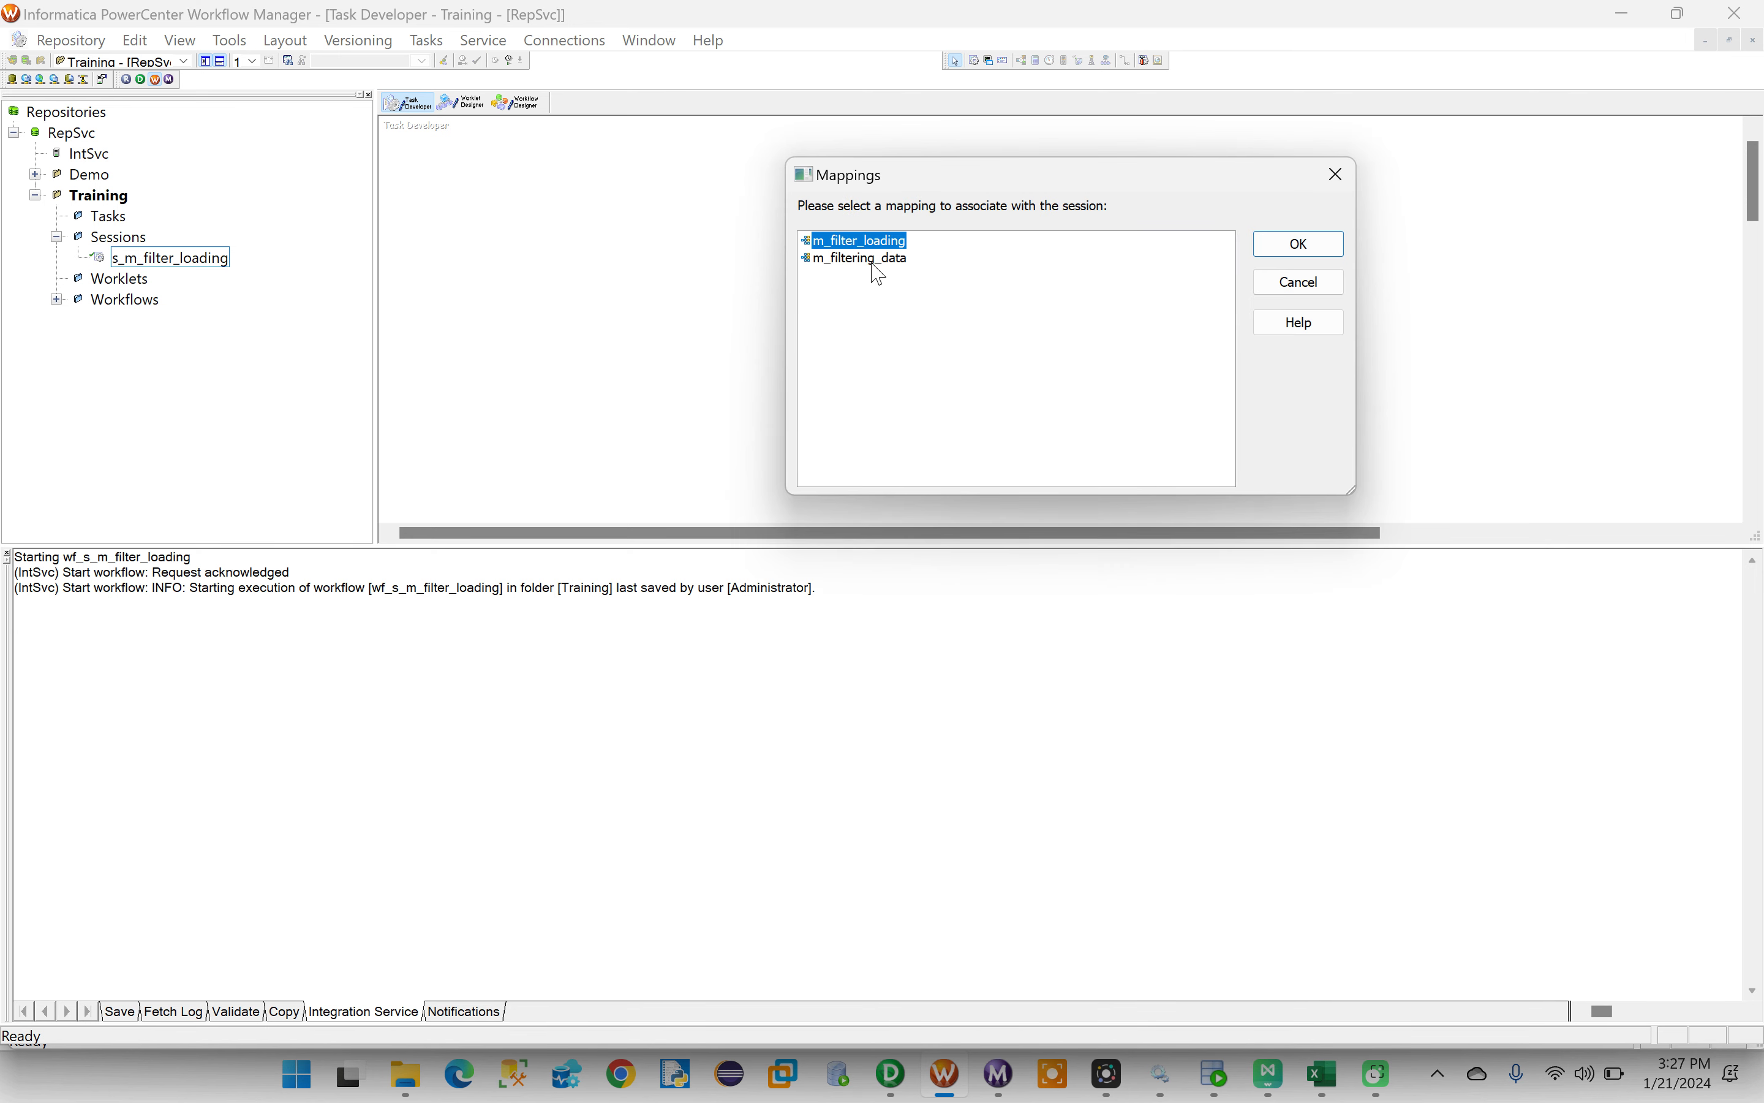
{"action": "left_click", "coordinate": [844, 261]}
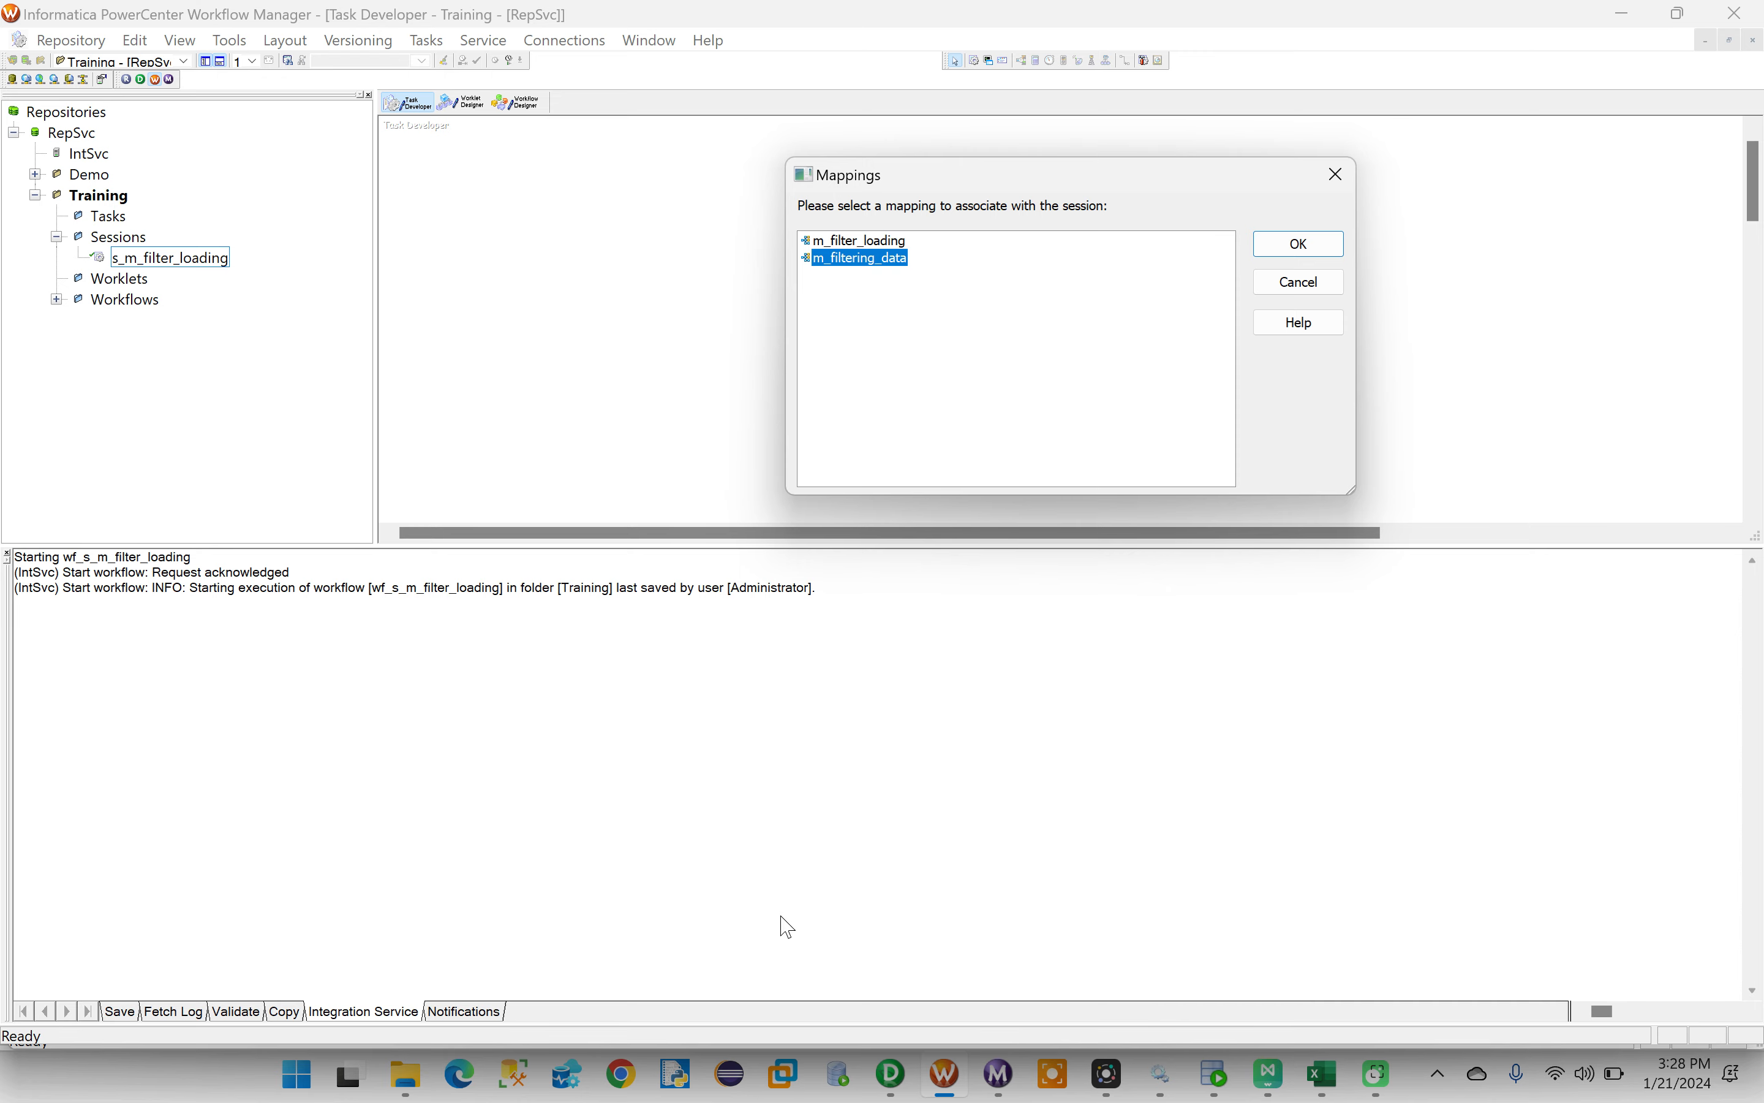
{"action": "left_click", "coordinate": [891, 1075]}
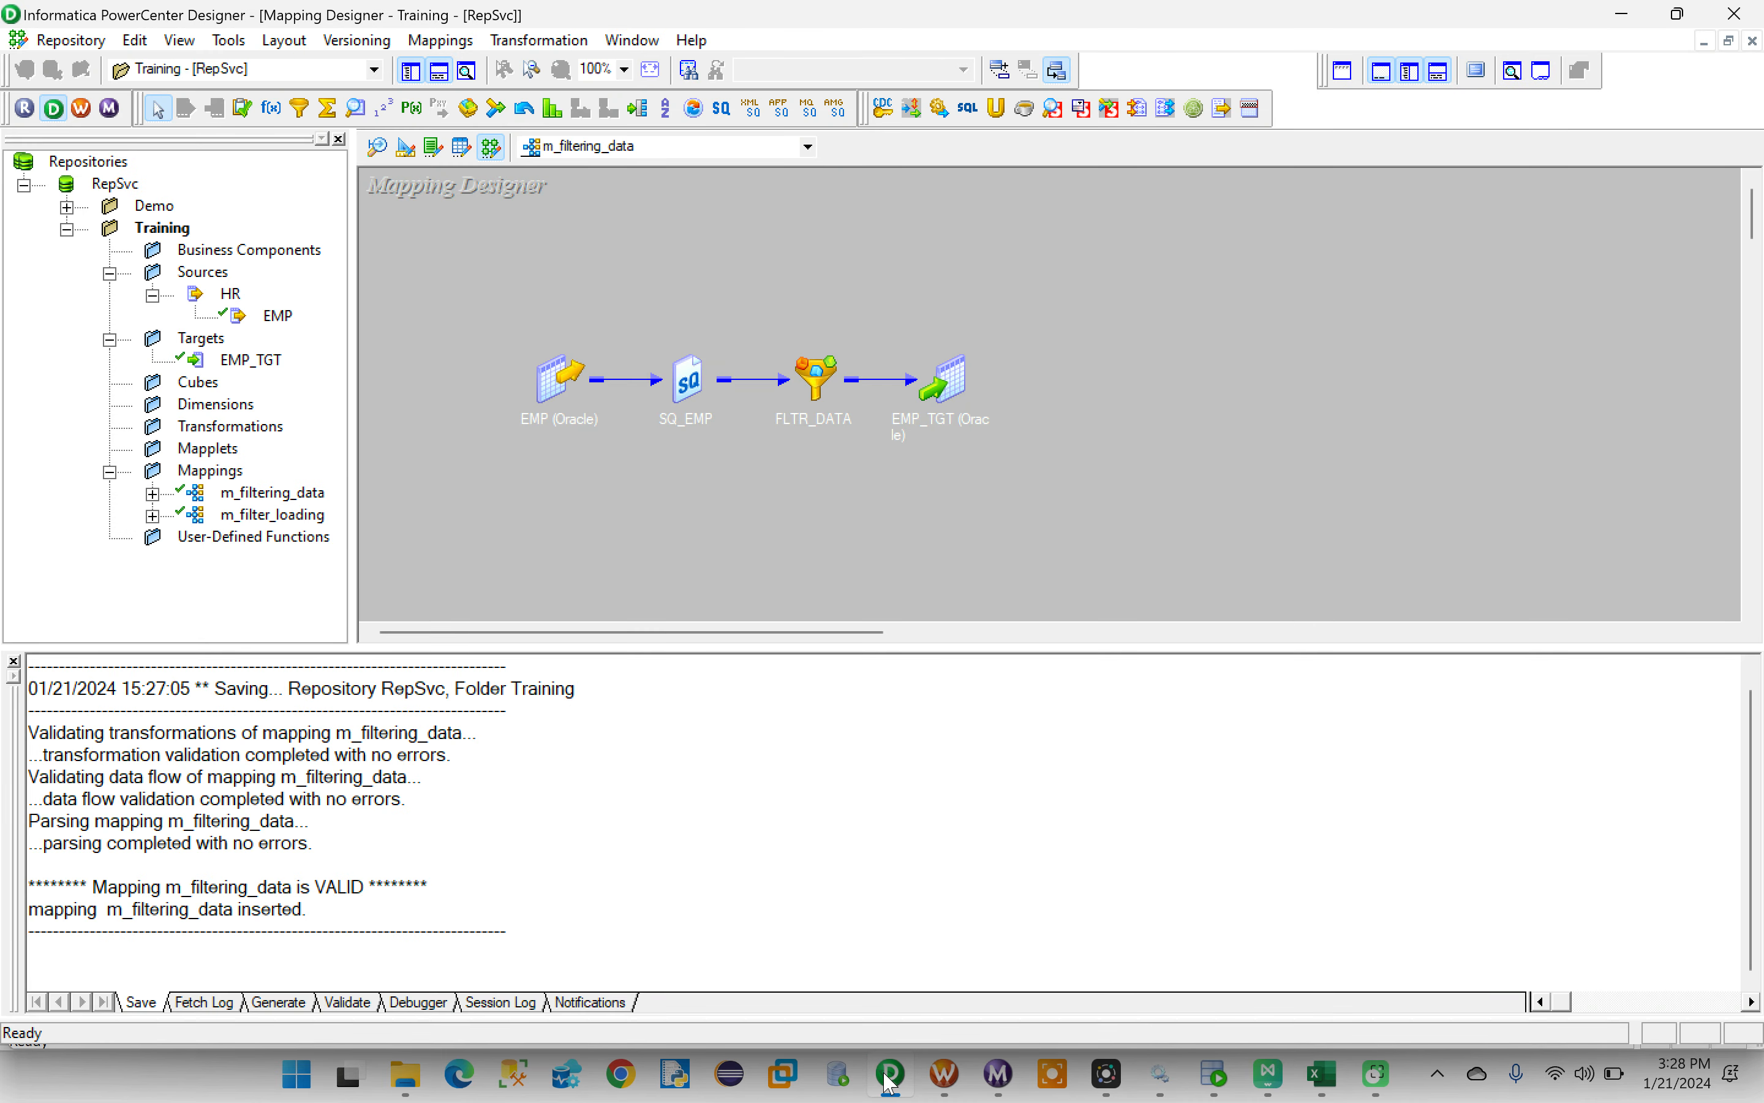
{"action": "left_click", "coordinate": [891, 1078]}
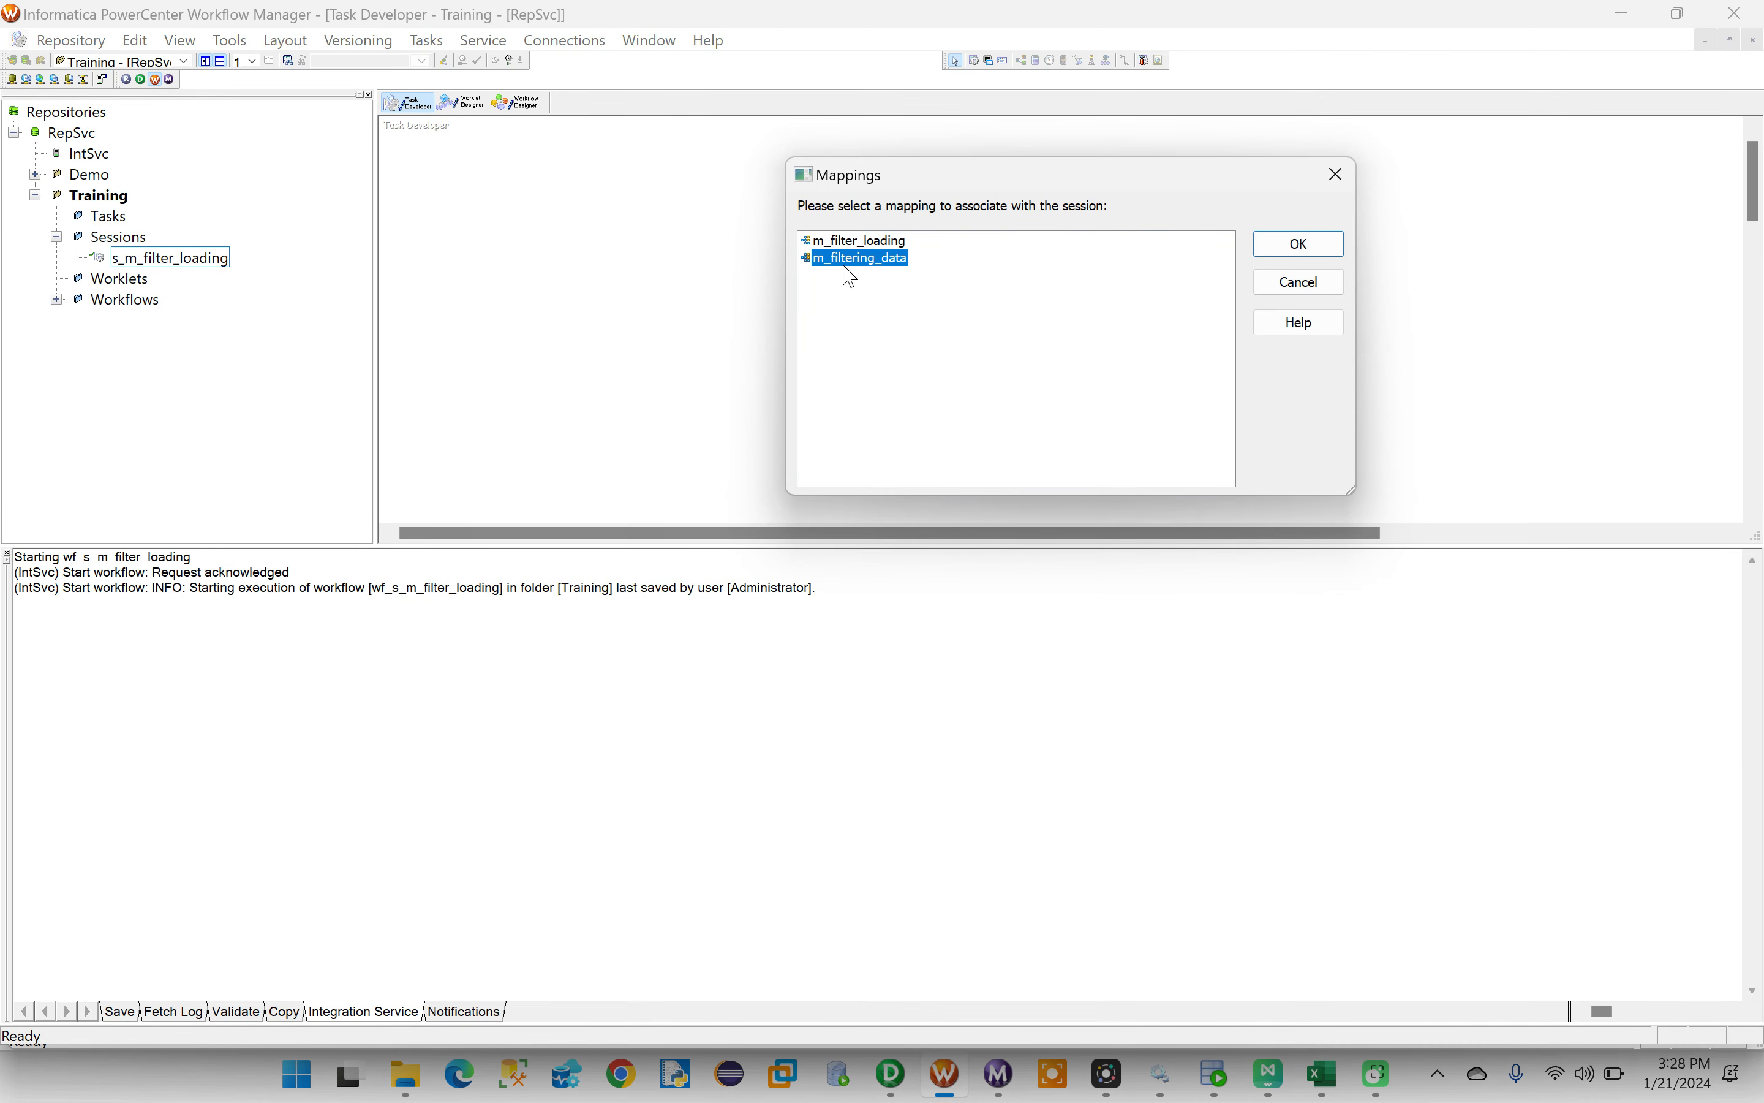
{"action": "left_click", "coordinate": [1306, 251]}
{"action": "left_click", "coordinate": [1231, 336]}
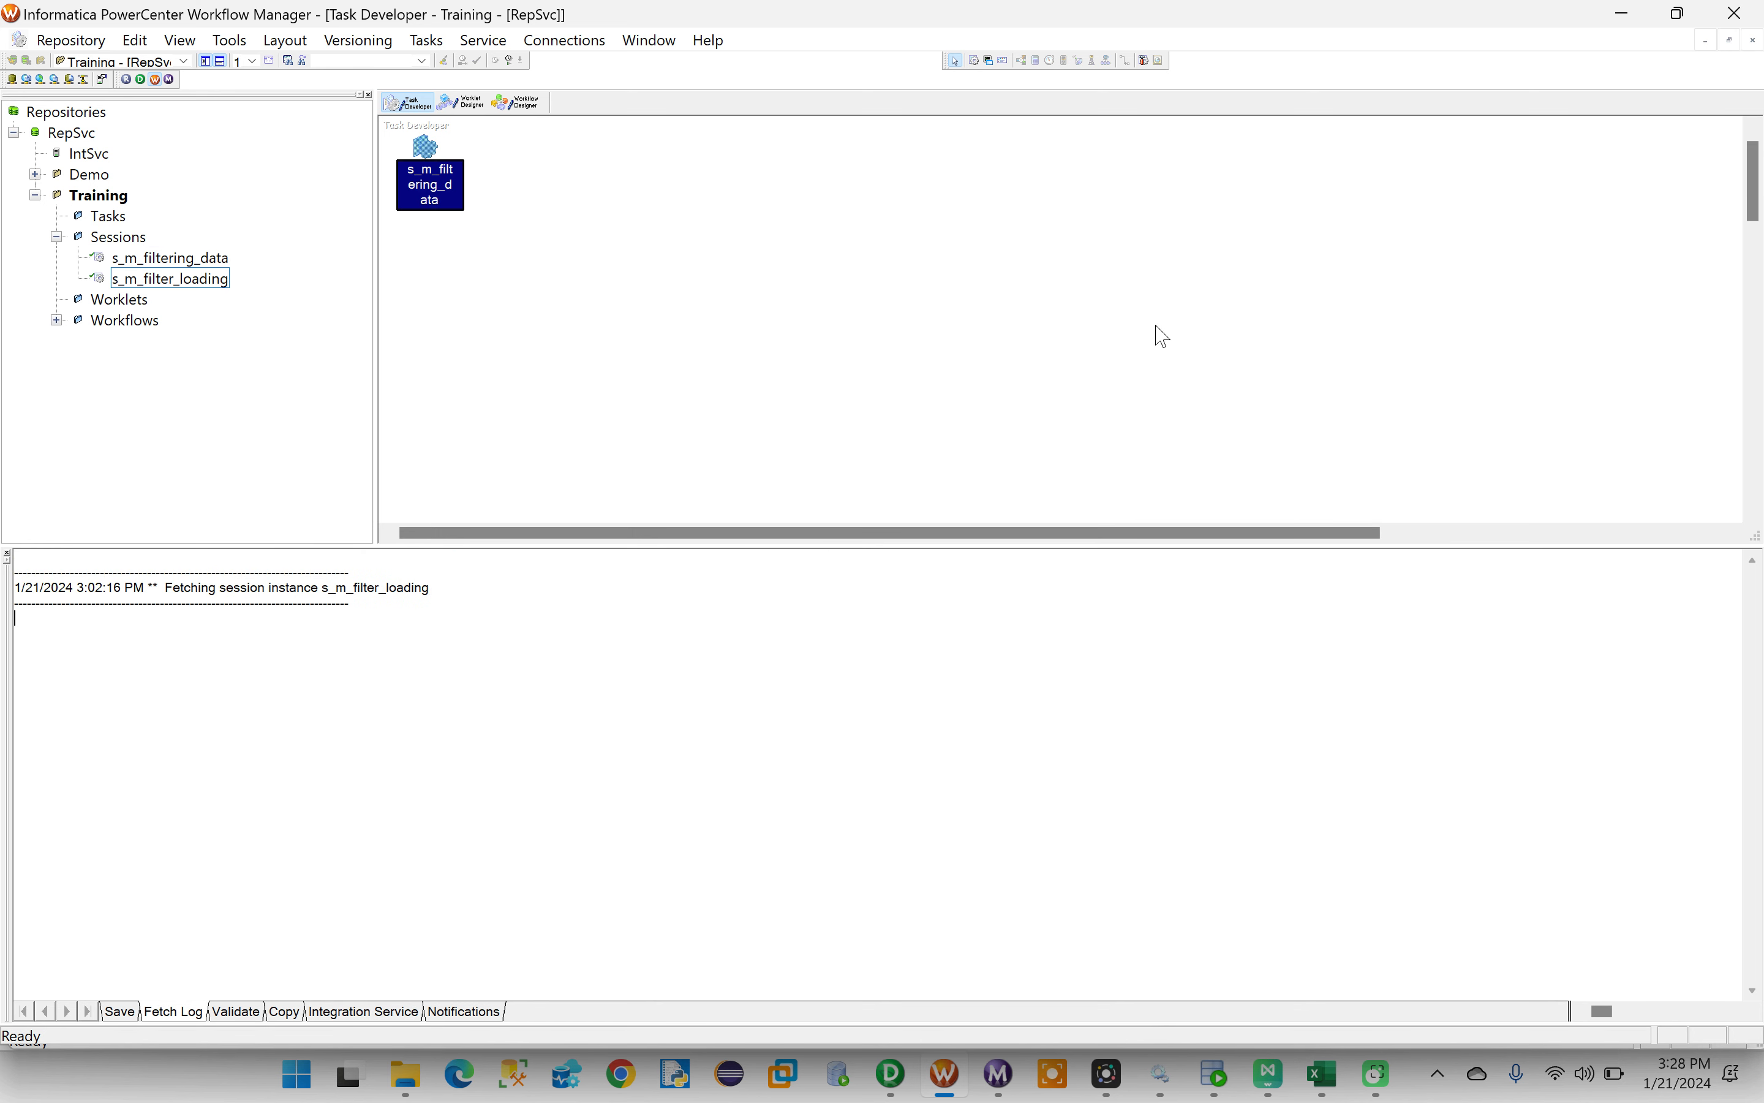
- Copy the task name s_m_filtering_data from the new session's rename dialog, keeping the name as it is
{"action": "left_click", "coordinate": [429, 159]}
{"action": "double_click", "coordinate": [428, 159]}
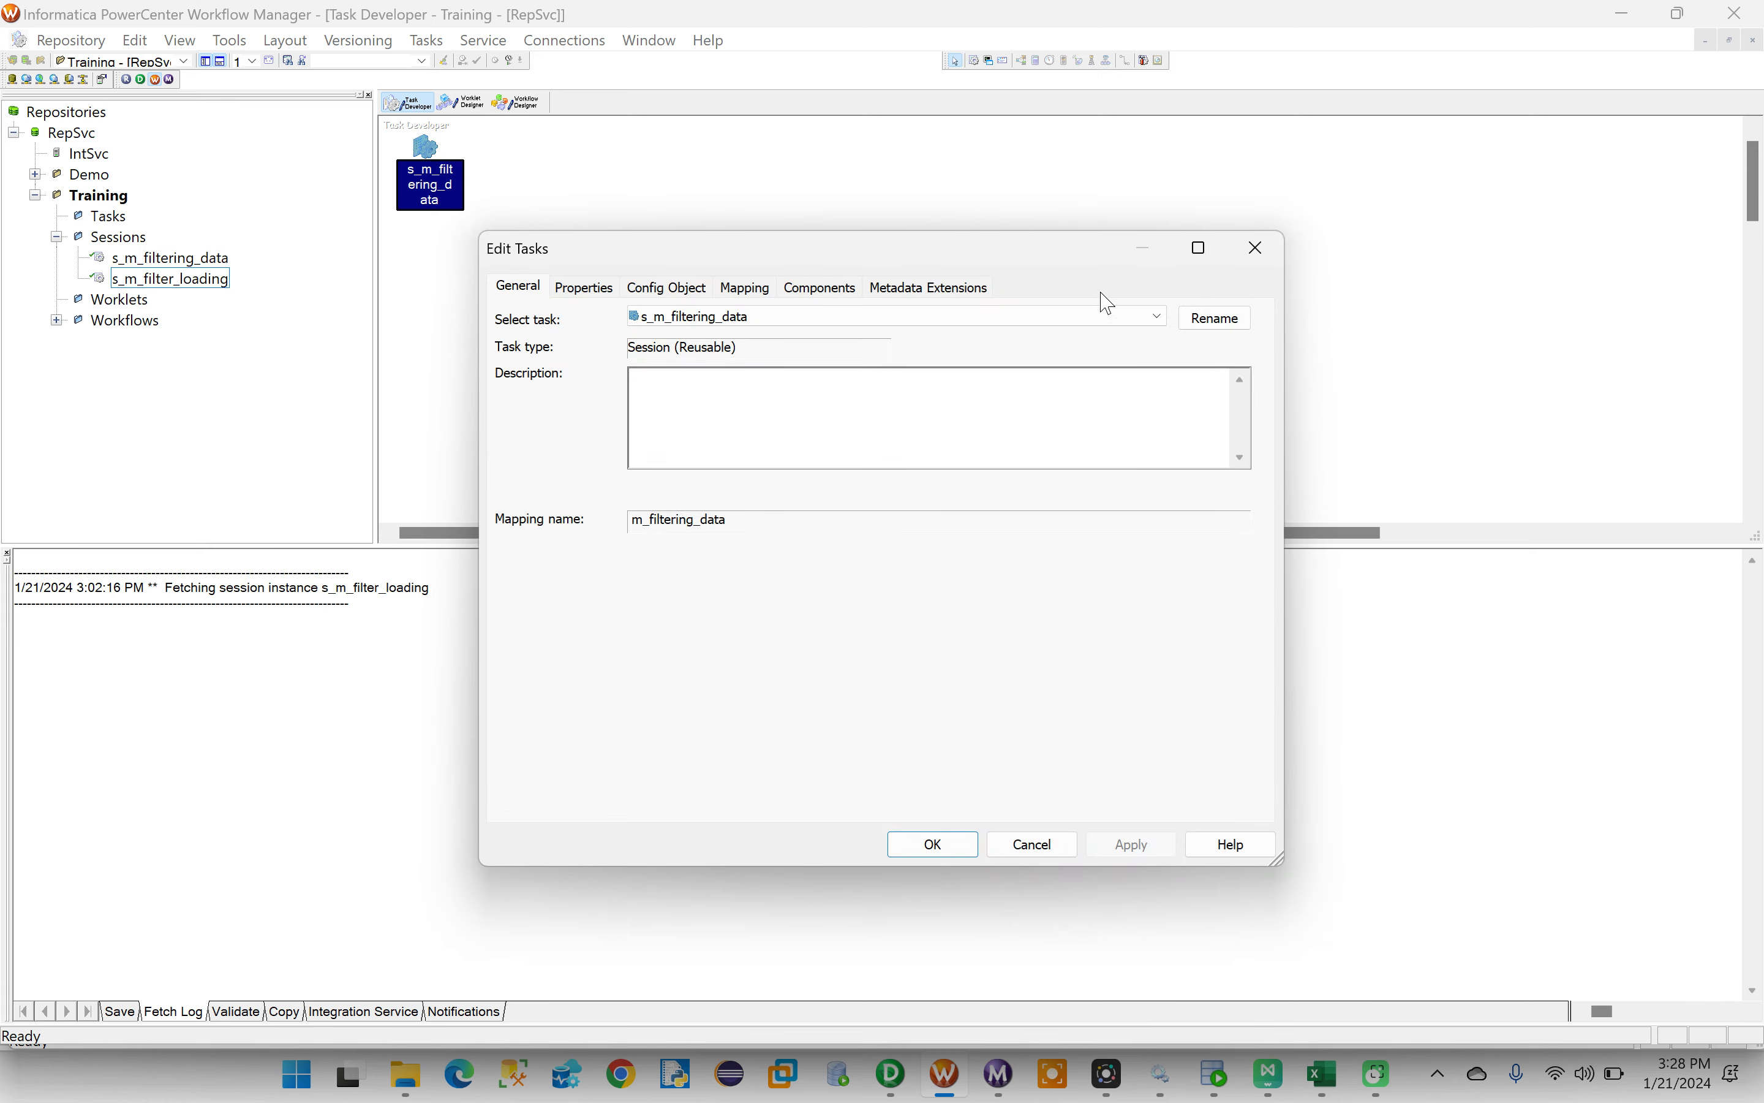
{"action": "left_click", "coordinate": [1203, 321]}
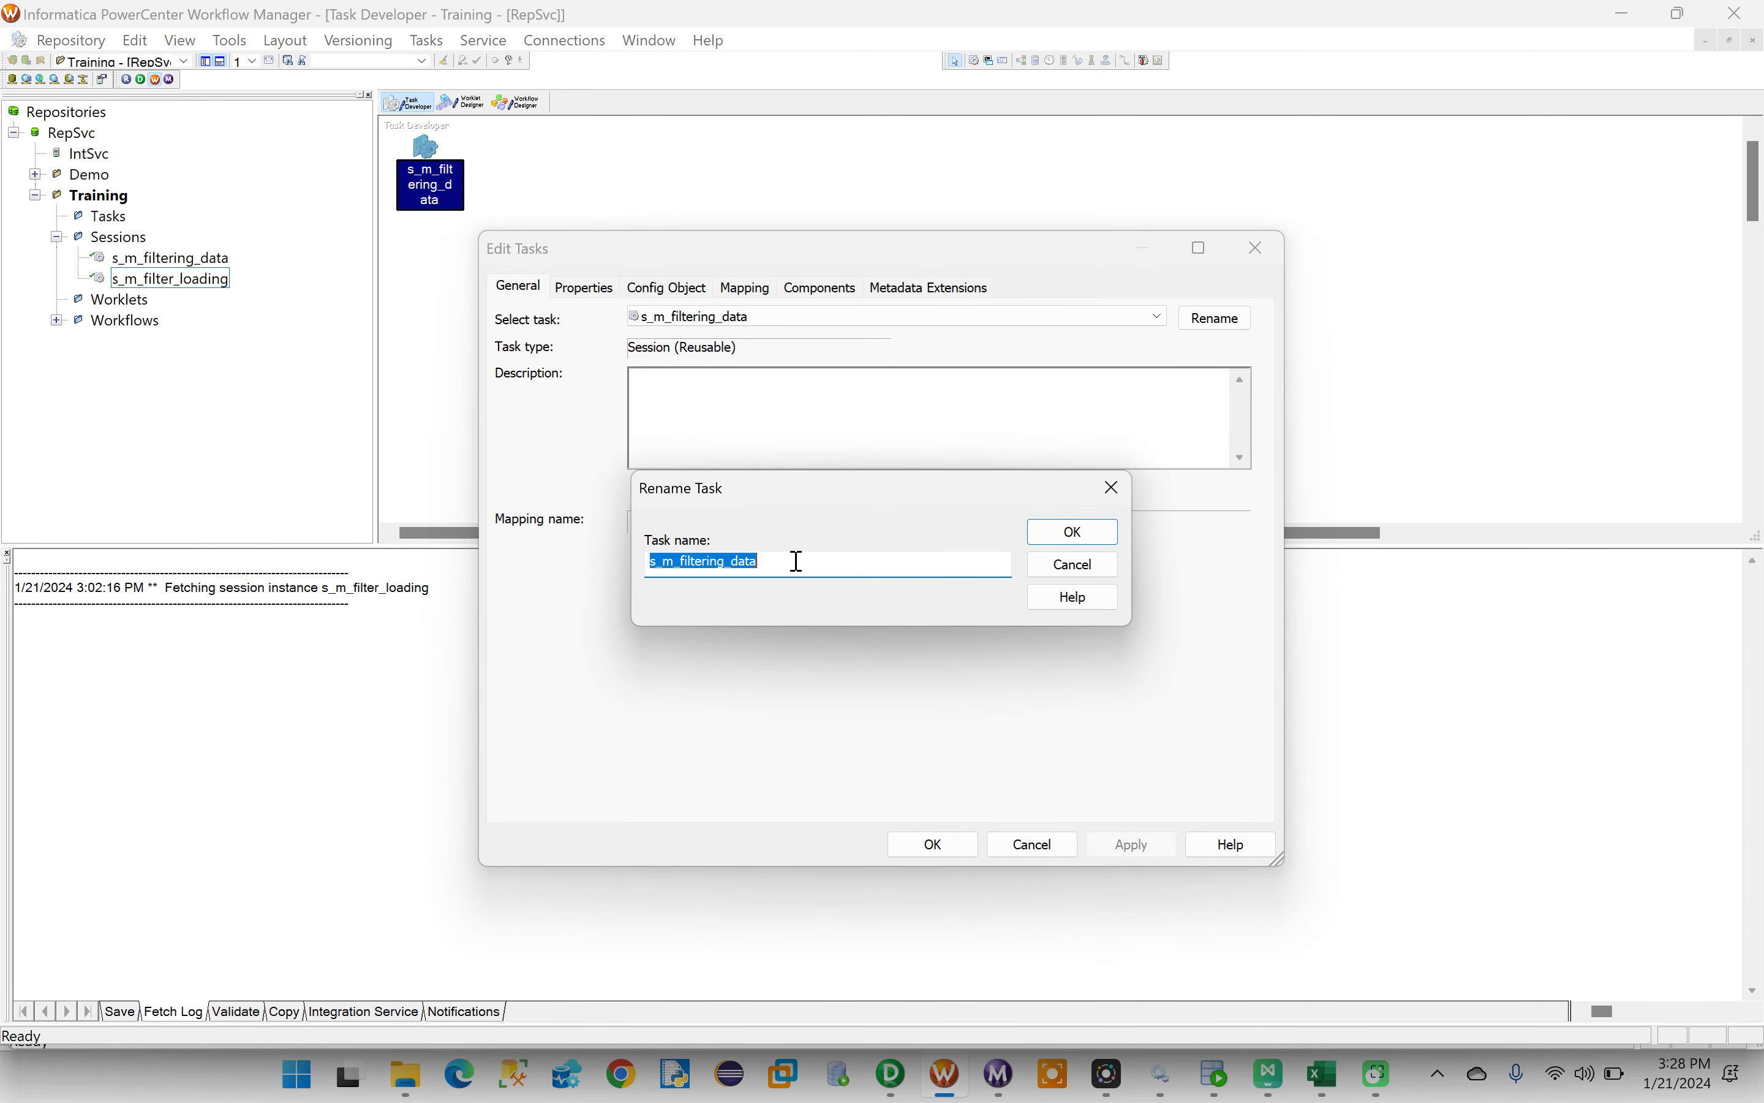
{"action": "left_click_drag", "start_coordinate": [801, 563], "coordinate": [633, 576]}
{"action": "key", "text": "ctrl+c"}
{"action": "left_click", "coordinate": [1066, 532]}
{"action": "left_click", "coordinate": [937, 846]}
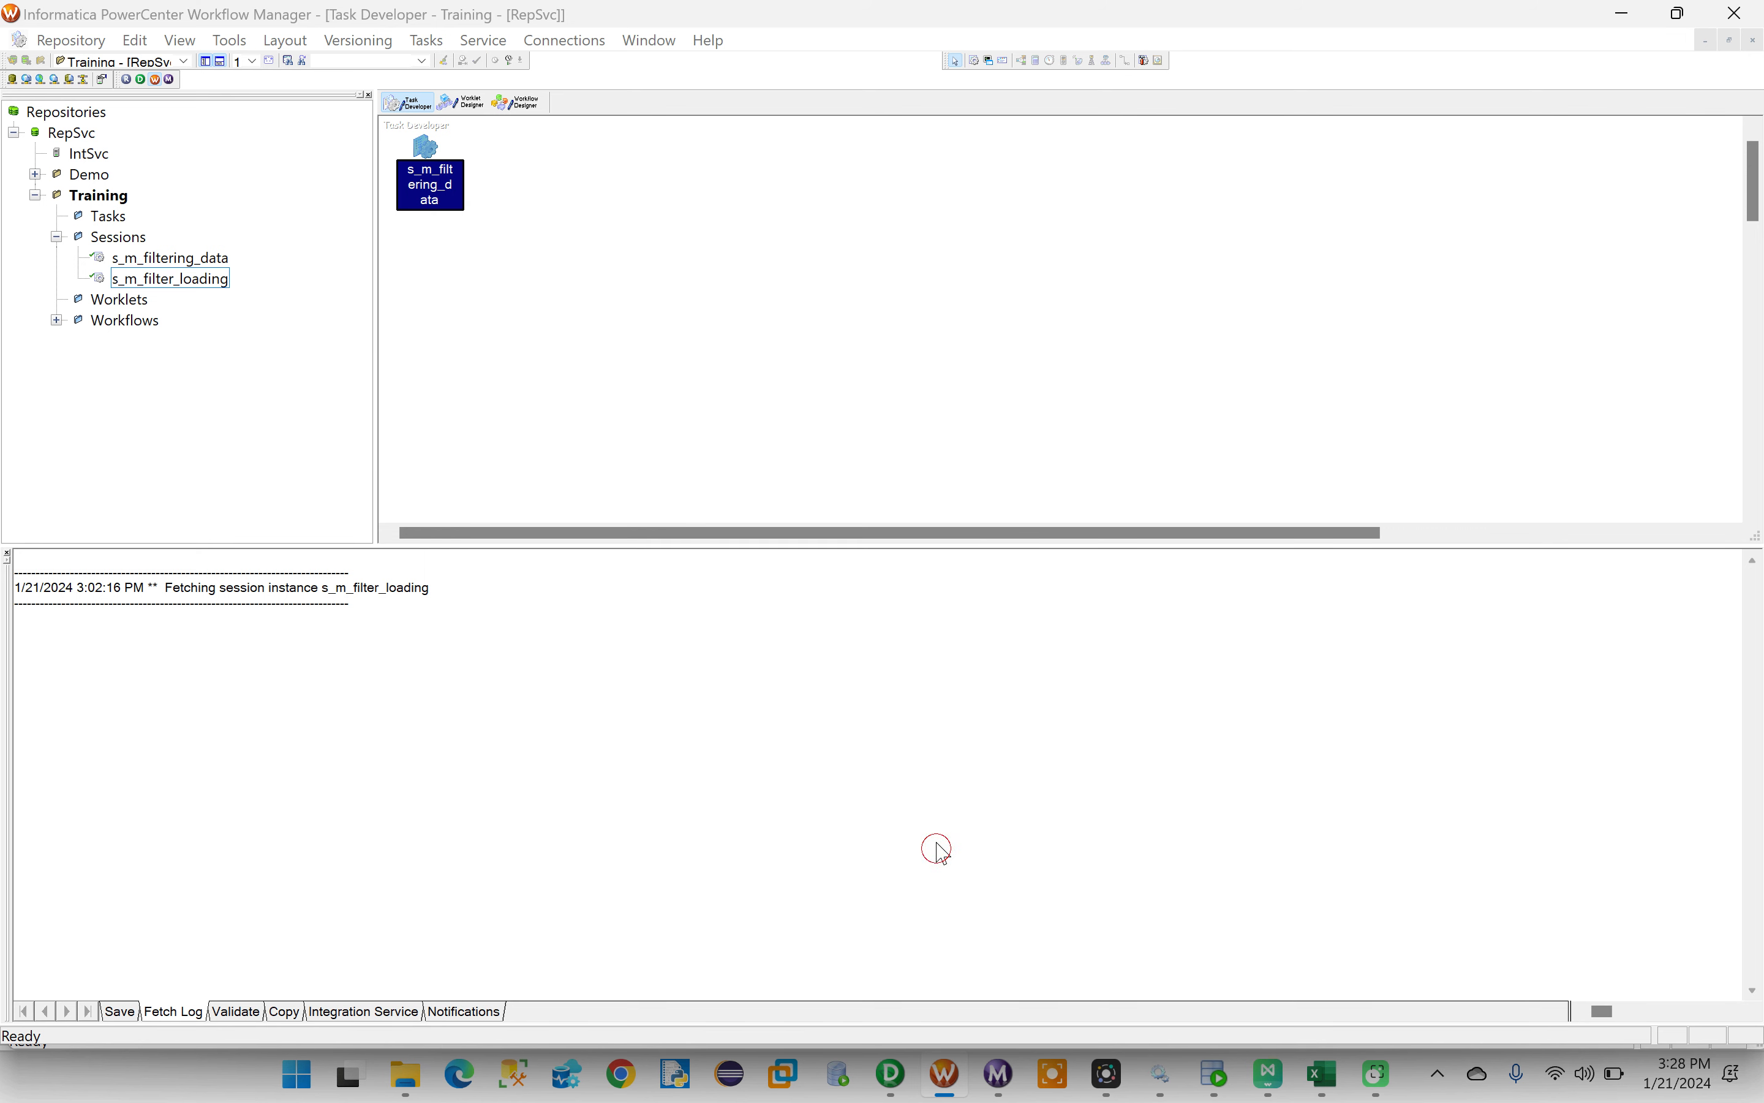
- Create a new workflow named wf_s_m_filtering_data in the Workflow Designer
{"action": "left_click", "coordinate": [519, 106]}
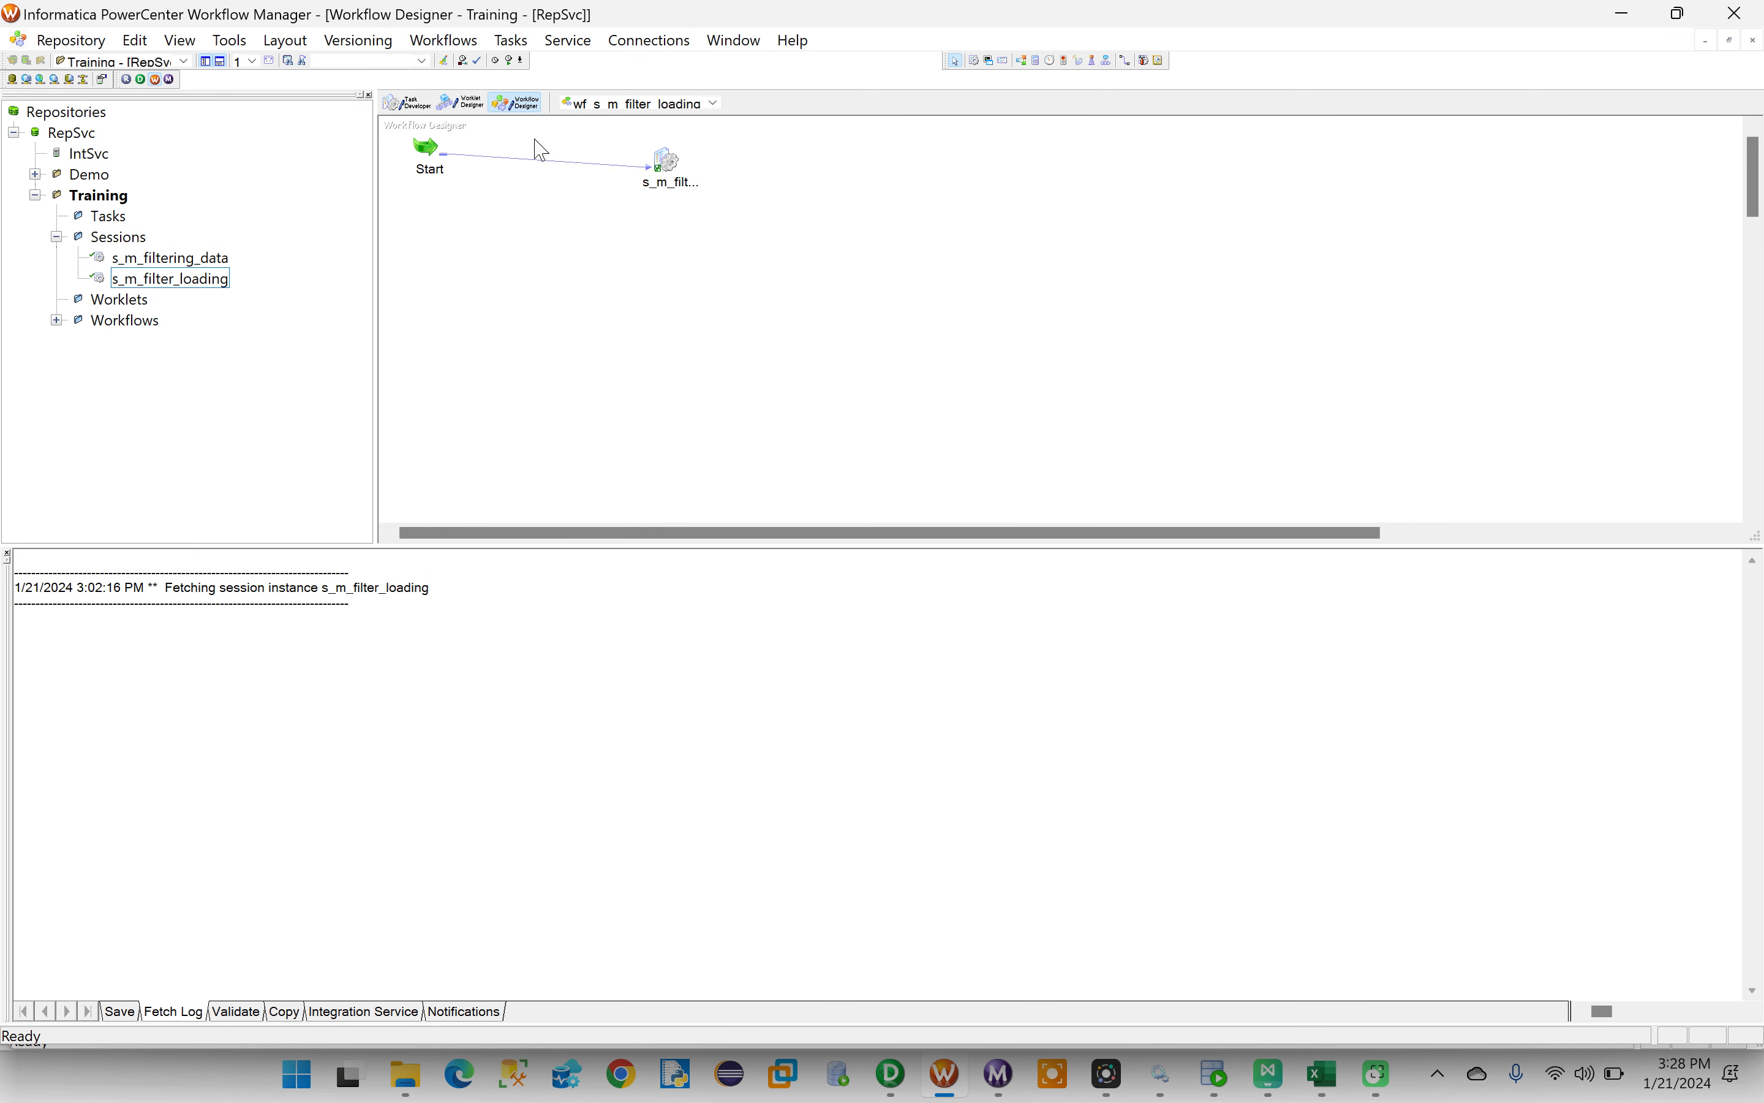
{"action": "left_click", "coordinate": [442, 41]}
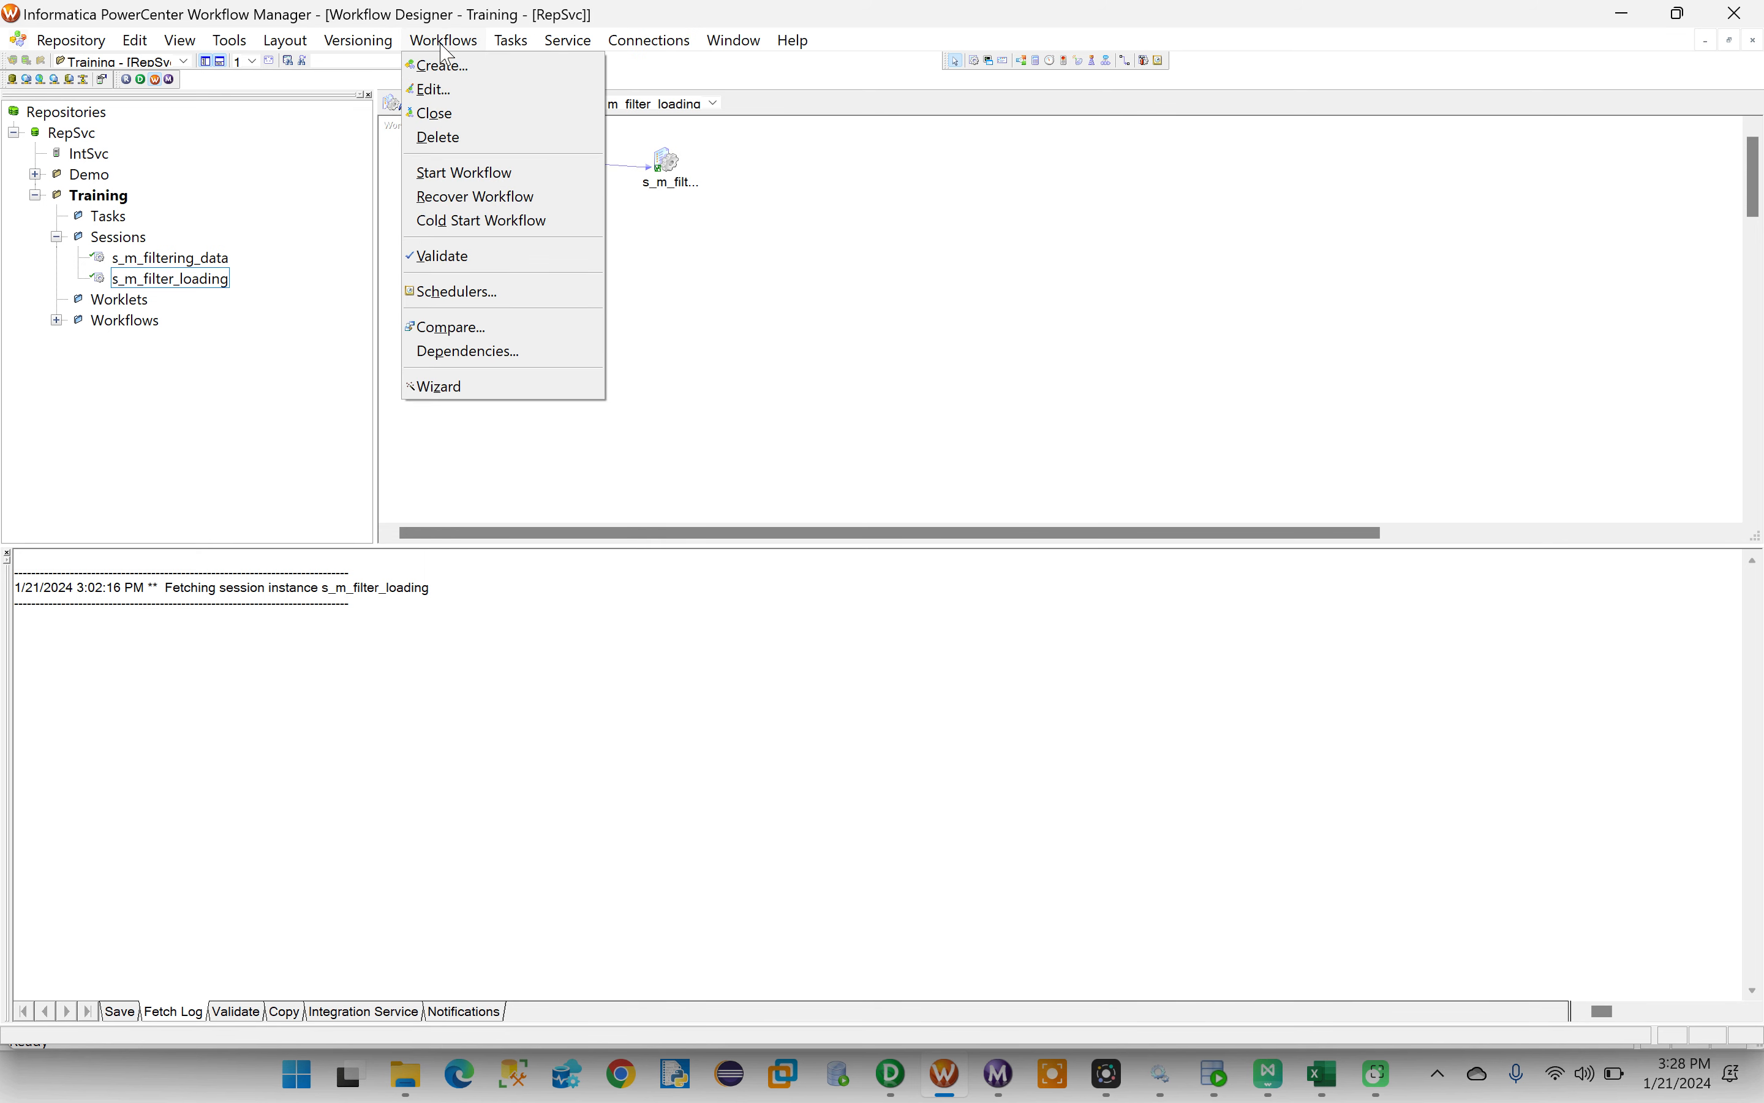
{"action": "left_click", "coordinate": [441, 65]}
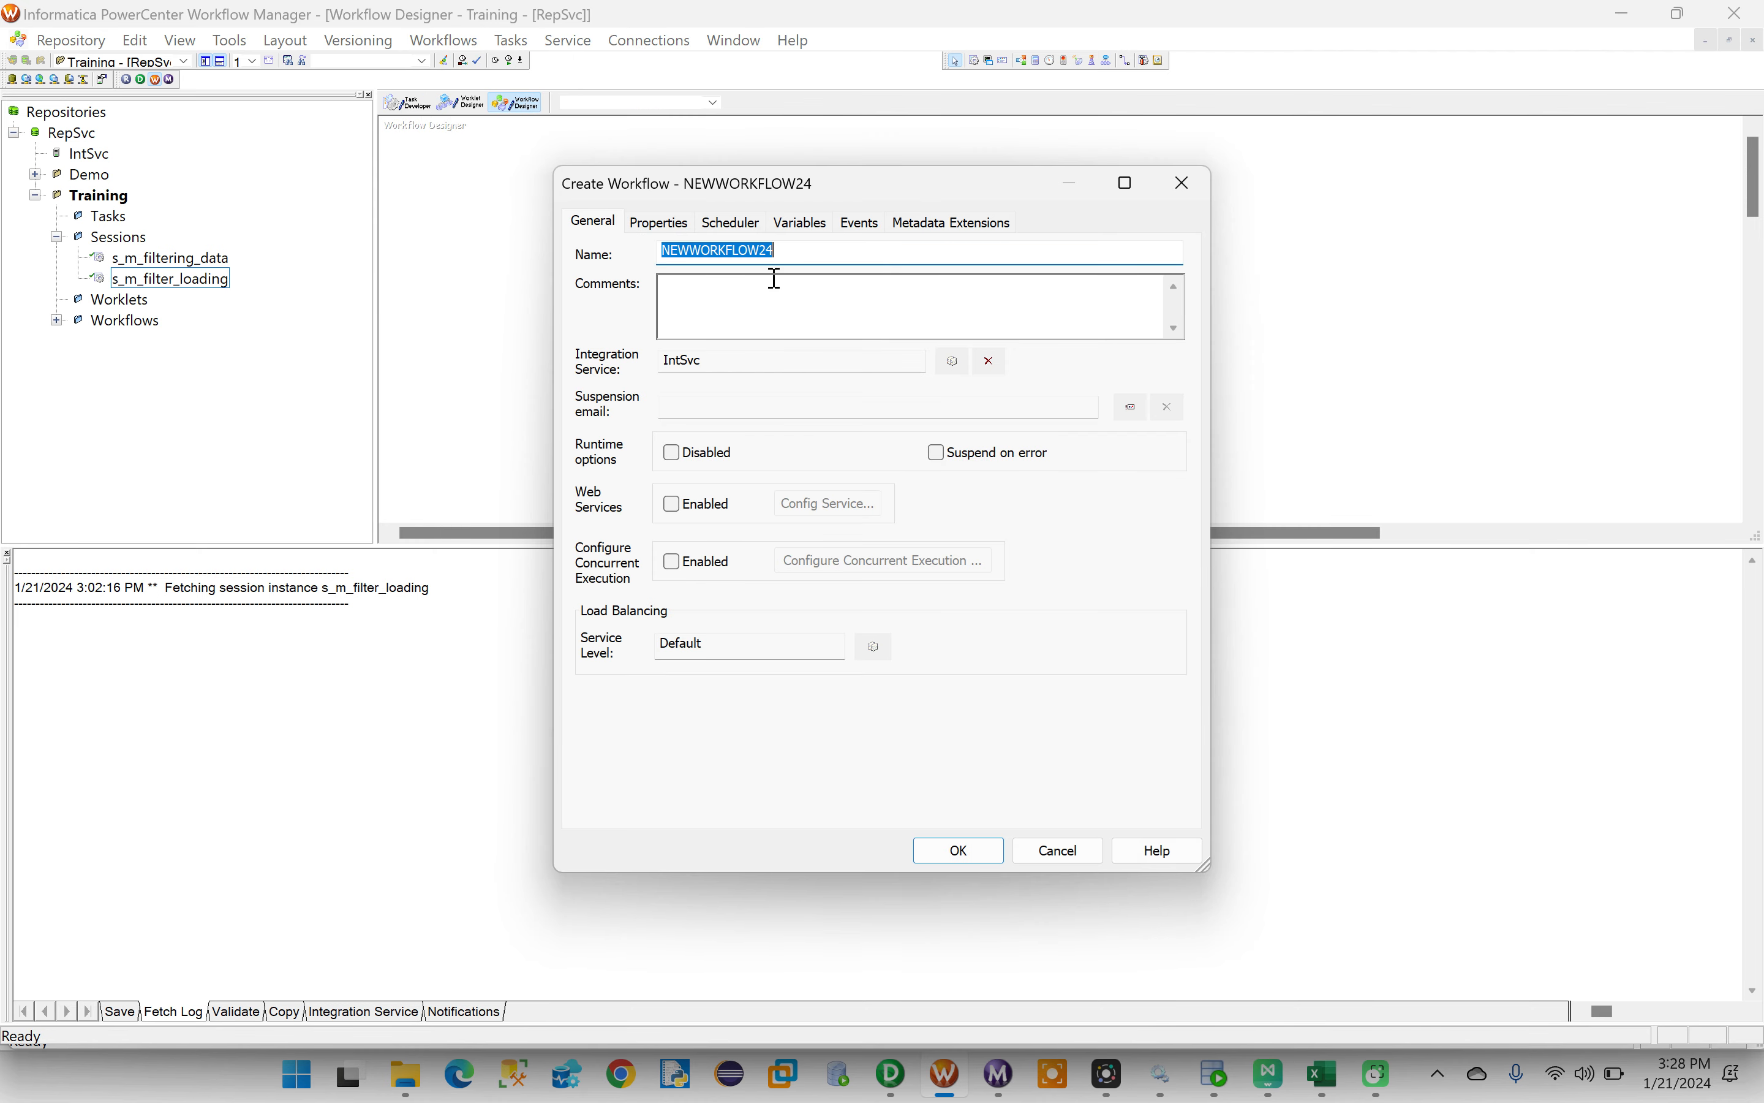
{"action": "type", "text": "w"}
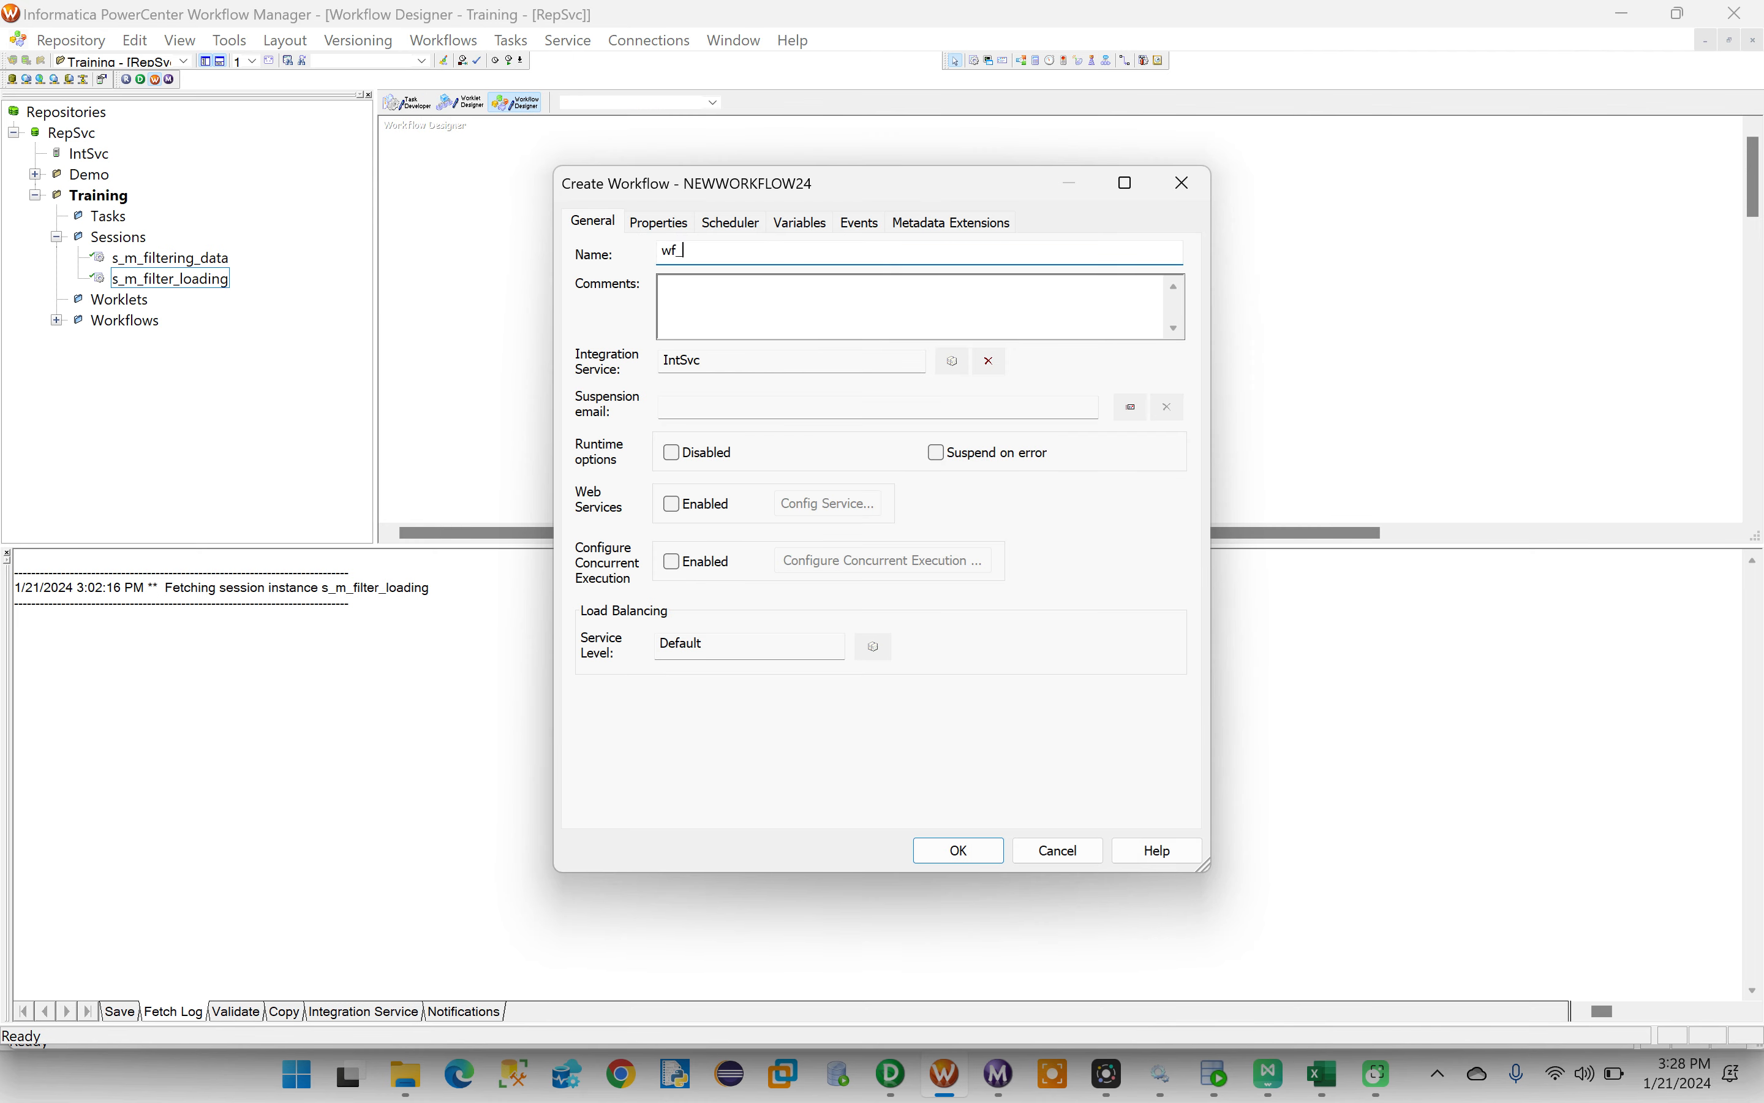
{"action": "type", "text": "f_"}
{"action": "key", "text": "ctrl+v"}
{"action": "left_click", "coordinate": [962, 854]}
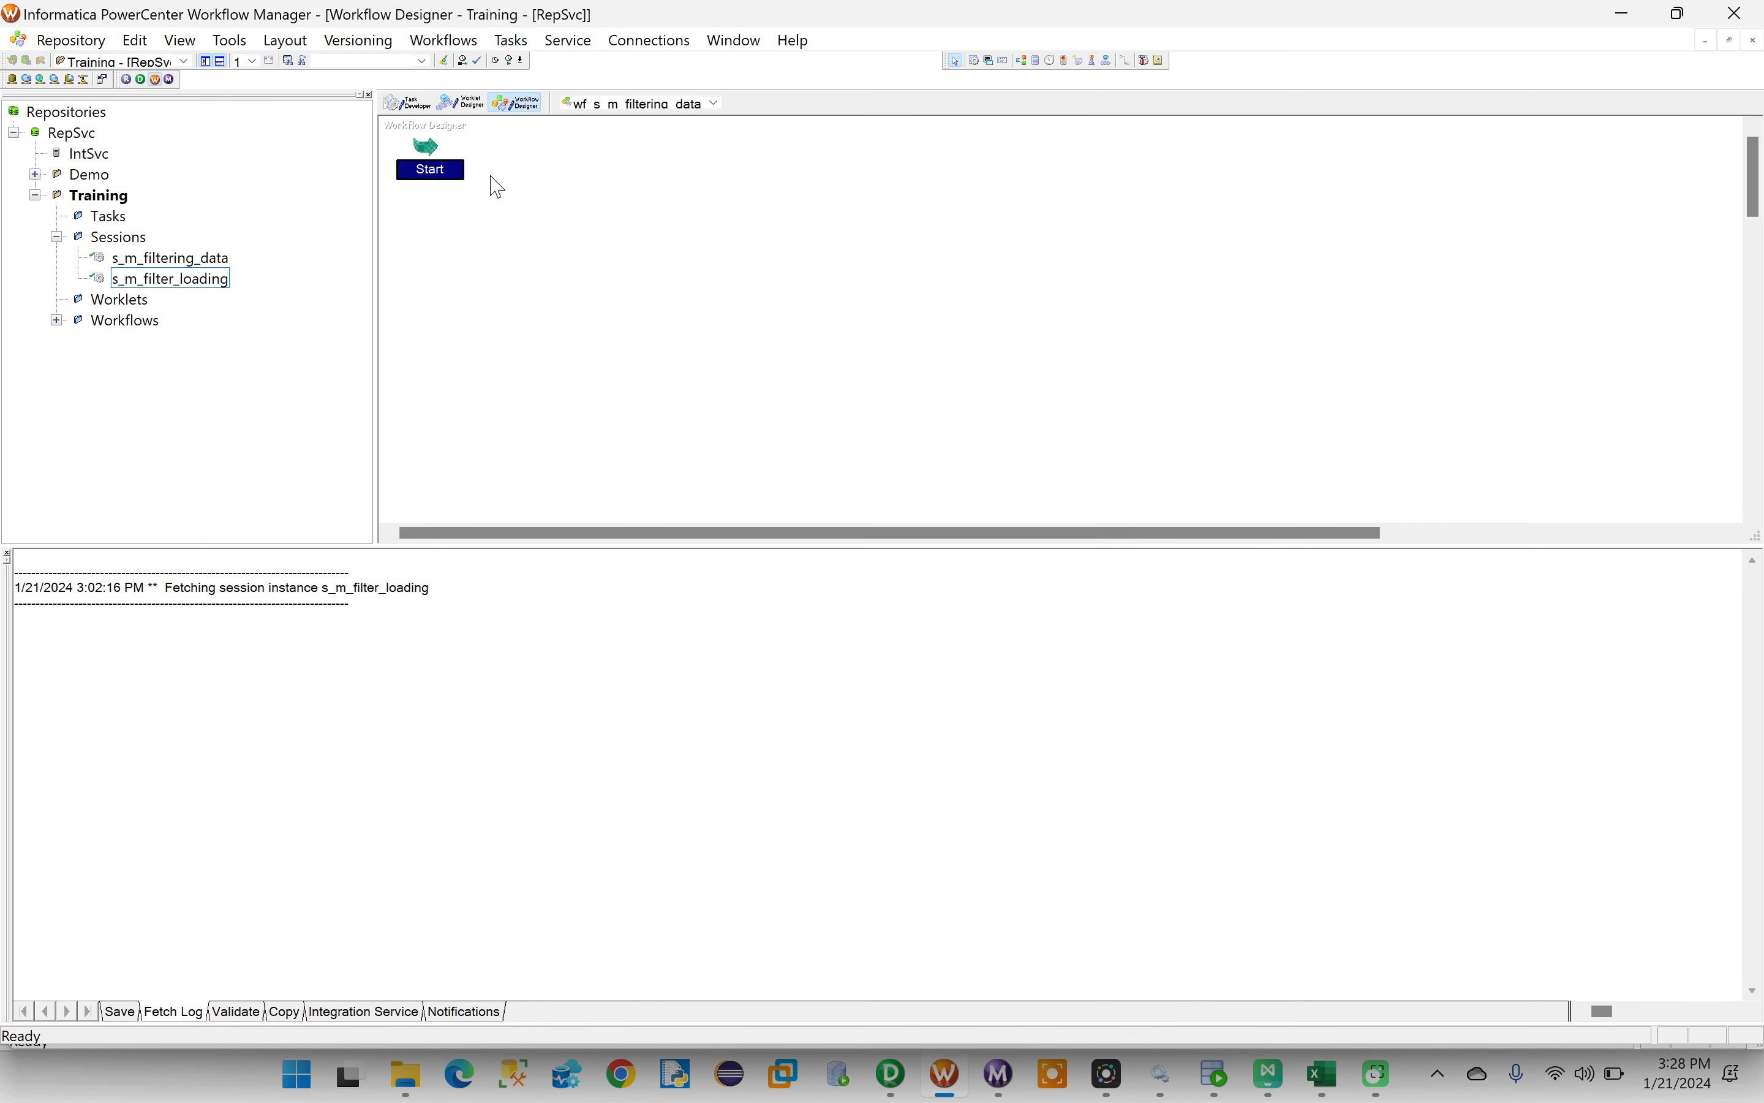
- Add the s_m_filtering_data session to the workflow and link the Start task to it
{"action": "left_click", "coordinate": [159, 259]}
{"action": "left_click_drag", "start_coordinate": [154, 264], "coordinate": [663, 166]}
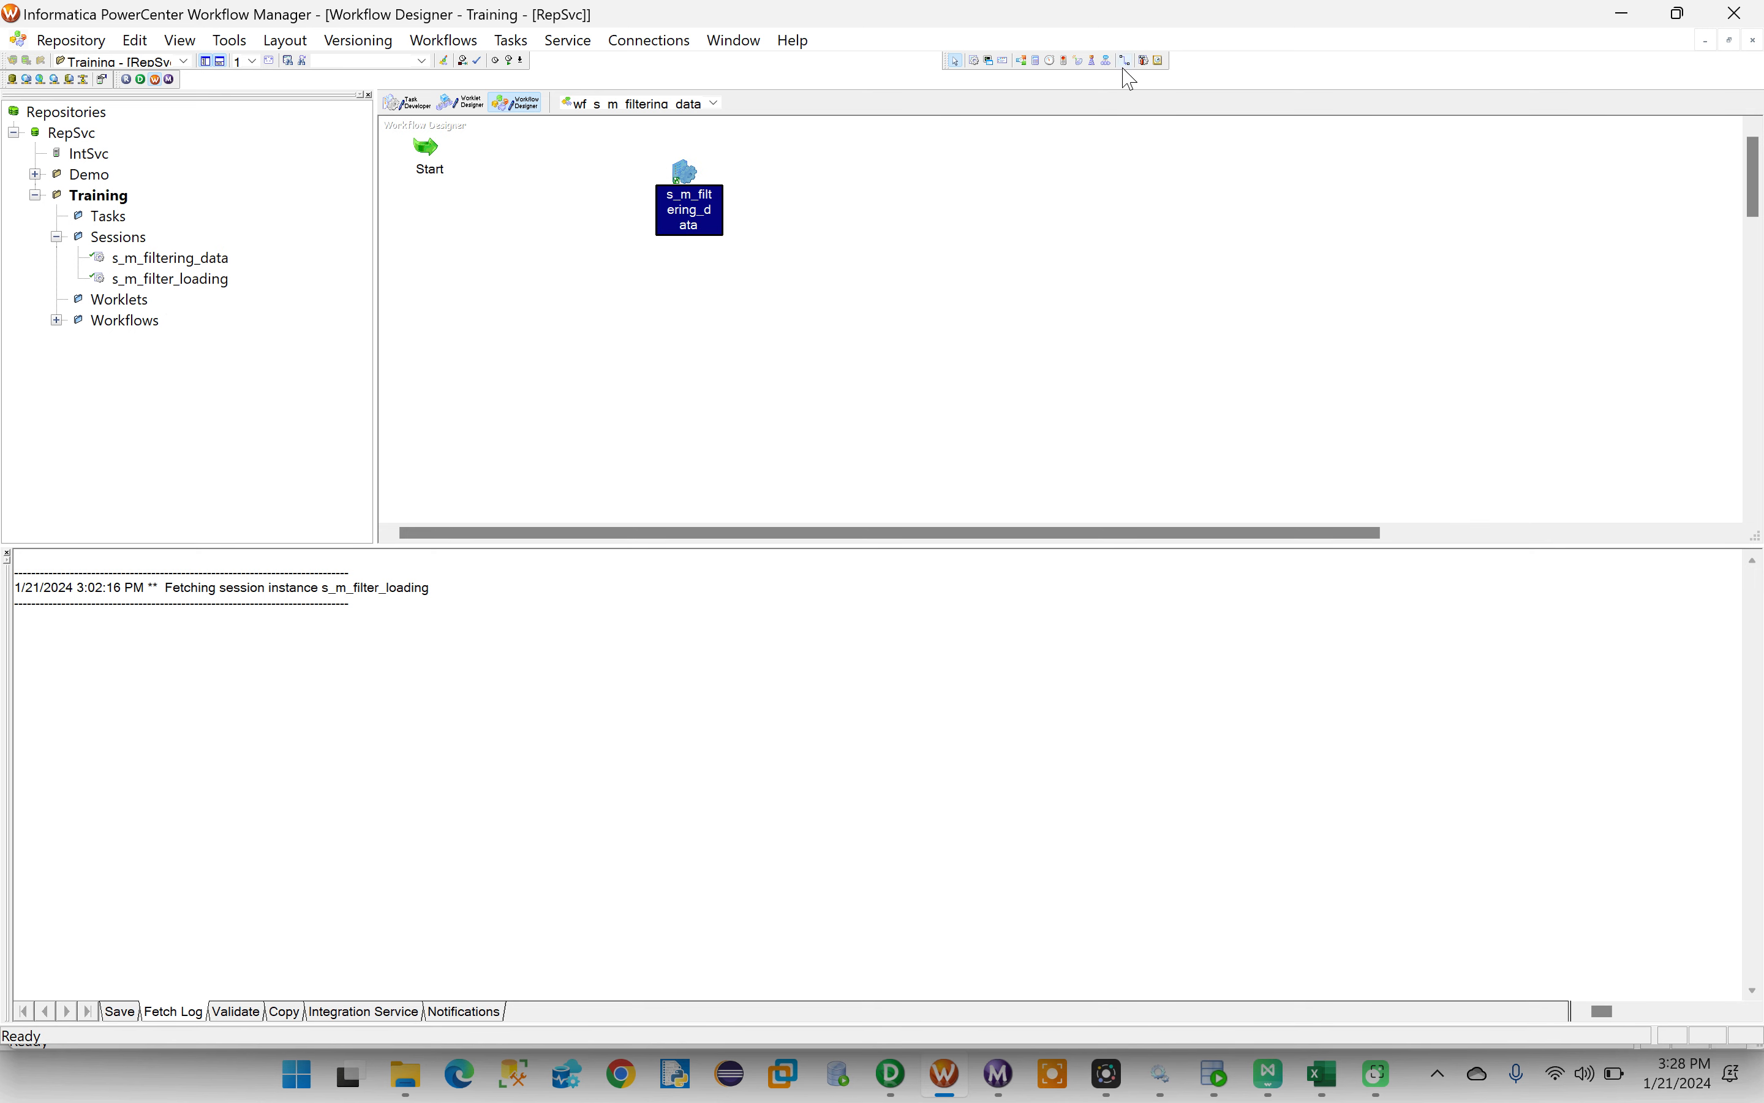
{"action": "left_click", "coordinate": [1126, 60]}
{"action": "left_click_drag", "start_coordinate": [433, 148], "coordinate": [678, 172]}
- In the session's mapping settings, check the SQ_EMP source connection and set the EMP_TGT target's relational connection to INFA_TGT
{"action": "double_click", "coordinate": [678, 172]}
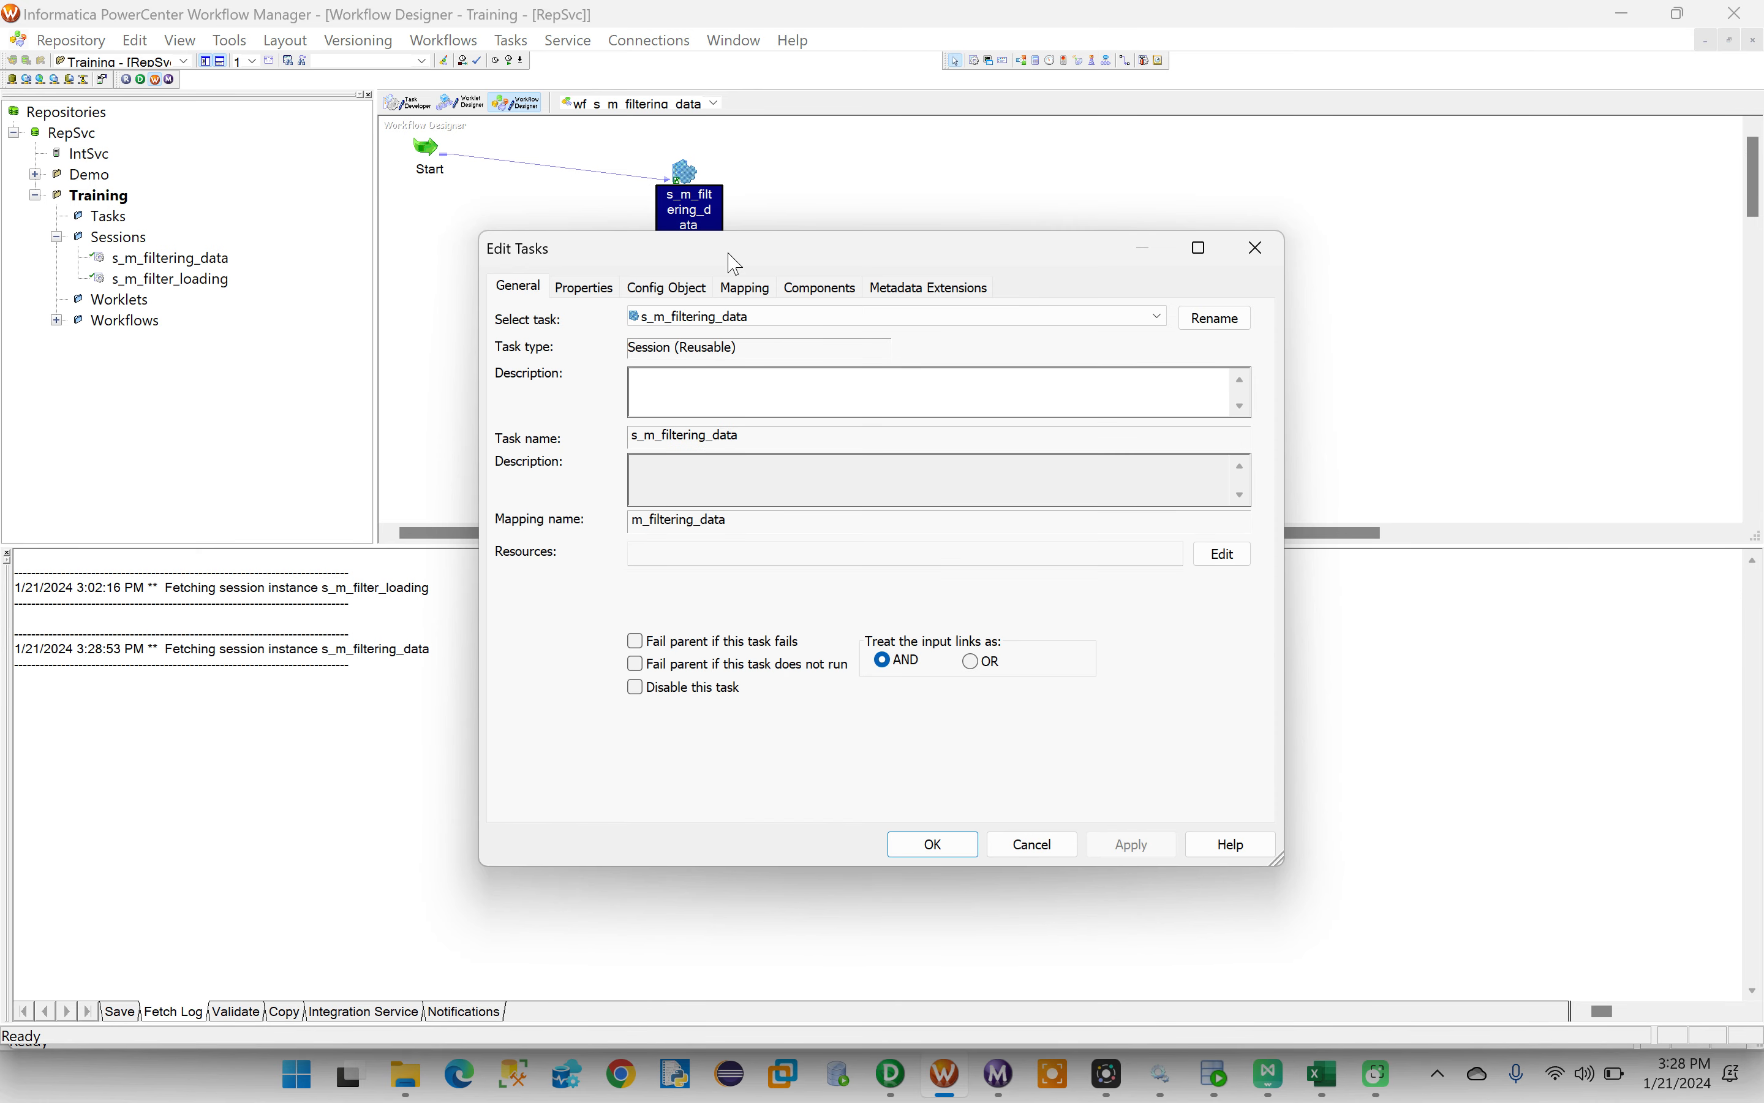
{"action": "left_click", "coordinate": [1255, 248]}
{"action": "double_click", "coordinate": [687, 176]}
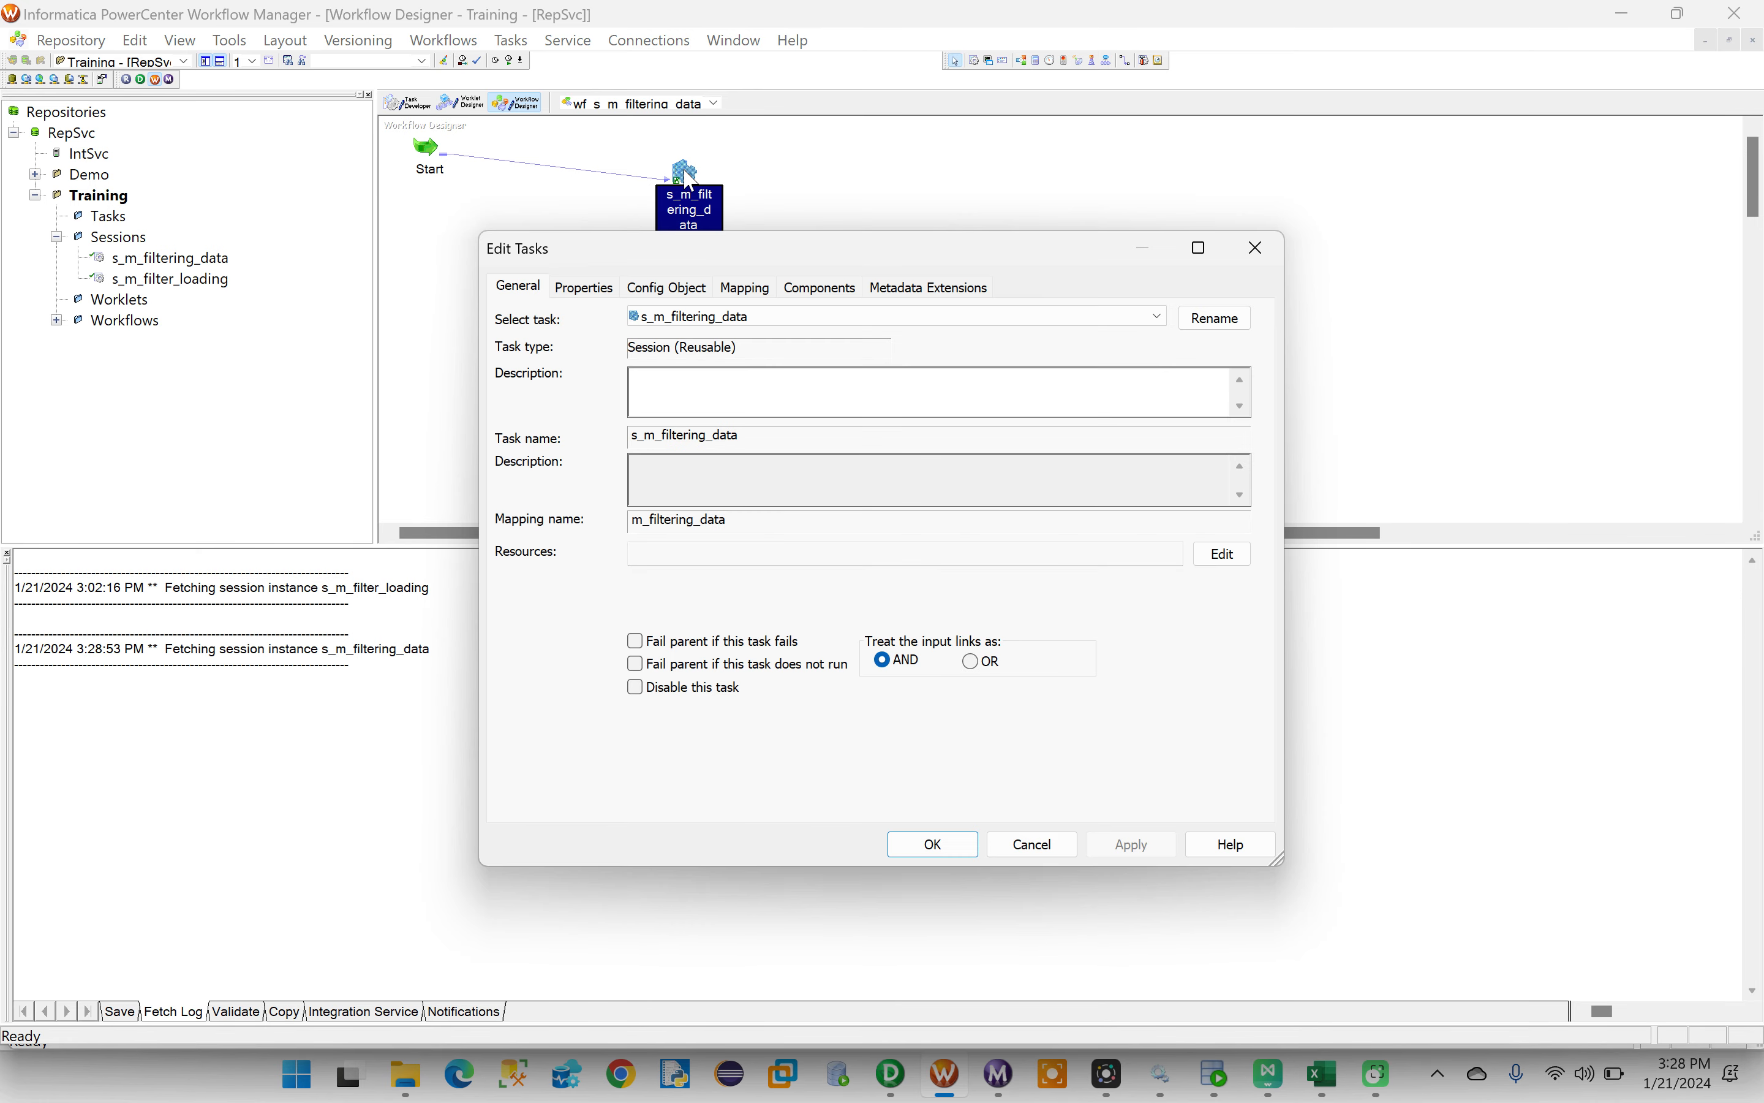
{"action": "left_click", "coordinate": [744, 286]}
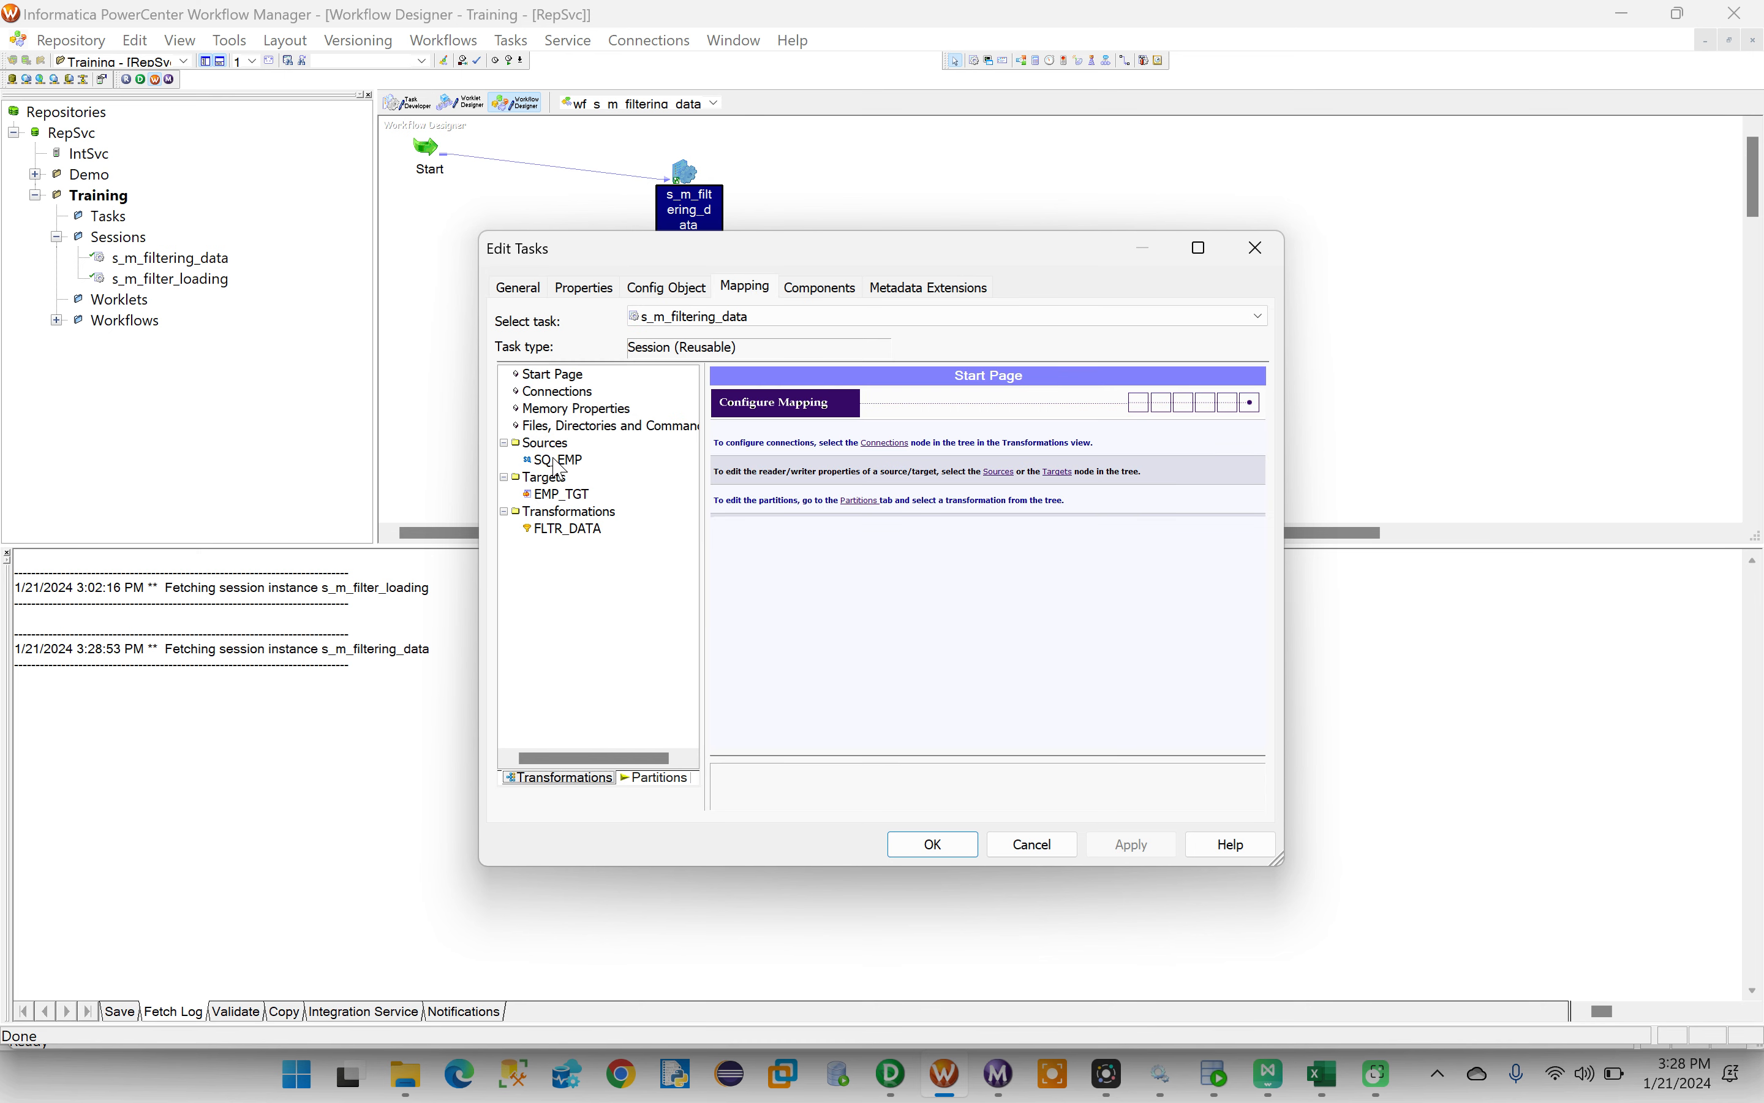
{"action": "left_click", "coordinate": [560, 460]}
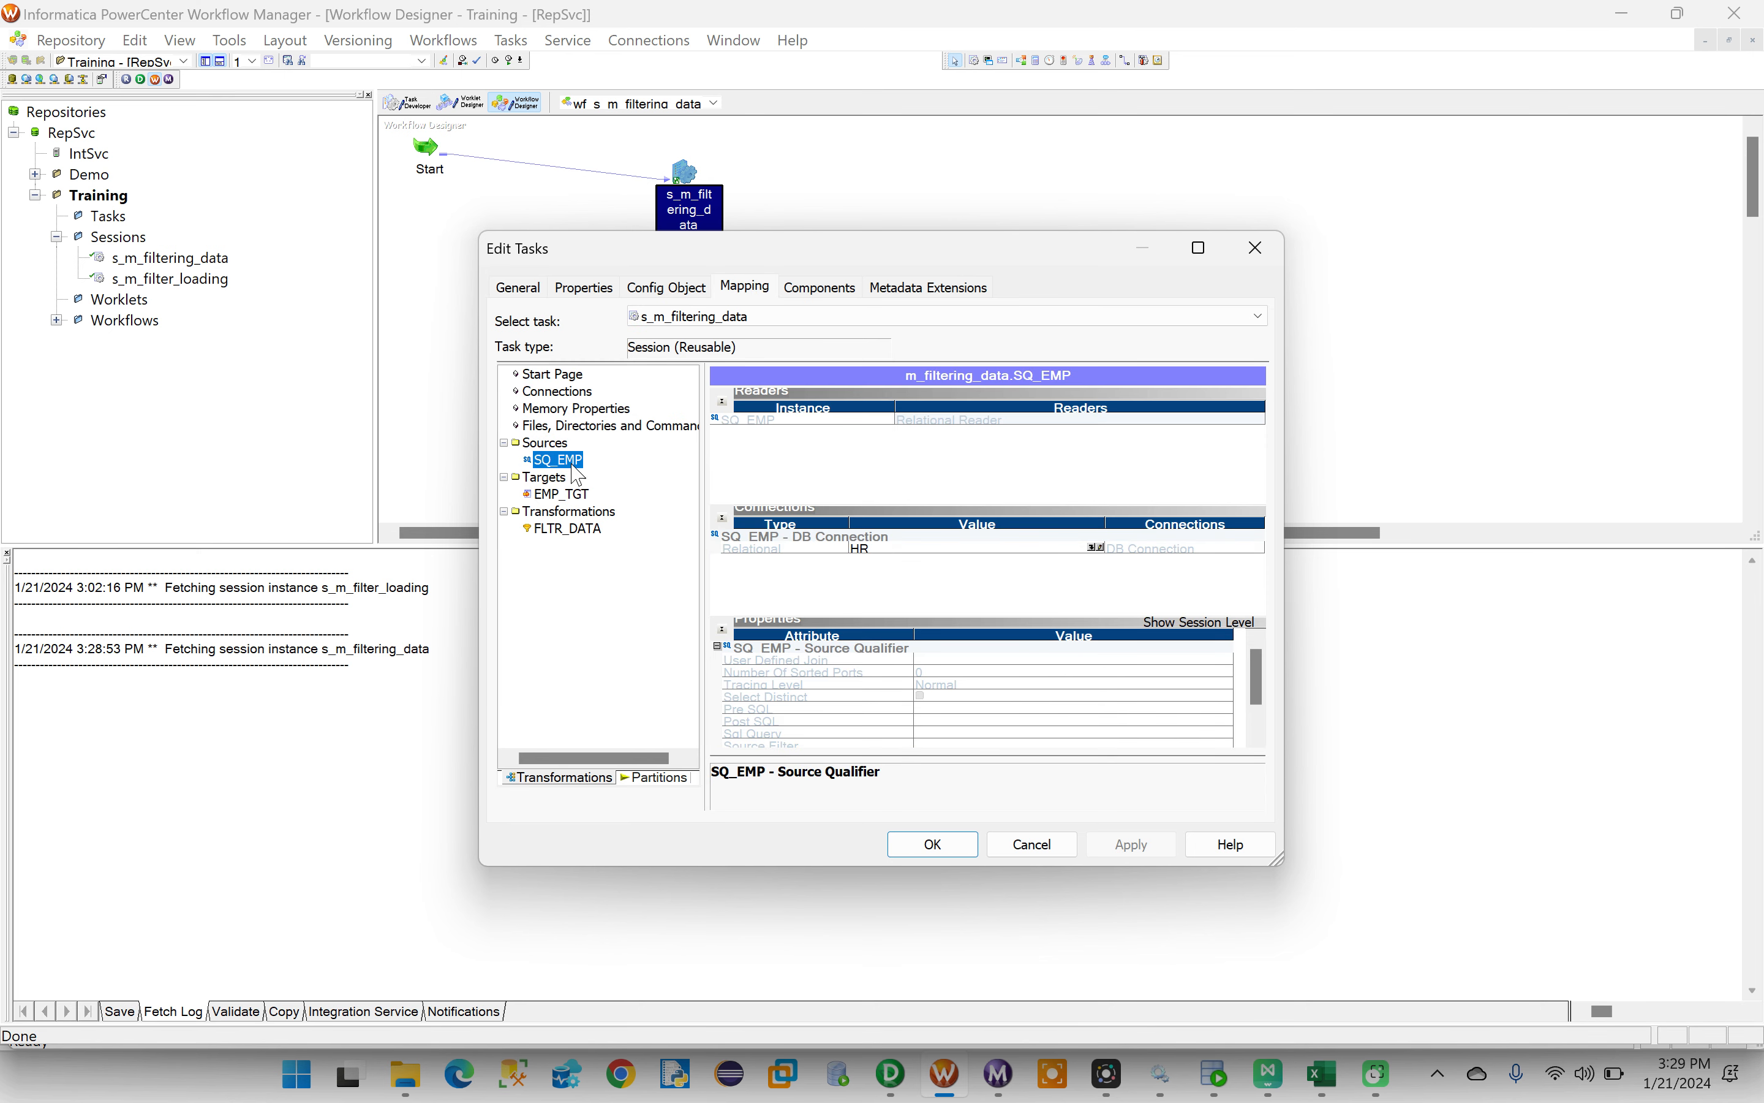
{"action": "left_click", "coordinate": [565, 497]}
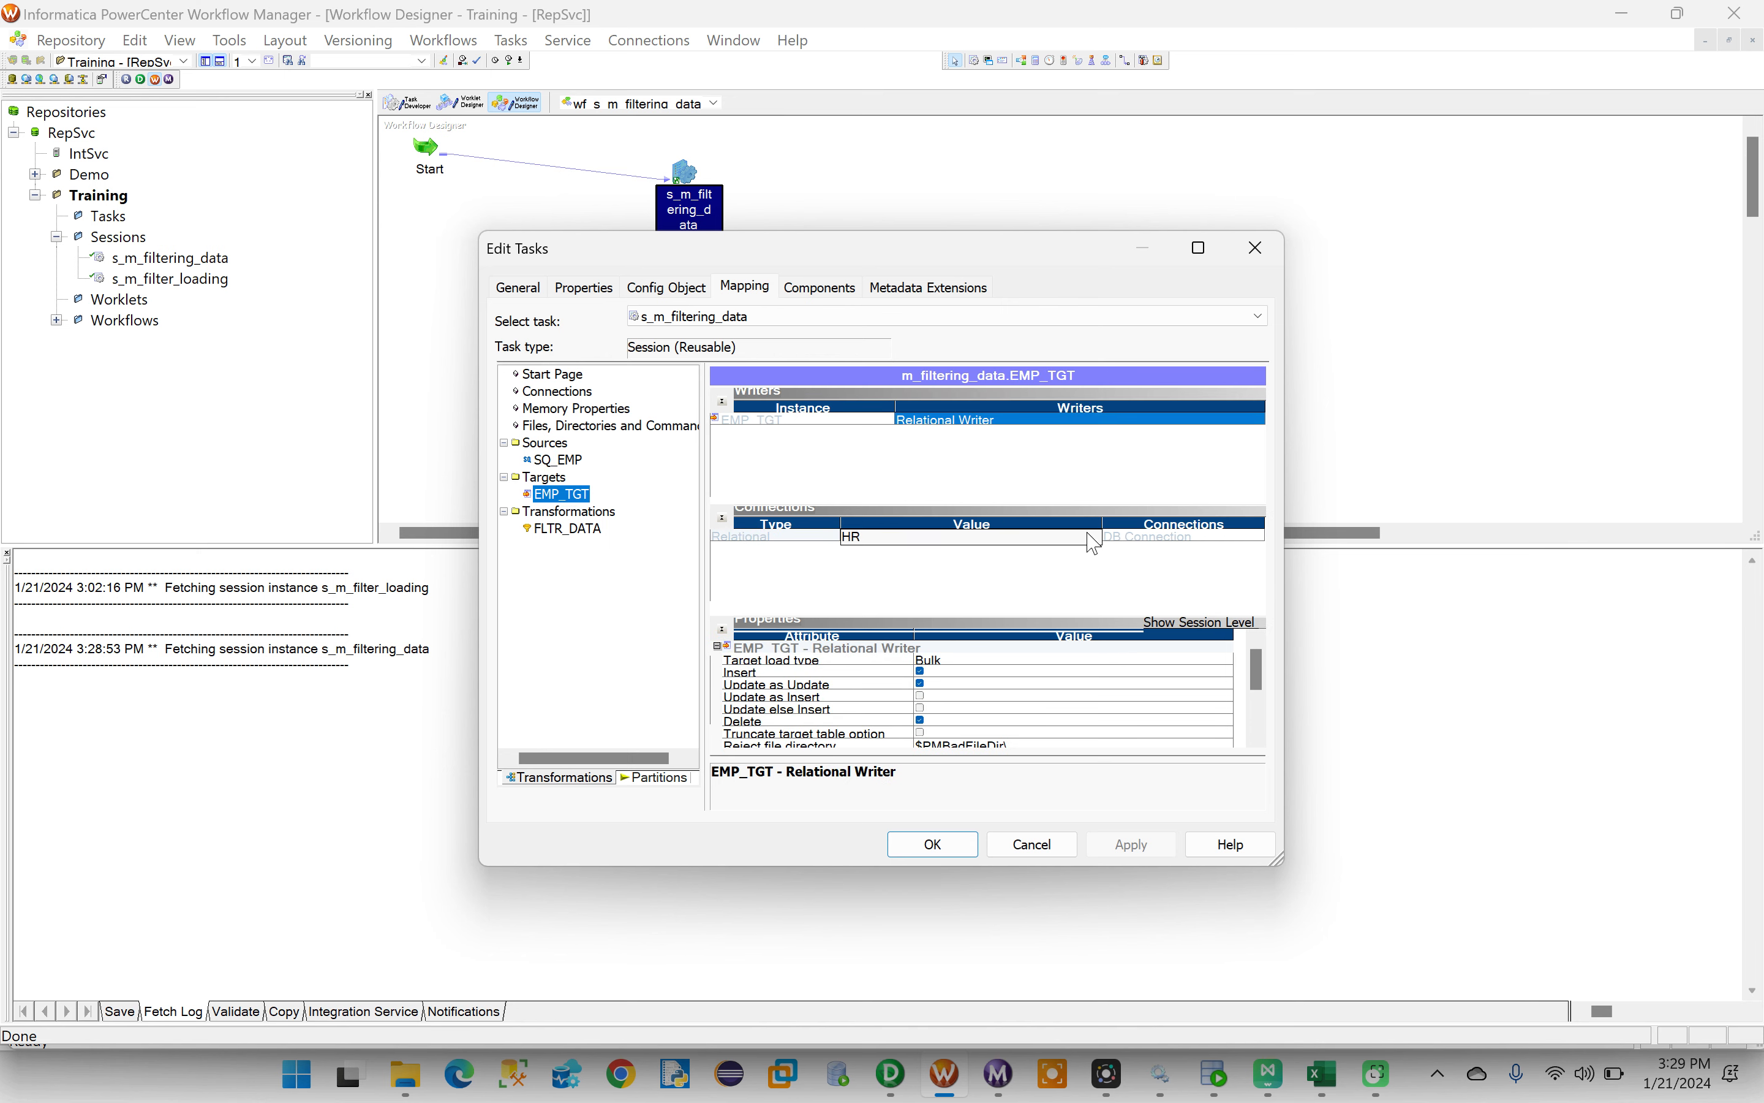
{"action": "left_click", "coordinate": [1093, 534]}
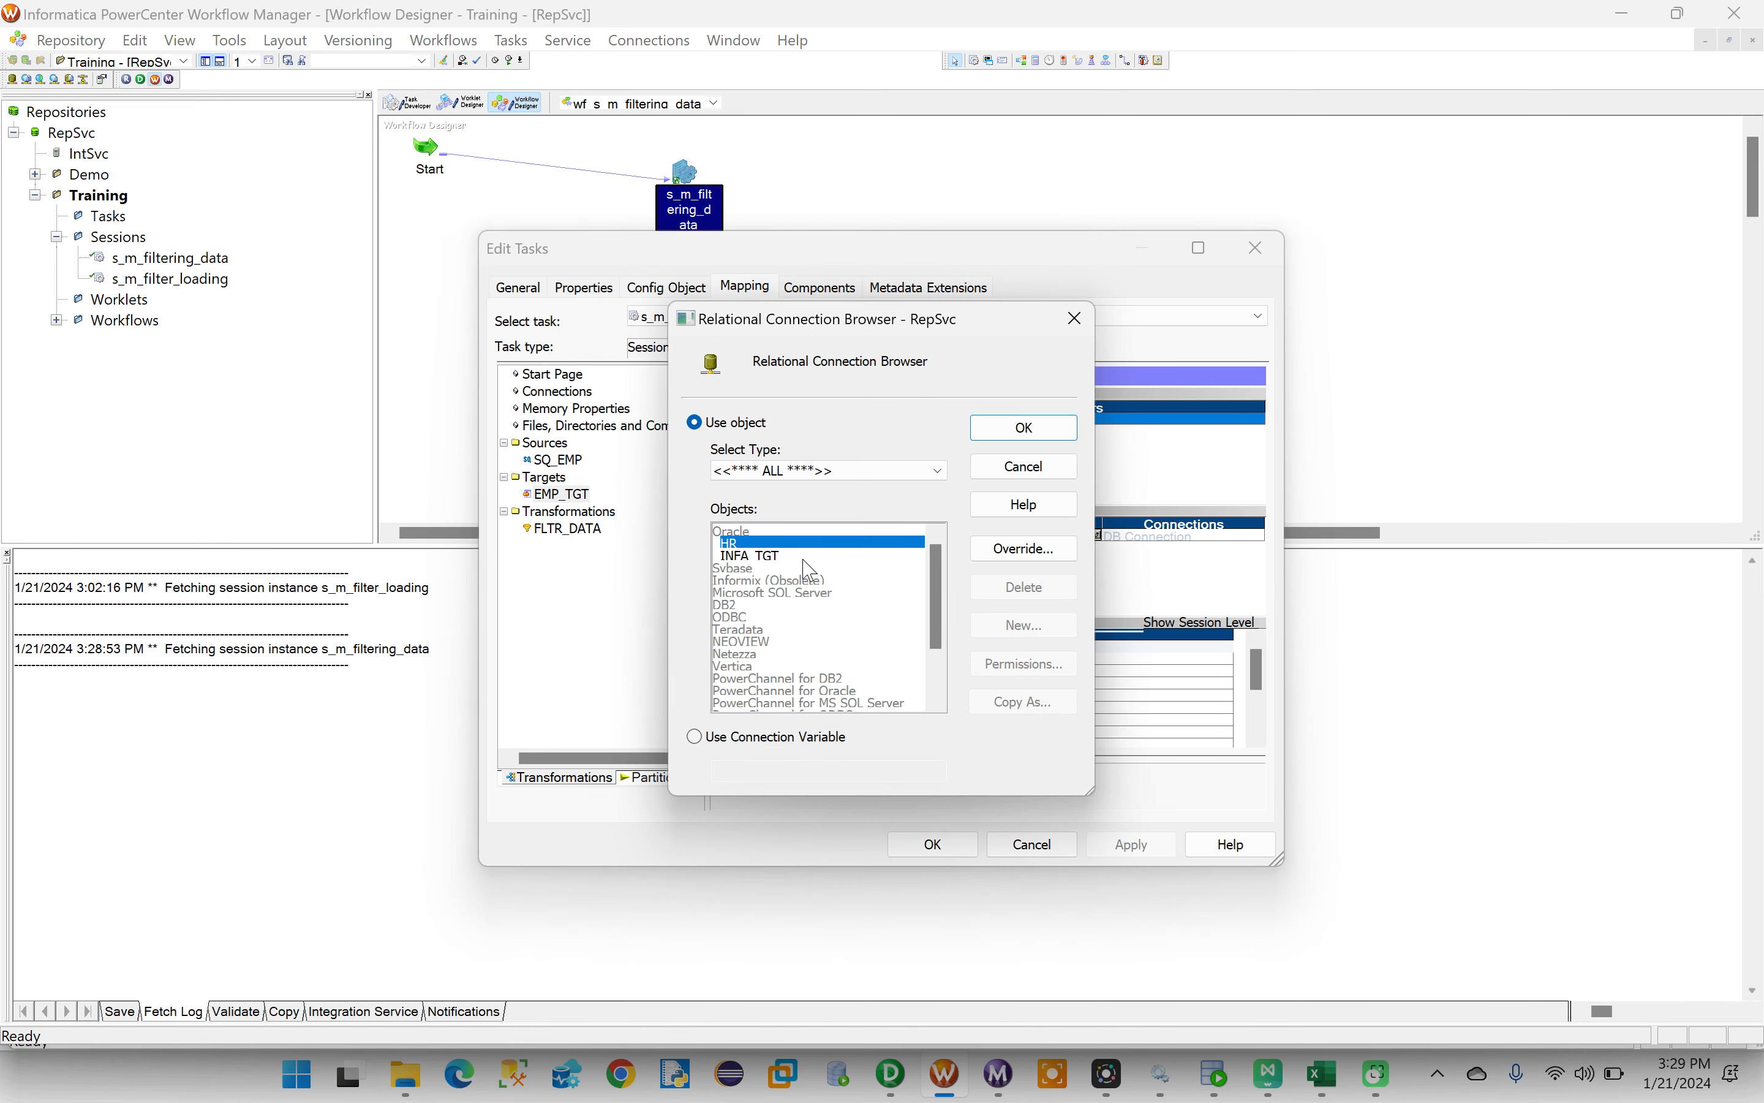
{"action": "left_click", "coordinate": [739, 556]}
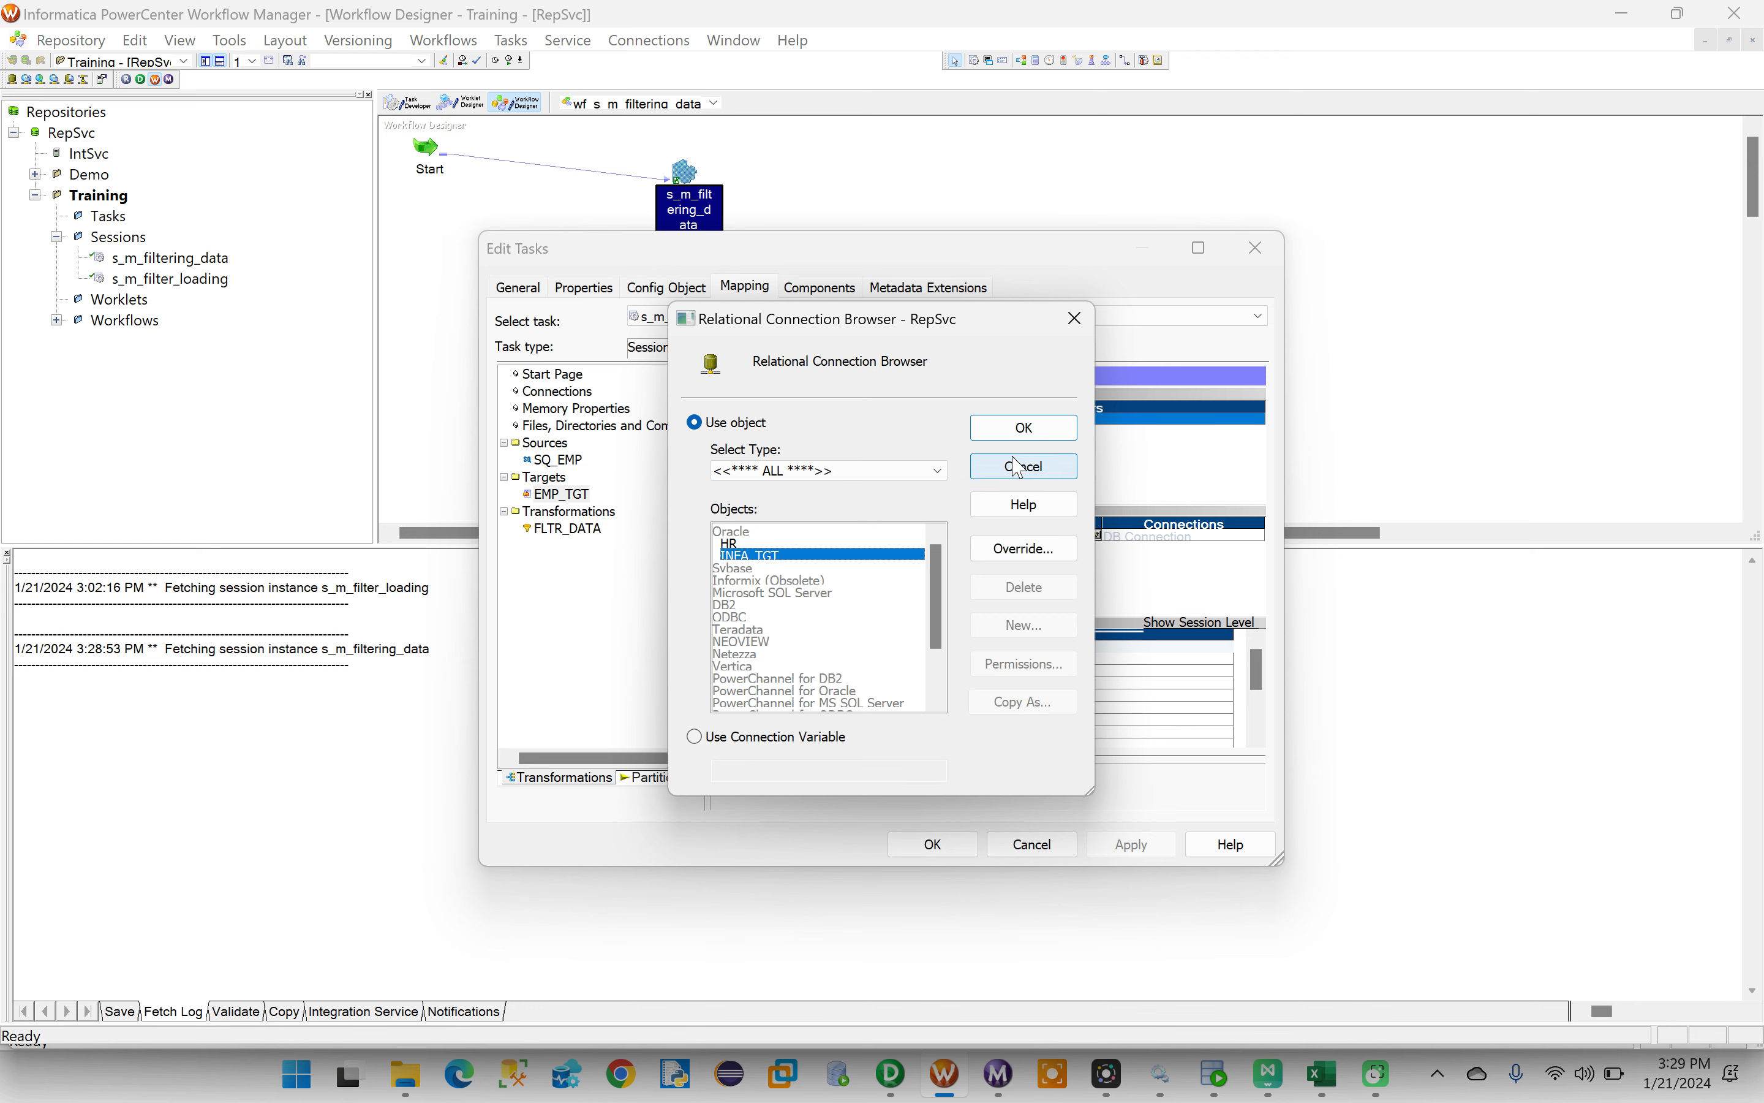
{"action": "left_click", "coordinate": [1054, 434]}
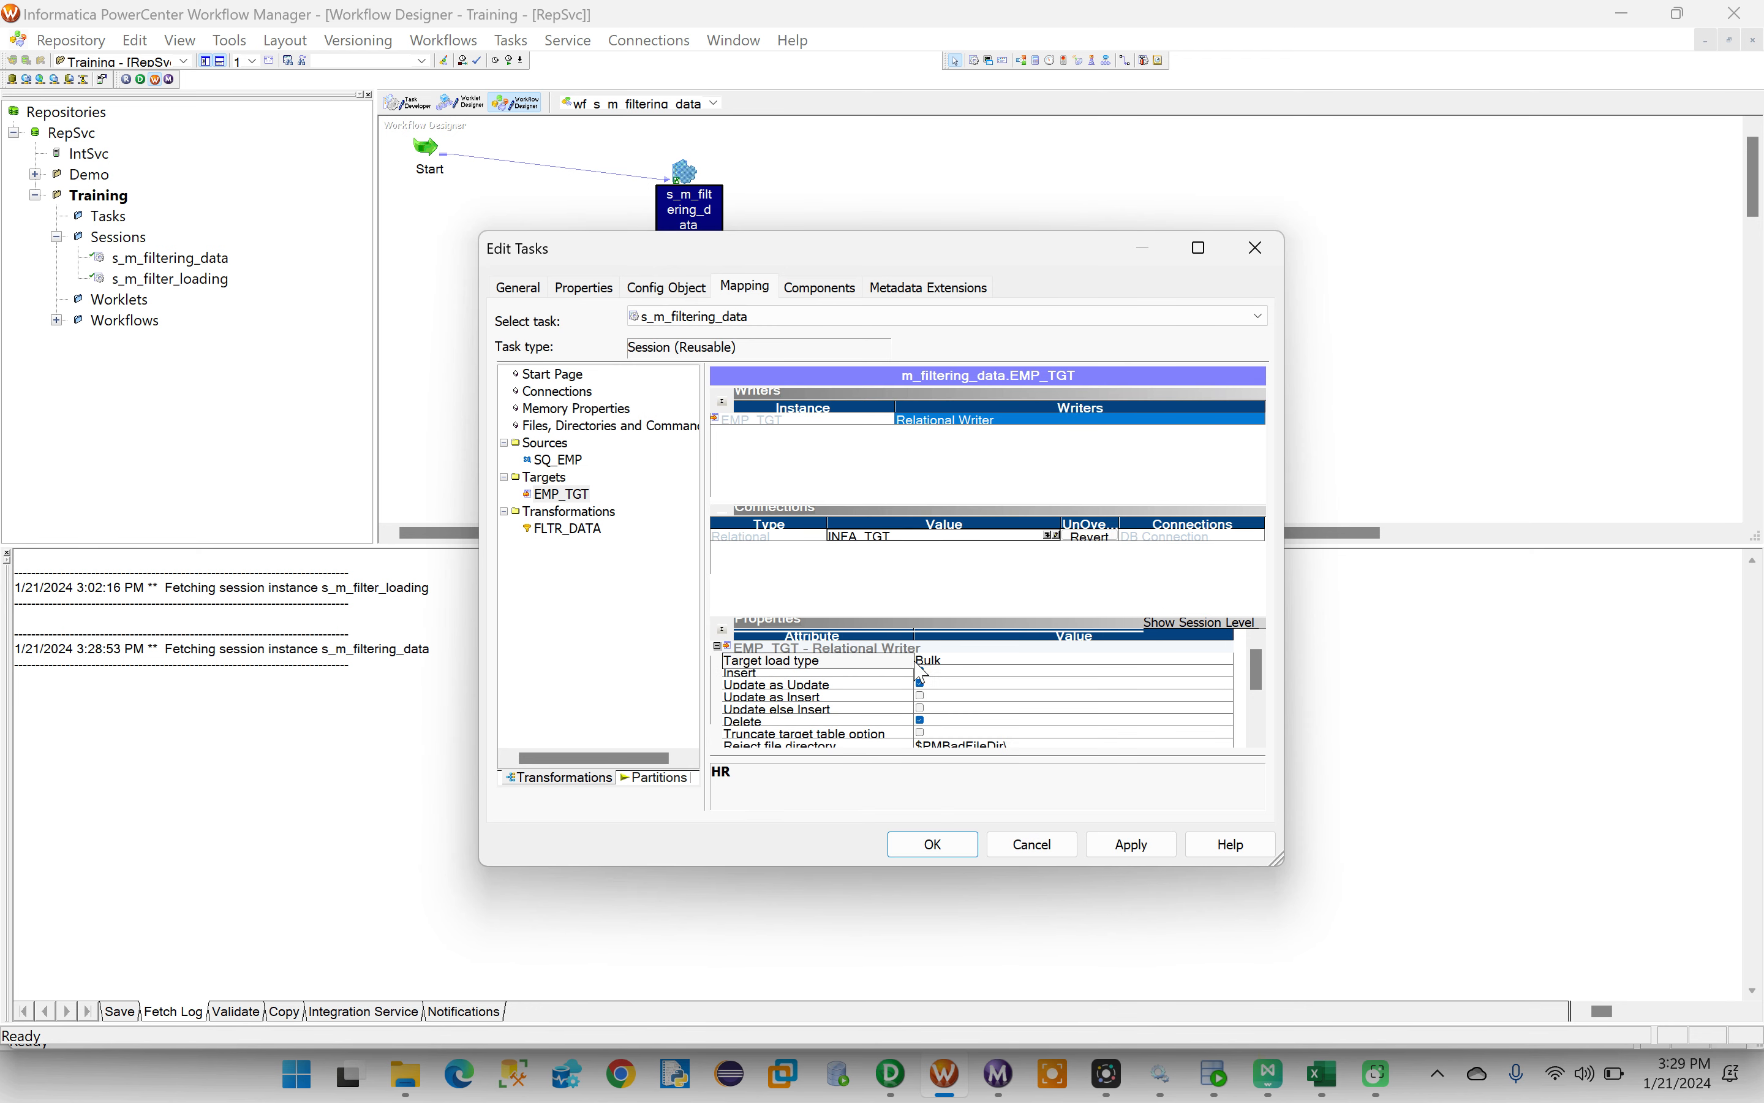
- Set EMP_TGT's target load type to Normal, disable Update as Update and Delete, and apply the session changes
{"action": "left_click", "coordinate": [951, 661]}
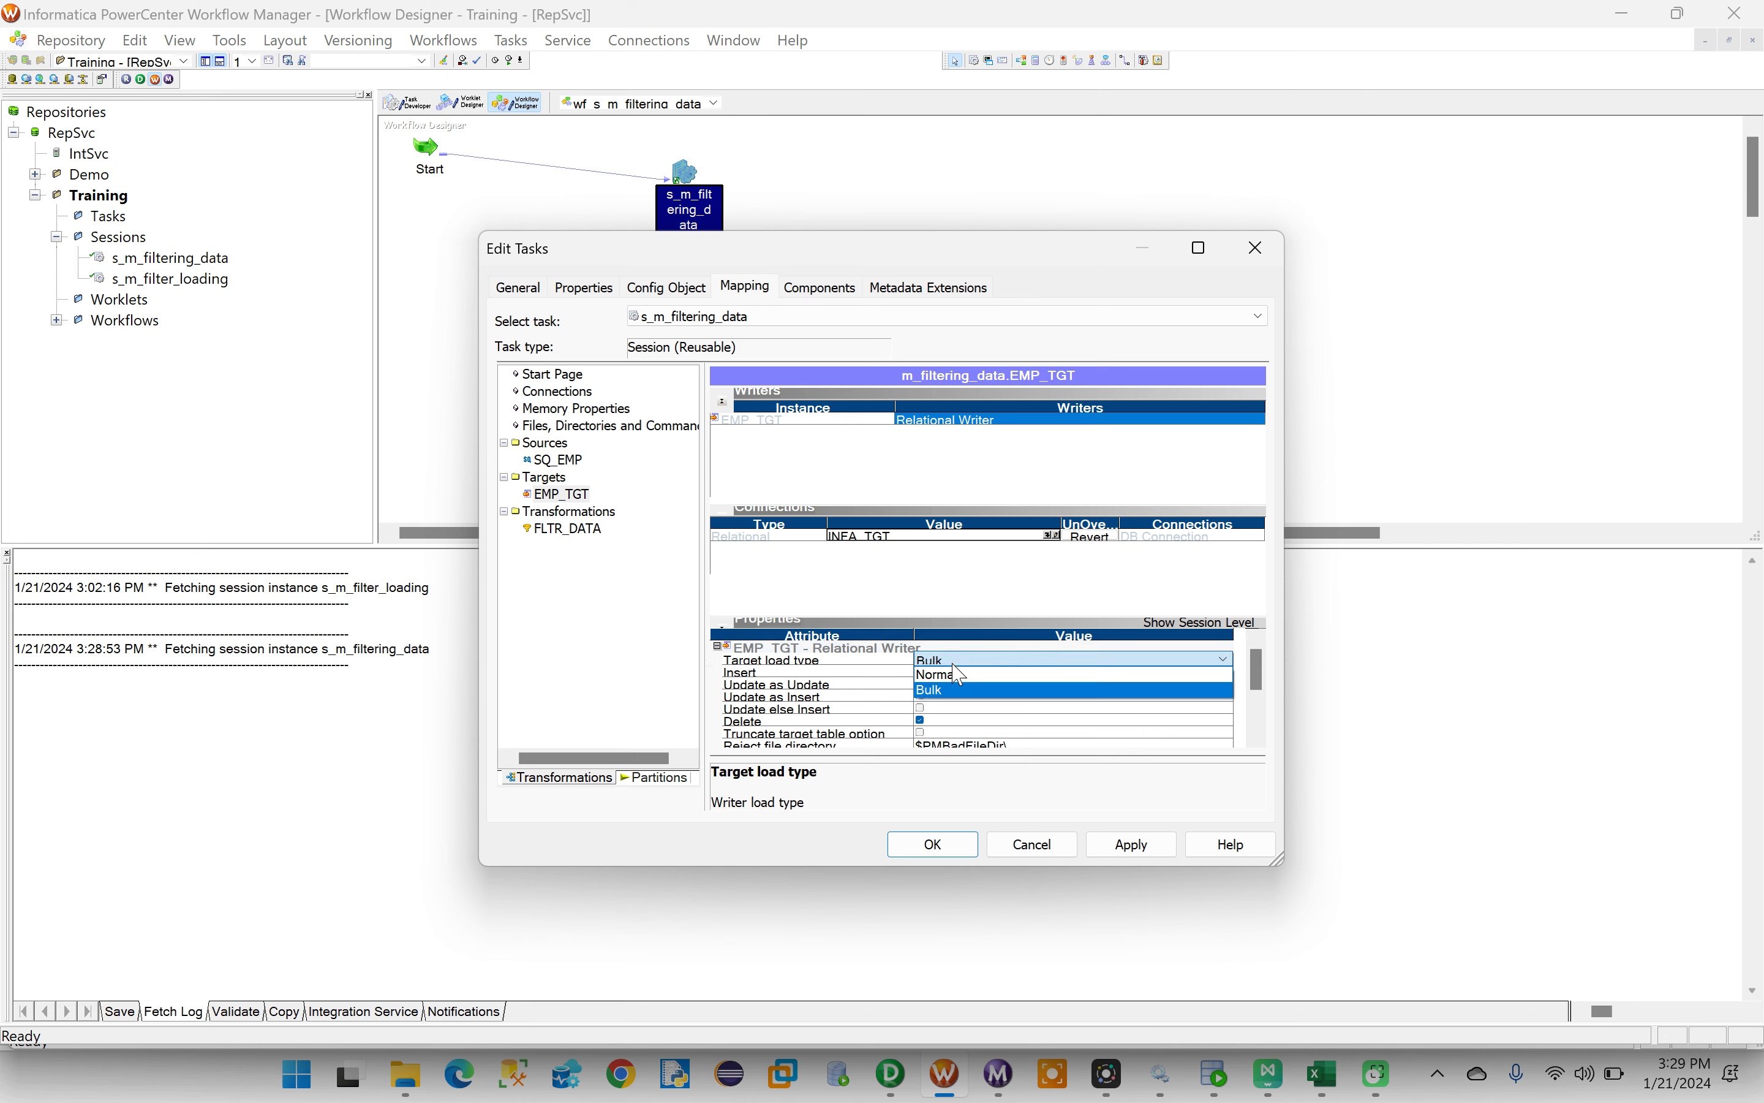
{"action": "left_click", "coordinate": [956, 674]}
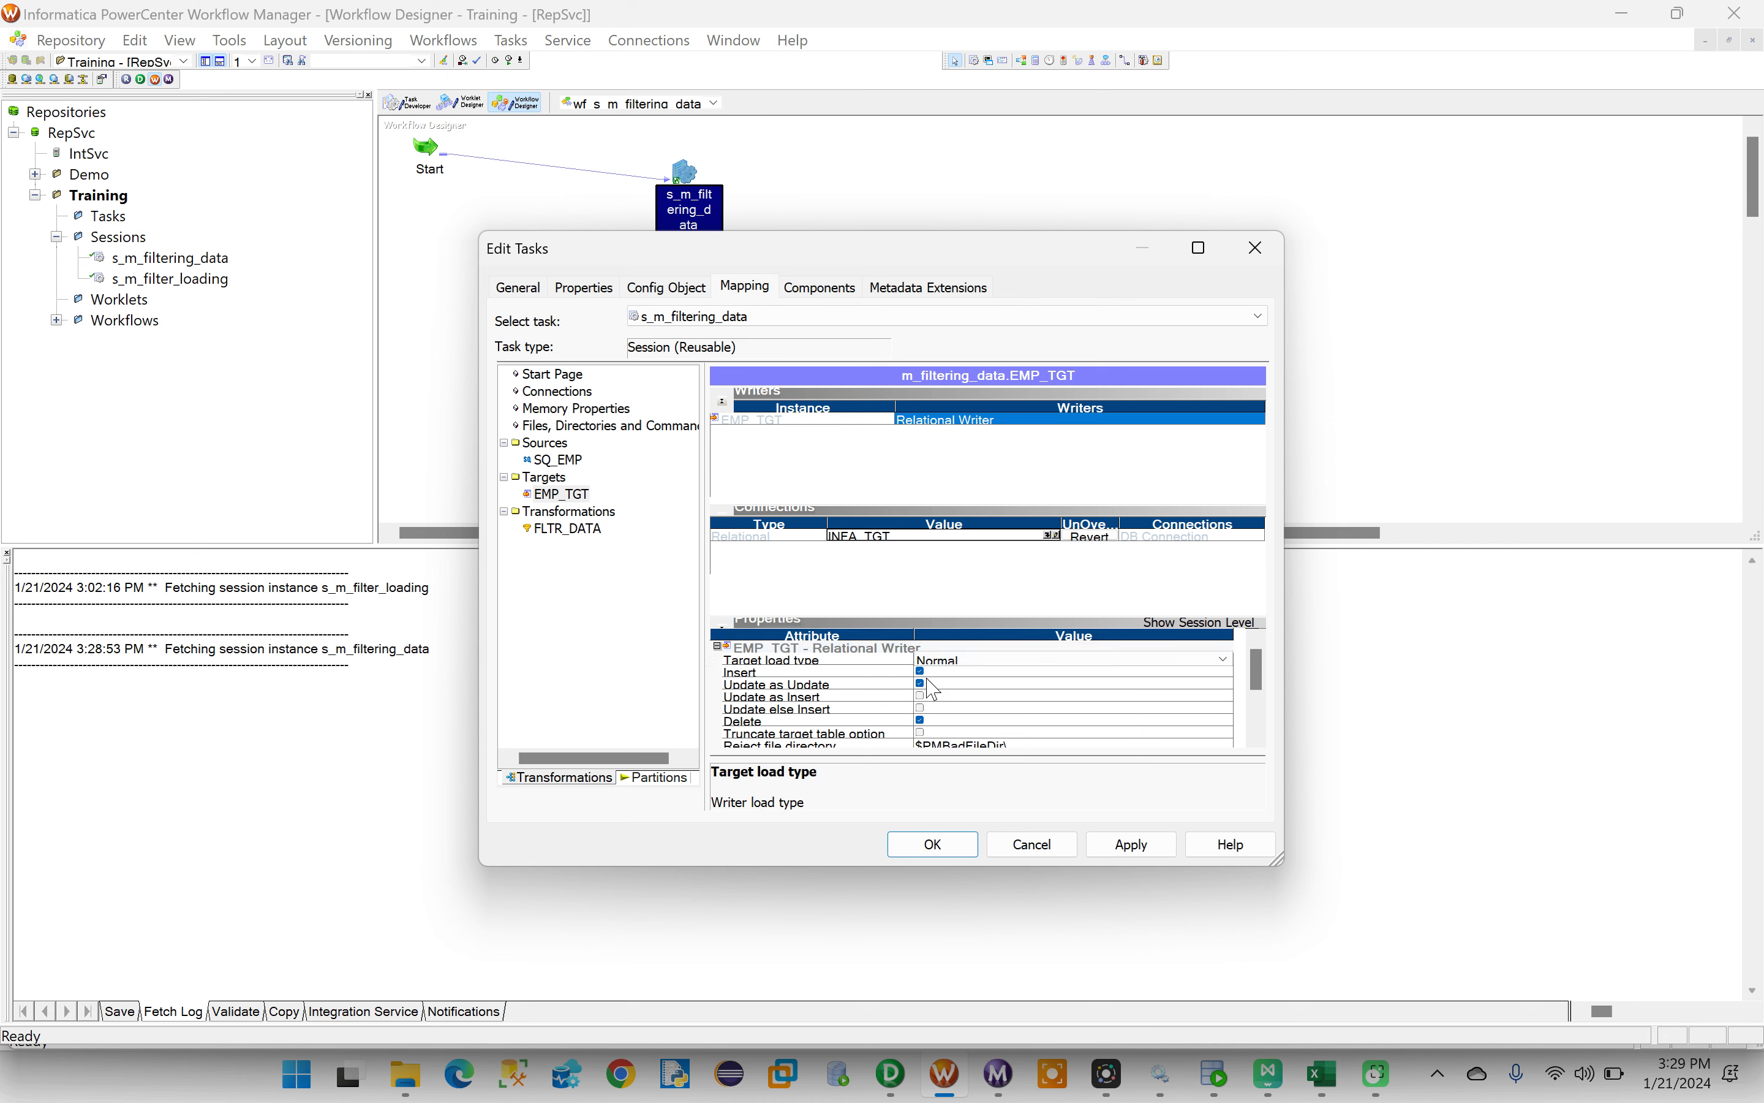
{"action": "left_click", "coordinate": [926, 691]}
{"action": "left_click", "coordinate": [901, 685]}
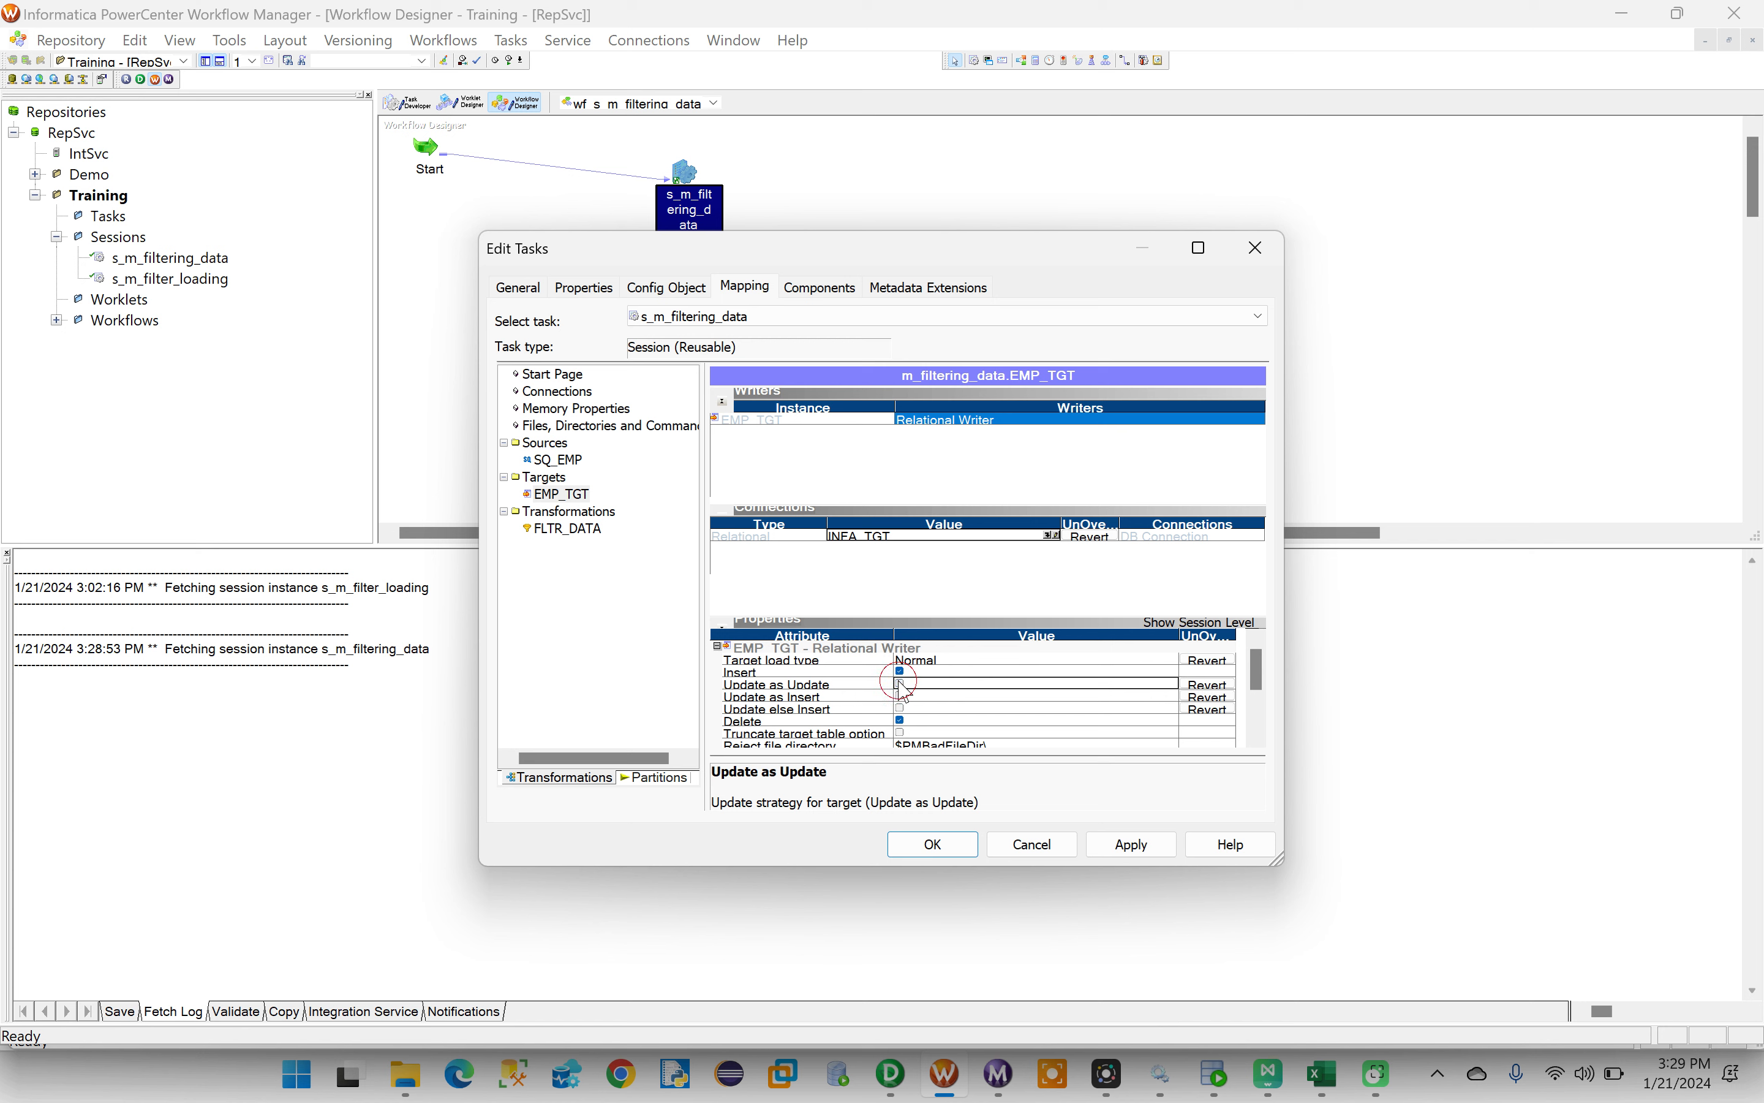
{"action": "left_click", "coordinate": [901, 721]}
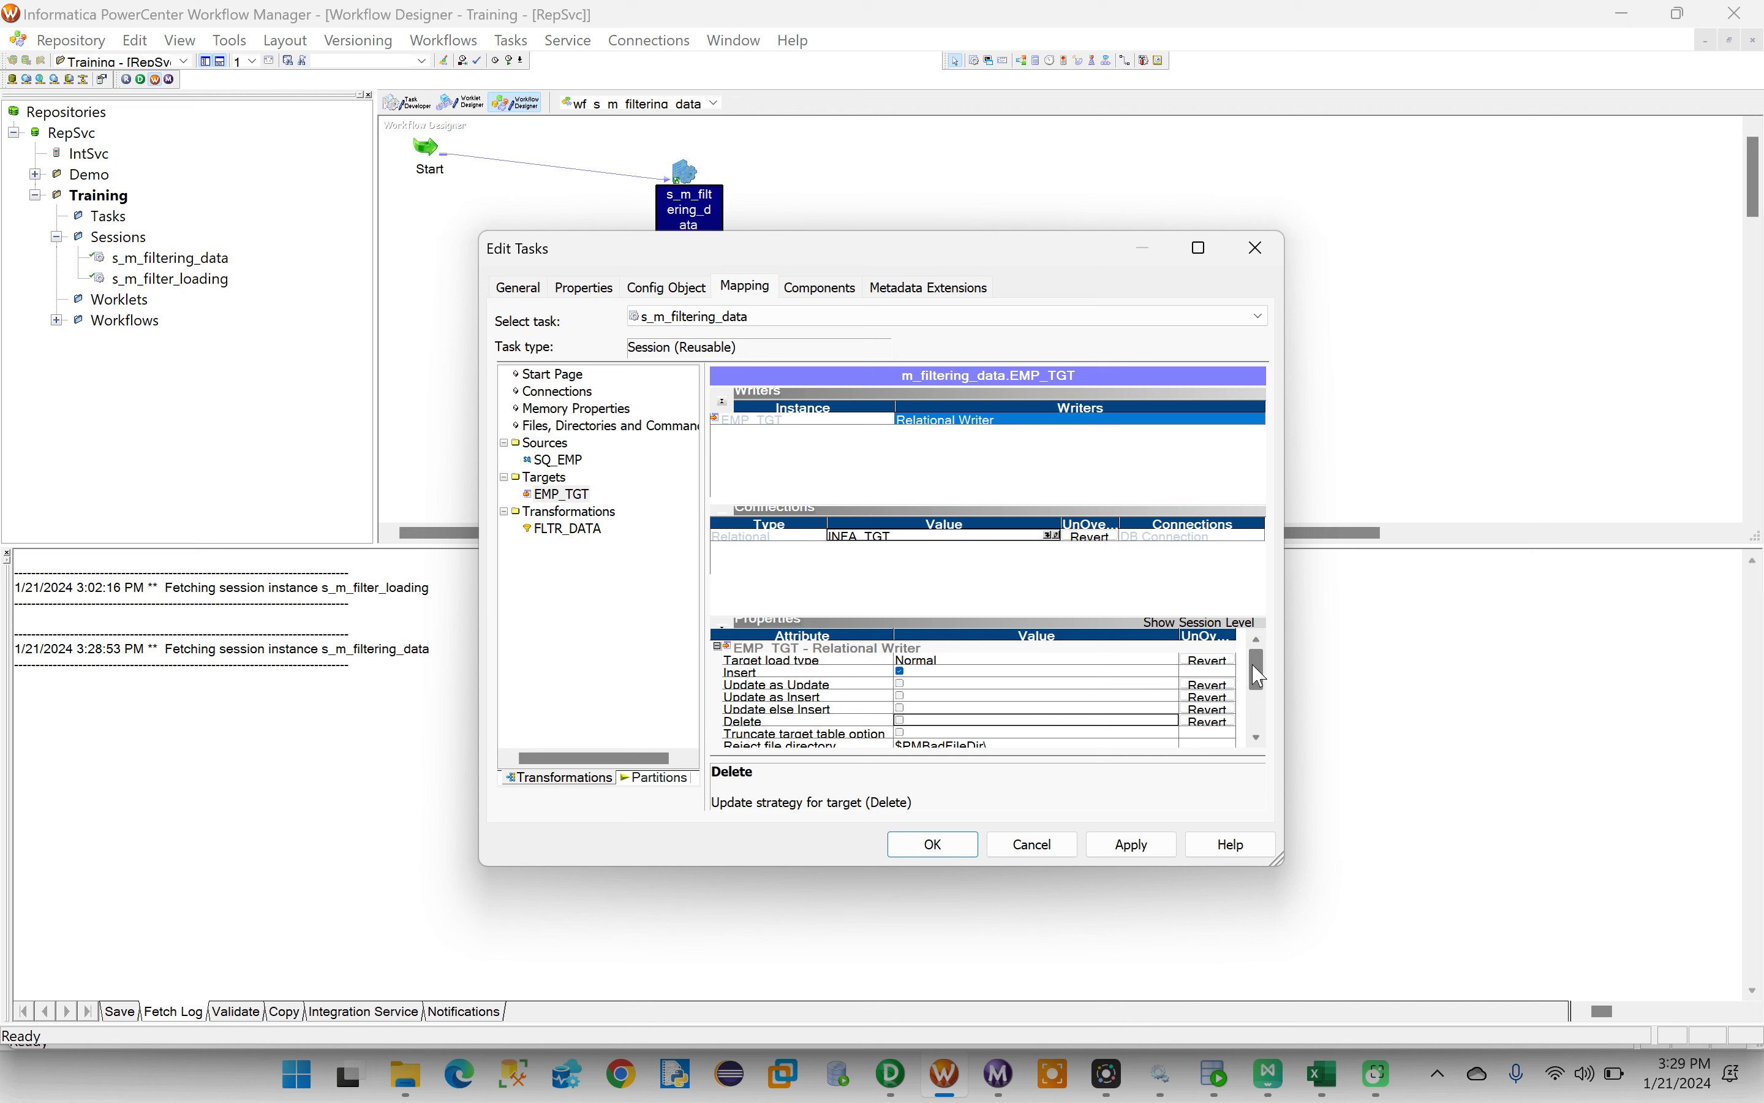
{"action": "mouse_move", "coordinate": [1255, 669]}
{"action": "left_mouse_down"}
{"action": "mouse_move", "coordinate": [1258, 718]}
{"action": "mouse_move", "coordinate": [1256, 670]}
{"action": "left_mouse_up"}
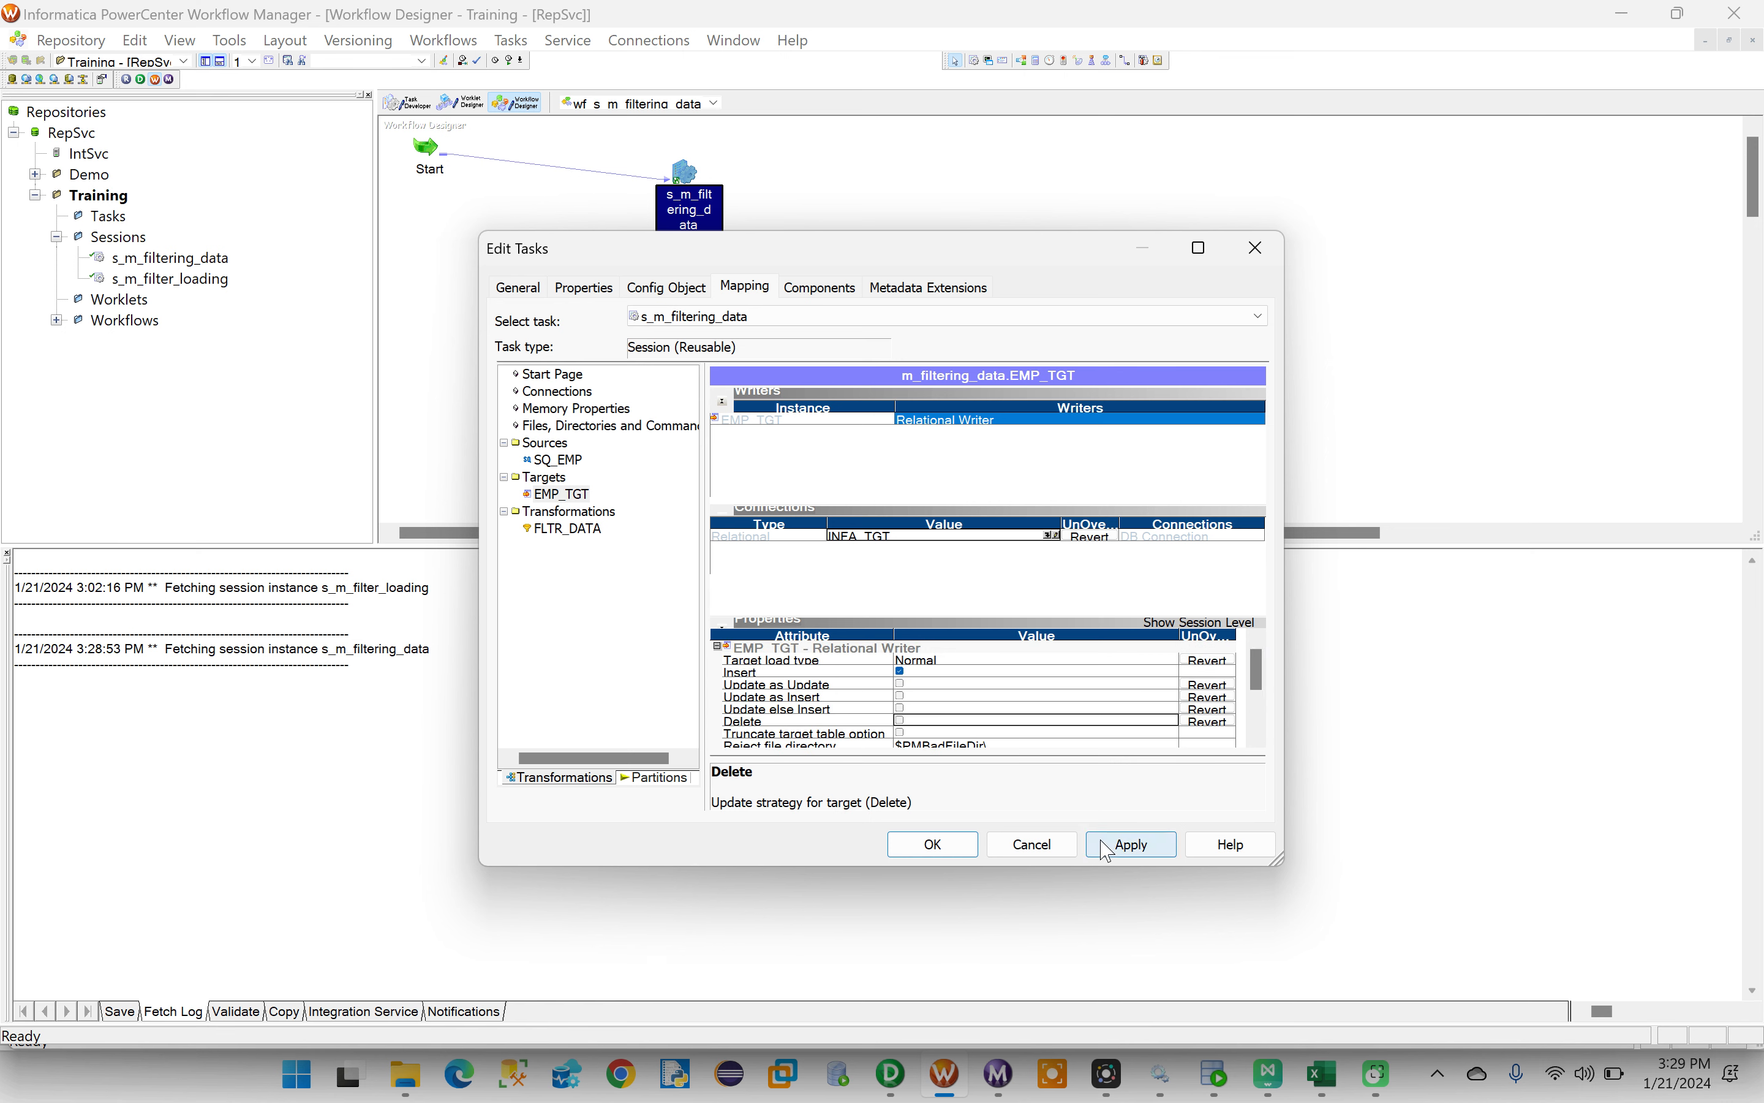
{"action": "left_click", "coordinate": [1120, 846]}
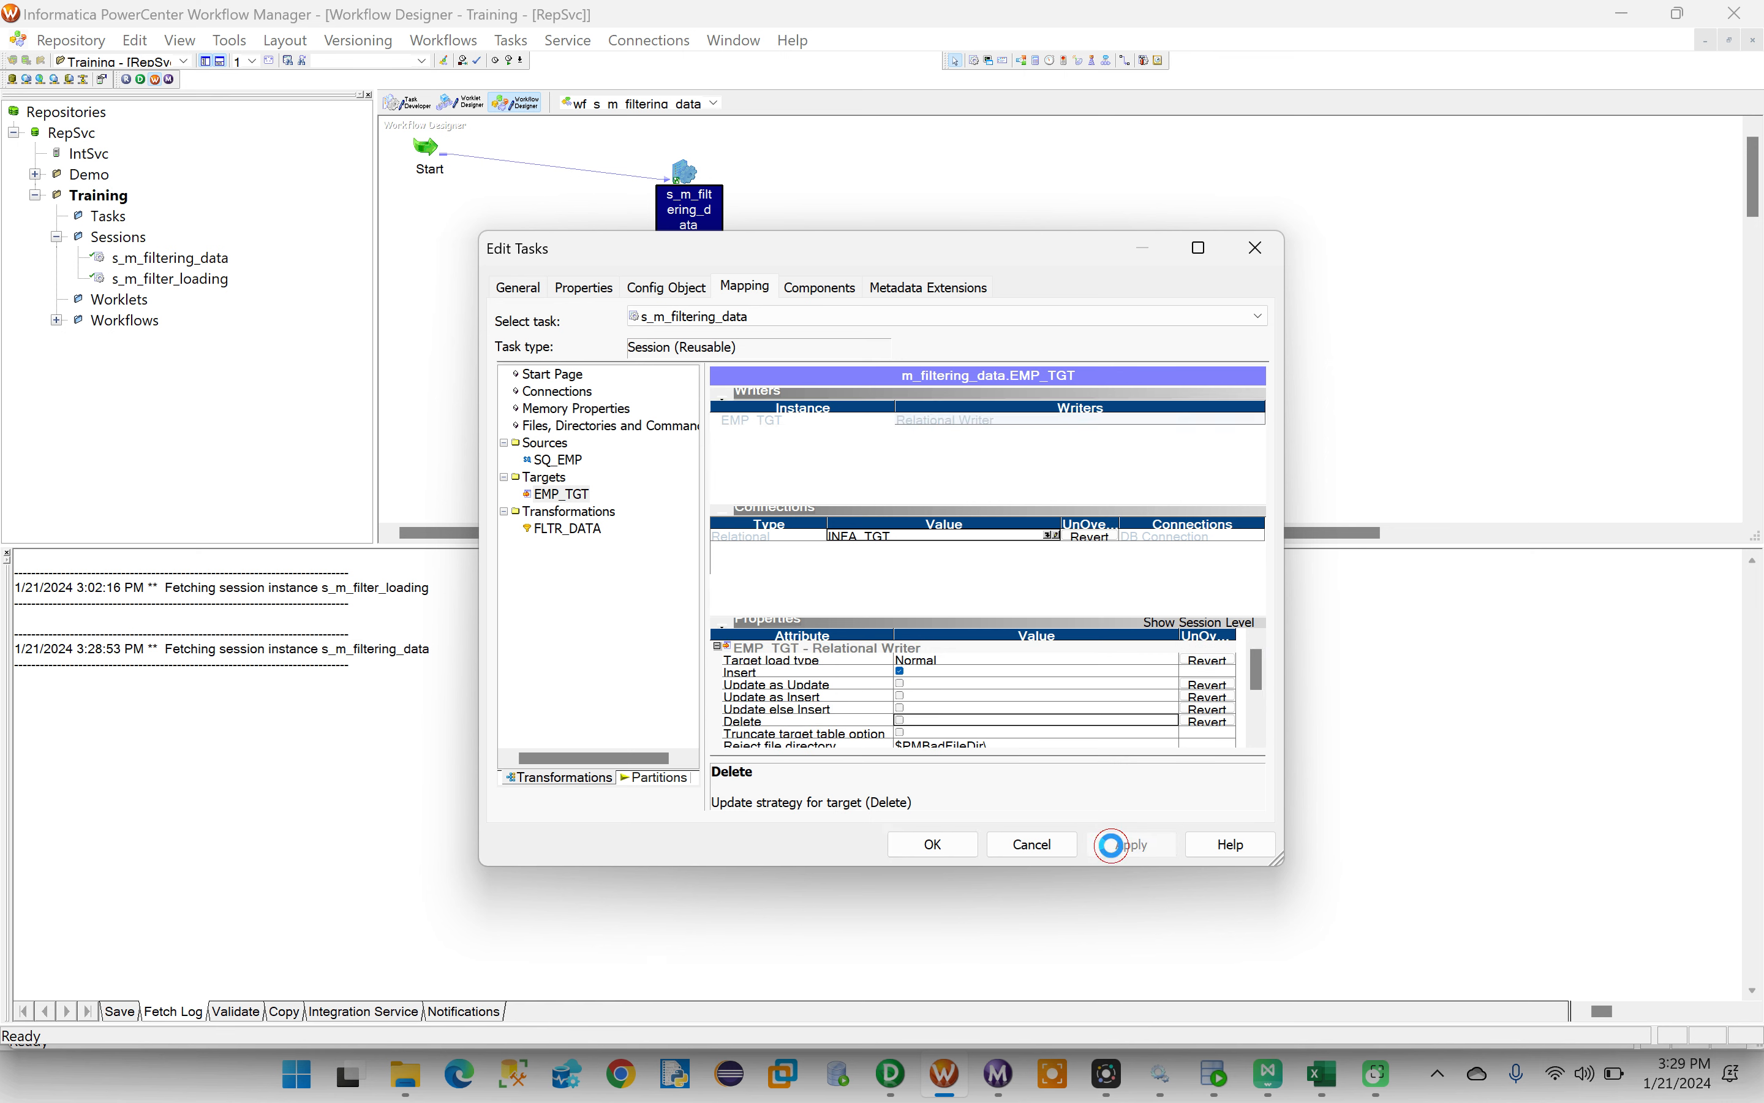
{"action": "left_click", "coordinate": [936, 846]}
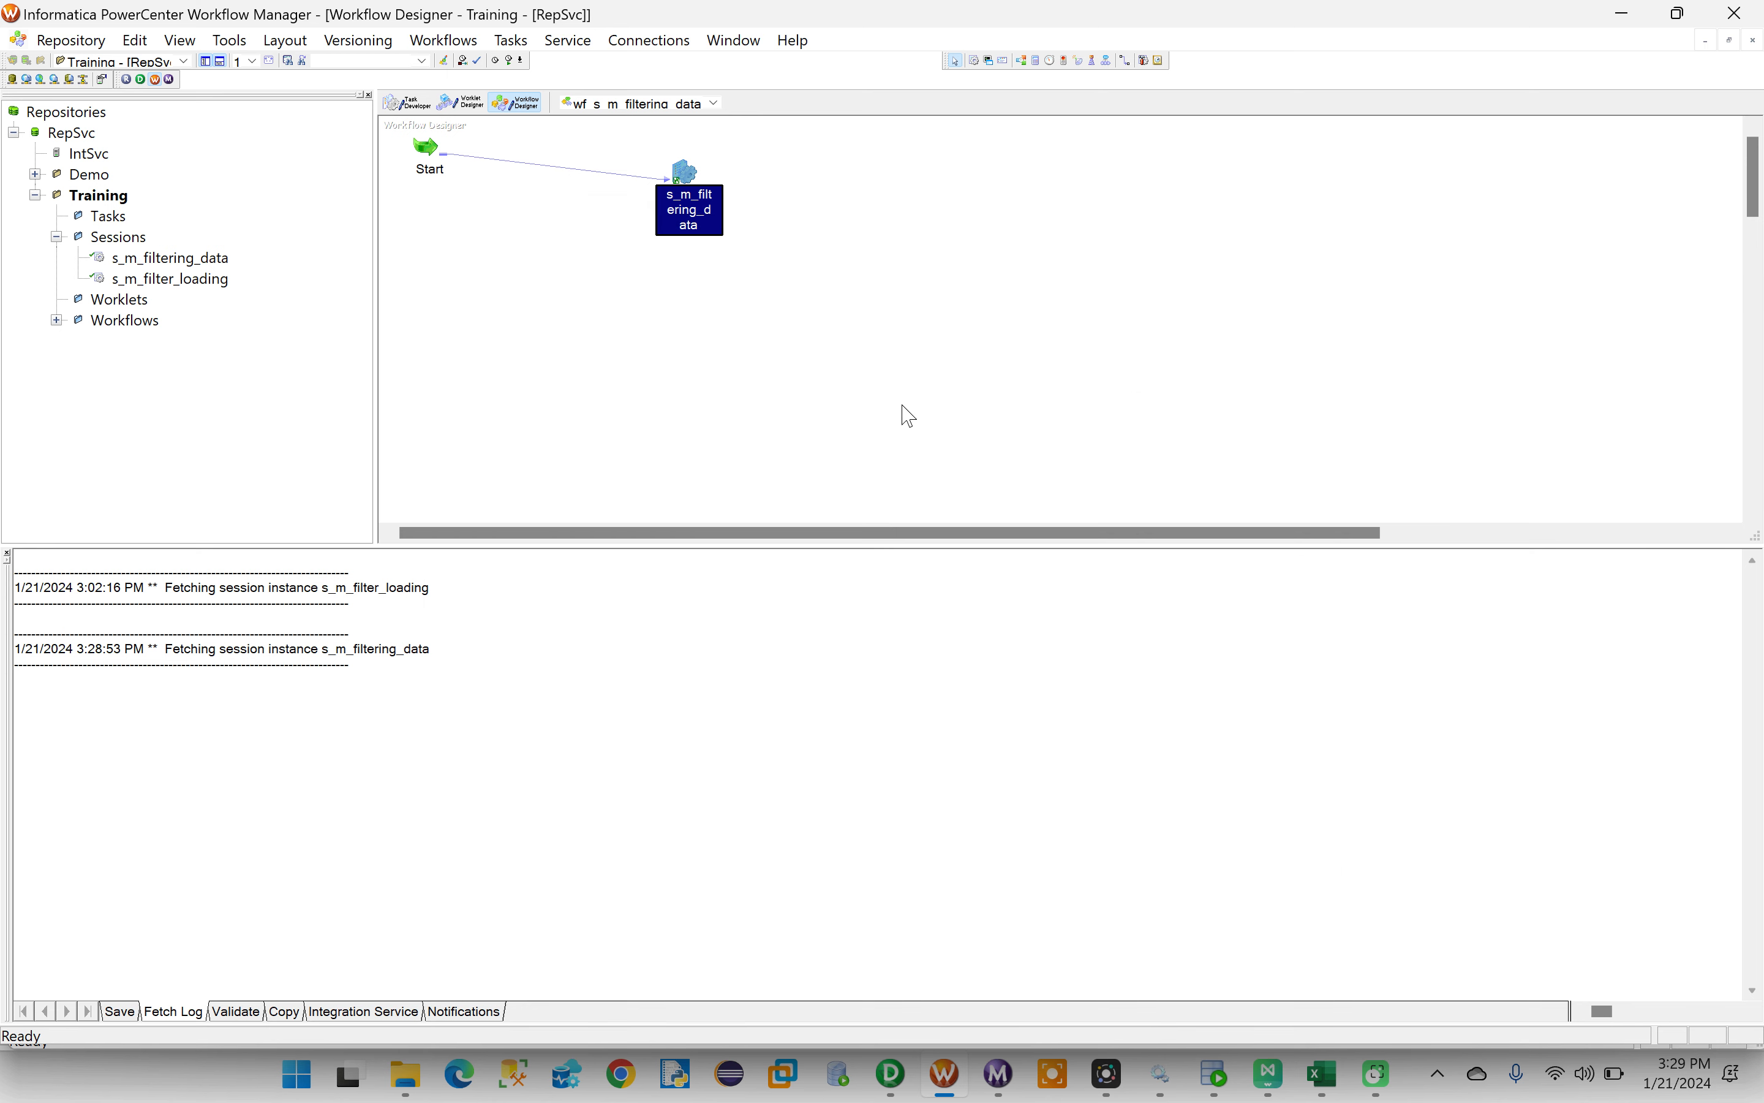
- Save the repository and start the wf_s_m_filtering_data workflow
{"action": "key", "text": "ctrl+s"}
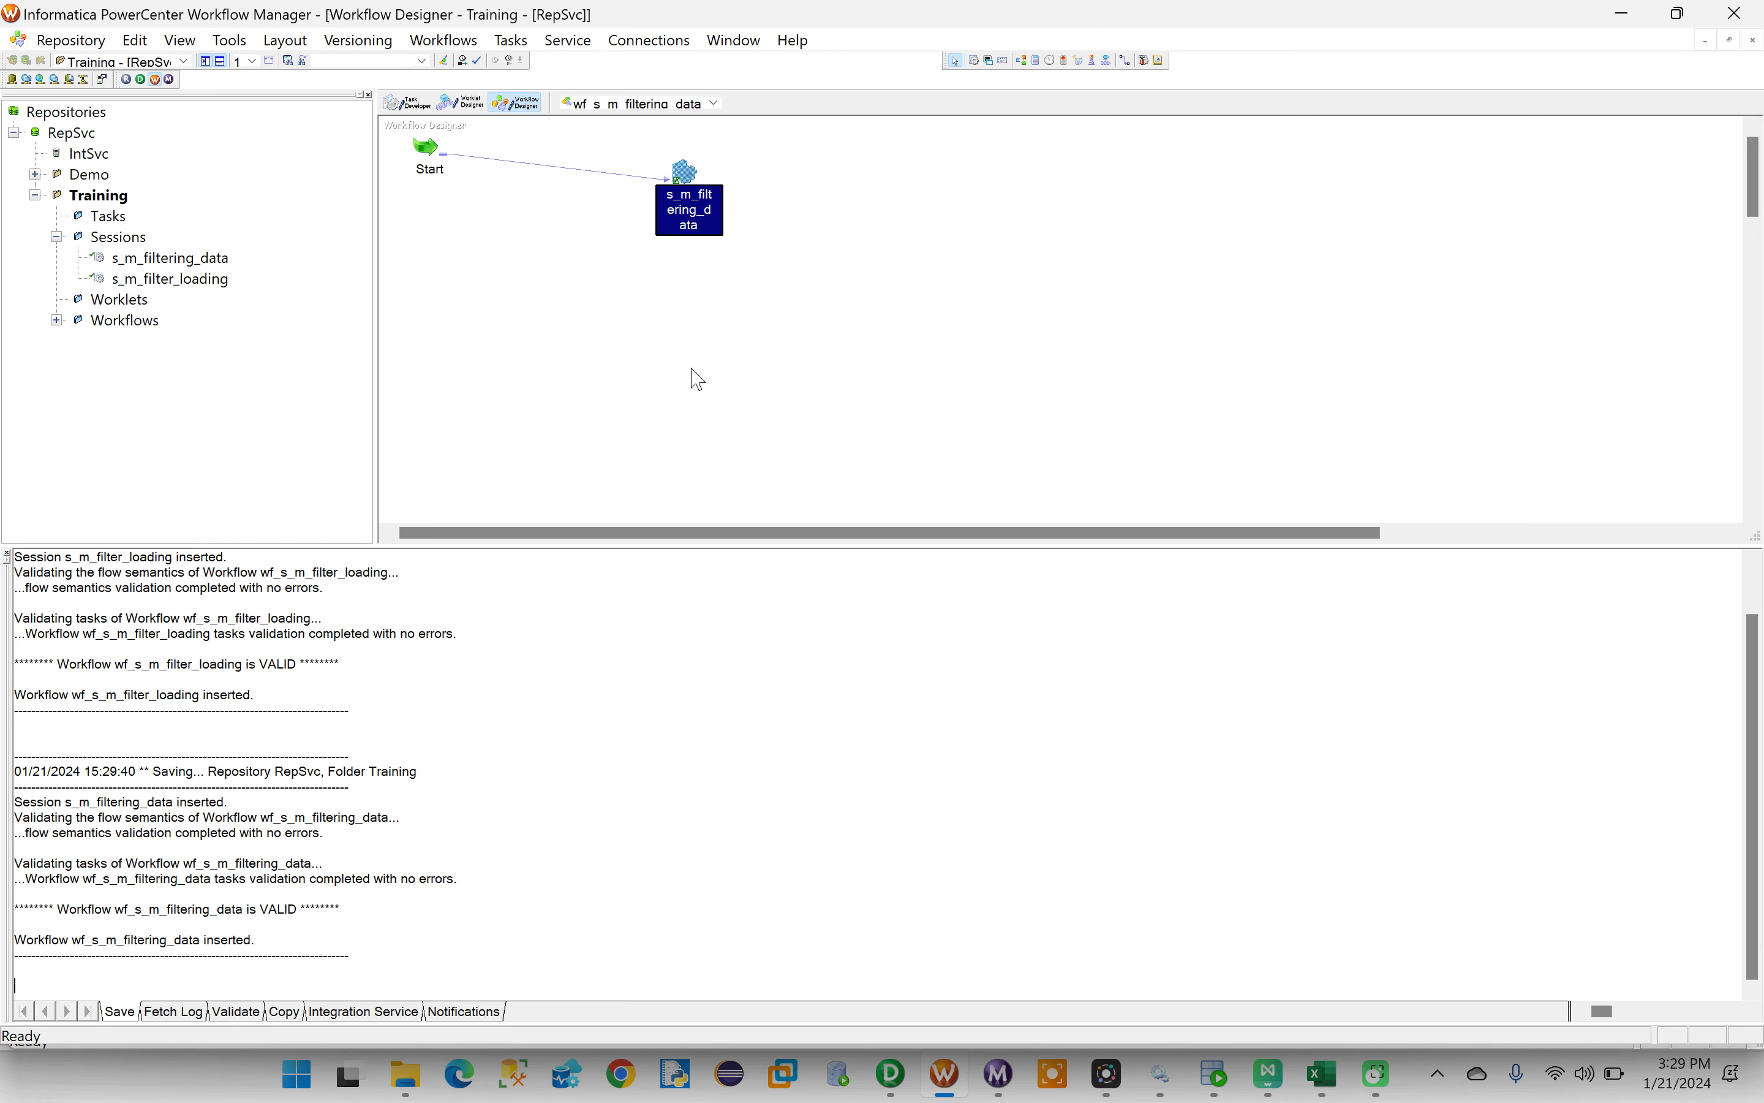
{"action": "right_click", "coordinate": [506, 254]}
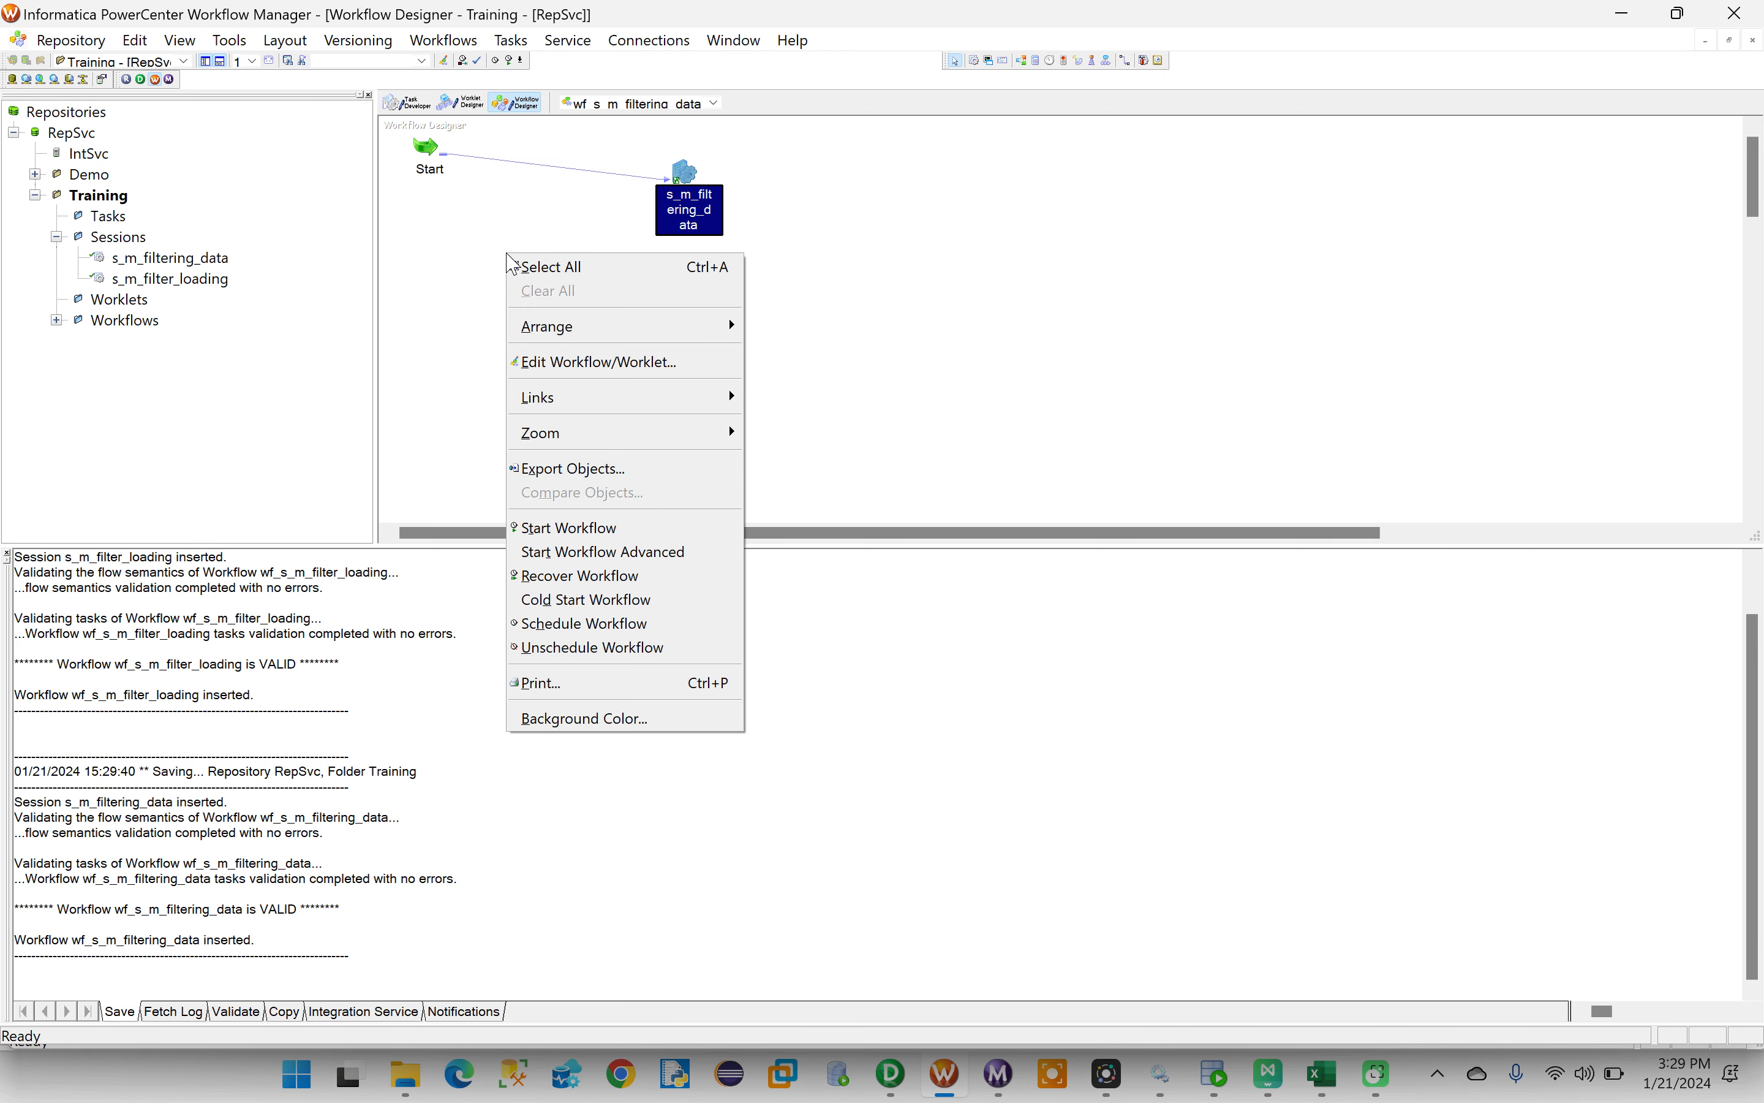
{"action": "left_click", "coordinate": [606, 525]}
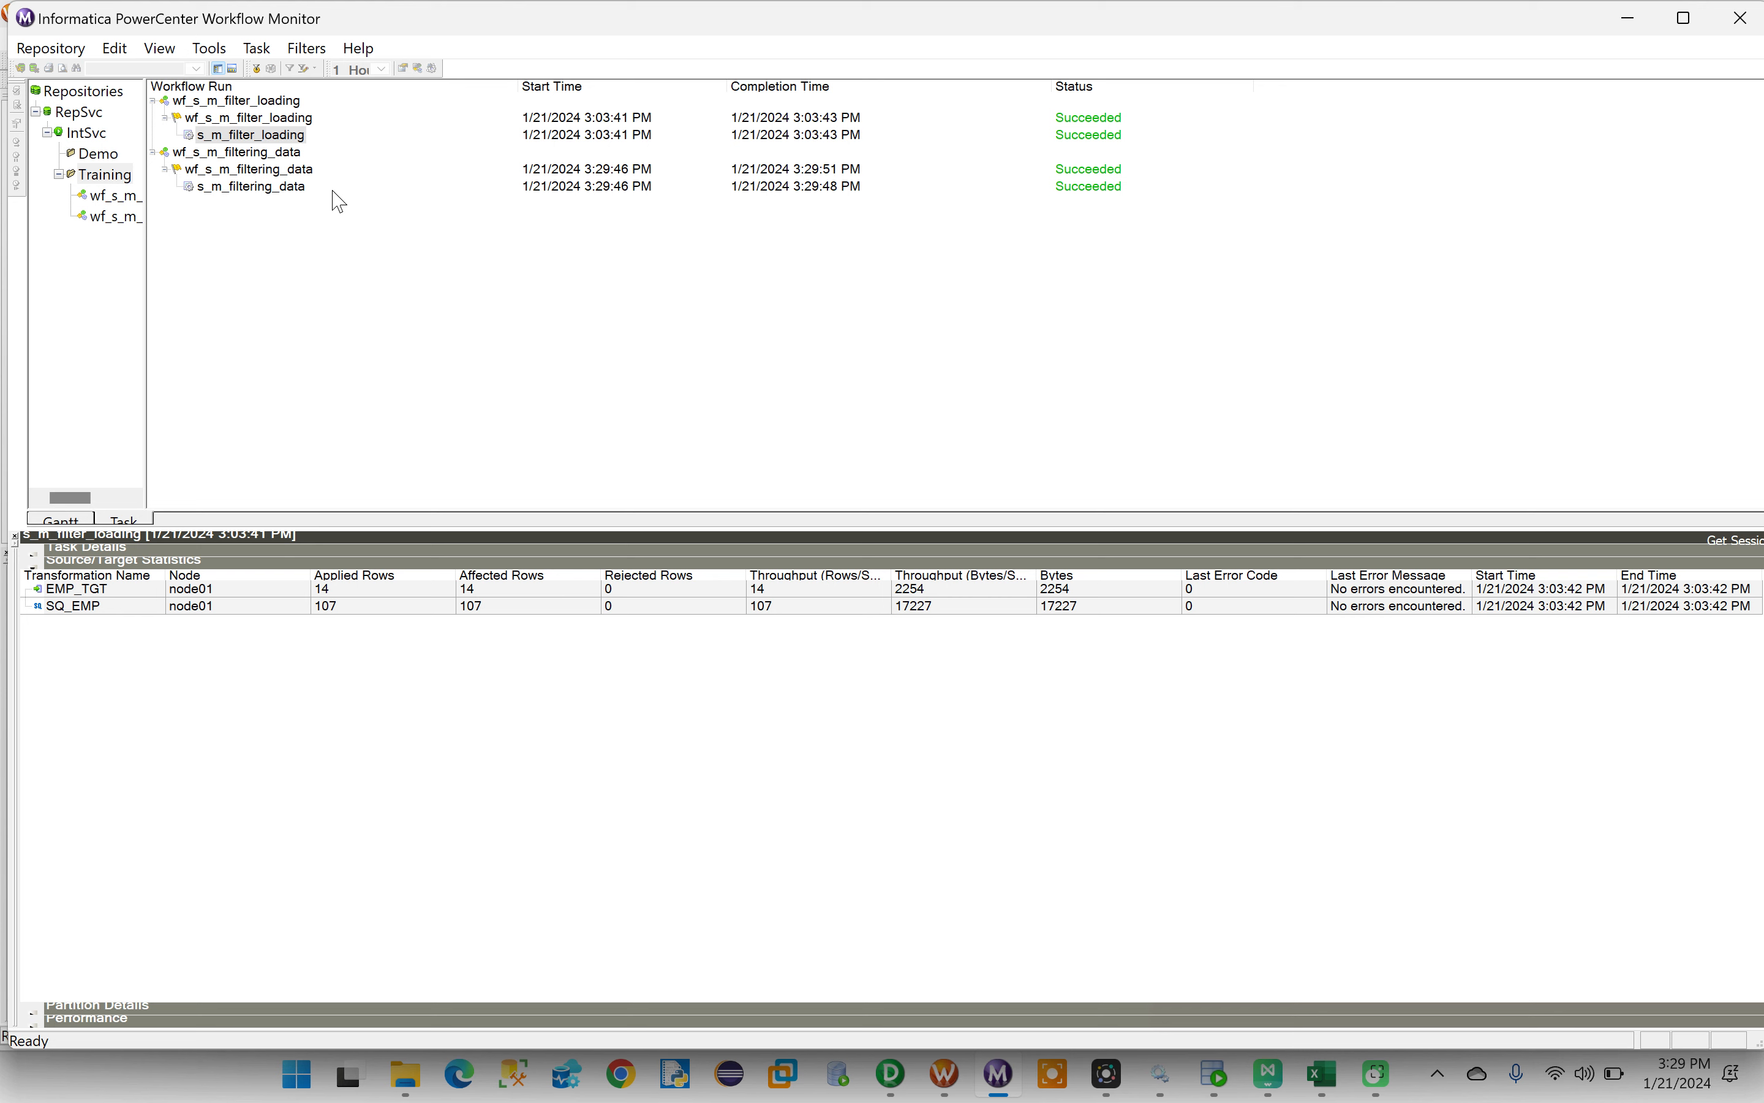
- In Workflow Monitor, review the run properties of s_m_filtering_data and its statistics for SQ_EMP and EMP_TGT
{"action": "left_click", "coordinate": [264, 193]}
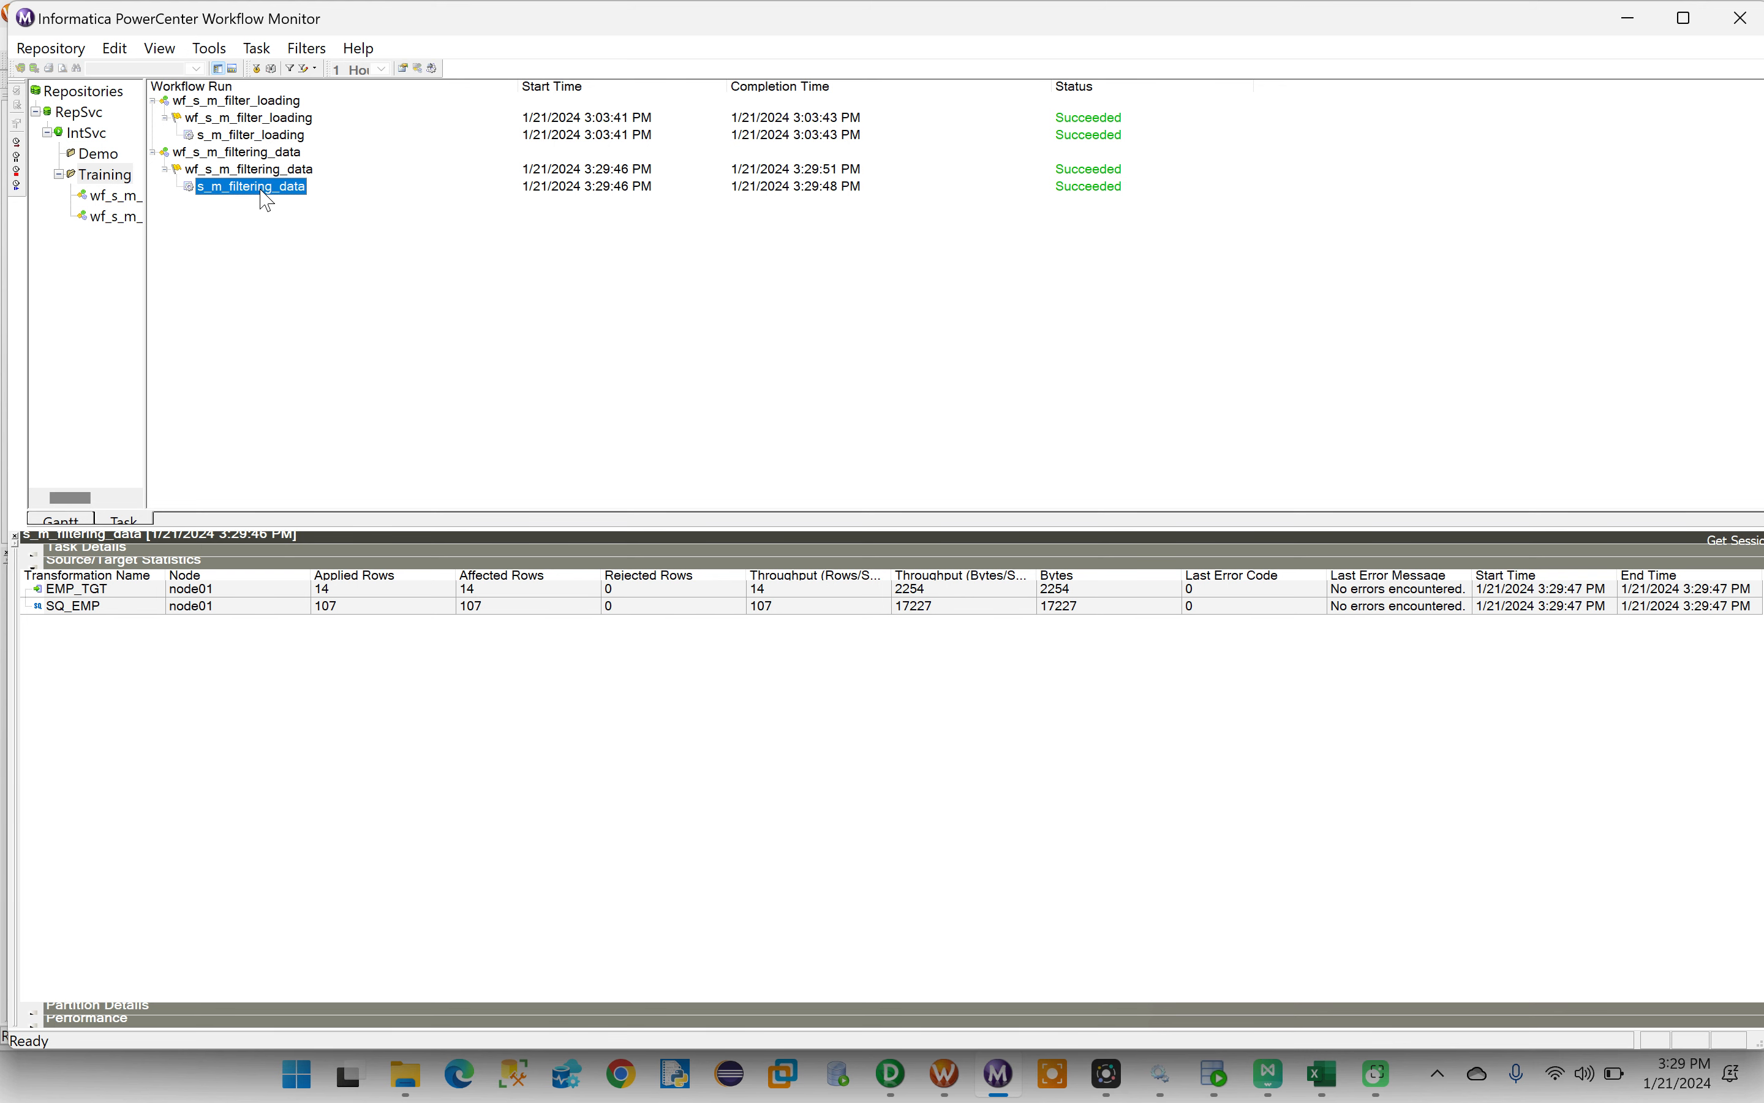
{"action": "right_click", "coordinate": [263, 192]}
{"action": "left_click", "coordinate": [368, 516]}
{"action": "left_click", "coordinate": [330, 611]}
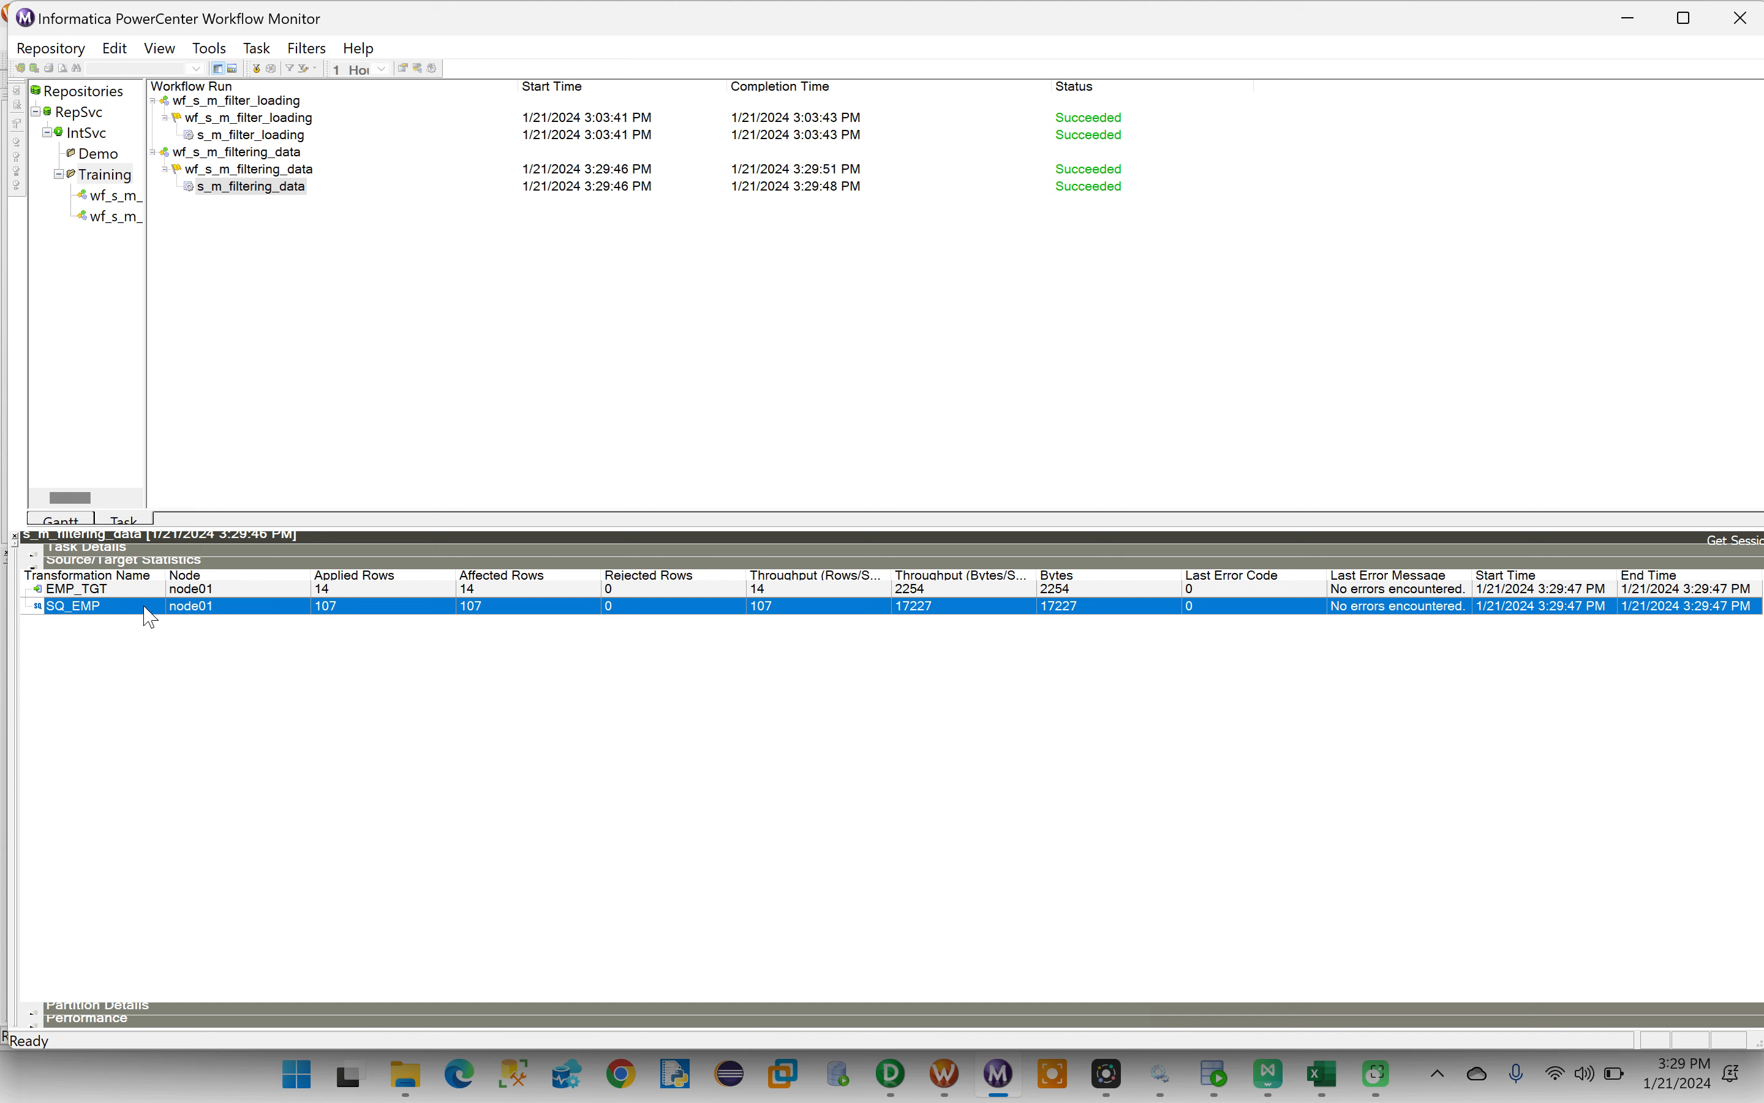
{"action": "left_click", "coordinate": [126, 591]}
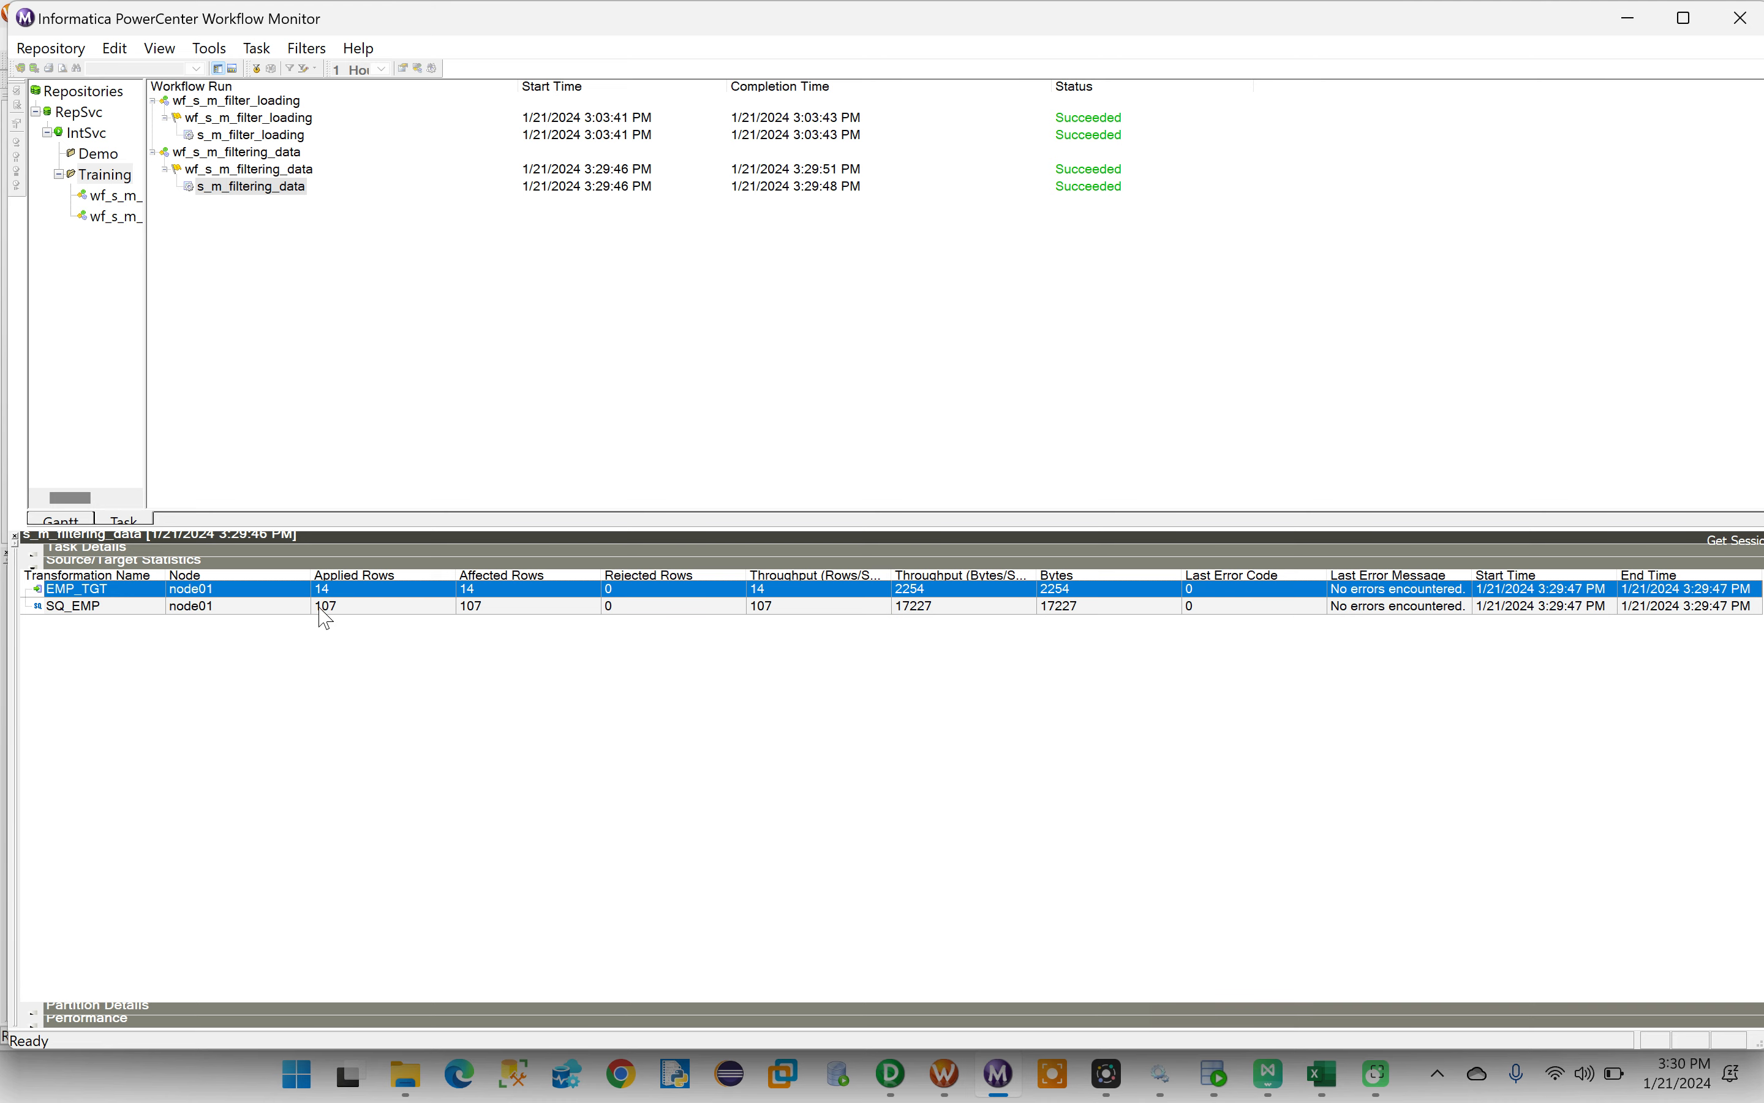
- Switch to PowerCenter Designer and review the filter condition of the FLTR_DATA transformation, leaving it as it is
{"action": "left_click", "coordinate": [903, 1075]}
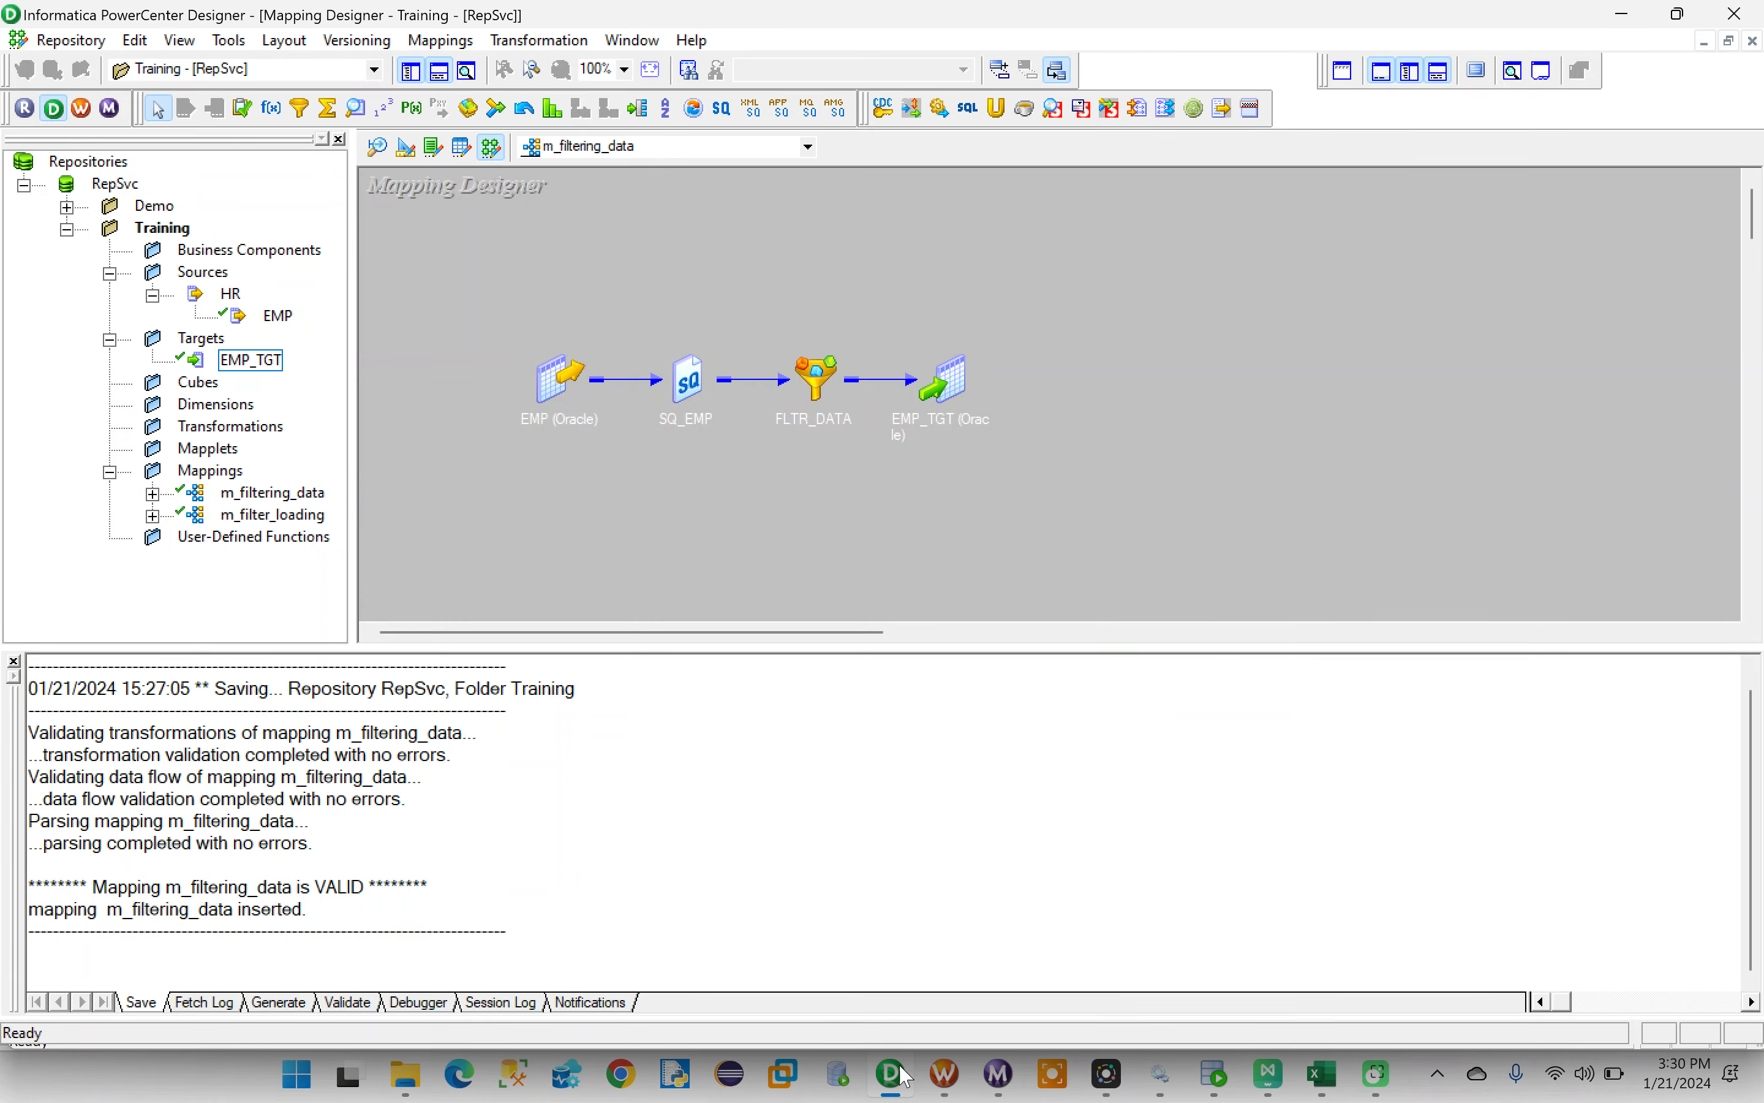
{"action": "double_click", "coordinate": [818, 382]}
{"action": "double_click", "coordinate": [881, 376]}
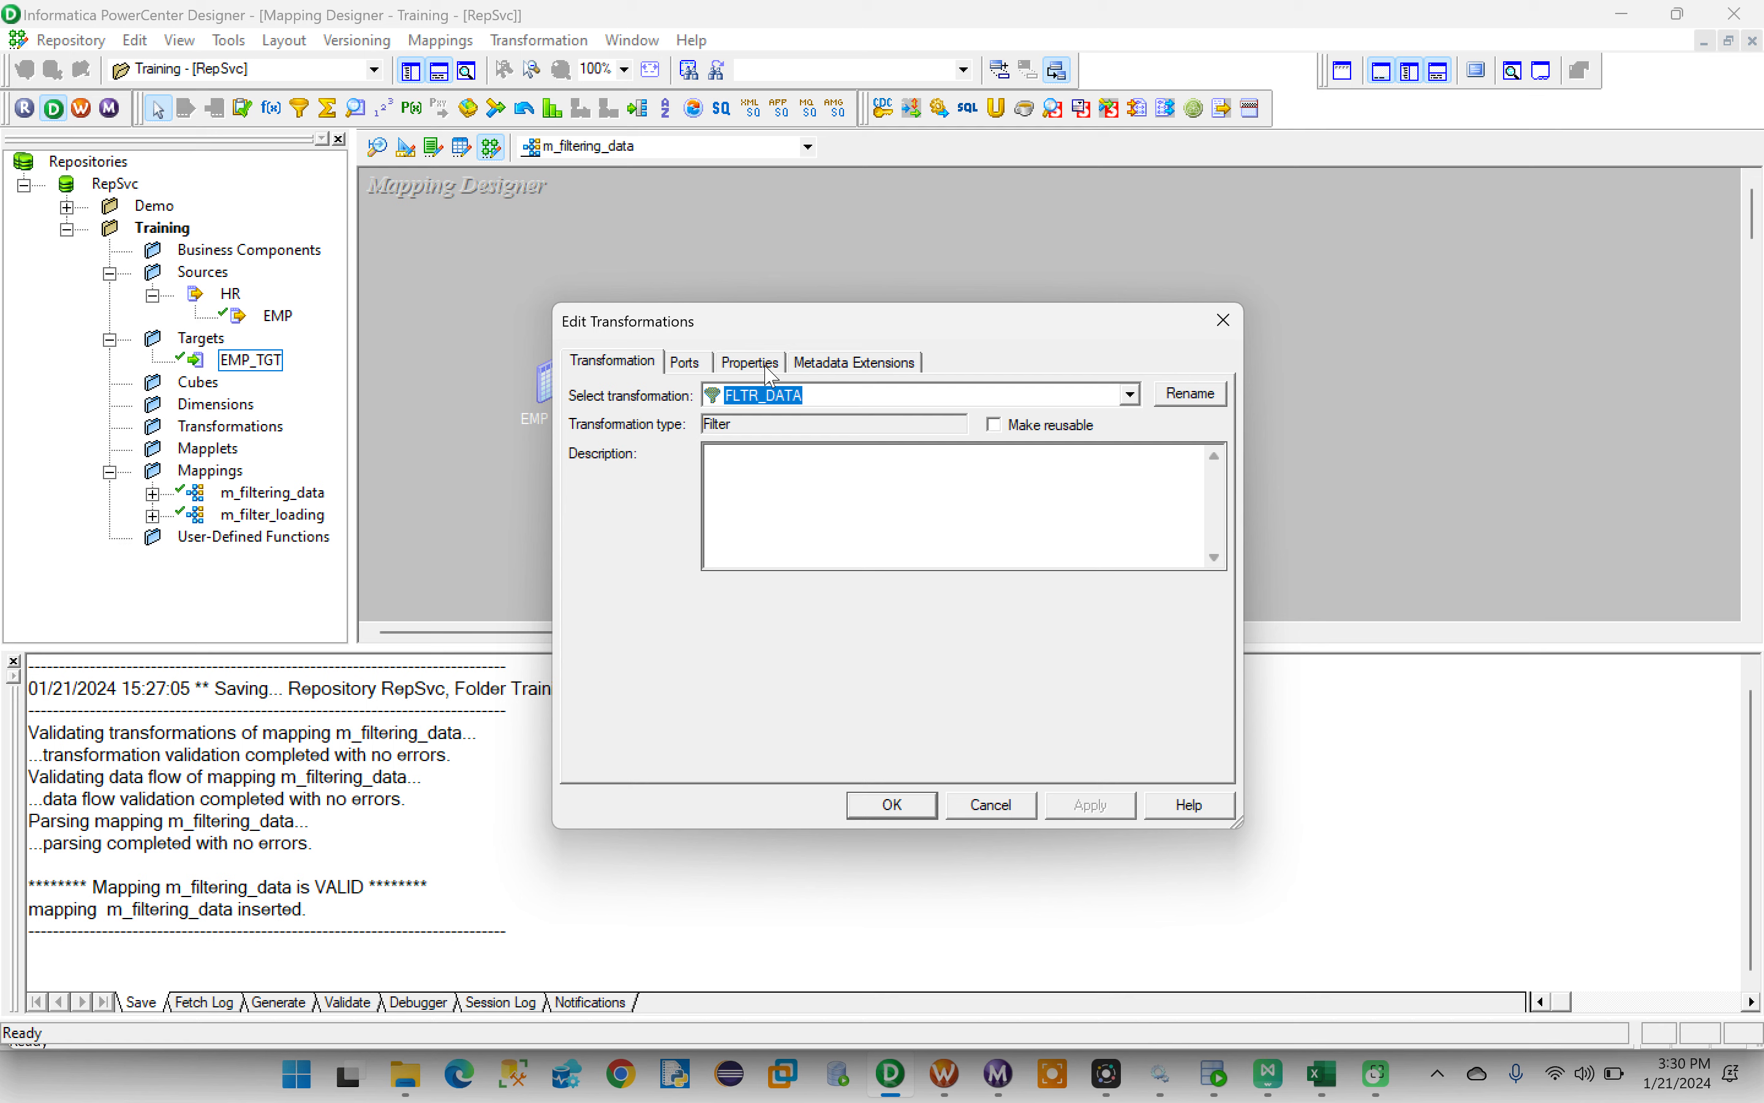
{"action": "left_click", "coordinate": [749, 360]}
{"action": "left_click", "coordinate": [1197, 468]}
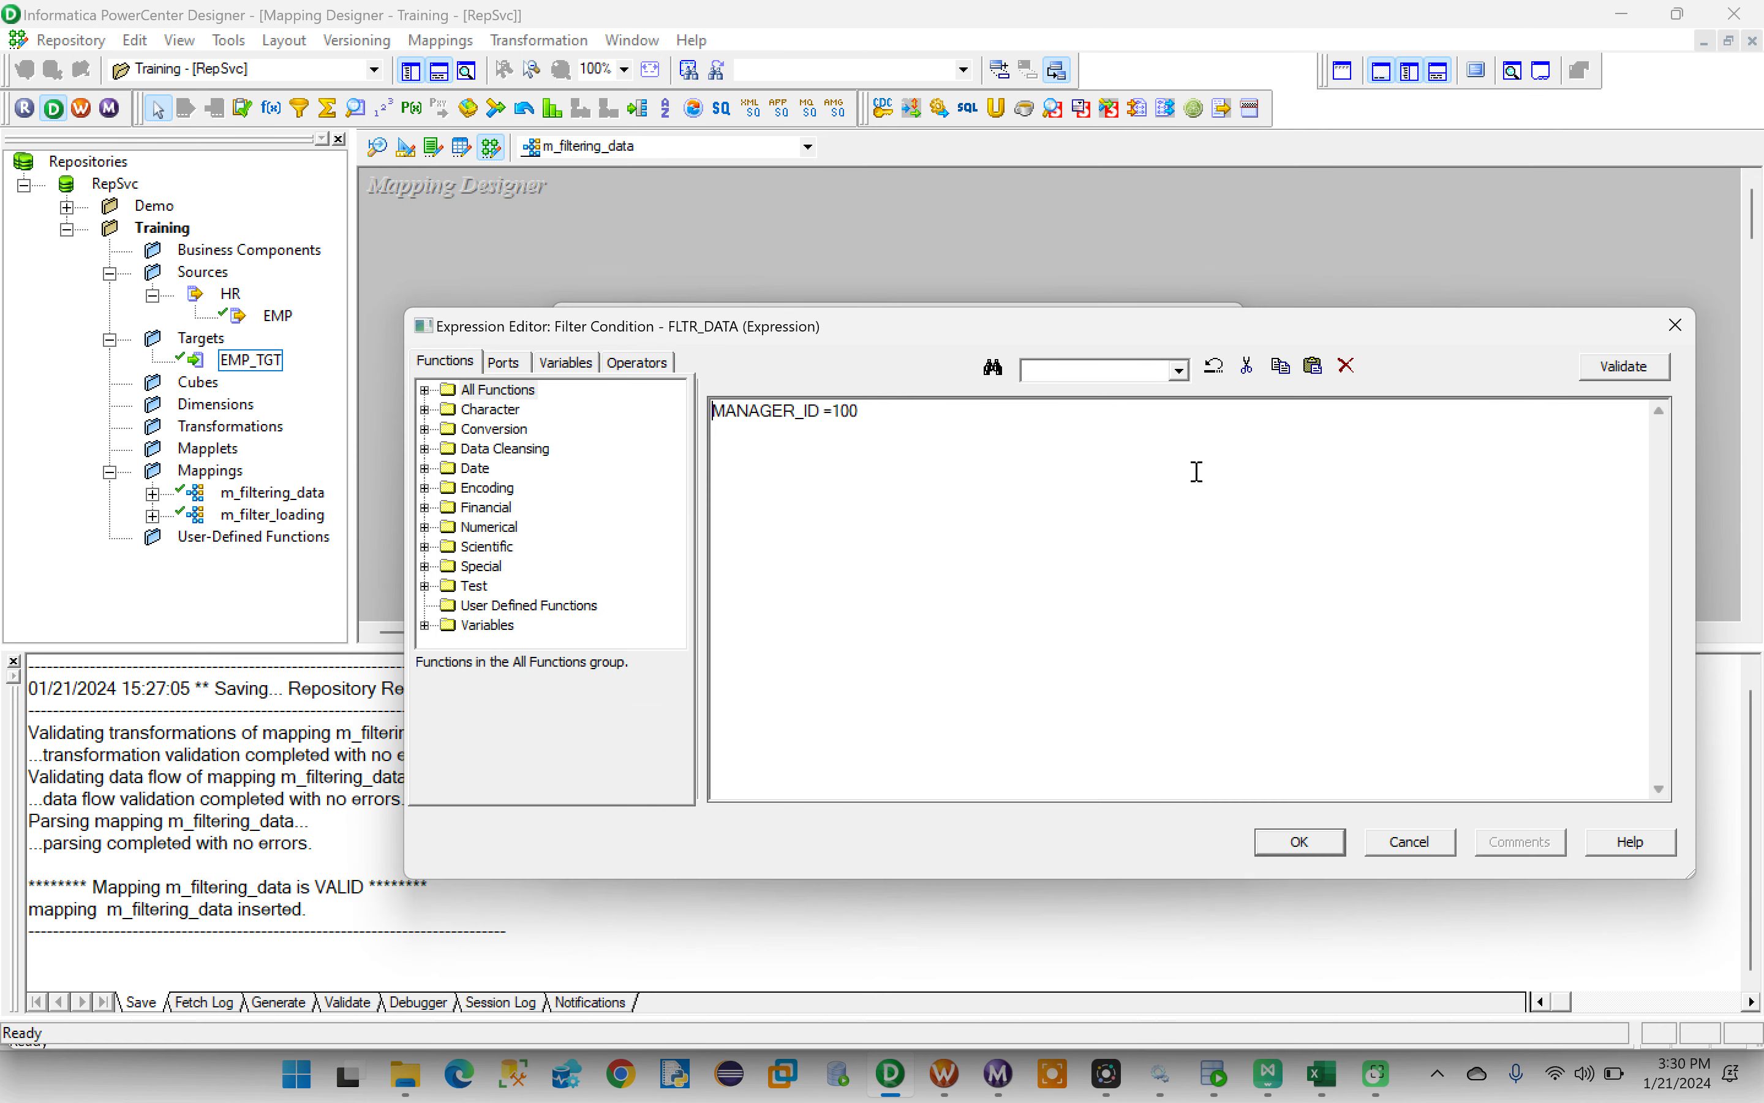
{"action": "left_click", "coordinate": [874, 420]}
{"action": "left_click_drag", "start_coordinate": [873, 420], "coordinate": [701, 409]}
{"action": "left_click", "coordinate": [771, 440]}
{"action": "left_click", "coordinate": [1298, 842]}
{"action": "left_click", "coordinate": [904, 804]}
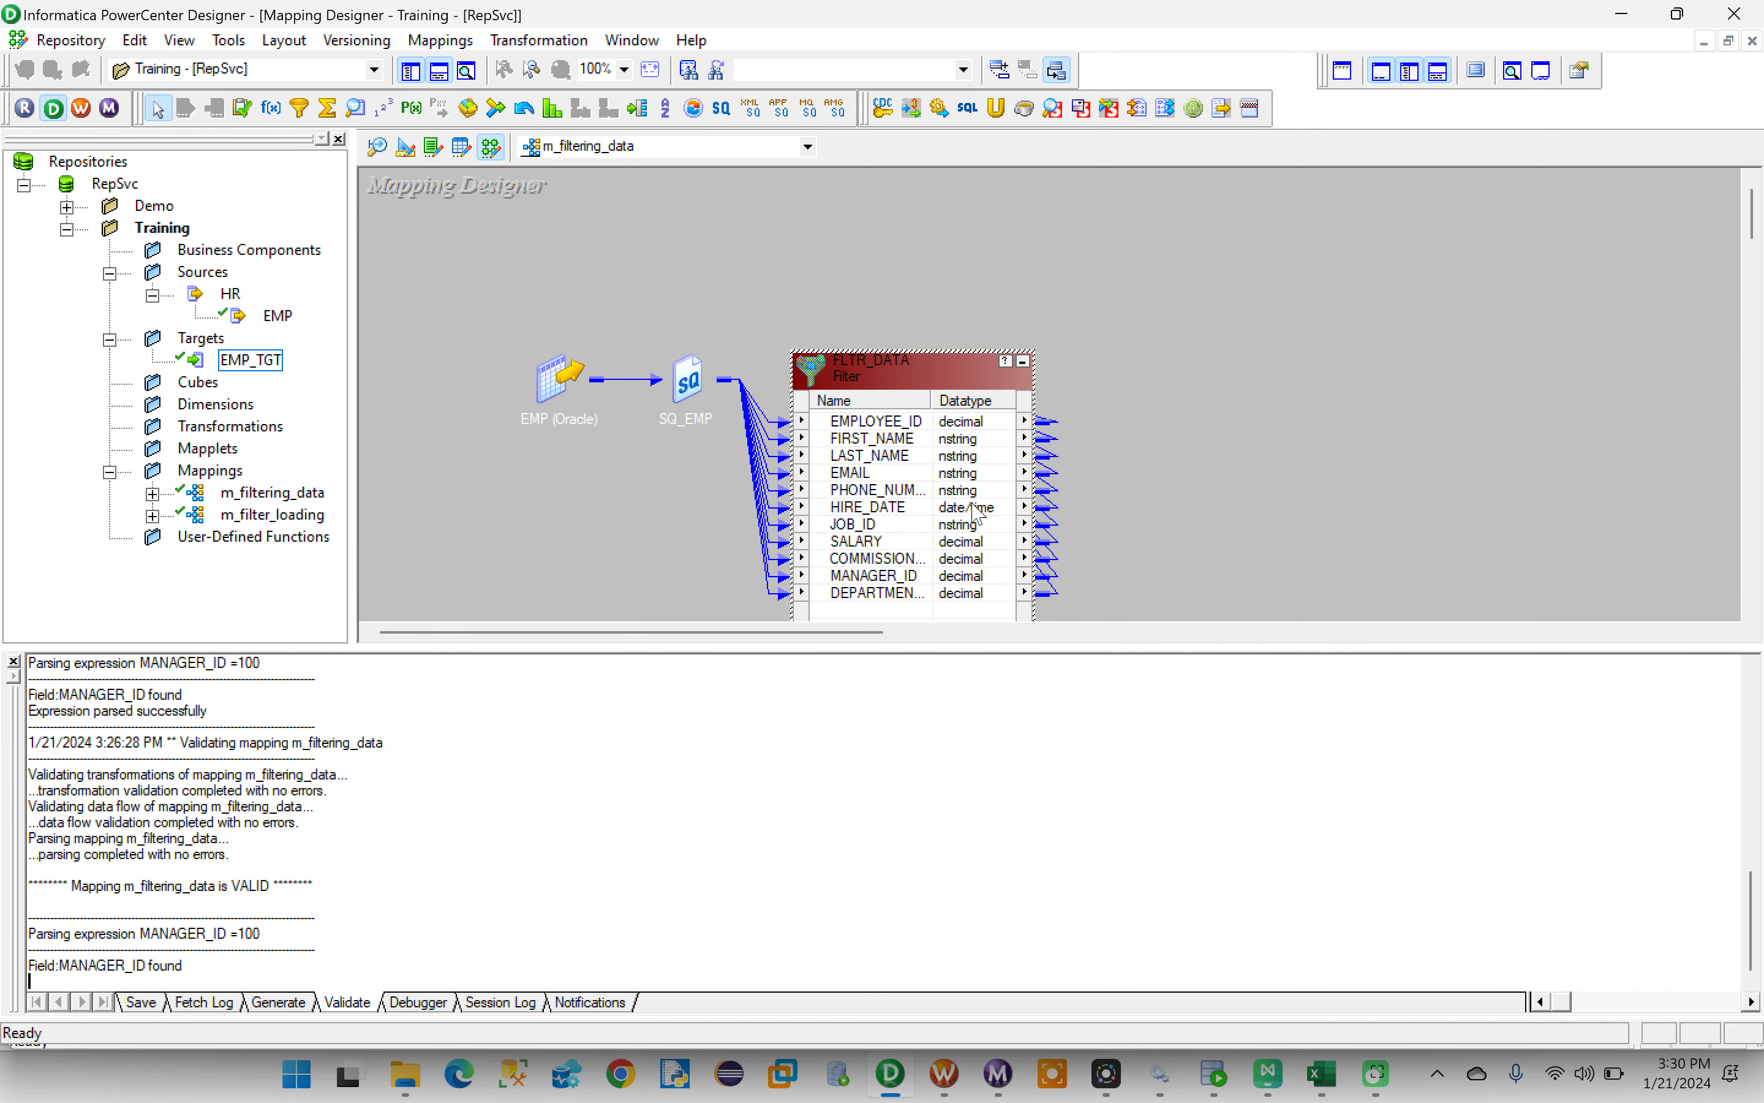
{"action": "left_click", "coordinate": [1023, 361]}
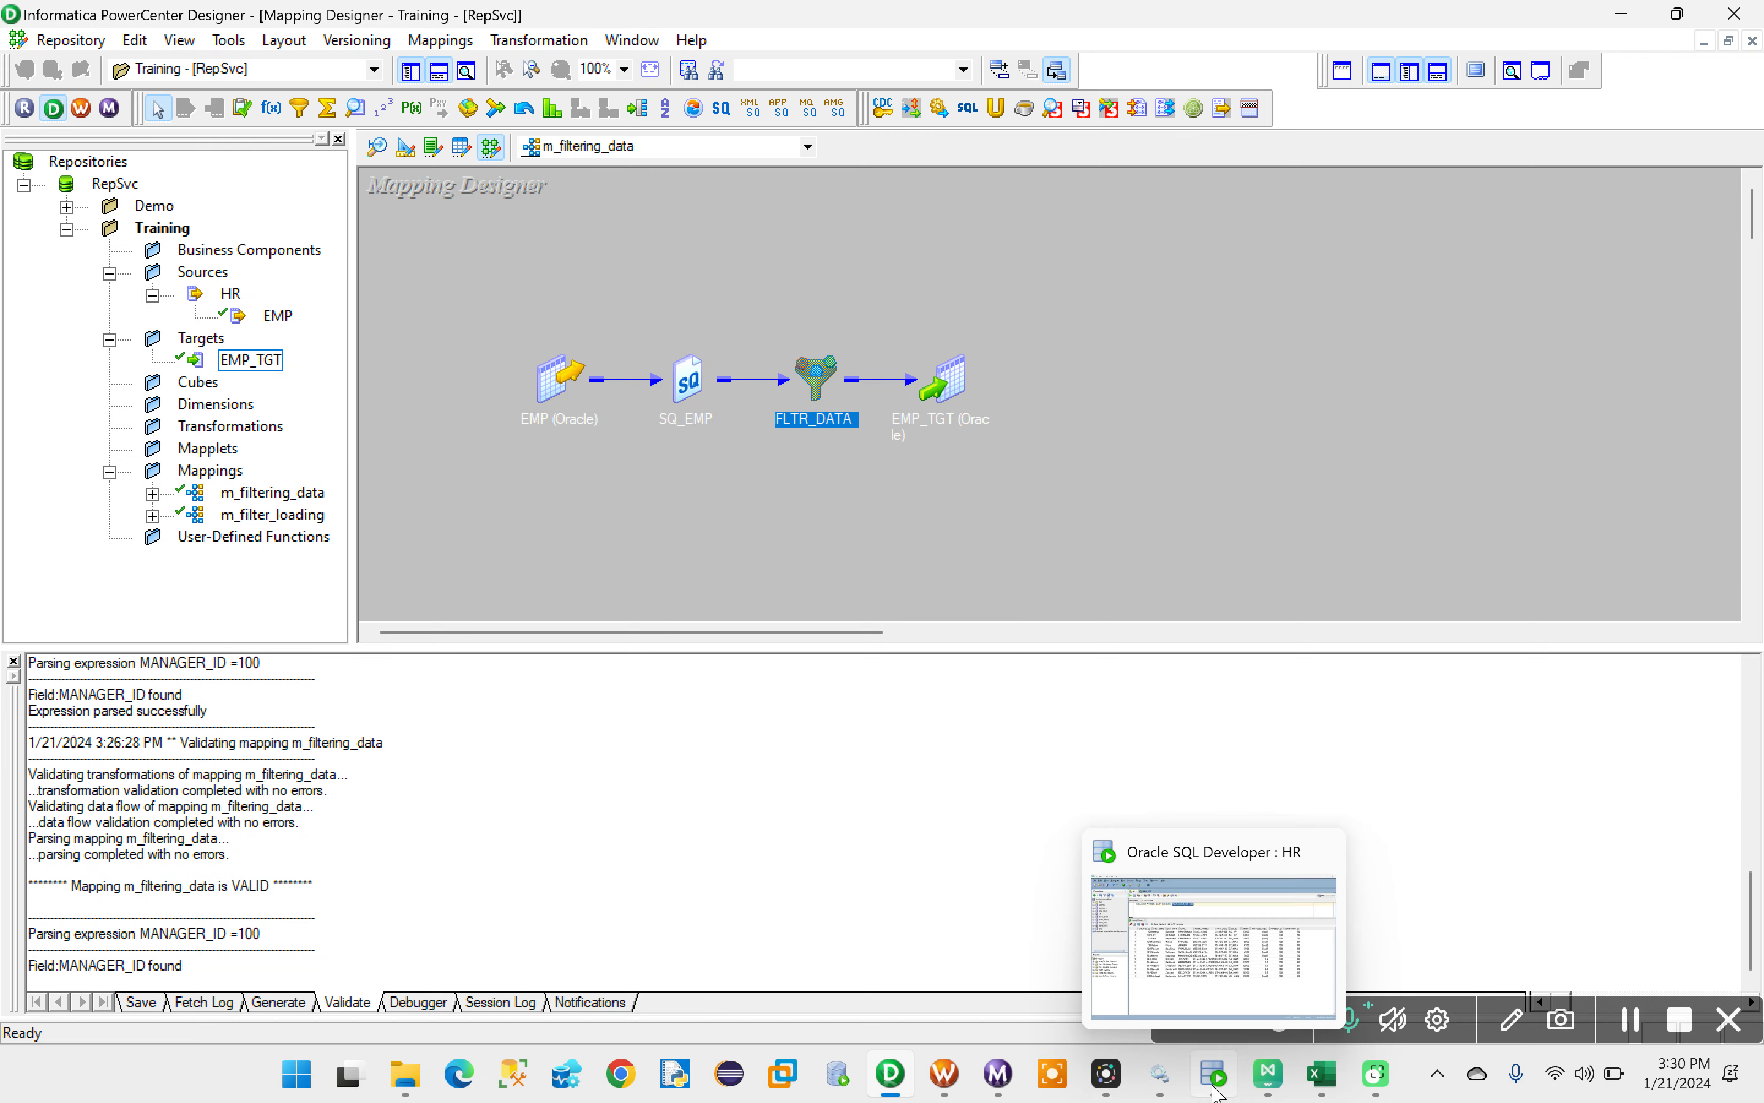
- Switch to Oracle SQL Developer and rerun the query selecting all rows from EMP_TGT on the INFA_TGT connection
{"action": "left_click", "coordinate": [1228, 1090]}
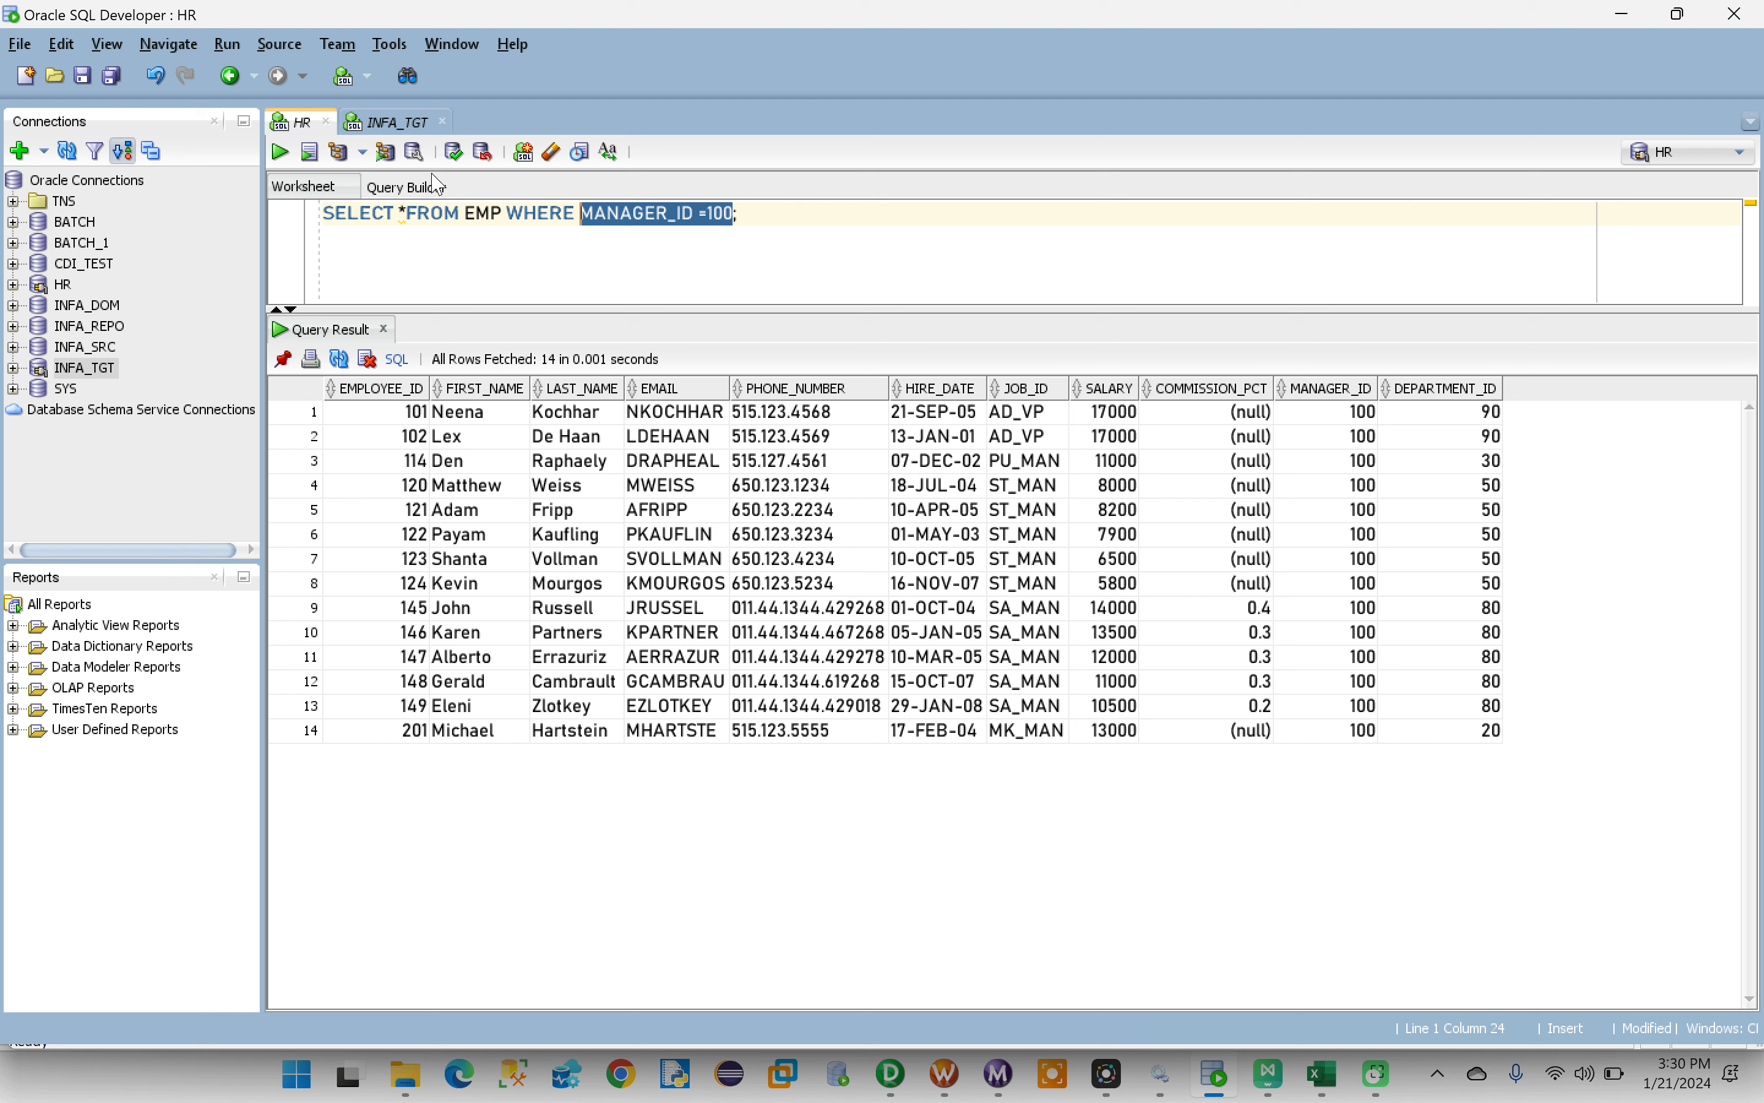
{"action": "left_click", "coordinate": [397, 122]}
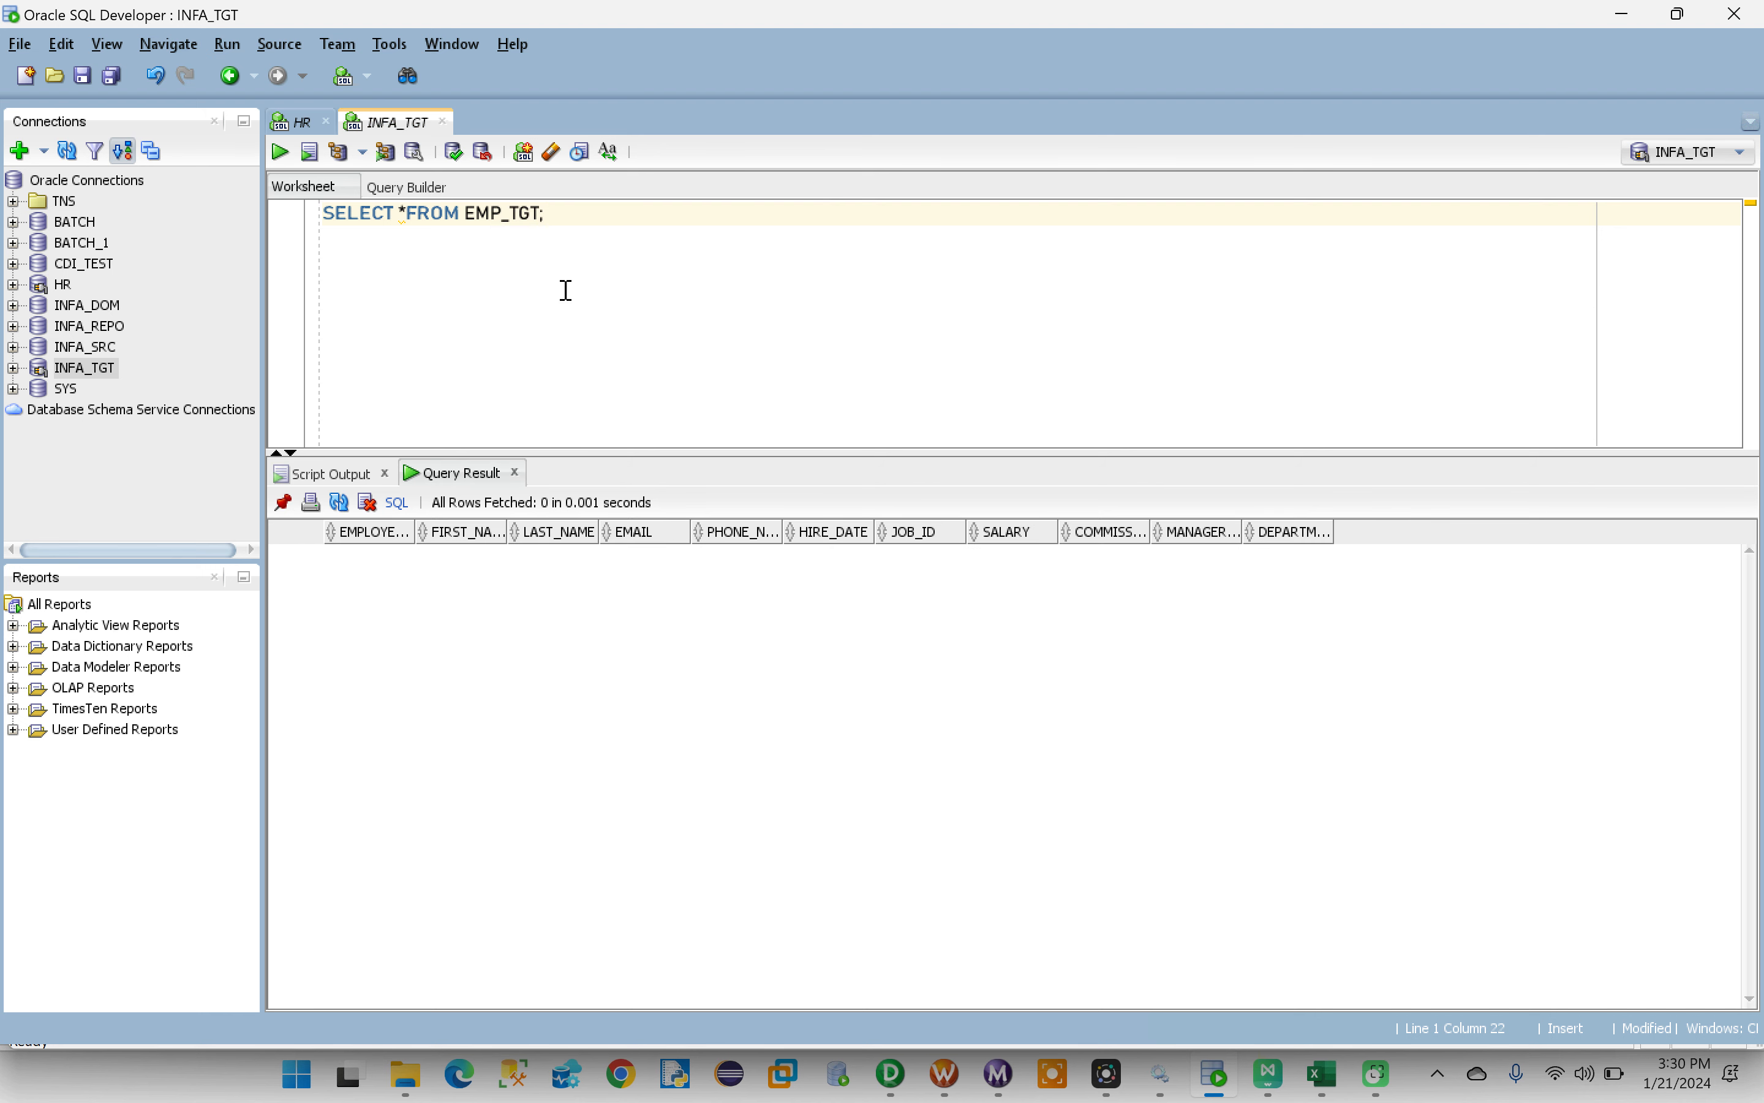
{"action": "left_click_drag", "start_coordinate": [466, 214], "coordinate": [536, 213]}
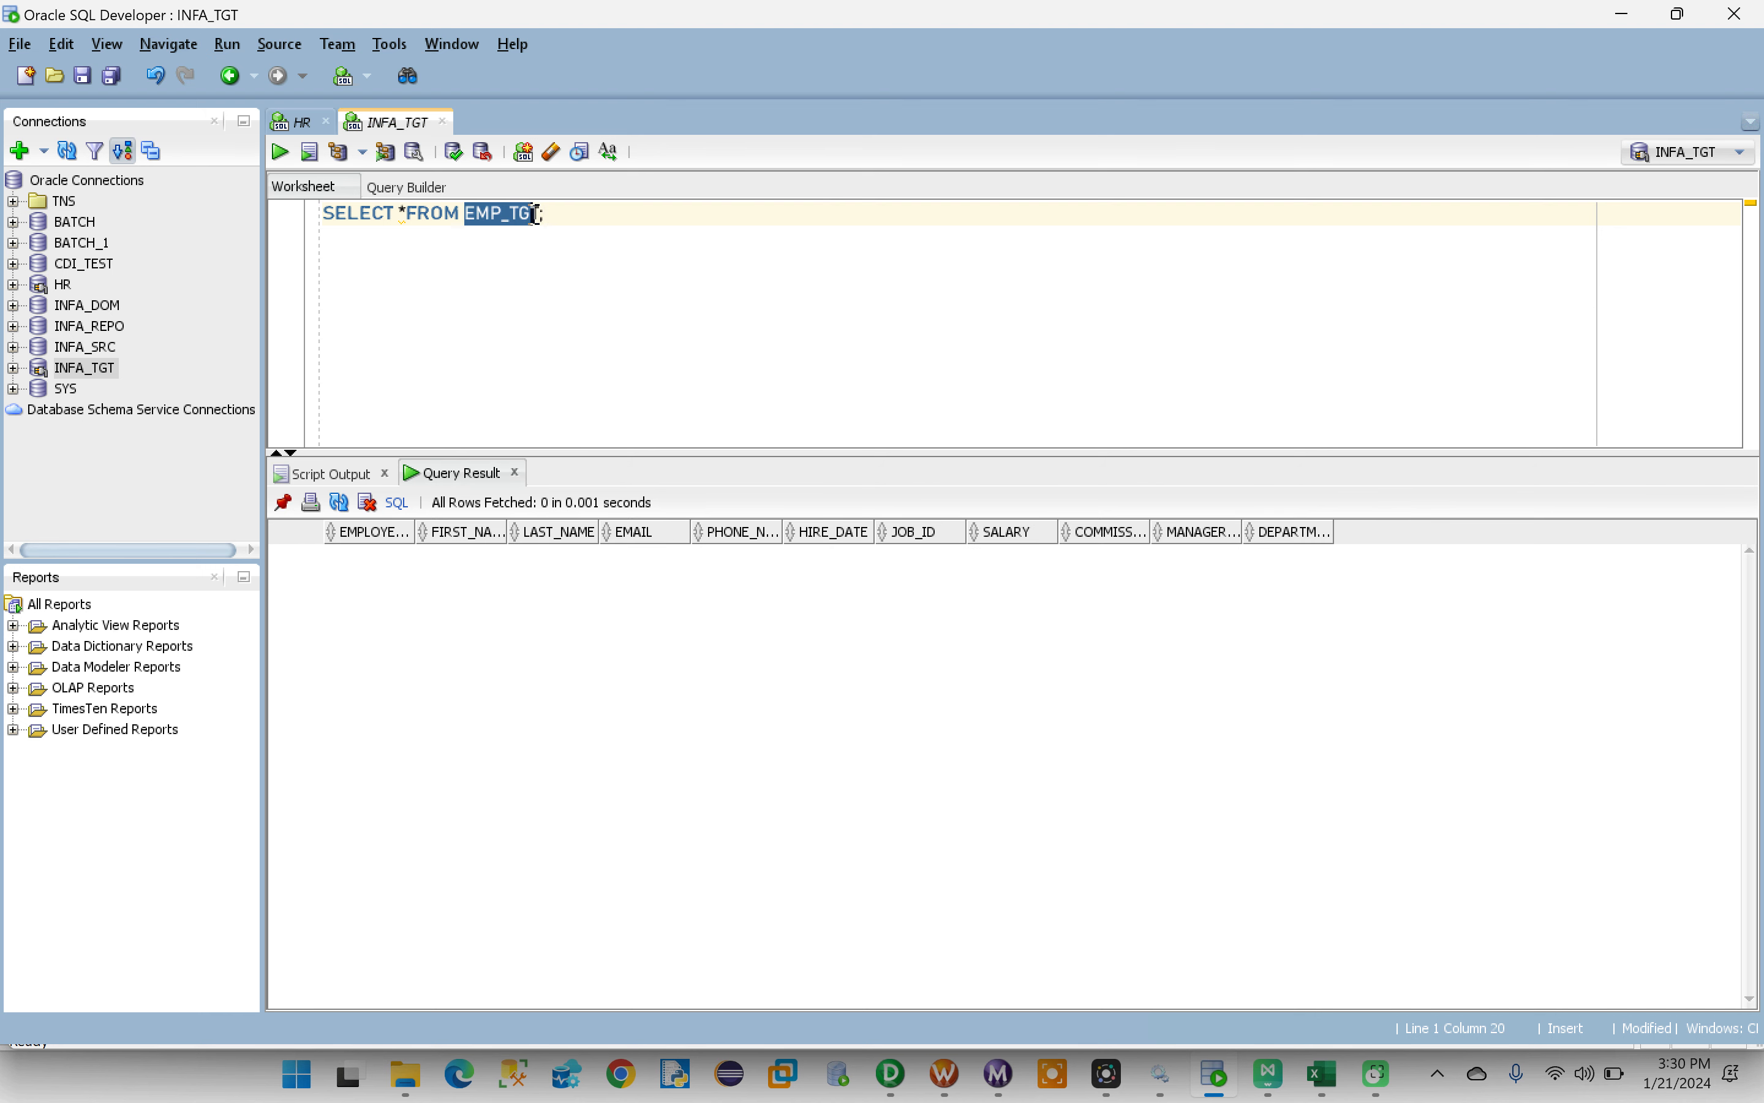
{"action": "left_click", "coordinate": [568, 217]}
{"action": "key", "text": "ctrl+Return"}
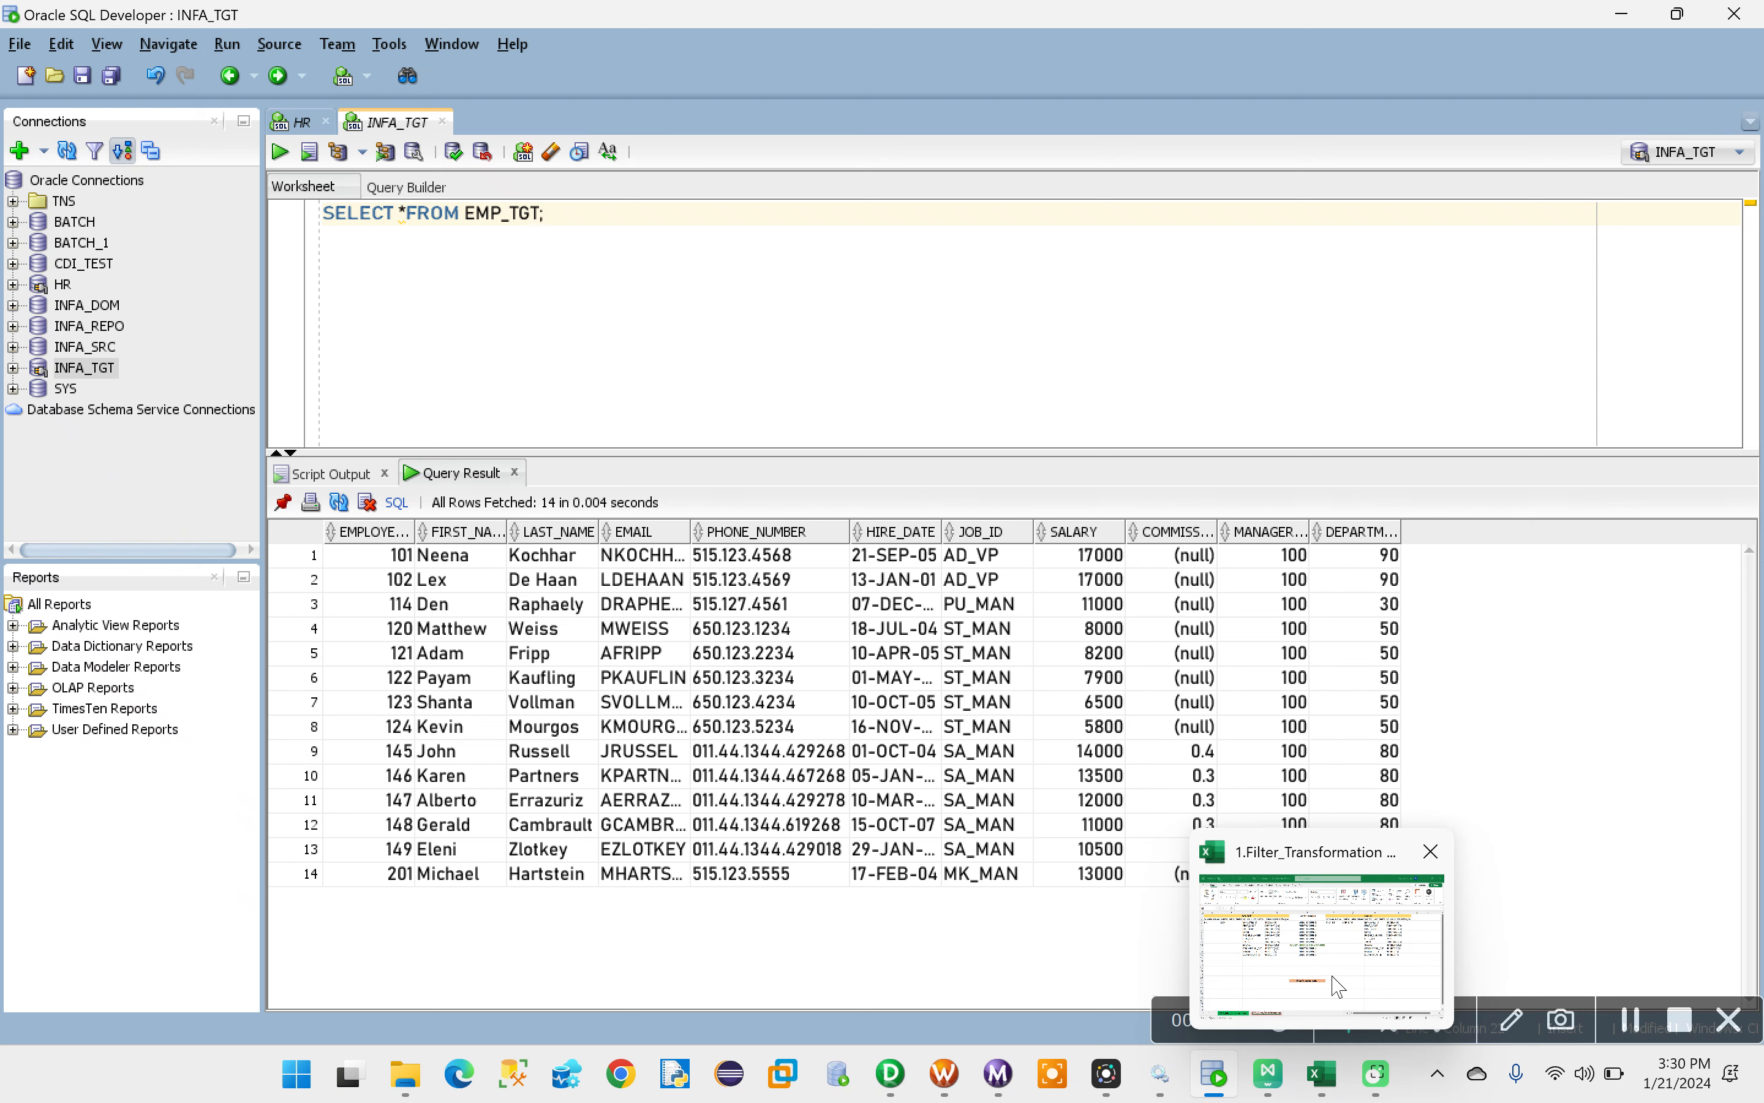
- Switch to the Filter Transformation workbook in Excel and compare the mapping rules on the MP1_Filter_Transformation and MP2_Filter_Transformation sheets
{"action": "left_click", "coordinate": [1338, 1085]}
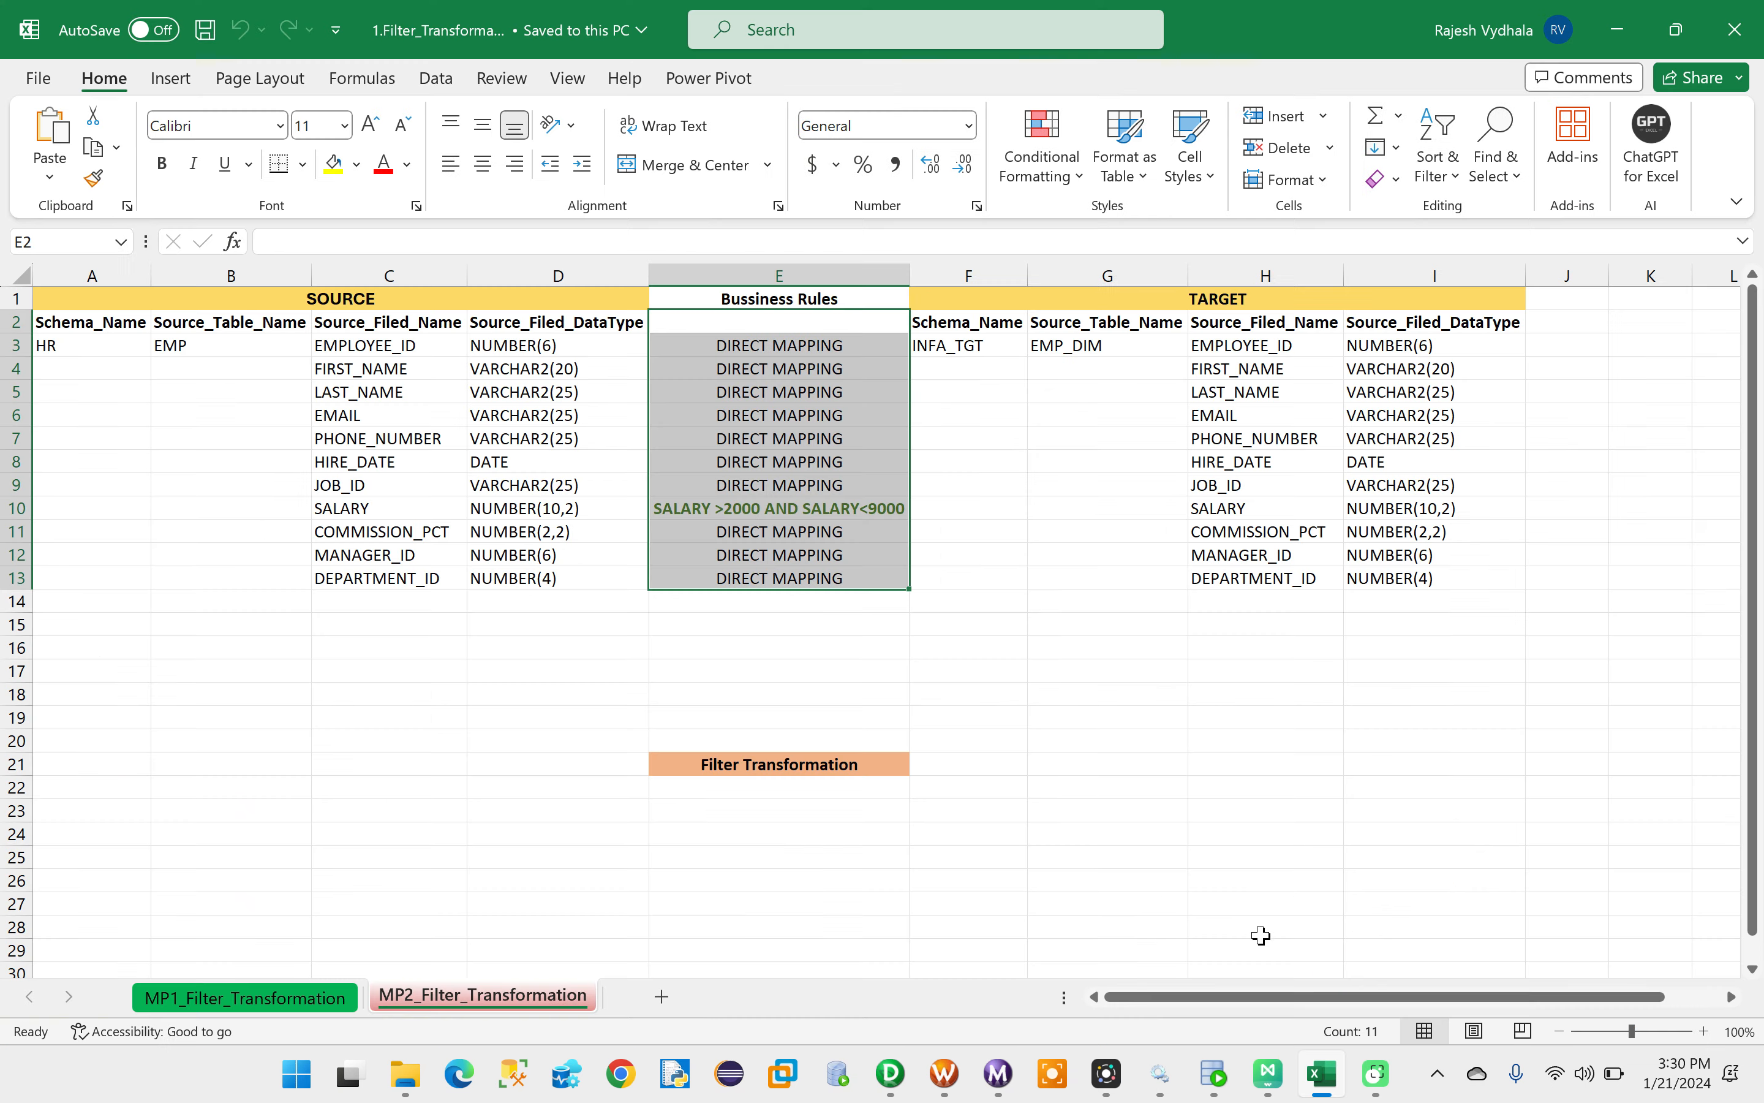
{"action": "left_click", "coordinate": [234, 998]}
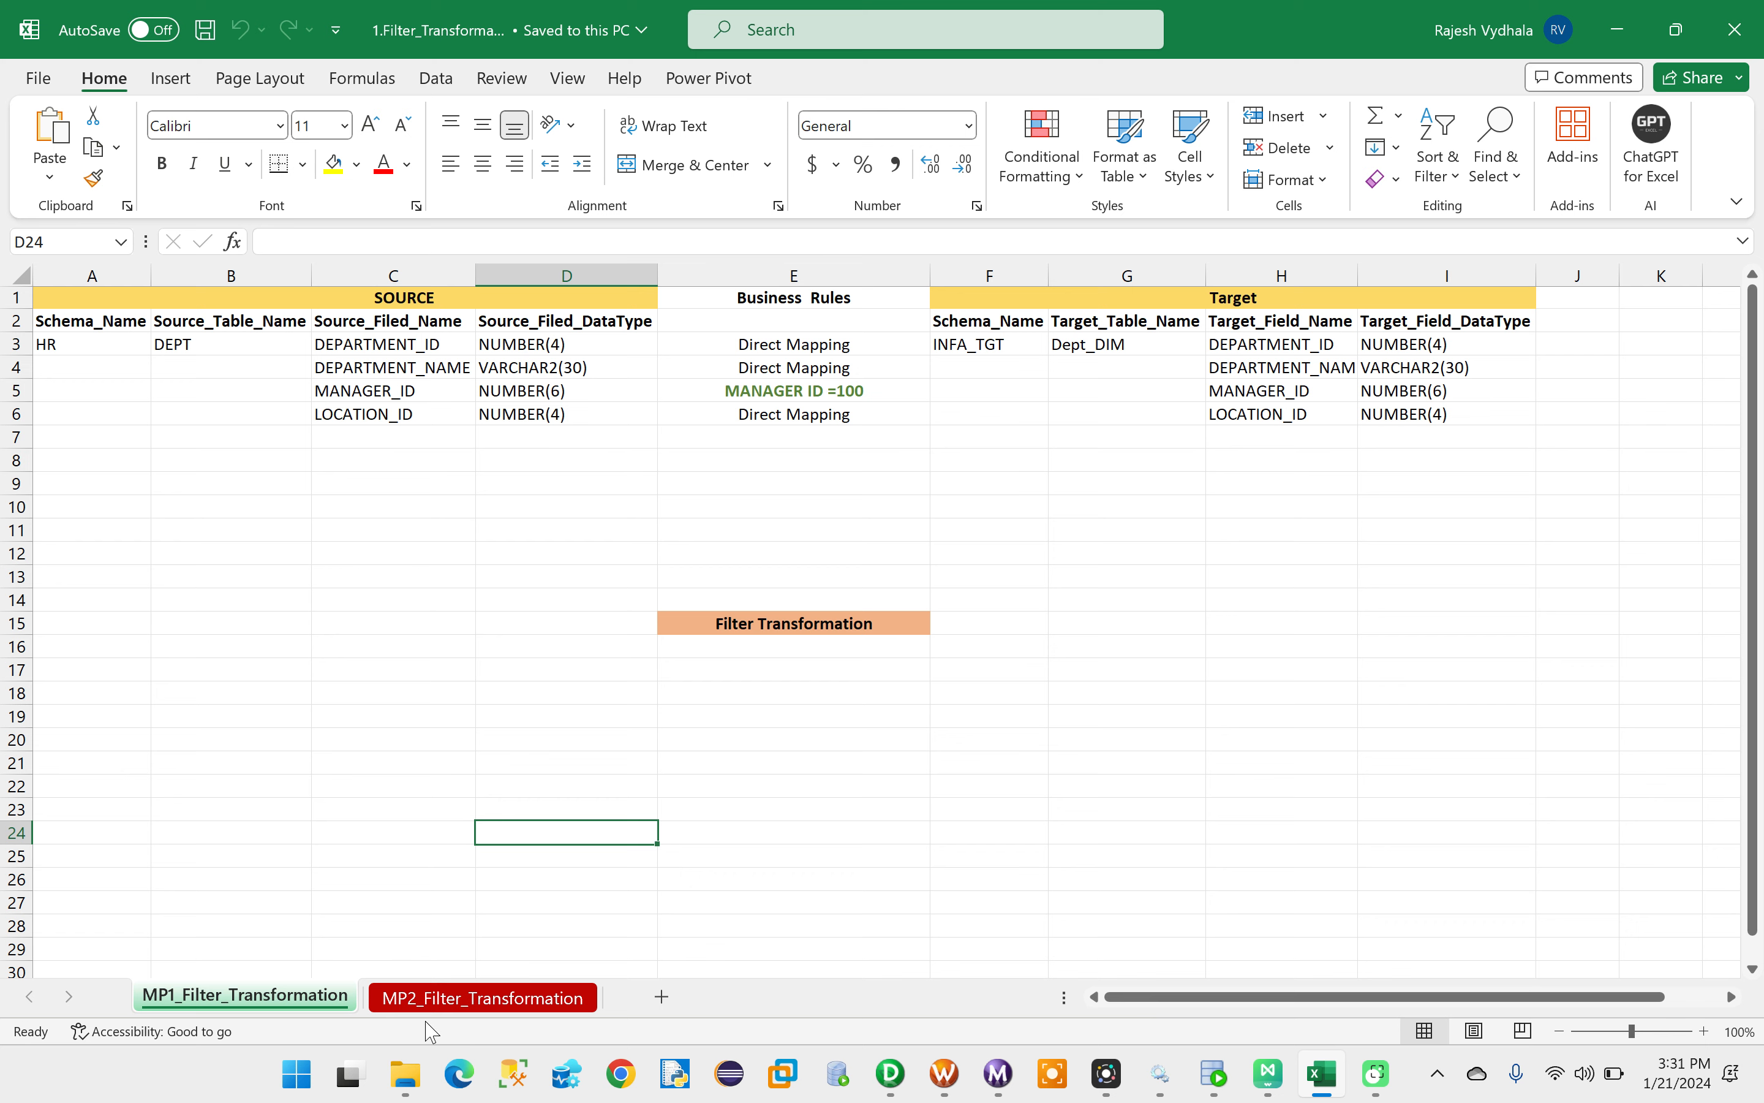
{"action": "left_click", "coordinate": [437, 1001]}
{"action": "left_click", "coordinate": [292, 1010]}
{"action": "left_click", "coordinate": [453, 1004]}
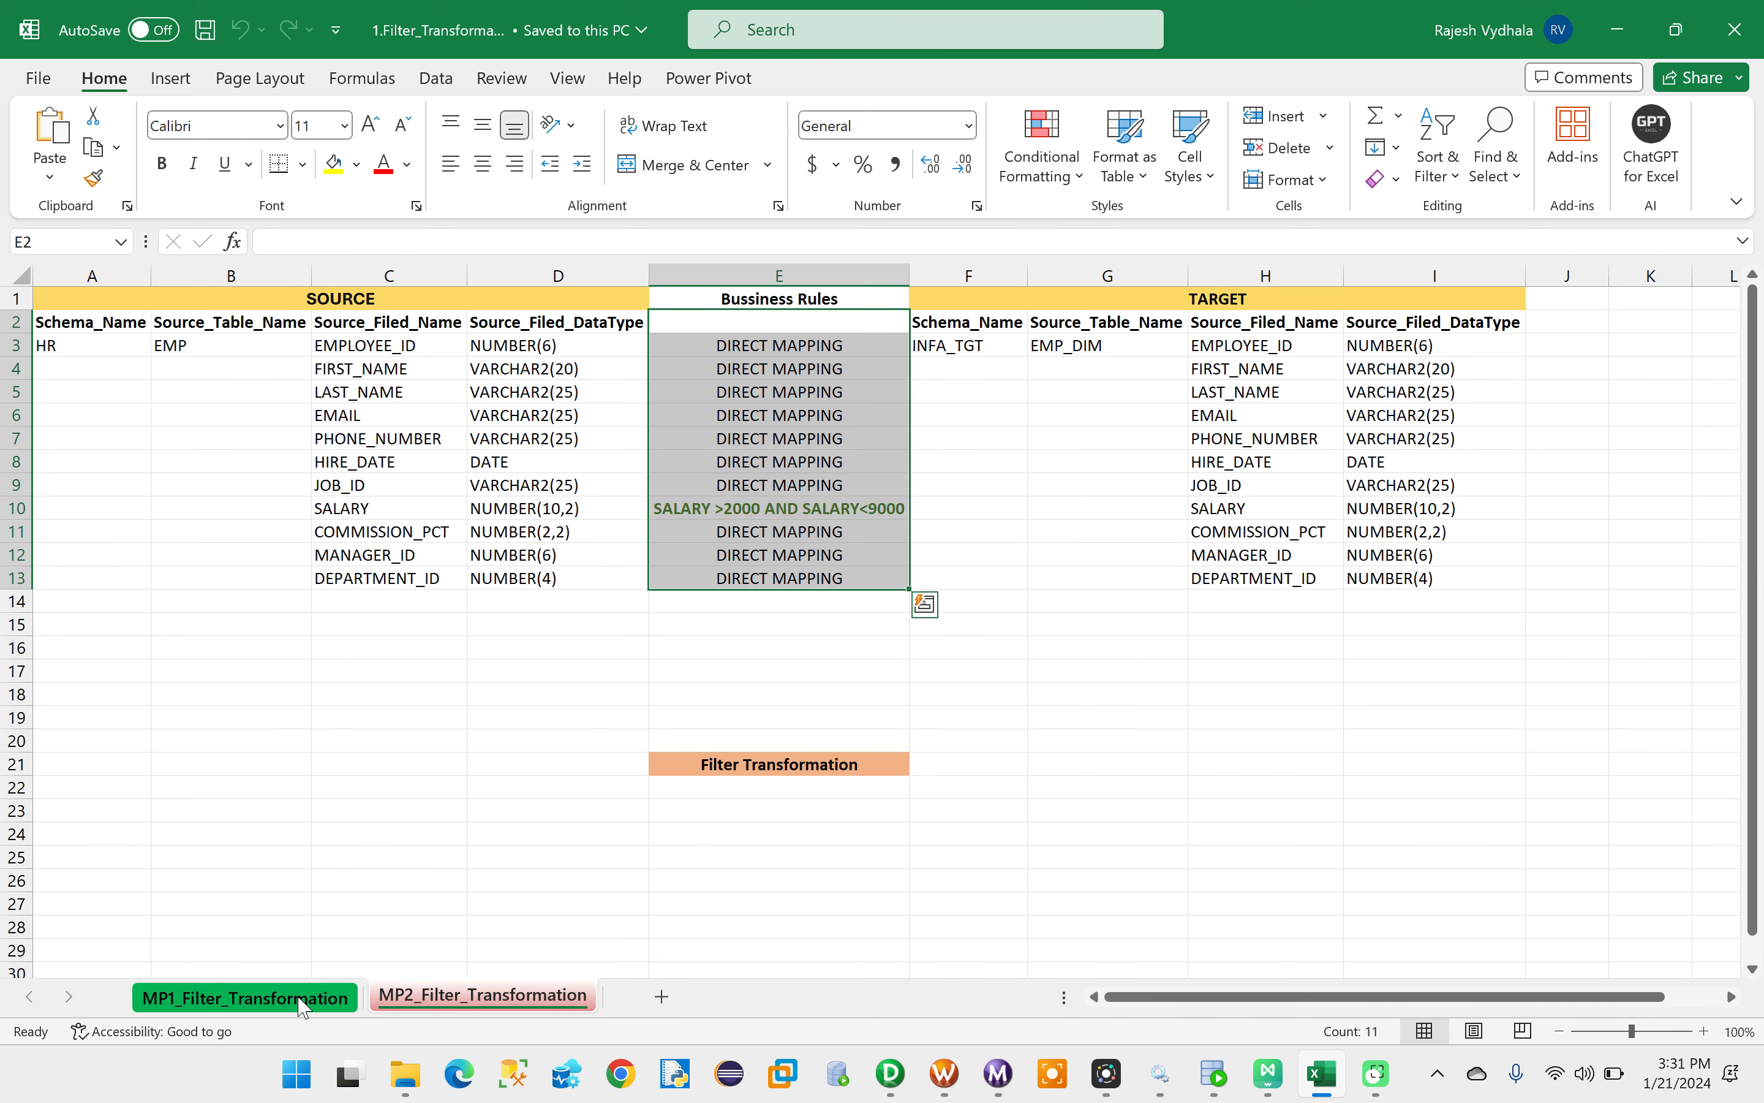